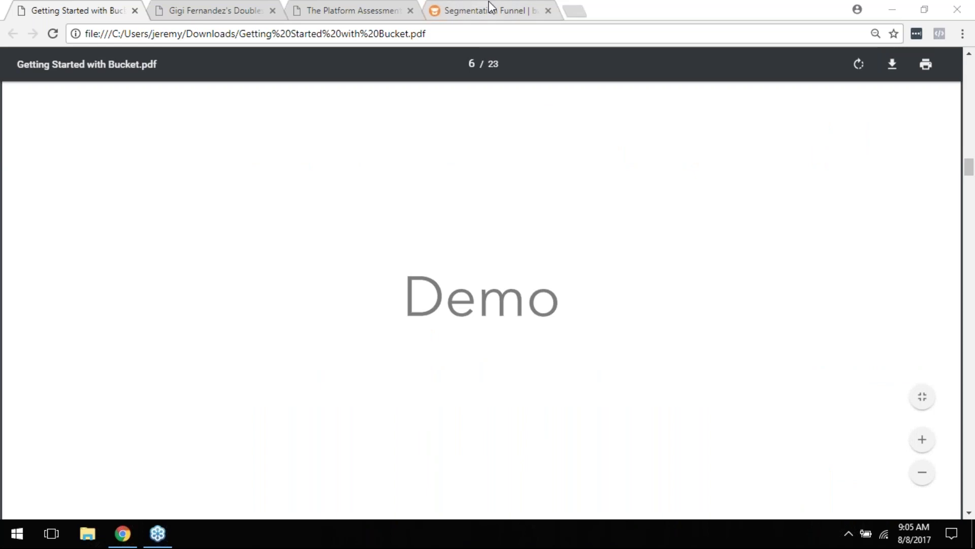
Step: Switch to bucket.io and bring up the Discover page listing all 13 discovery surveys
{"action": "left_click", "coordinate": [488, 8]}
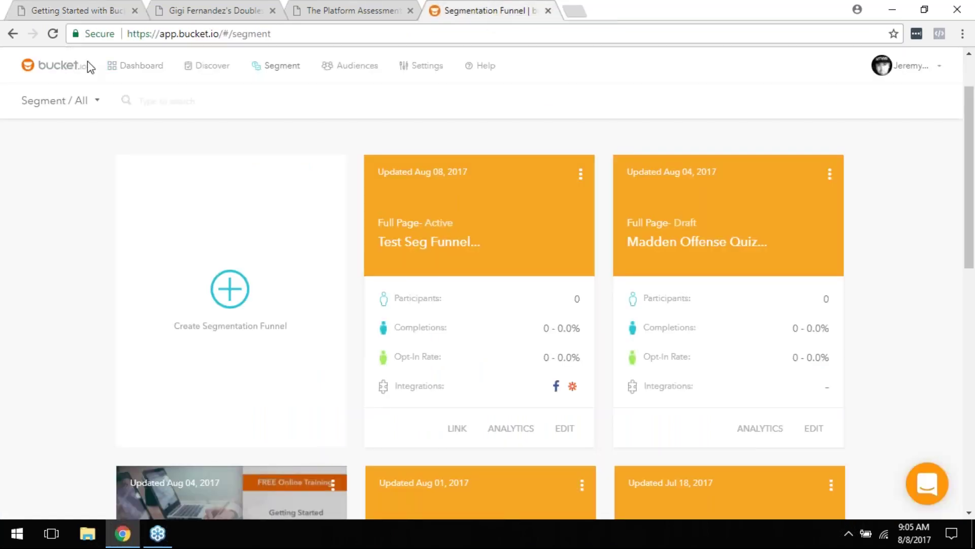
{"action": "left_click", "coordinate": [131, 68]}
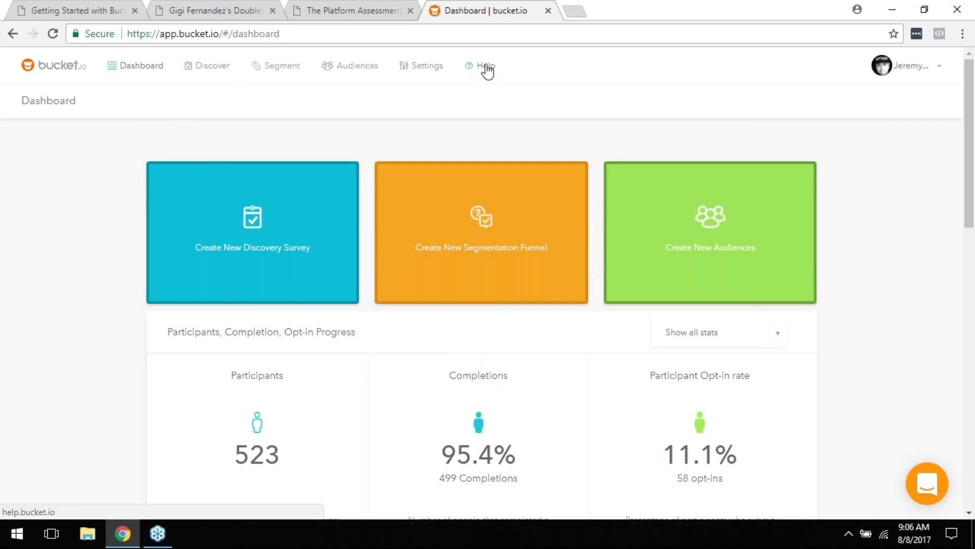
{"action": "left_click", "coordinate": [209, 71]}
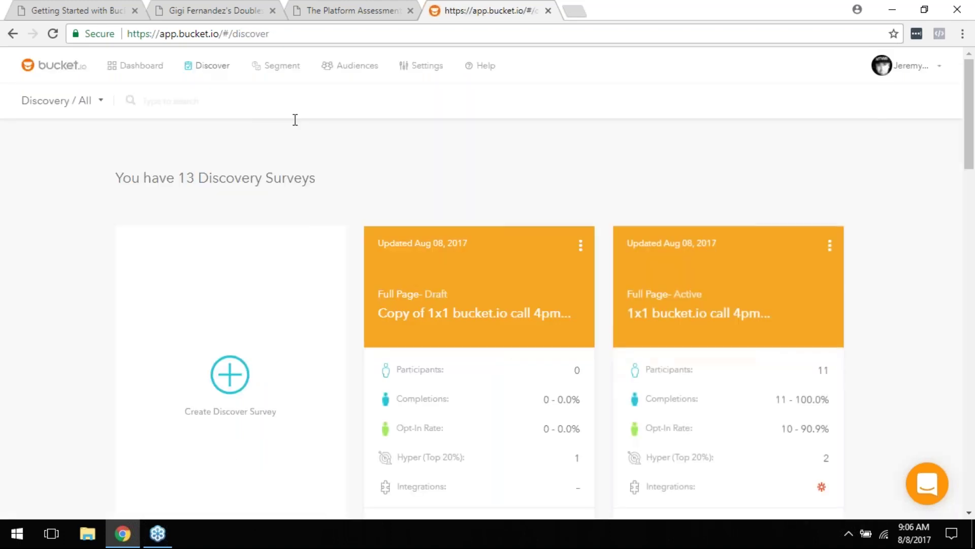
{"action": "scroll", "coordinate": [602, 209], "scroll_direction": "down", "scroll_amount": 12}
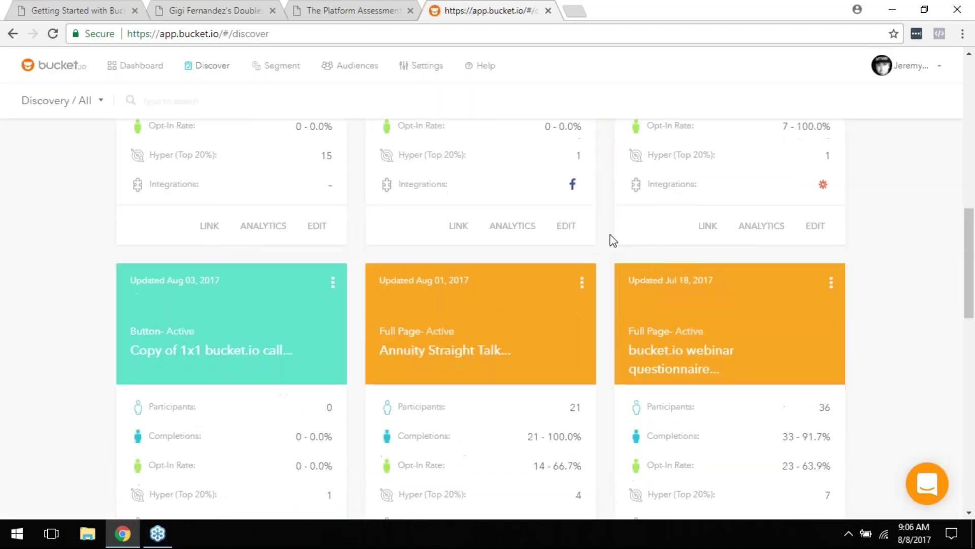
{"action": "scroll", "coordinate": [613, 249], "scroll_direction": "down", "scroll_amount": 5}
{"action": "scroll", "coordinate": [616, 266], "scroll_direction": "down", "scroll_amount": 5}
{"action": "scroll", "coordinate": [615, 269], "scroll_direction": "up", "scroll_amount": 9}
{"action": "scroll", "coordinate": [616, 269], "scroll_direction": "up", "scroll_amount": 12}
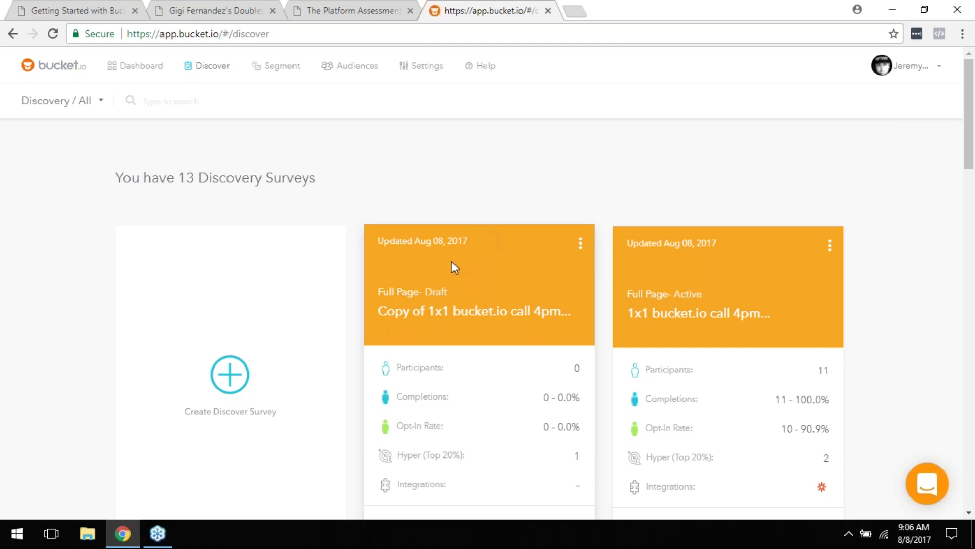
{"action": "scroll", "coordinate": [541, 253], "scroll_direction": "down", "scroll_amount": 1}
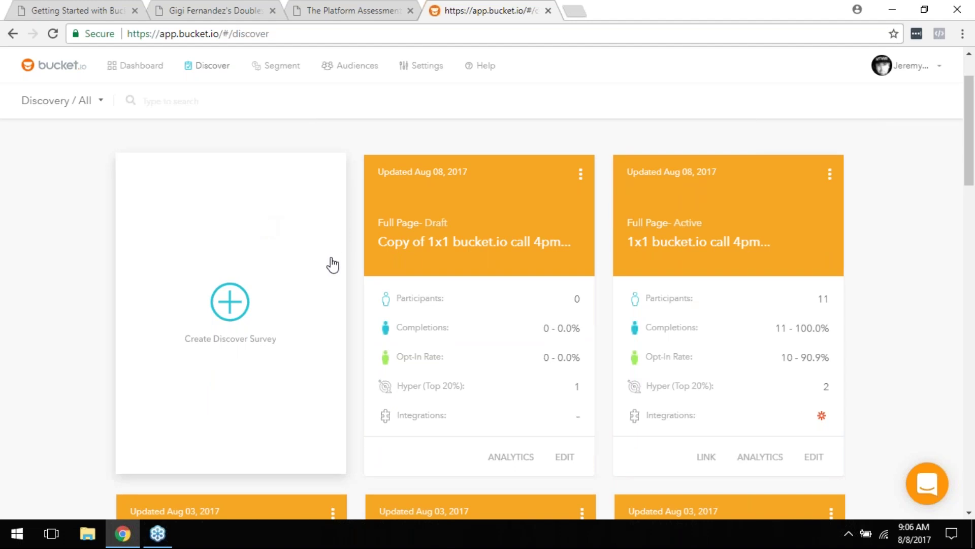
Step: Start a new Discover survey and choose the Full Page survey type
{"action": "left_click", "coordinate": [230, 306]}
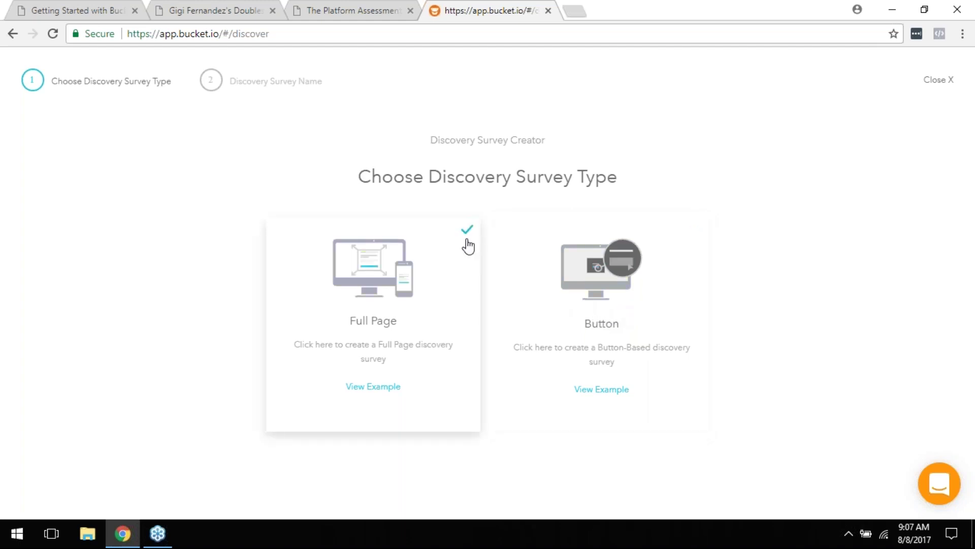
{"action": "left_click", "coordinate": [376, 301]}
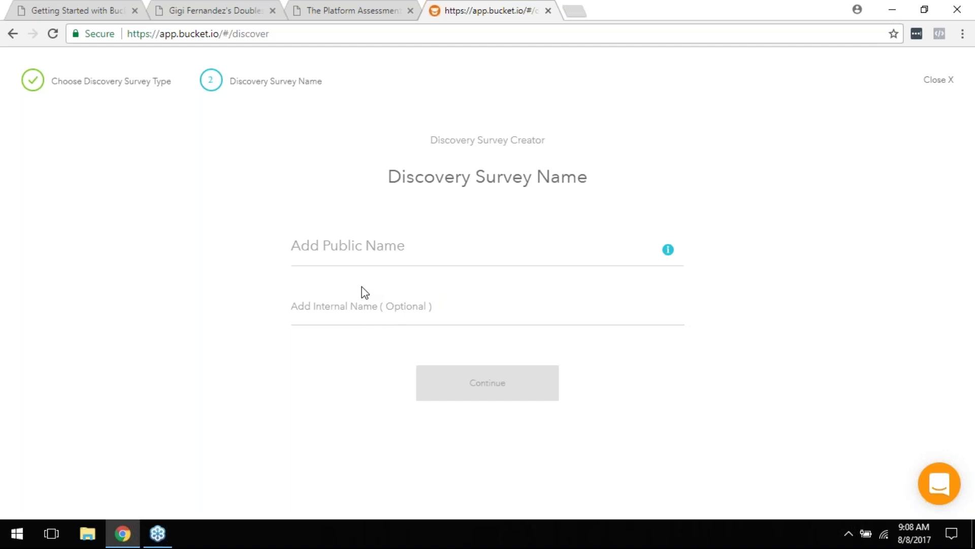
Step: Close the Discovery Survey Creator at the name step without creating the survey
{"action": "left_click", "coordinate": [936, 83]}
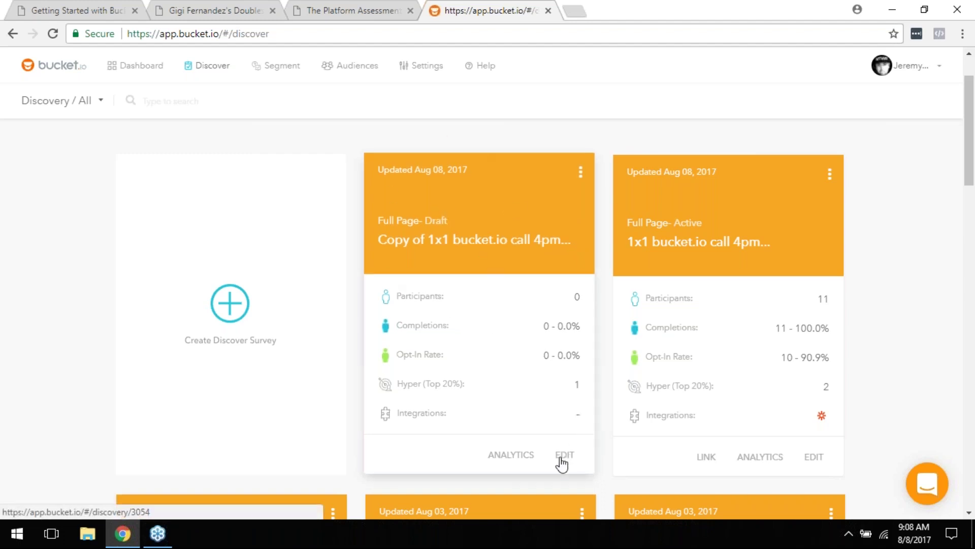
Step: Edit the 'Copy of 1x1 bucket.io call 4pm' draft and view its question Q1
{"action": "left_click", "coordinate": [564, 455]}
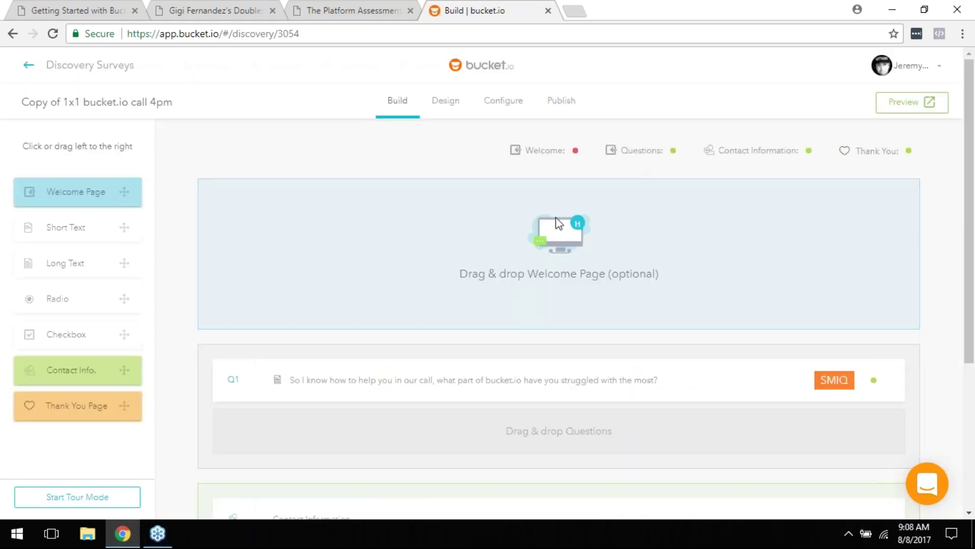
{"action": "scroll", "coordinate": [557, 148], "scroll_direction": "down", "scroll_amount": 4}
{"action": "scroll", "coordinate": [304, 267], "scroll_direction": "up", "scroll_amount": 3}
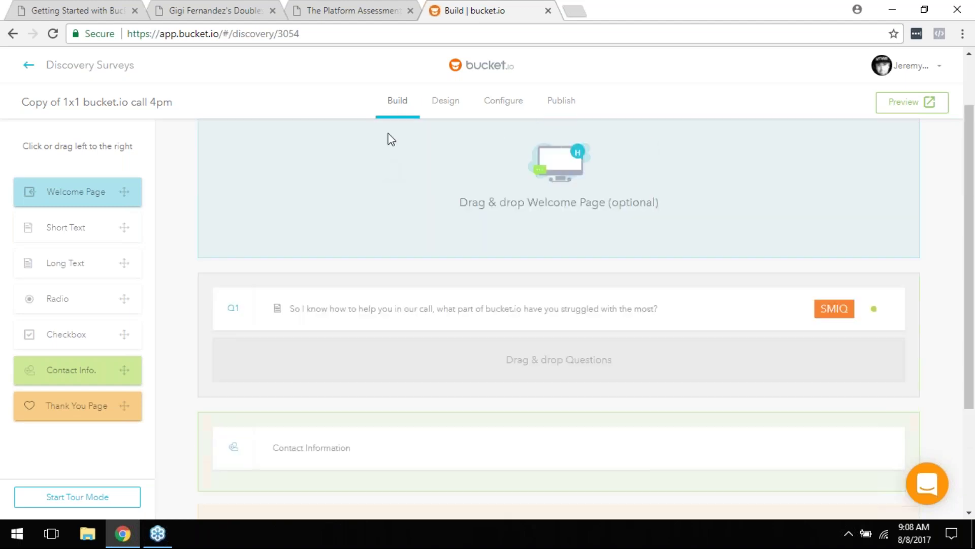
{"action": "scroll", "coordinate": [514, 338], "scroll_direction": "up", "scroll_amount": 1}
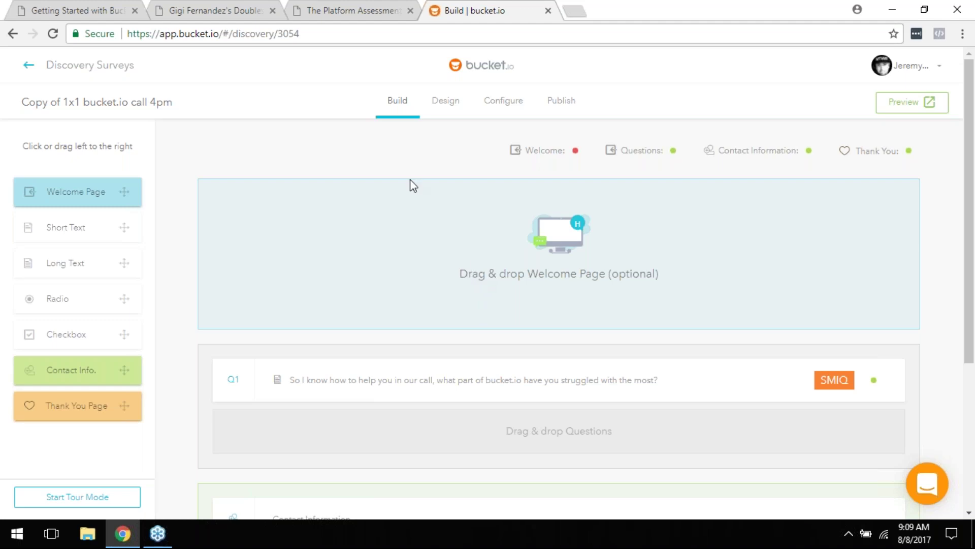
Step: Add a Welcome Page to the survey headed 'This is an awesome survey!'
{"action": "left_click_drag", "start_coordinate": [68, 199], "coordinate": [508, 247]}
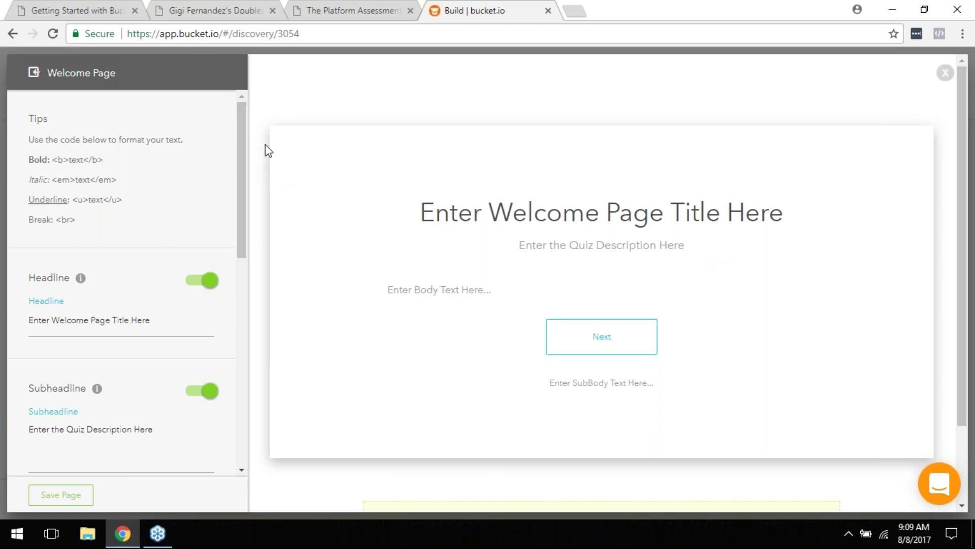
{"action": "mouse_move", "coordinate": [239, 144]}
{"action": "left_mouse_down"}
{"action": "mouse_move", "coordinate": [255, 257]}
{"action": "mouse_move", "coordinate": [240, 330]}
{"action": "mouse_move", "coordinate": [253, 143]}
{"action": "left_mouse_up"}
{"action": "triple_click", "coordinate": [146, 319]}
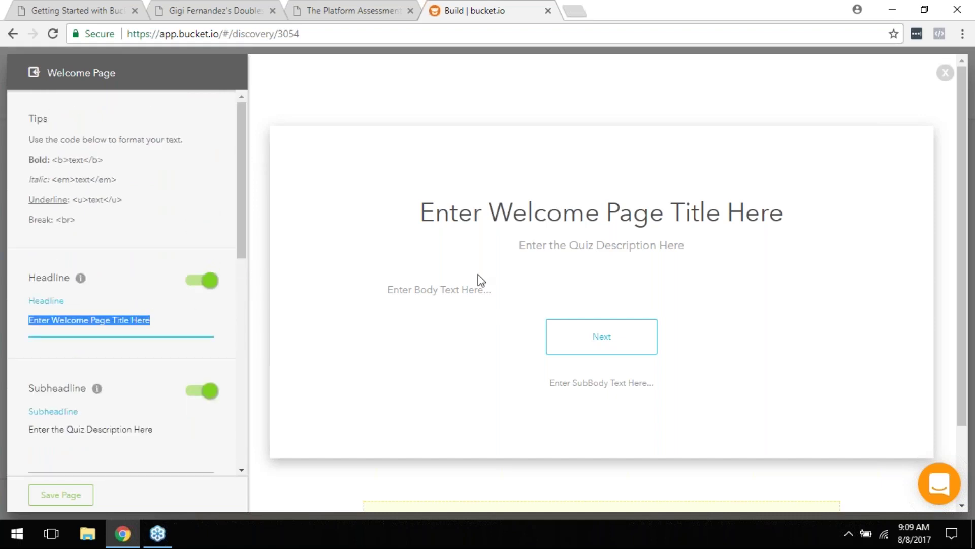
{"action": "type", "text": "This is an awesome survey!"}
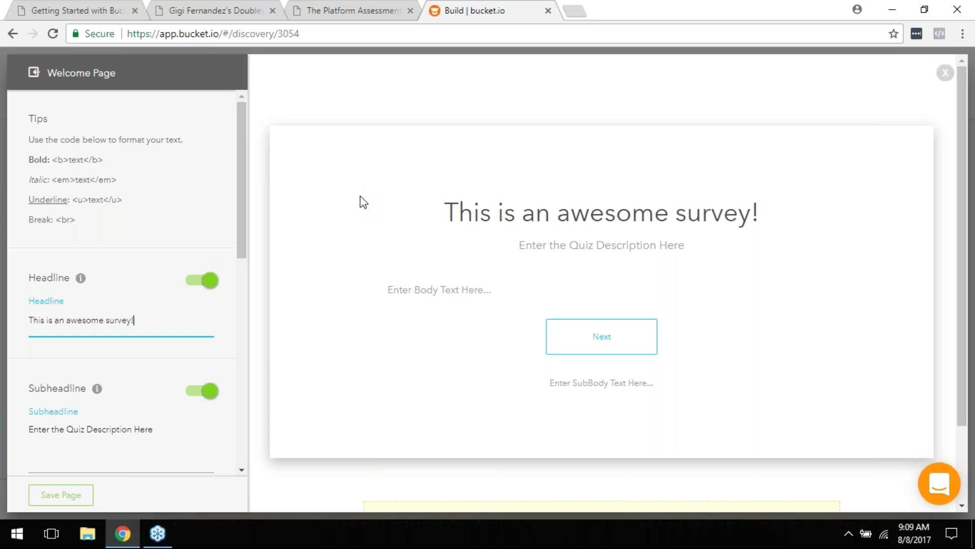
Step: Turn off the welcome page body text, keep the subheadline, and enable an image/video area
{"action": "scroll", "coordinate": [154, 350], "scroll_direction": "down", "scroll_amount": 1}
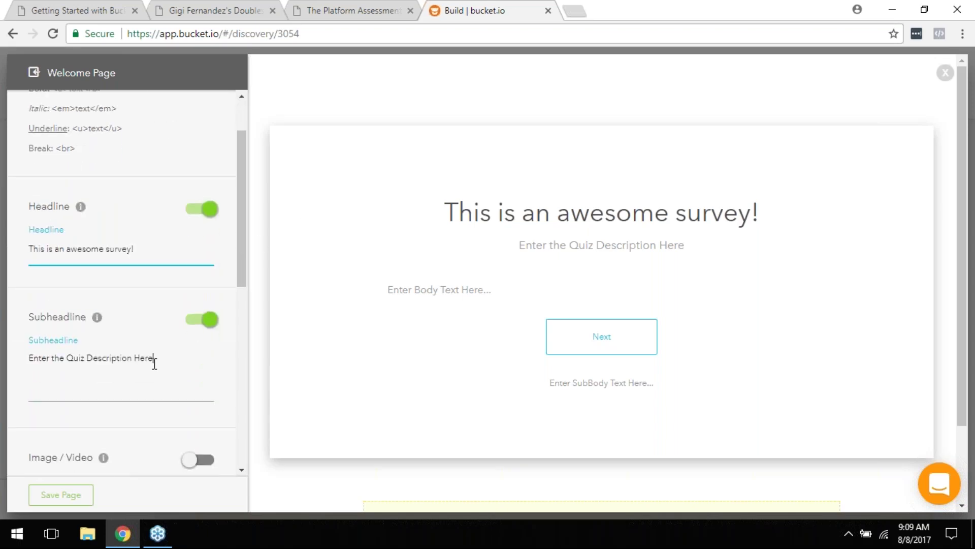
{"action": "triple_click", "coordinate": [154, 363]}
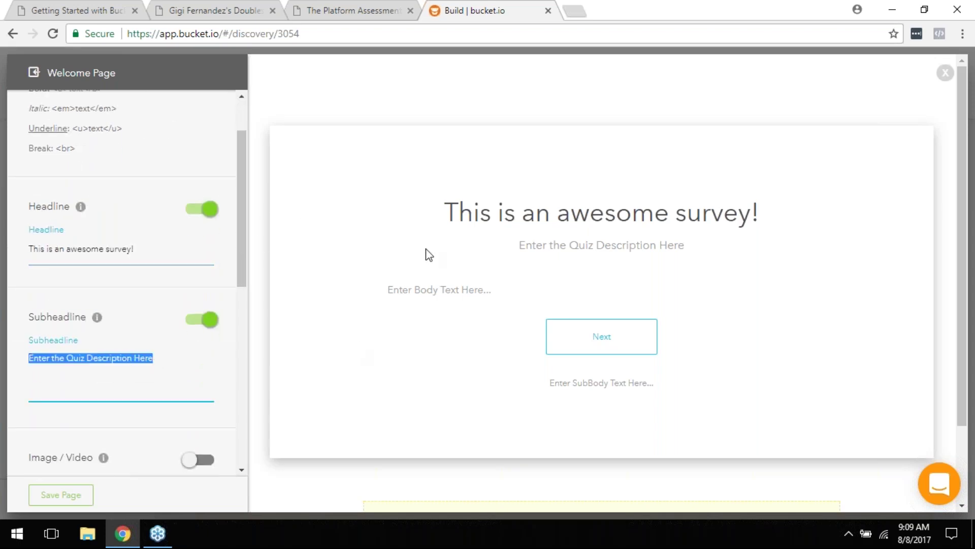
{"action": "left_click", "coordinate": [203, 321]}
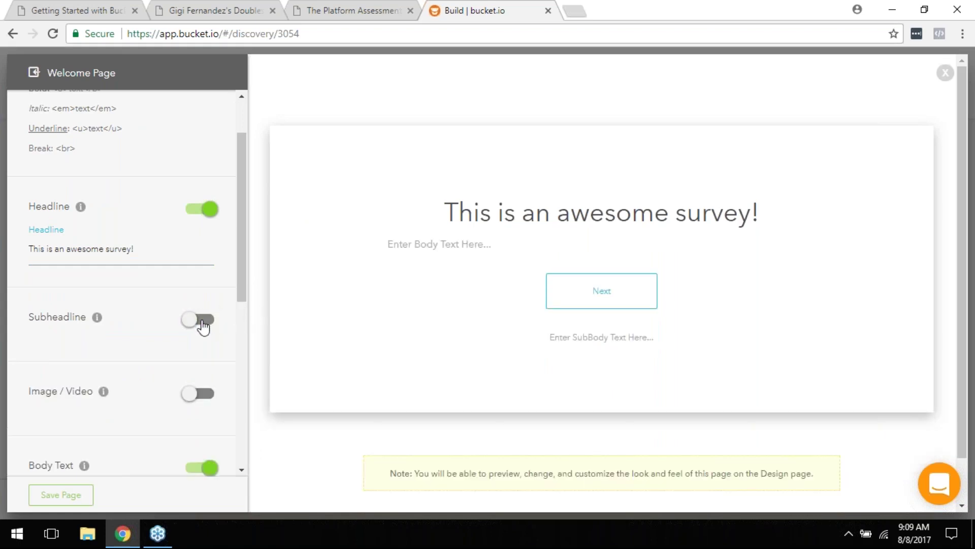
{"action": "scroll", "coordinate": [219, 385], "scroll_direction": "down", "scroll_amount": 2}
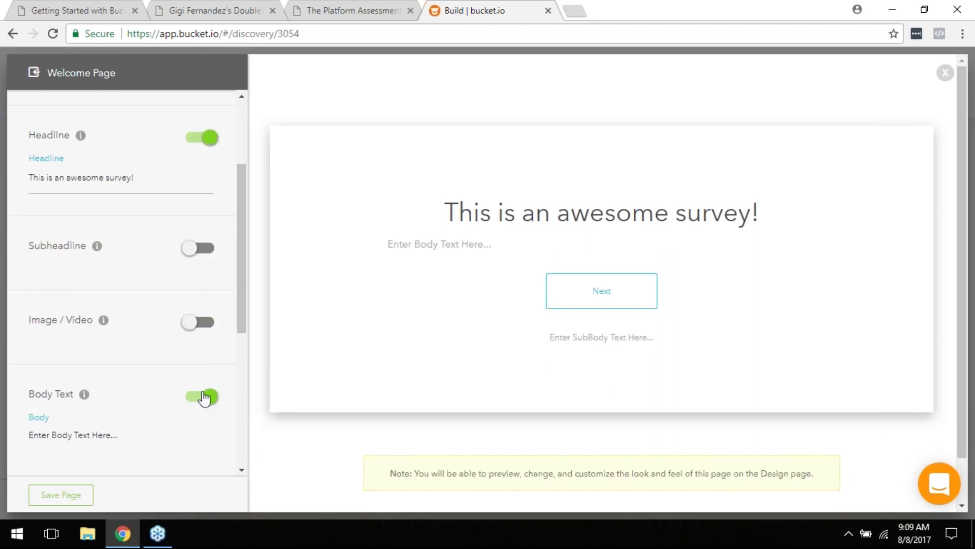
{"action": "left_click", "coordinate": [202, 397]}
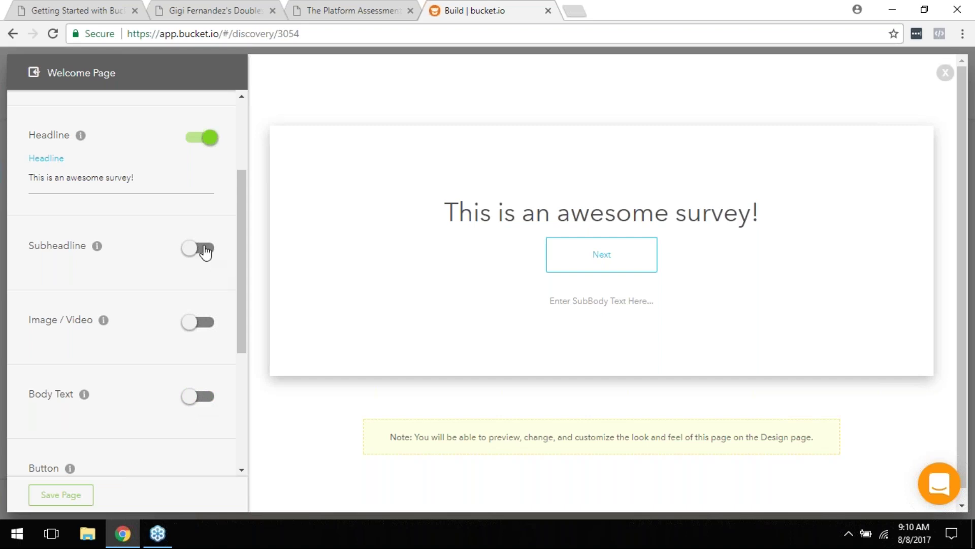
{"action": "left_click", "coordinate": [206, 250]}
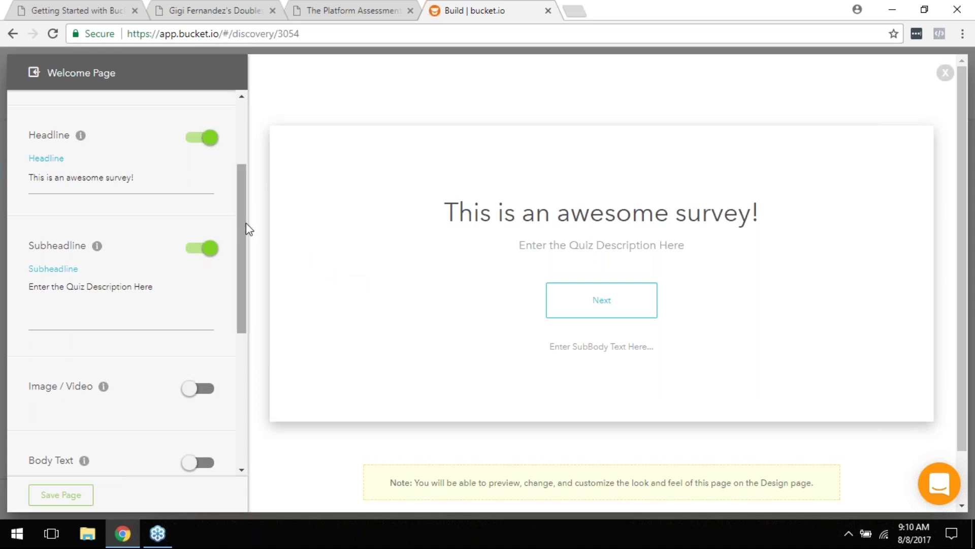
{"action": "scroll", "coordinate": [246, 305], "scroll_direction": "down", "scroll_amount": 2}
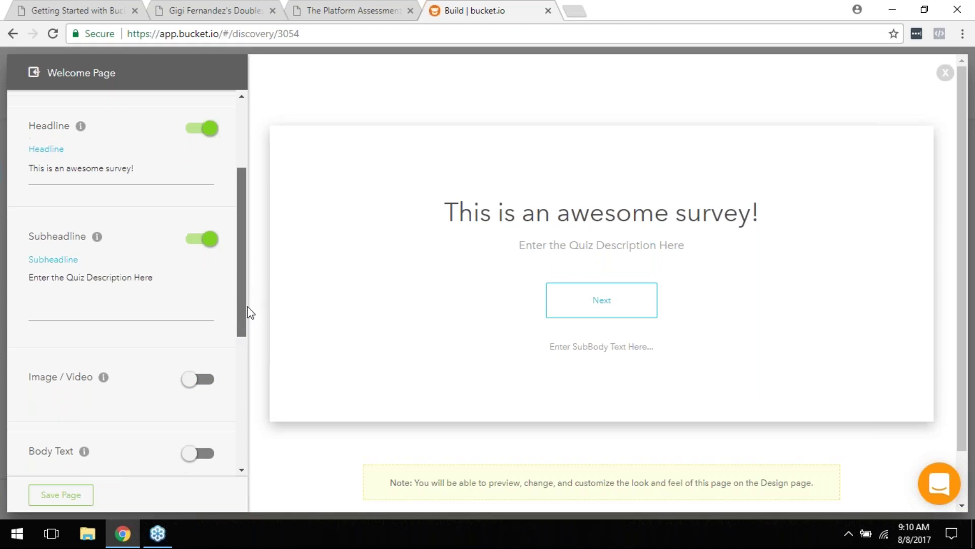
{"action": "left_click", "coordinate": [202, 293]}
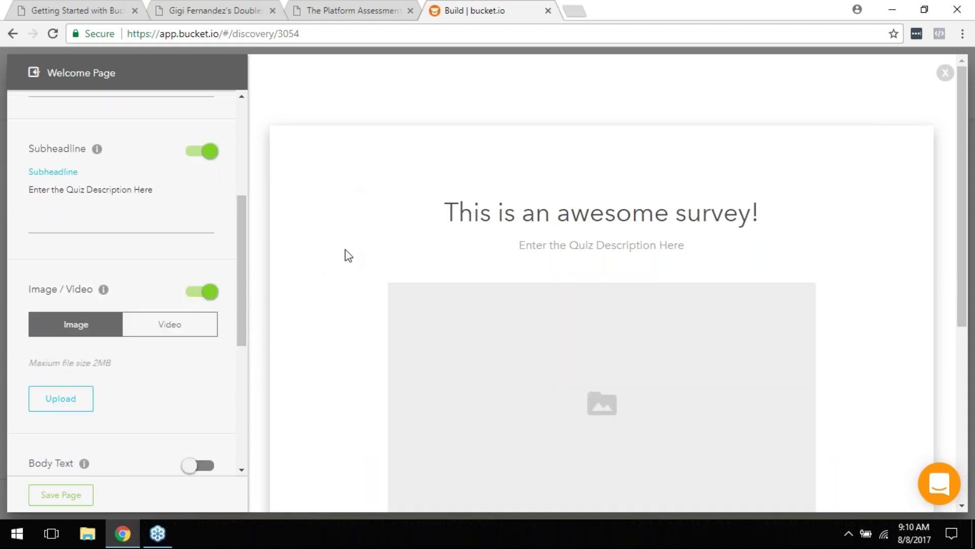
Step: Keep the media as an image, relabel the button 'Start Survey', and save the welcome page
{"action": "left_click", "coordinate": [191, 330]}
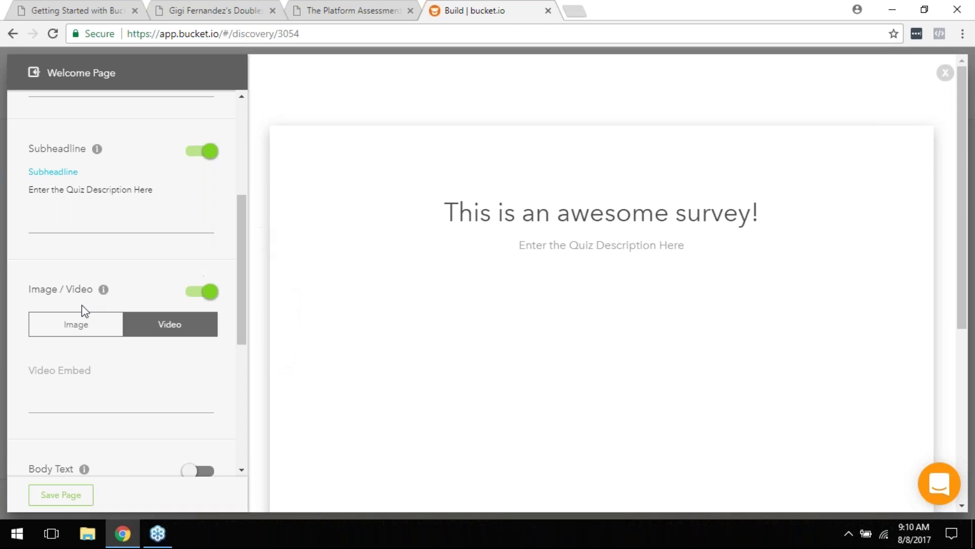
{"action": "left_click", "coordinate": [95, 331]}
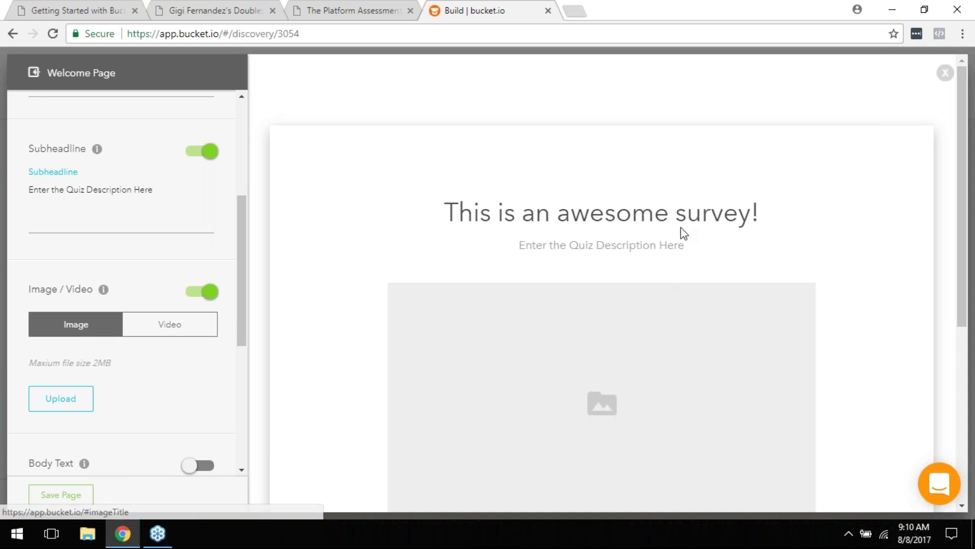
{"action": "scroll", "coordinate": [688, 300], "scroll_direction": "down", "scroll_amount": 3}
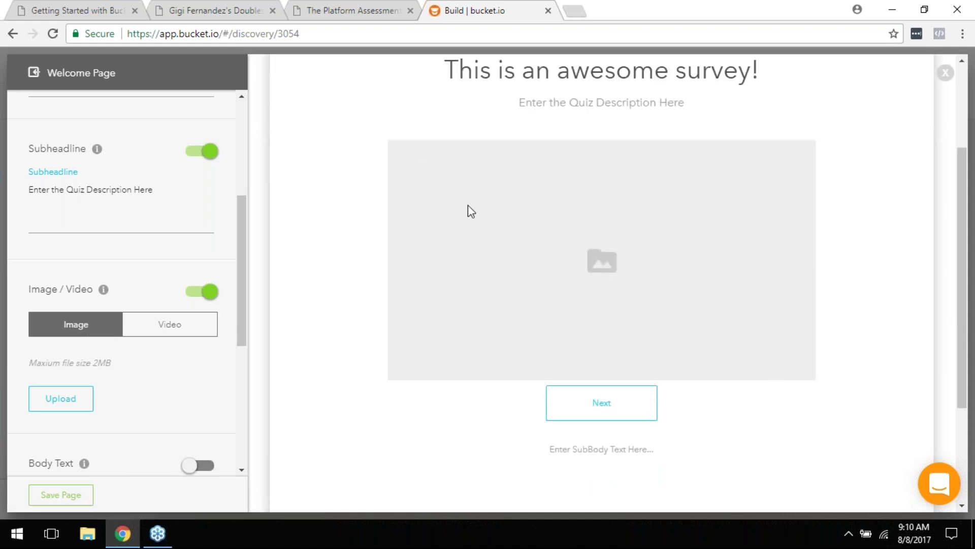
{"action": "scroll", "coordinate": [226, 382], "scroll_direction": "down", "scroll_amount": 5}
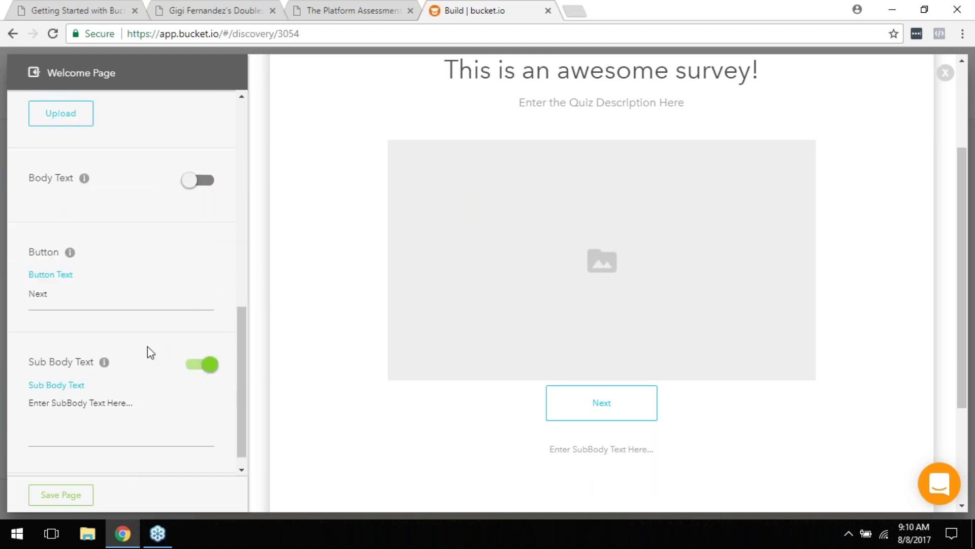
{"action": "scroll", "coordinate": [79, 319], "scroll_direction": "down", "scroll_amount": 1}
{"action": "double_click", "coordinate": [77, 284]}
{"action": "type", "text": "Start"}
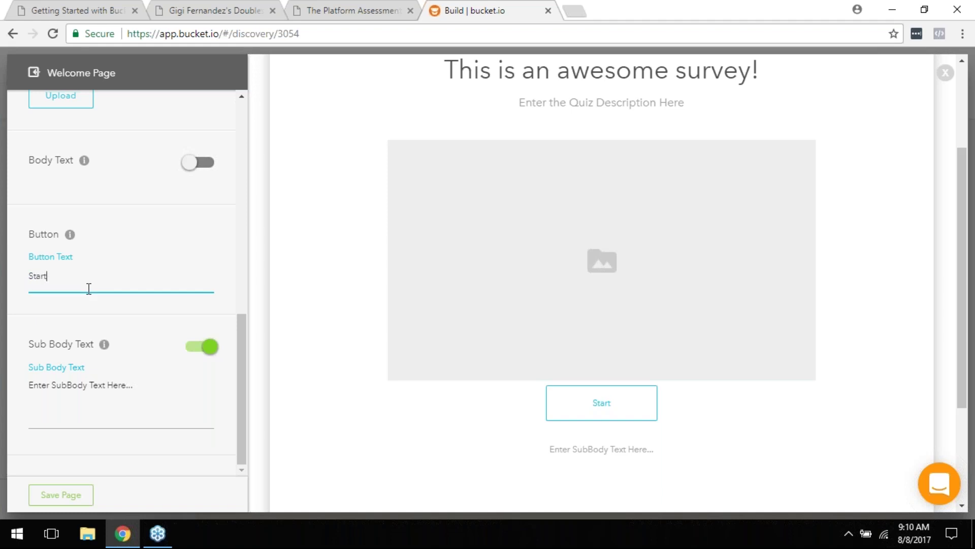
{"action": "type", "text": " Survey"}
{"action": "left_click", "coordinate": [80, 498]}
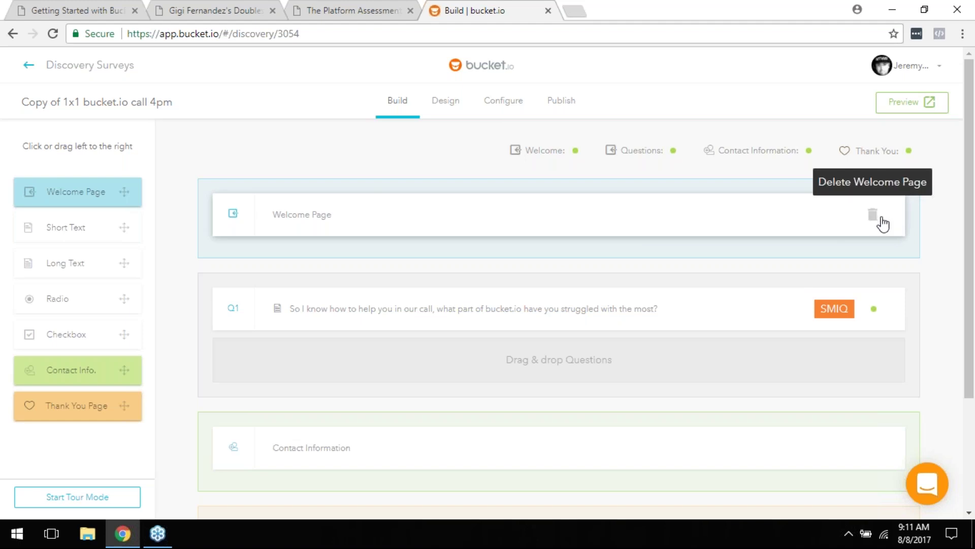
{"action": "left_click", "coordinate": [881, 221]}
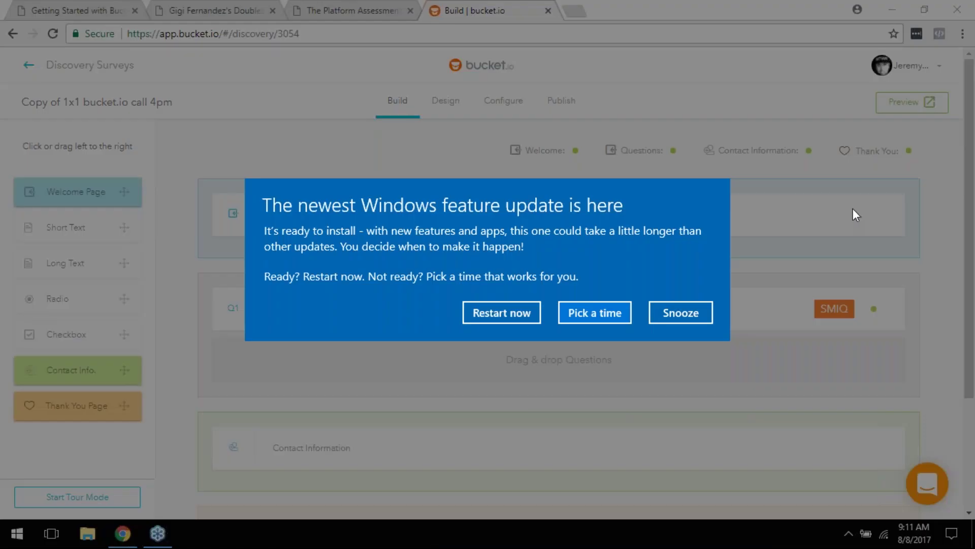
{"action": "left_click", "coordinate": [697, 305]}
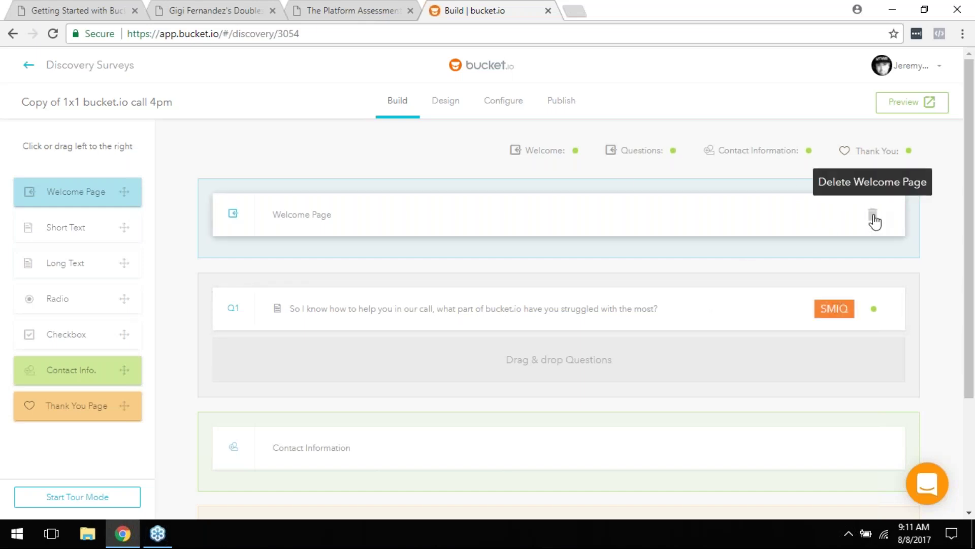
Step: Delete the Welcome Page from the survey, confirming the deletion
{"action": "left_click", "coordinate": [875, 221]}
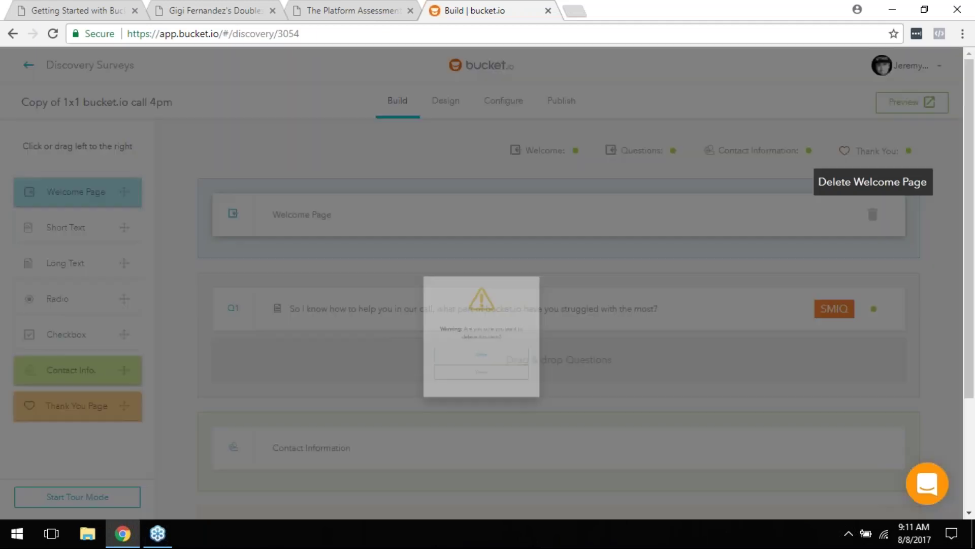
{"action": "left_click", "coordinate": [486, 382]}
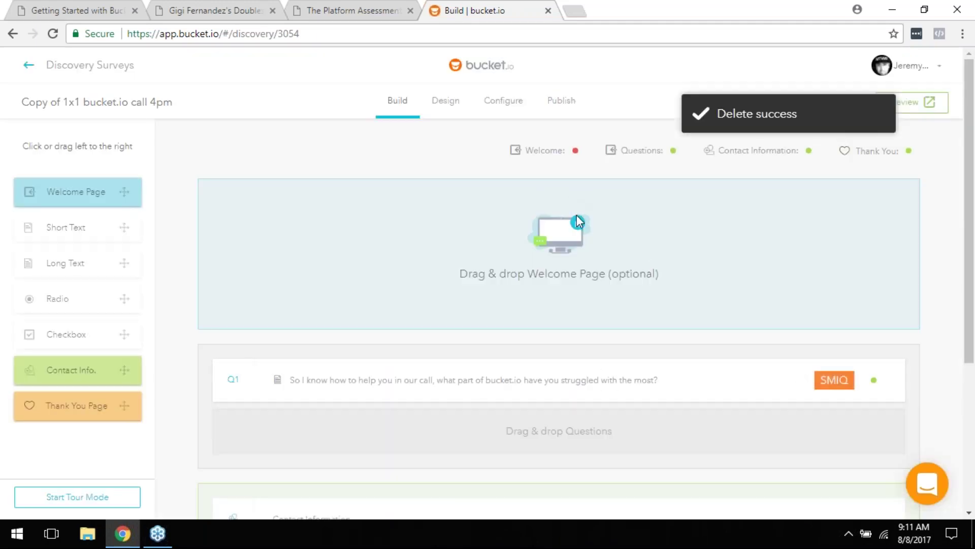
{"action": "scroll", "coordinate": [578, 221], "scroll_direction": "down", "scroll_amount": 1}
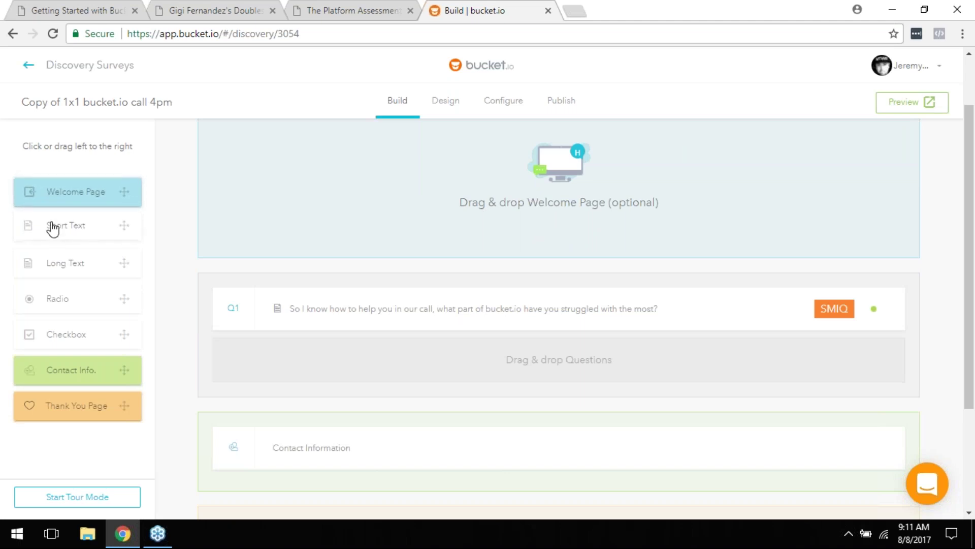
{"action": "left_click_drag", "start_coordinate": [39, 232], "coordinate": [213, 355]}
{"action": "scroll", "coordinate": [619, 380], "scroll_direction": "down", "scroll_amount": 2}
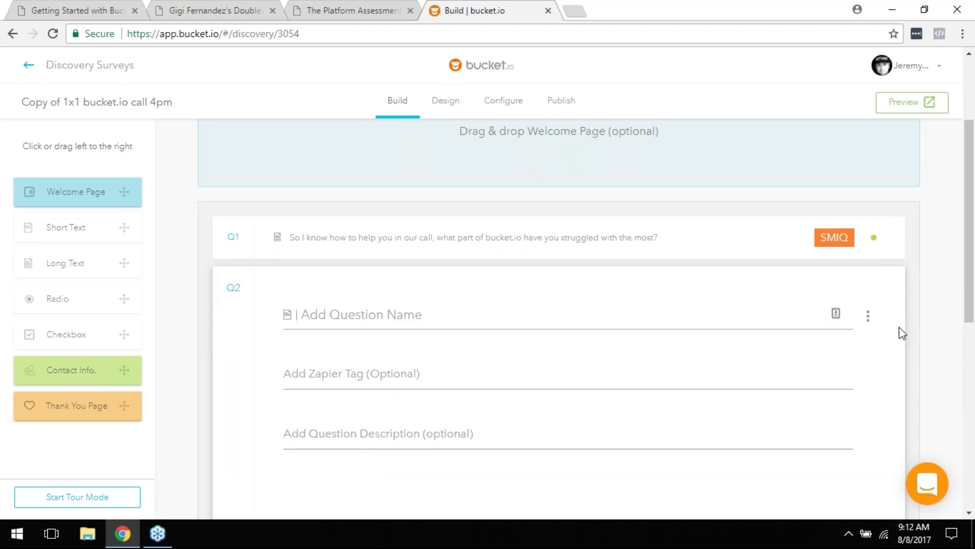
{"action": "scroll", "coordinate": [899, 327], "scroll_direction": "down", "scroll_amount": 8}
{"action": "scroll", "coordinate": [876, 359], "scroll_direction": "up", "scroll_amount": 2}
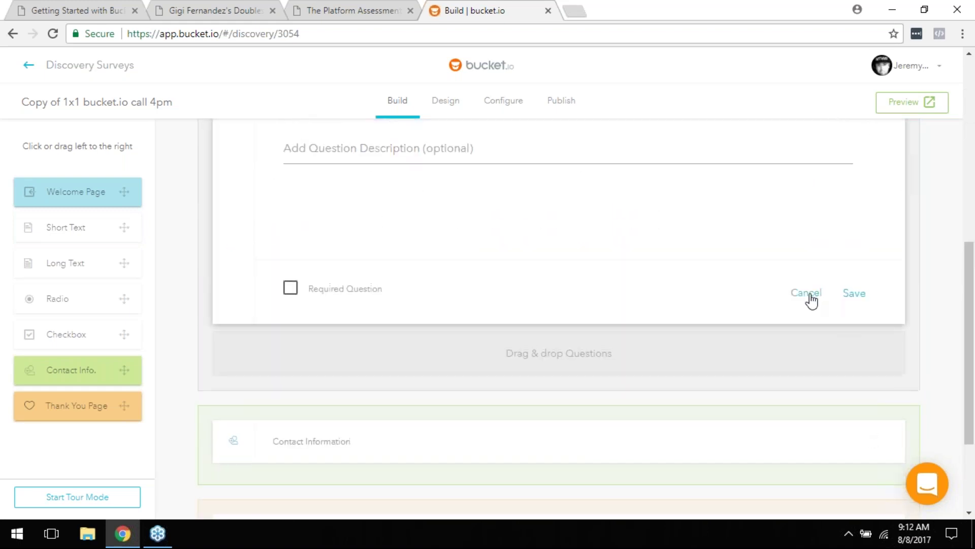
{"action": "left_click", "coordinate": [806, 294]}
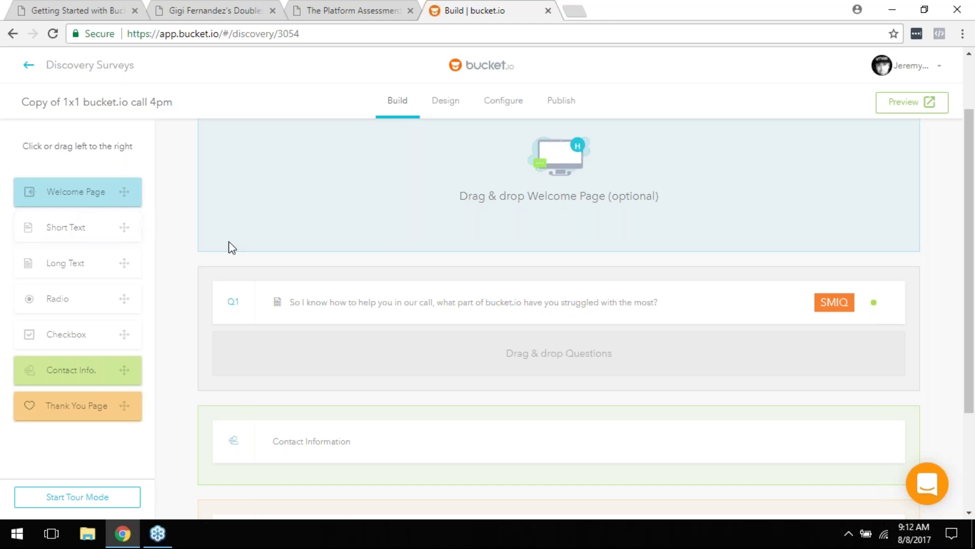
Step: Drop a Radio question into the survey as Q2 below Q1
{"action": "scroll", "coordinate": [232, 247], "scroll_direction": "down", "scroll_amount": 2}
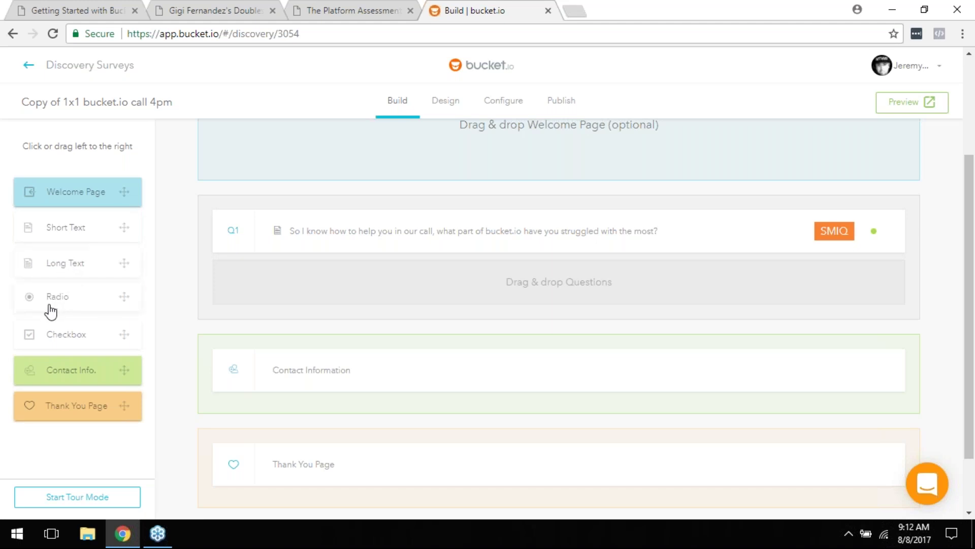
{"action": "left_click_drag", "start_coordinate": [50, 307], "coordinate": [340, 282]}
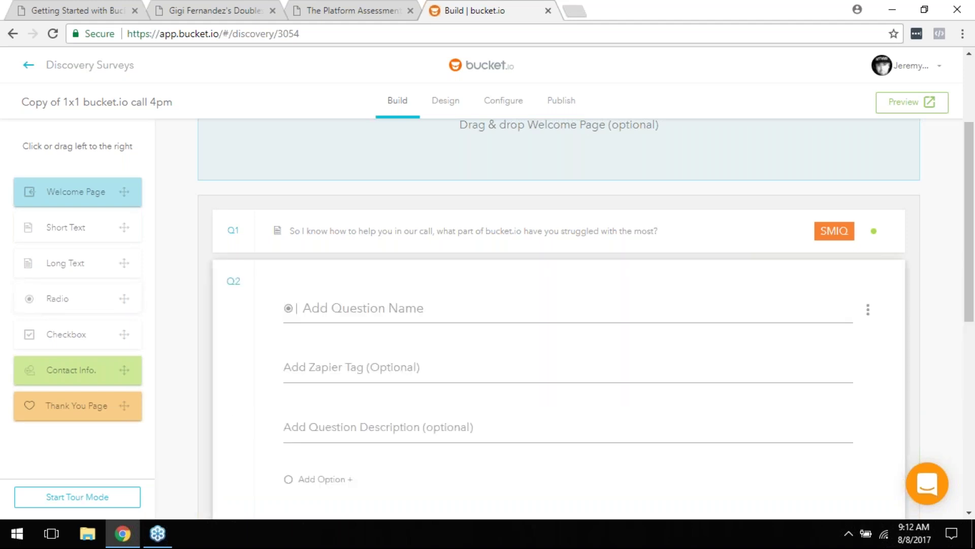
{"action": "scroll", "coordinate": [548, 315], "scroll_direction": "down", "scroll_amount": 4}
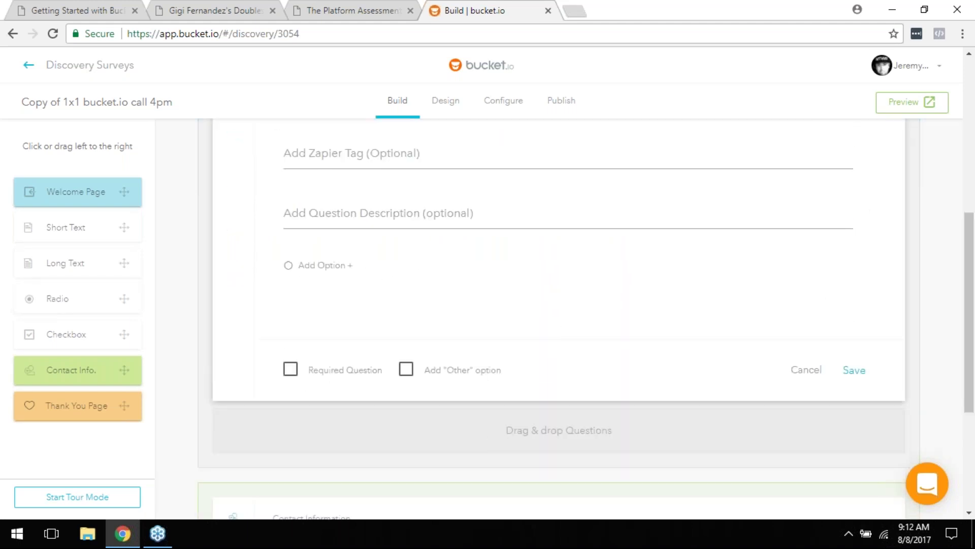
{"action": "scroll", "coordinate": [357, 306], "scroll_direction": "up", "scroll_amount": 1}
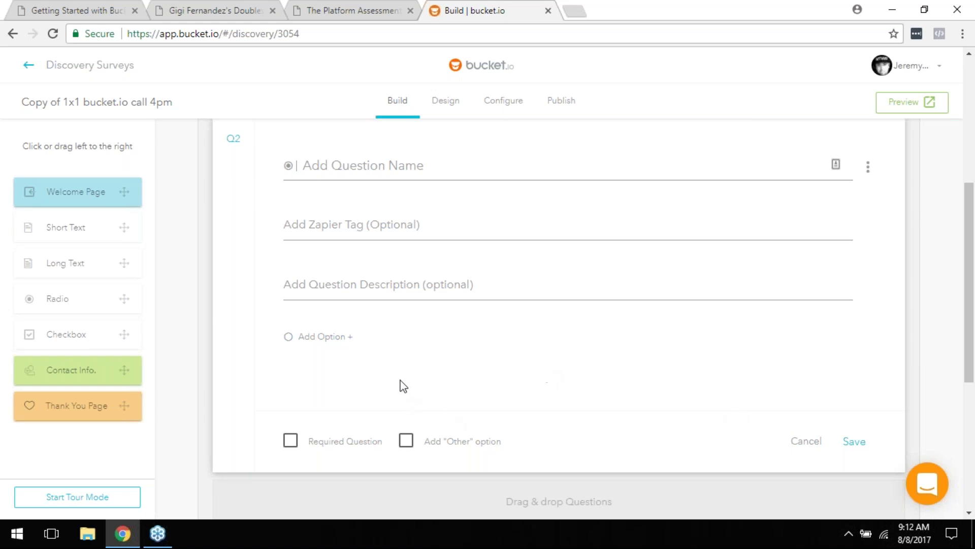
{"action": "scroll", "coordinate": [400, 385], "scroll_direction": "up", "scroll_amount": 2}
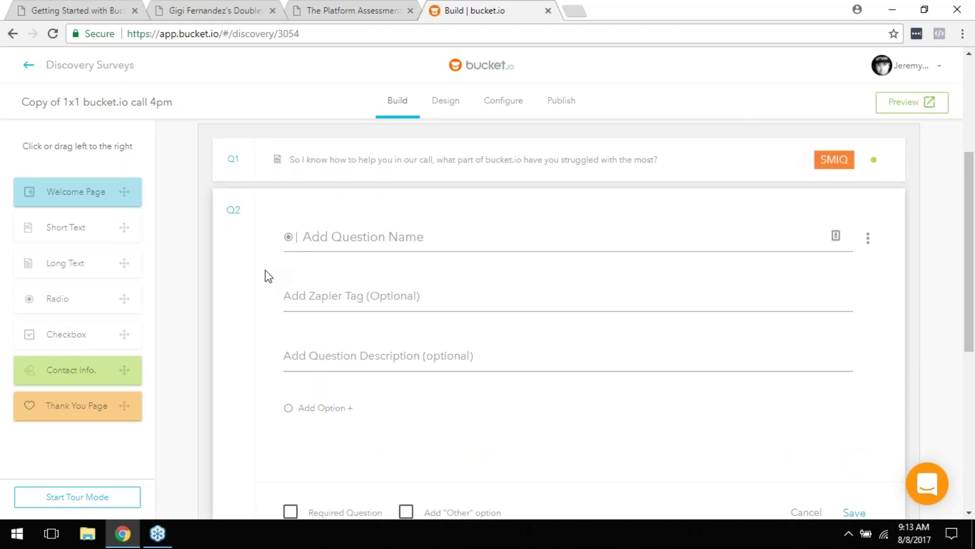
{"action": "scroll", "coordinate": [130, 283], "scroll_direction": "down", "scroll_amount": 3}
Step: Add a Checkbox question as Q3, then cancel it so it is discarded
{"action": "left_click_drag", "start_coordinate": [97, 336], "coordinate": [347, 423]}
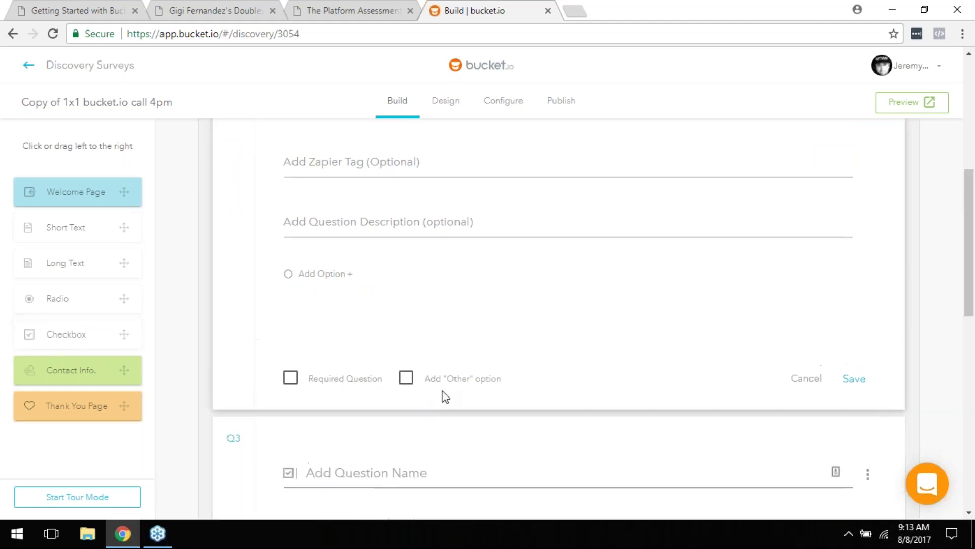
{"action": "scroll", "coordinate": [446, 392], "scroll_direction": "up", "scroll_amount": 4}
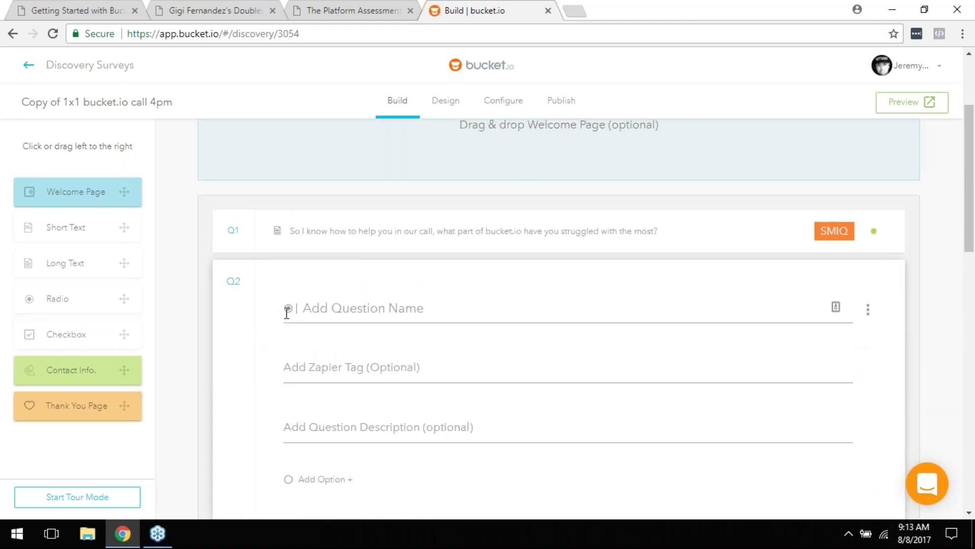
{"action": "scroll", "coordinate": [344, 318], "scroll_direction": "down", "scroll_amount": 5}
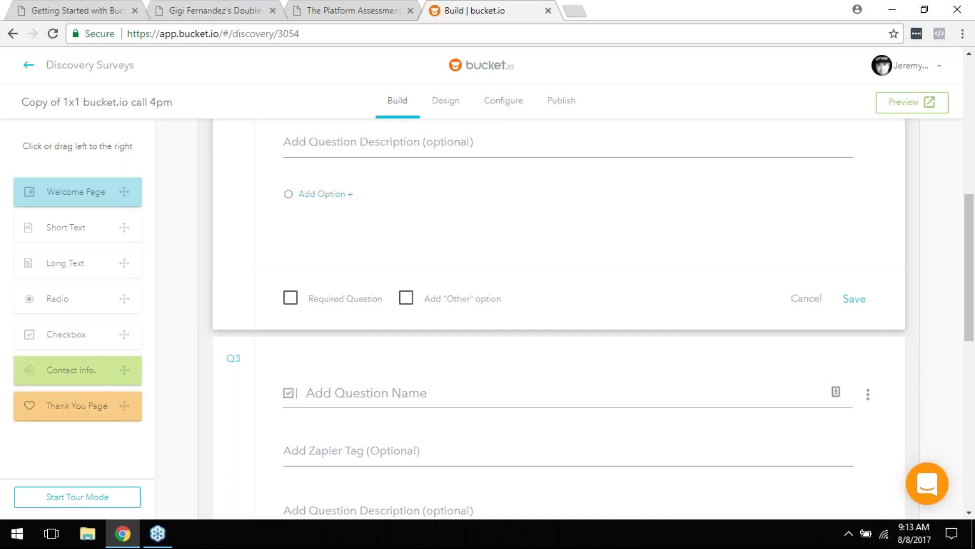
{"action": "scroll", "coordinate": [348, 326], "scroll_direction": "down", "scroll_amount": 3}
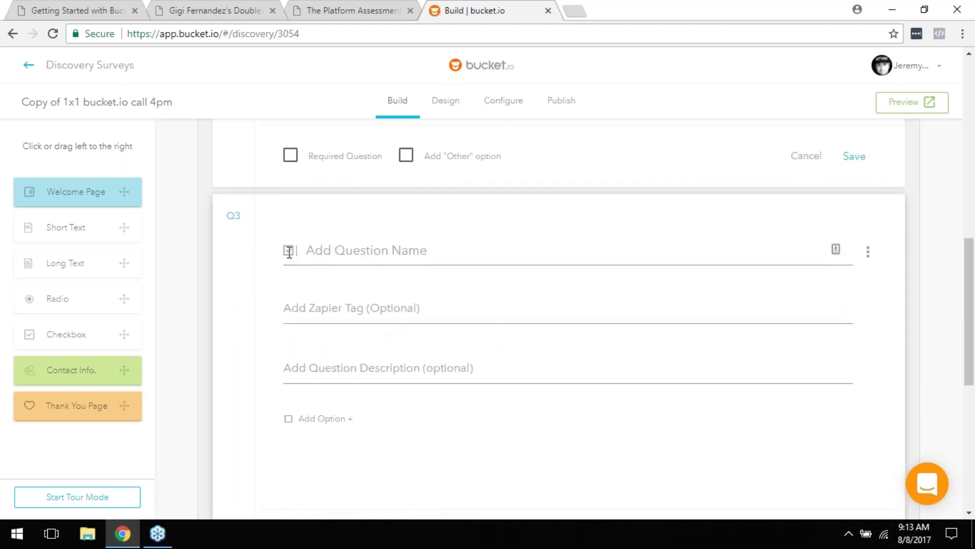
{"action": "scroll", "coordinate": [579, 279], "scroll_direction": "down", "scroll_amount": 5}
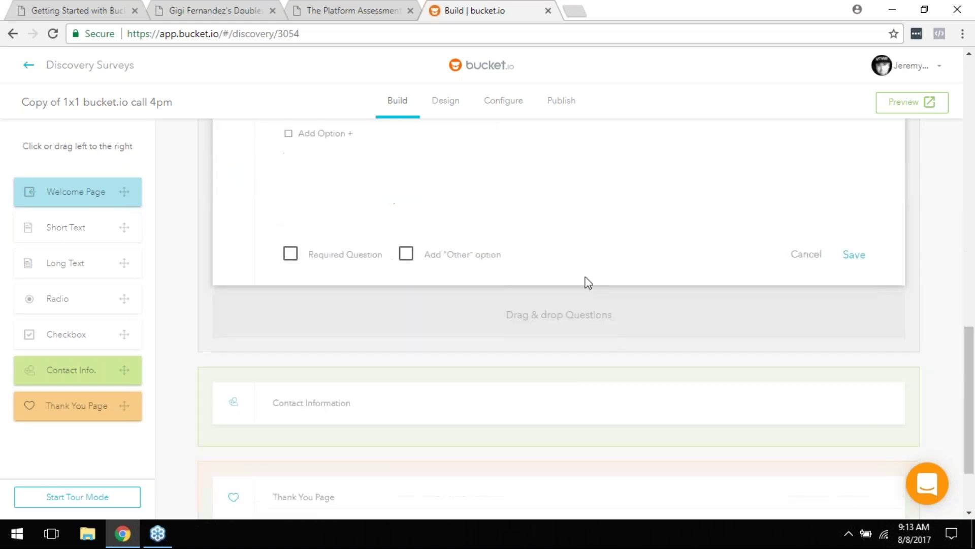
{"action": "left_click", "coordinate": [805, 257]}
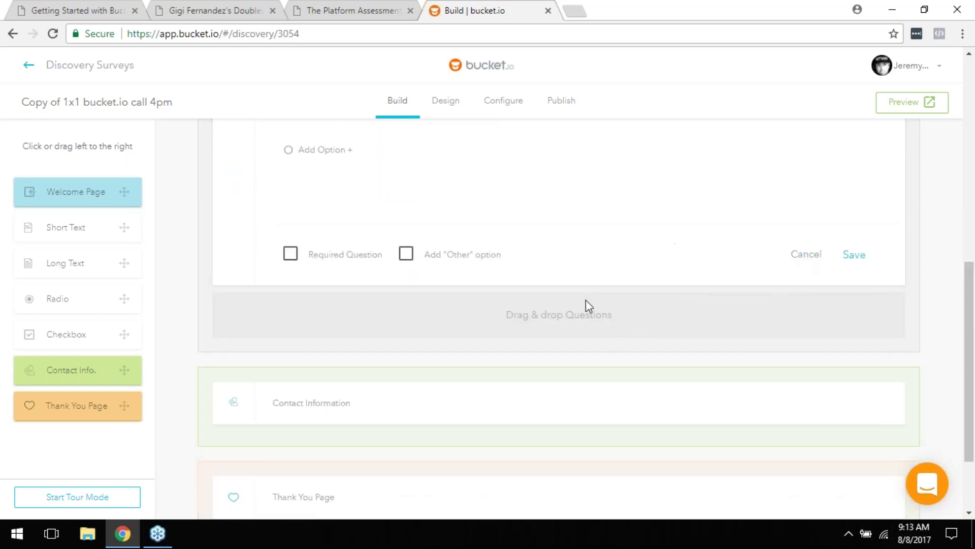
{"action": "scroll", "coordinate": [429, 324], "scroll_direction": "down", "scroll_amount": 1}
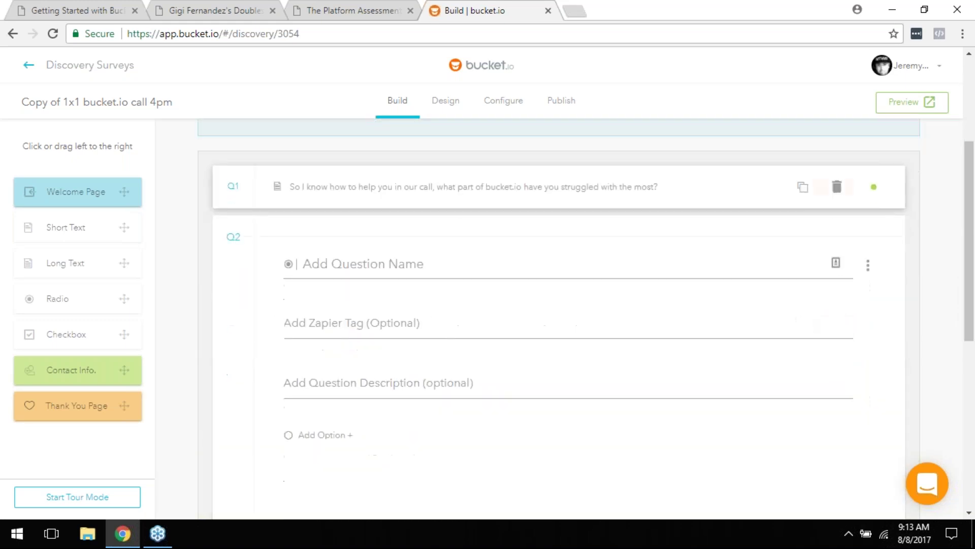
{"action": "scroll", "coordinate": [379, 264], "scroll_direction": "down", "scroll_amount": 1}
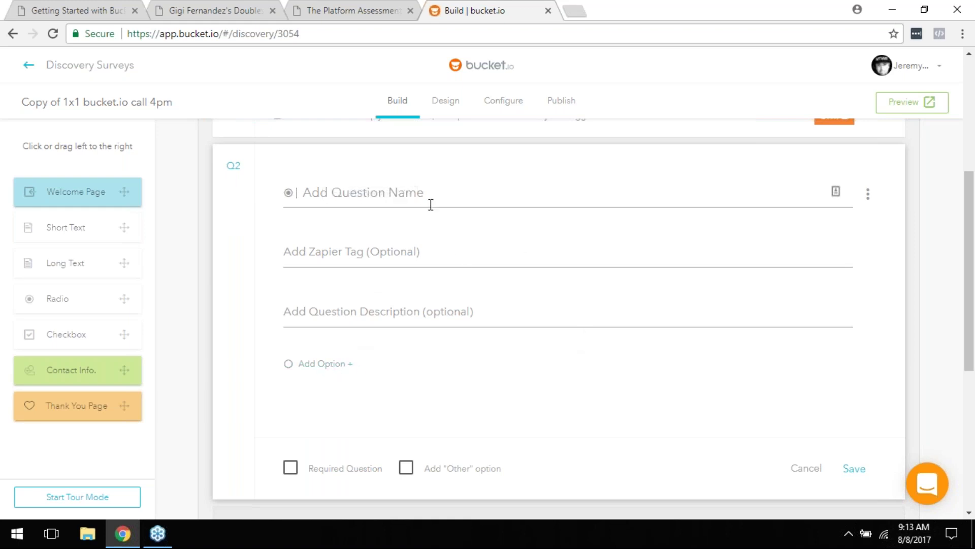
Step: Name Q2 'Are you male or female?' with the description 'Just checking!'
{"action": "left_click", "coordinate": [352, 190]}
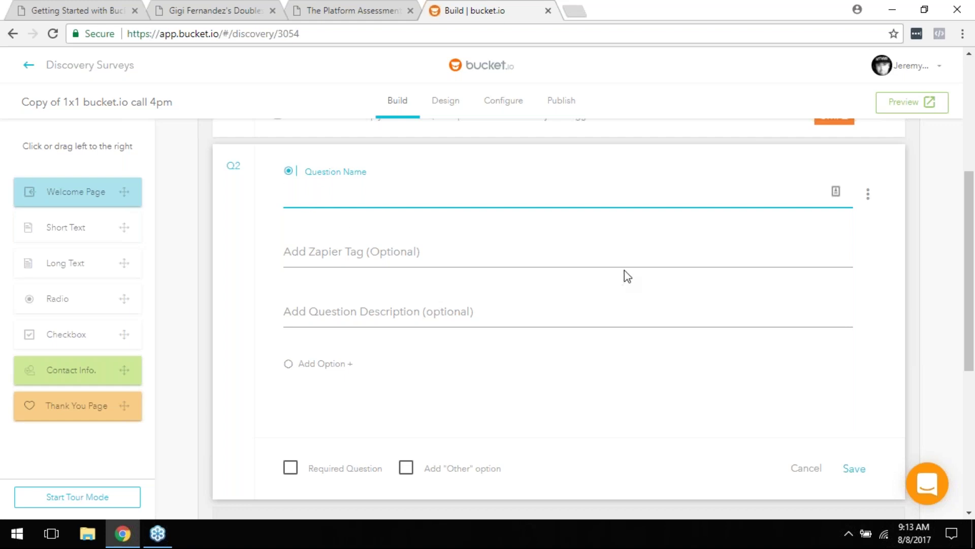
{"action": "type", "text": "re you male or female?"}
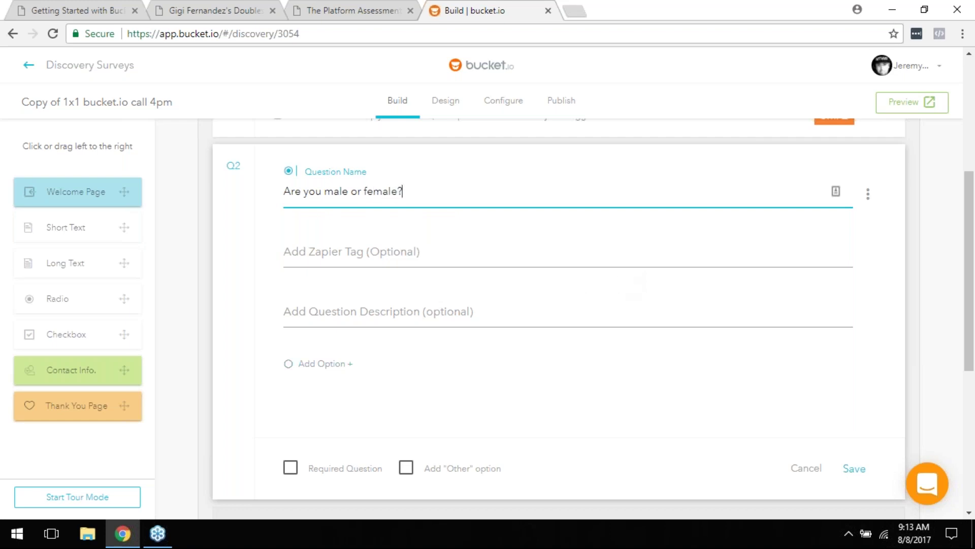
{"action": "left_click", "coordinate": [318, 315]}
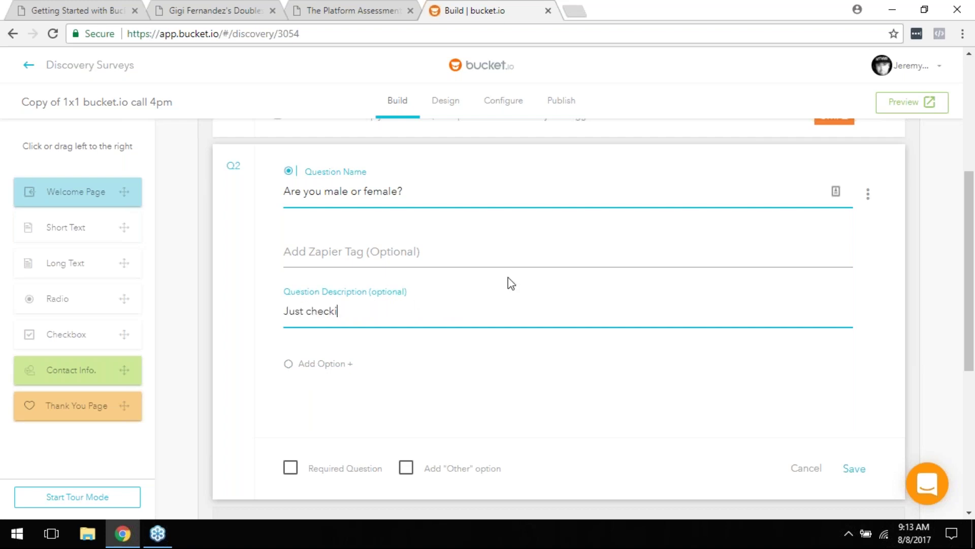
{"action": "scroll", "coordinate": [510, 283], "scroll_direction": "up", "scroll_amount": 1}
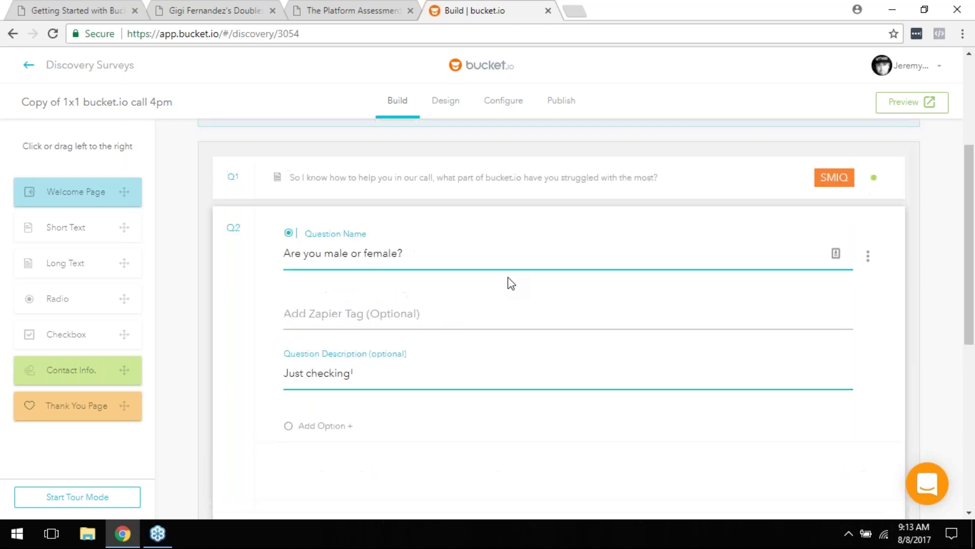
{"action": "scroll", "coordinate": [510, 281], "scroll_direction": "down", "scroll_amount": 4}
{"action": "scroll", "coordinate": [491, 305], "scroll_direction": "up", "scroll_amount": 1}
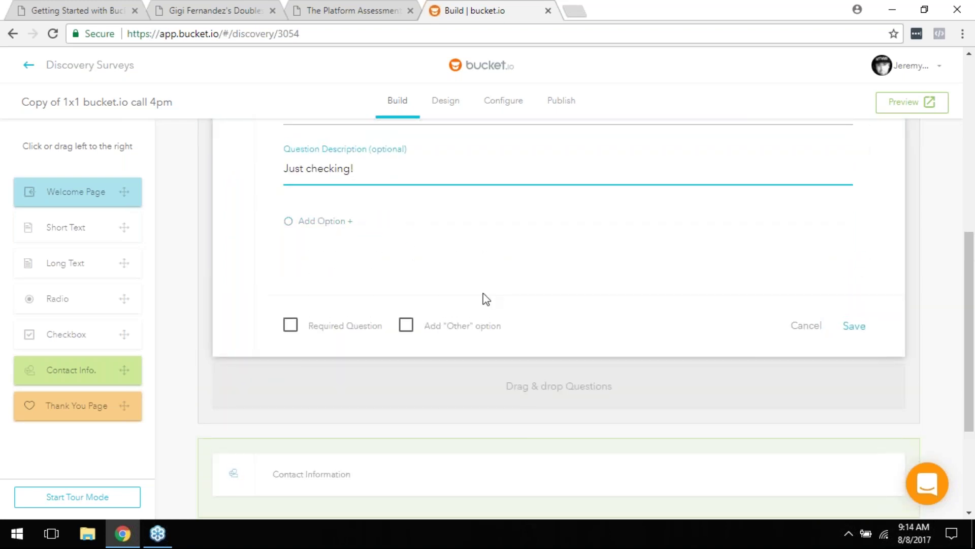
Step: Add answer options Male and Female, leaving the 'Other' option unticked
{"action": "left_click", "coordinate": [328, 222]}
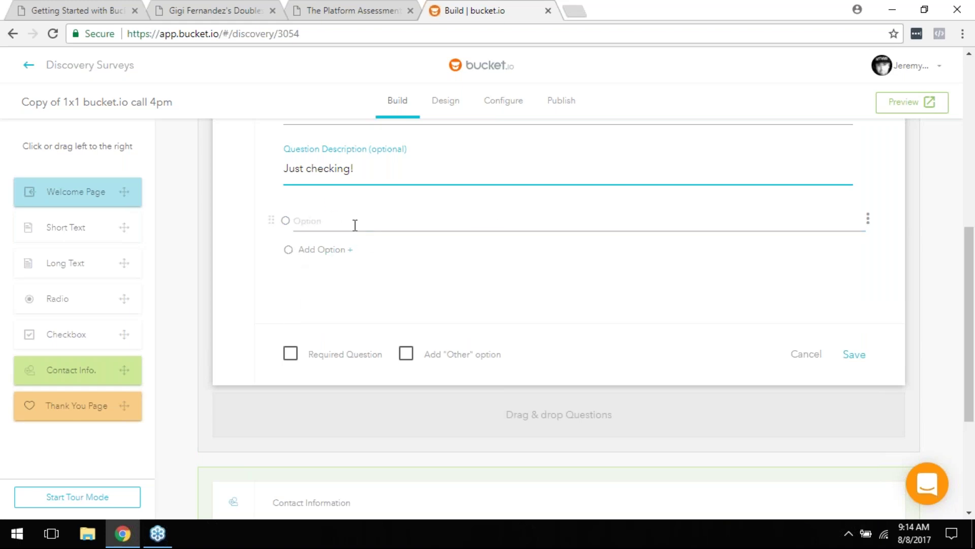
{"action": "type", "text": "Male"}
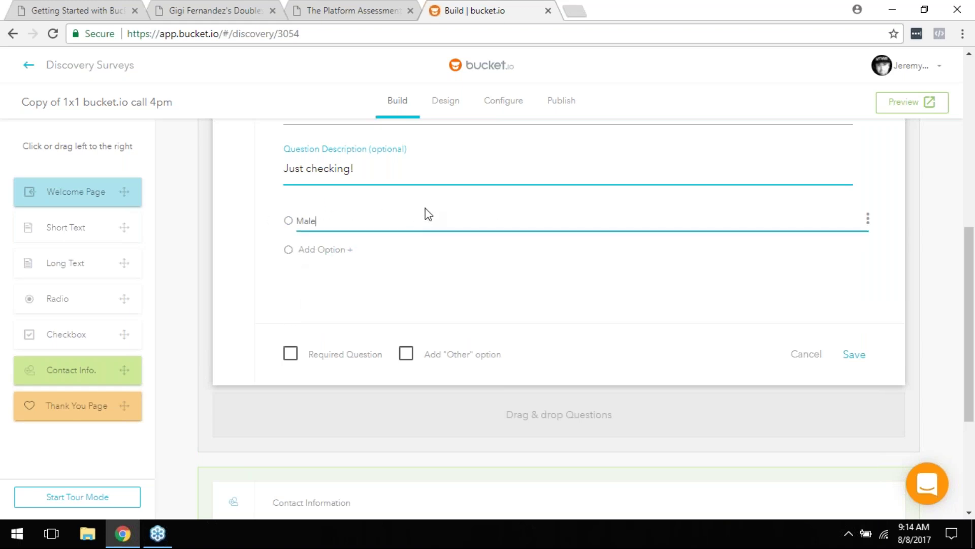
{"action": "left_click", "coordinate": [328, 250]}
{"action": "type", "text": "Female"}
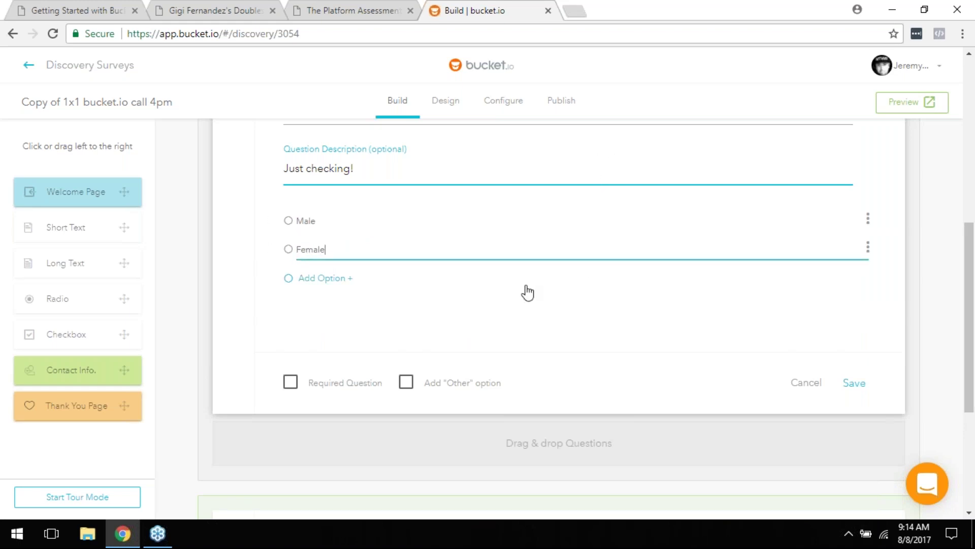
{"action": "left_click", "coordinate": [407, 383]}
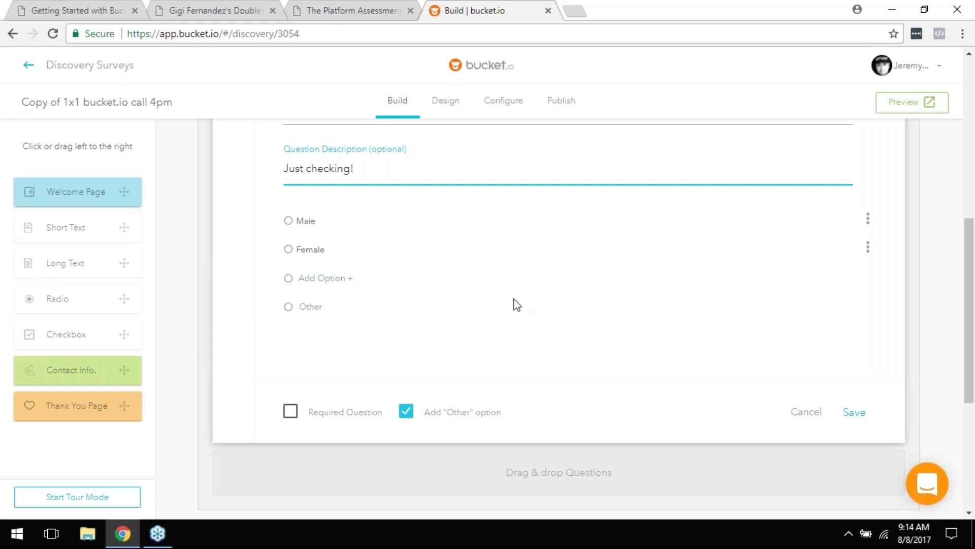
{"action": "left_click", "coordinate": [407, 413]}
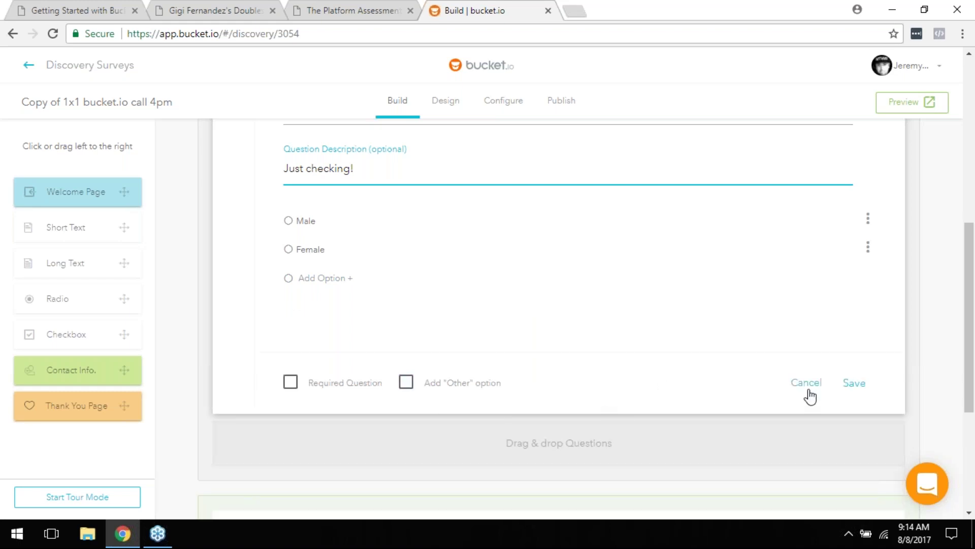
Step: Cancel the unsaved gender question Q2 so it is removed from the survey
{"action": "left_click", "coordinate": [807, 386]}
{"action": "scroll", "coordinate": [557, 265], "scroll_direction": "down", "scroll_amount": 4}
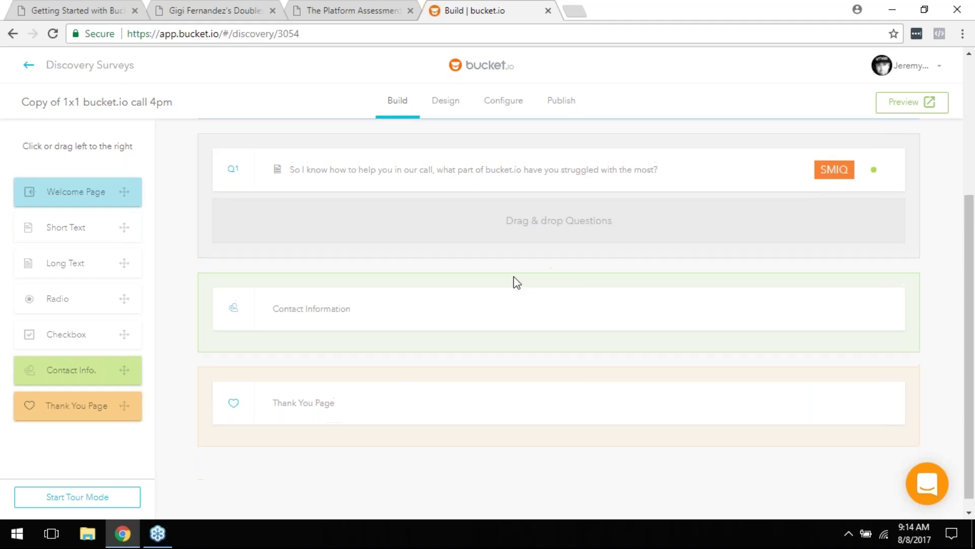
{"action": "scroll", "coordinate": [517, 282], "scroll_direction": "up", "scroll_amount": 2}
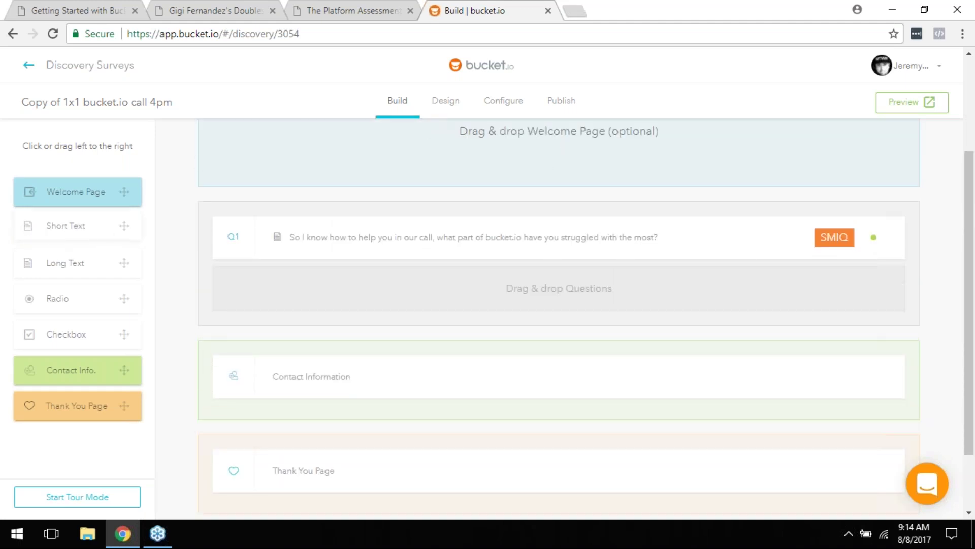
Step: Open Q1's editor and keep its answer text box height at 4 rows
{"action": "mouse_move", "coordinate": [338, 249]}
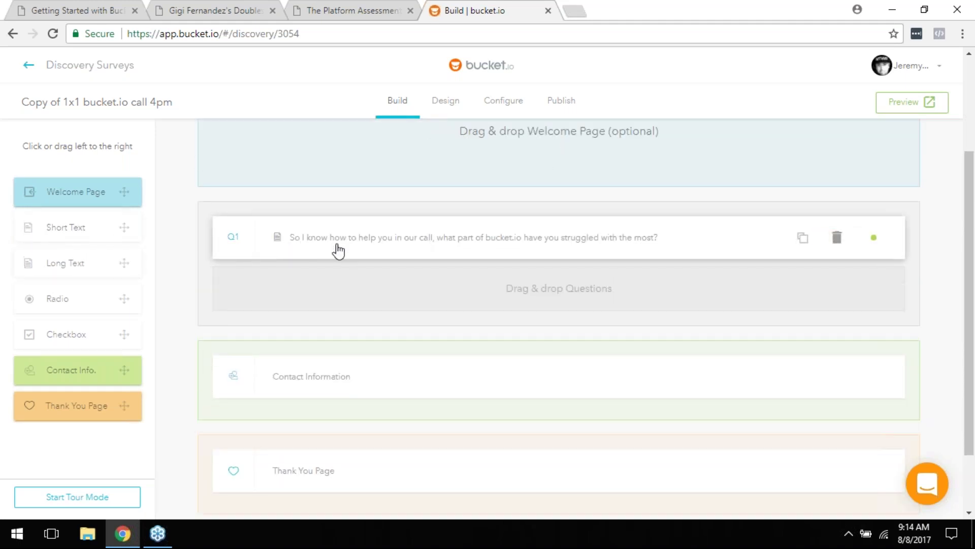
{"action": "left_click", "coordinate": [382, 248]}
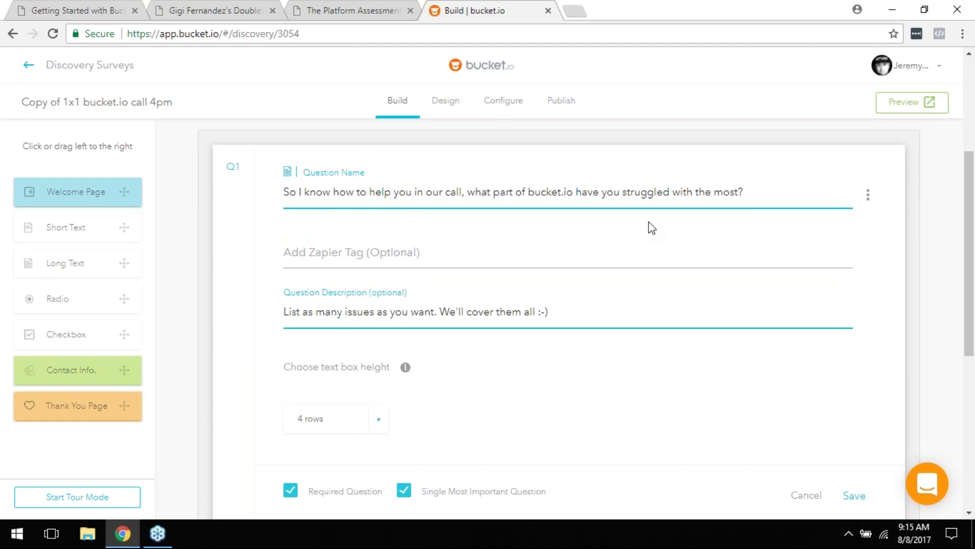
{"action": "scroll", "coordinate": [308, 316], "scroll_direction": "down", "scroll_amount": 1}
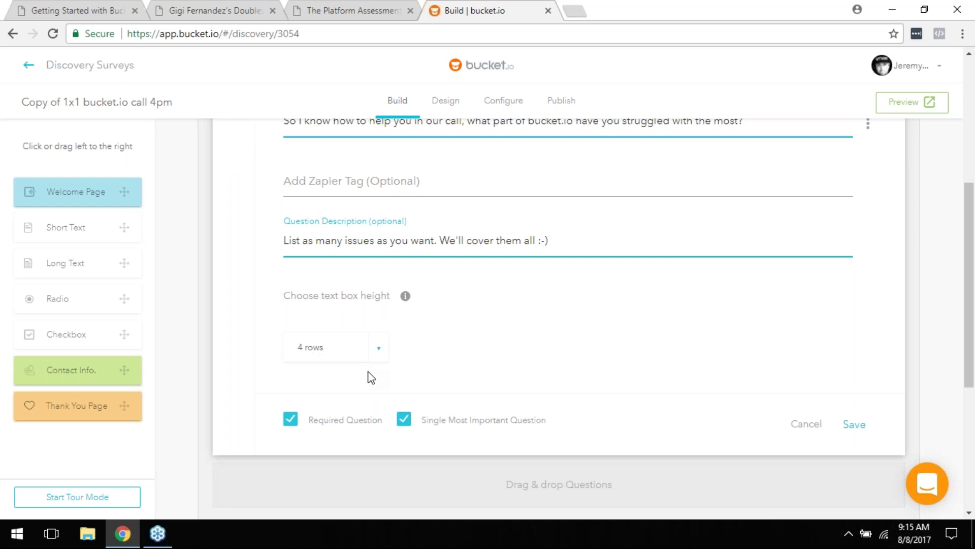
{"action": "left_click", "coordinate": [347, 358]}
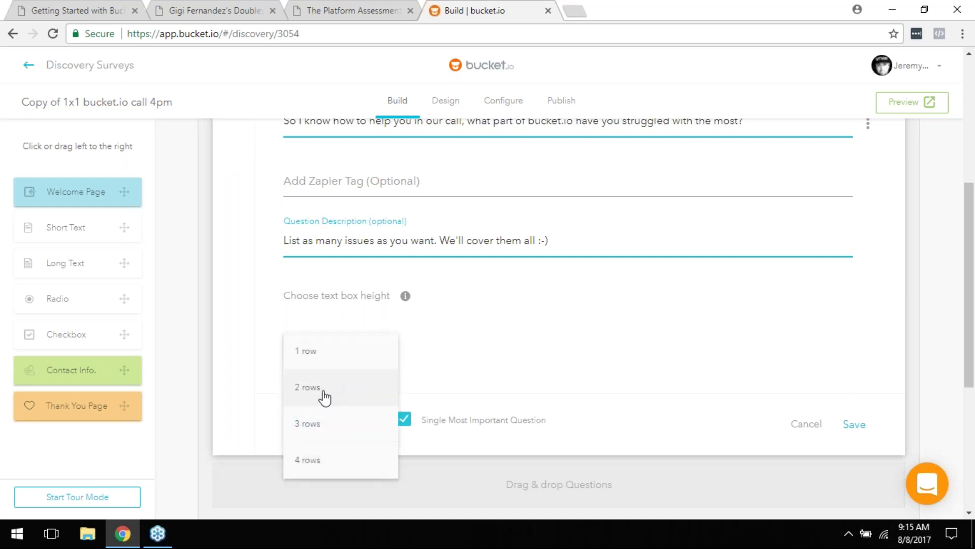
{"action": "left_click", "coordinate": [319, 465]}
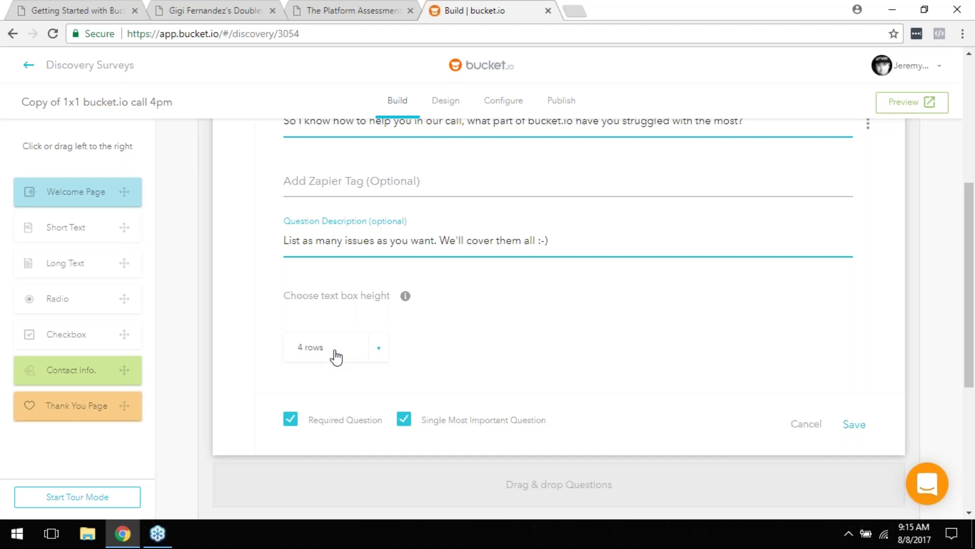
{"action": "scroll", "coordinate": [576, 383], "scroll_direction": "down", "scroll_amount": 3}
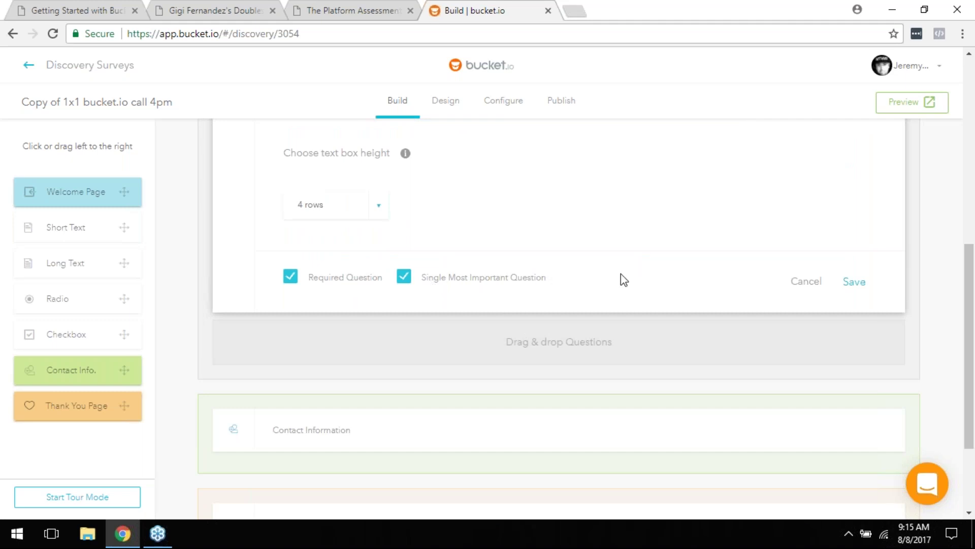
{"action": "scroll", "coordinate": [621, 276], "scroll_direction": "up", "scroll_amount": 3}
{"action": "scroll", "coordinate": [616, 303], "scroll_direction": "down", "scroll_amount": 1}
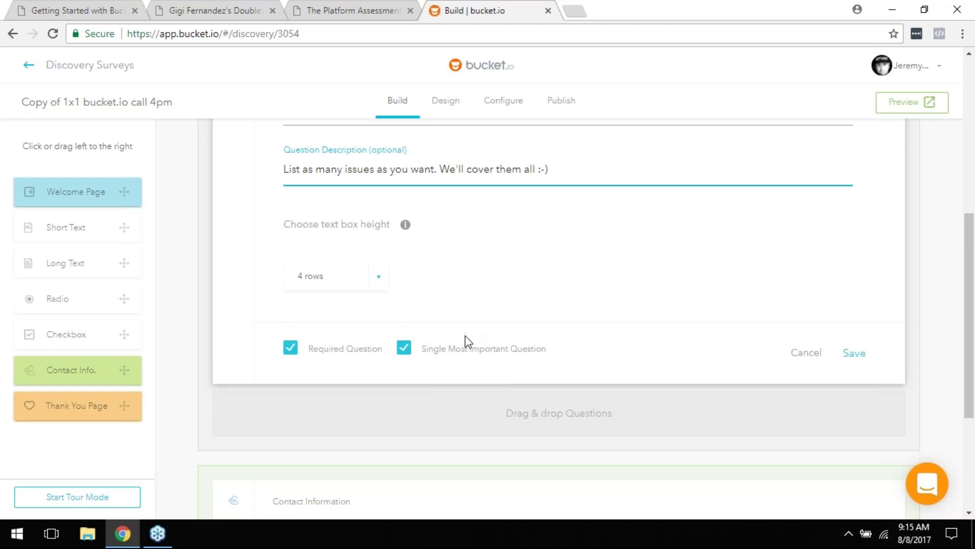
{"action": "scroll", "coordinate": [466, 342], "scroll_direction": "up", "scroll_amount": 3}
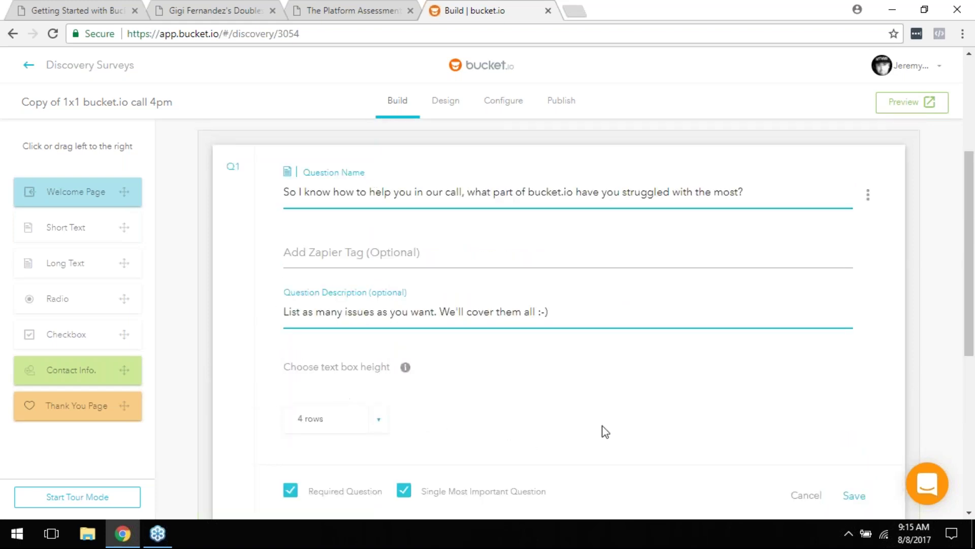
{"action": "scroll", "coordinate": [609, 348], "scroll_direction": "down", "scroll_amount": 3}
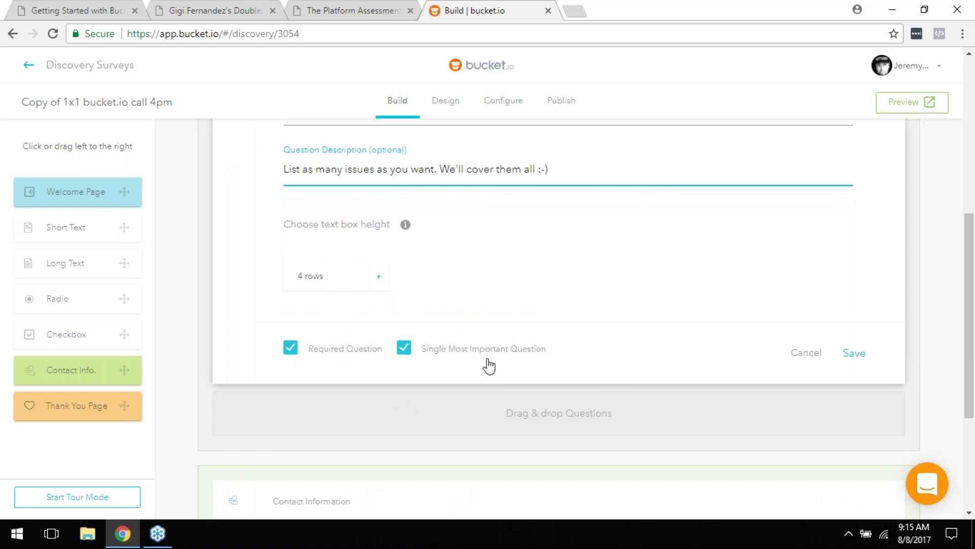
{"action": "scroll", "coordinate": [427, 213], "scroll_direction": "up", "scroll_amount": 3}
{"action": "scroll", "coordinate": [537, 257], "scroll_direction": "down", "scroll_amount": 3}
{"action": "scroll", "coordinate": [496, 329], "scroll_direction": "up", "scroll_amount": 3}
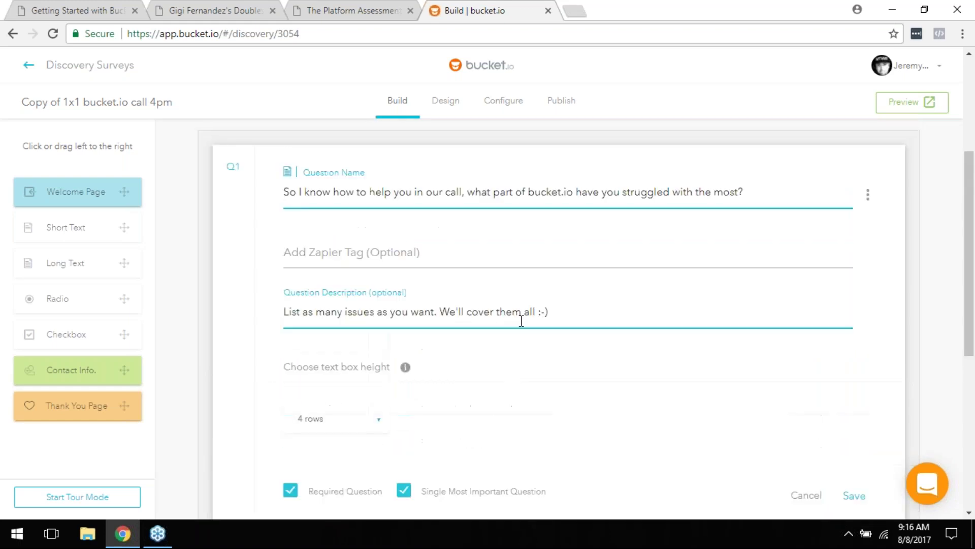
{"action": "scroll", "coordinate": [614, 244], "scroll_direction": "down", "scroll_amount": 4}
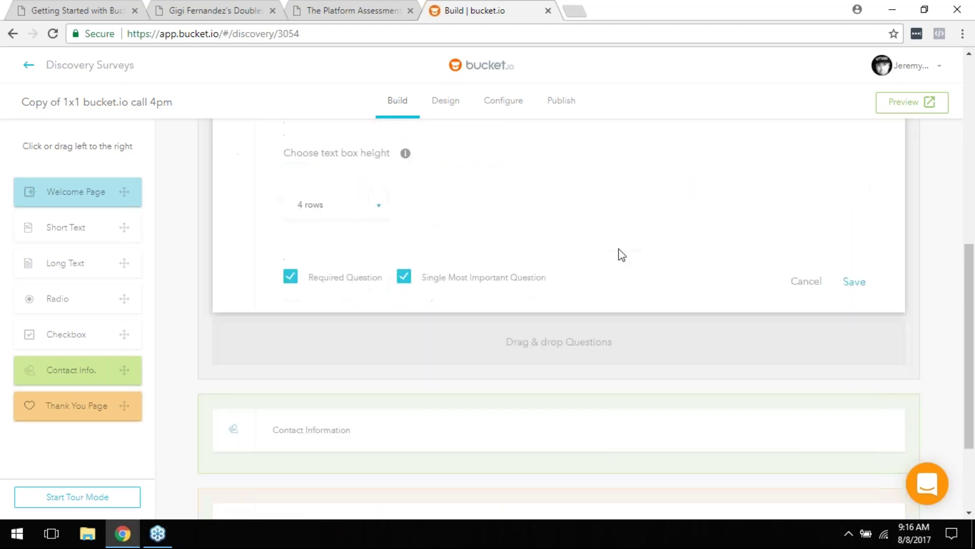
Step: Save question Q1, then save the 'Please Enter Your Name & Email Address Below' contact page
{"action": "left_click", "coordinate": [866, 289]}
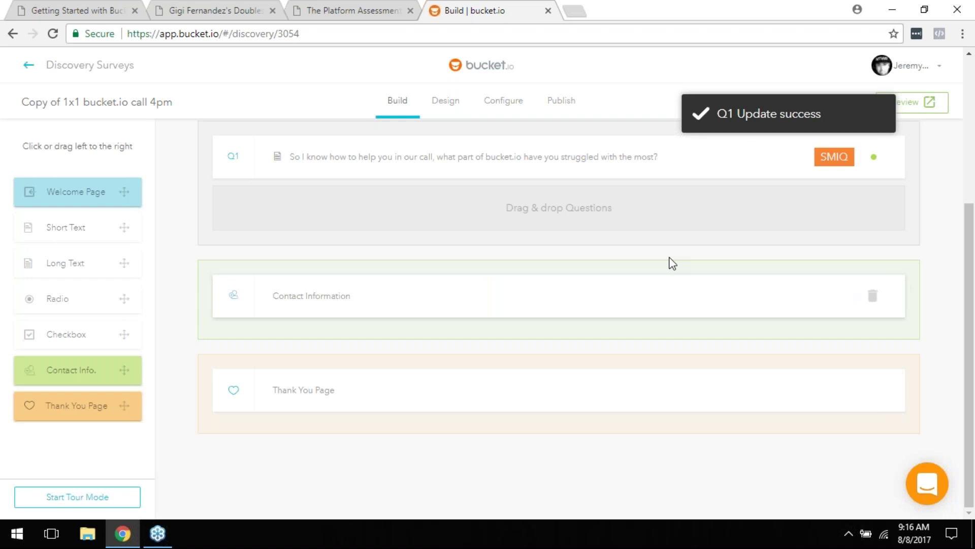
{"action": "scroll", "coordinate": [459, 289], "scroll_direction": "up", "scroll_amount": 1}
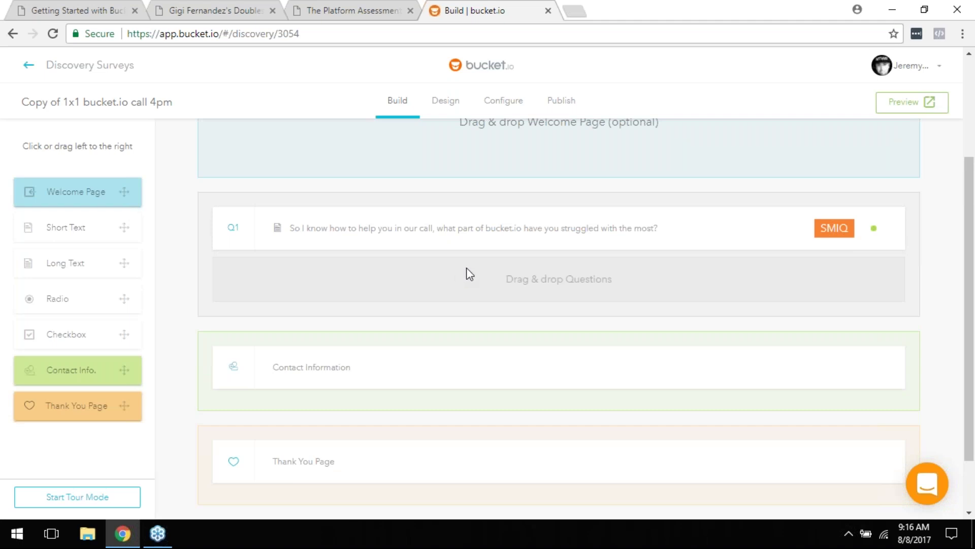
{"action": "scroll", "coordinate": [466, 267], "scroll_direction": "down", "scroll_amount": 1}
{"action": "scroll", "coordinate": [470, 261], "scroll_direction": "down", "scroll_amount": 2}
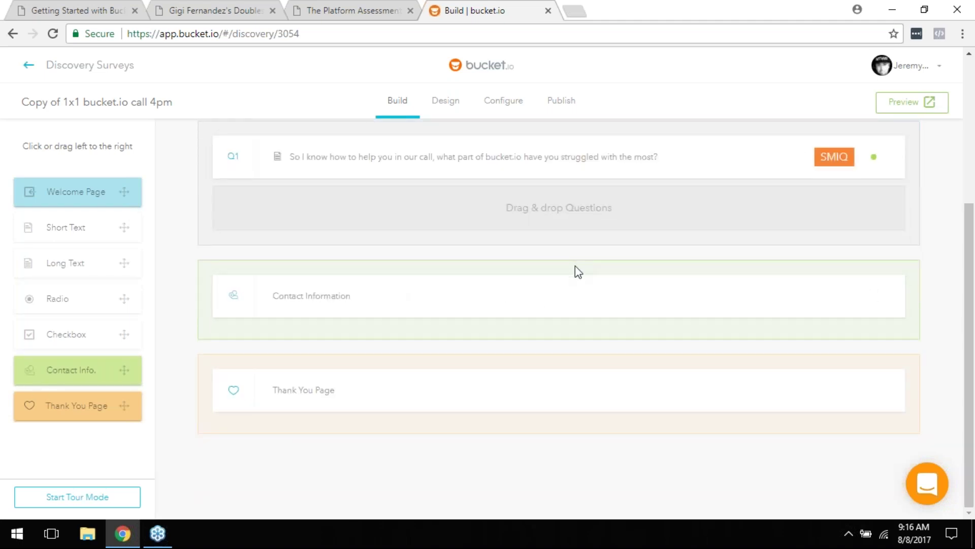
{"action": "left_click", "coordinate": [388, 305]}
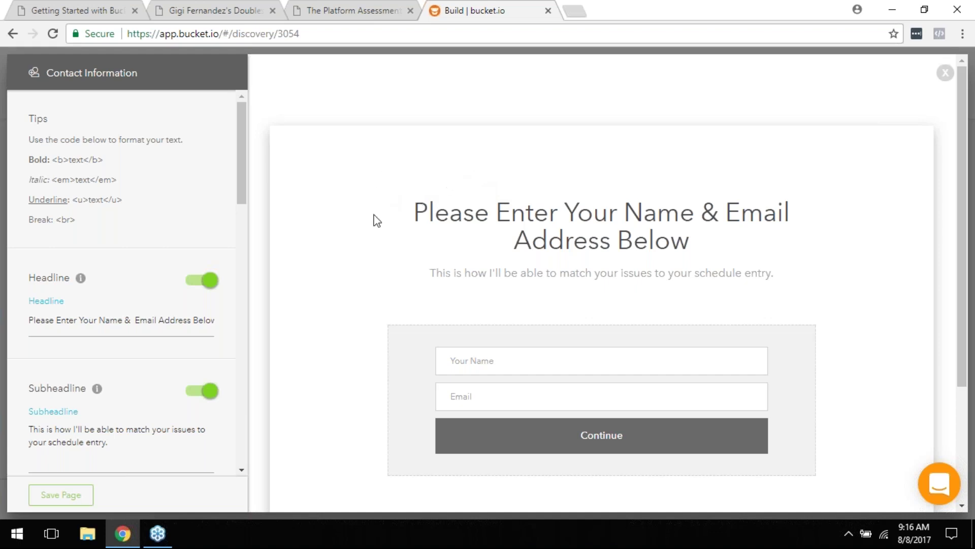
{"action": "left_click", "coordinate": [55, 495]}
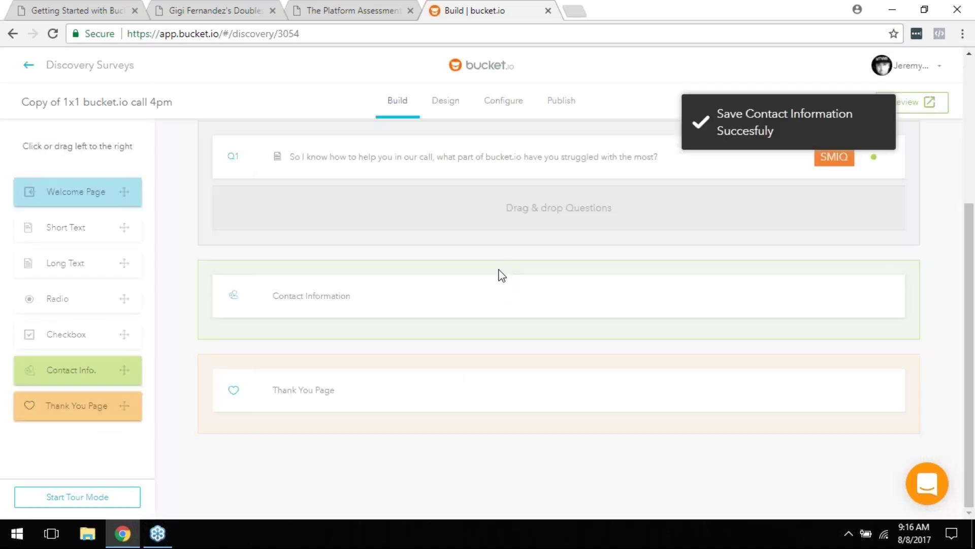
Step: Open question Q1, select its name text, and save its edits
{"action": "scroll", "coordinate": [499, 270], "scroll_direction": "up", "scroll_amount": 1}
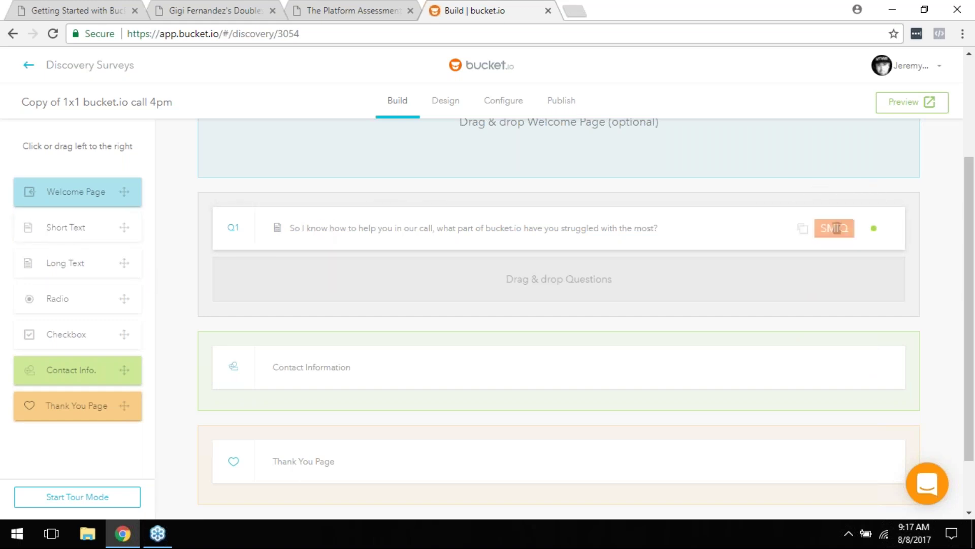
{"action": "left_click_drag", "start_coordinate": [51, 273], "coordinate": [304, 258]}
{"action": "left_click", "coordinate": [356, 239]}
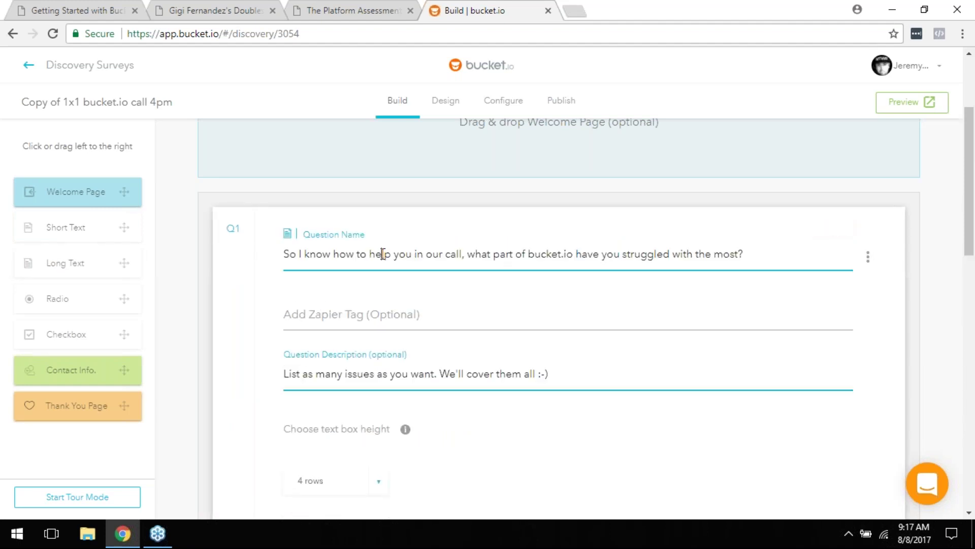
{"action": "triple_click", "coordinate": [382, 254]}
{"action": "right_click", "coordinate": [383, 256]}
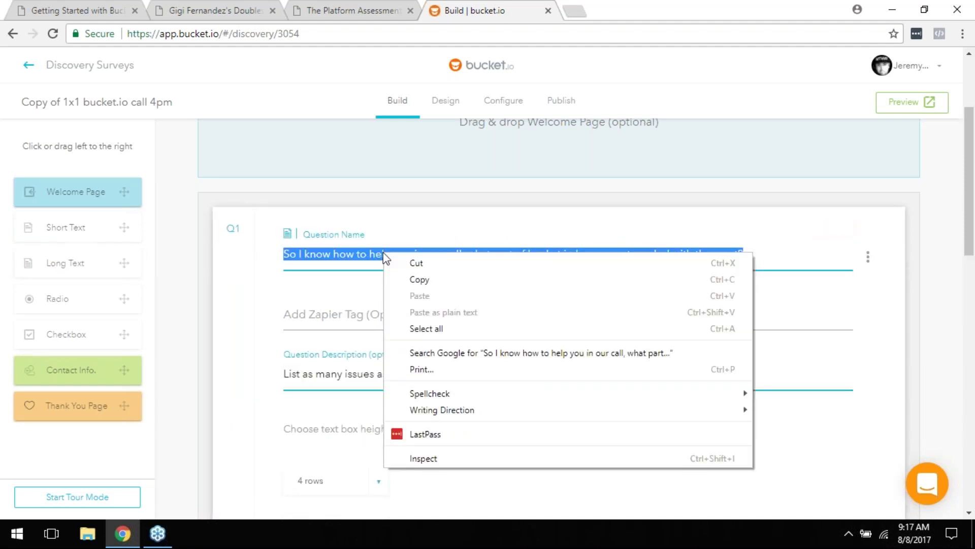
{"action": "left_click", "coordinate": [355, 191]}
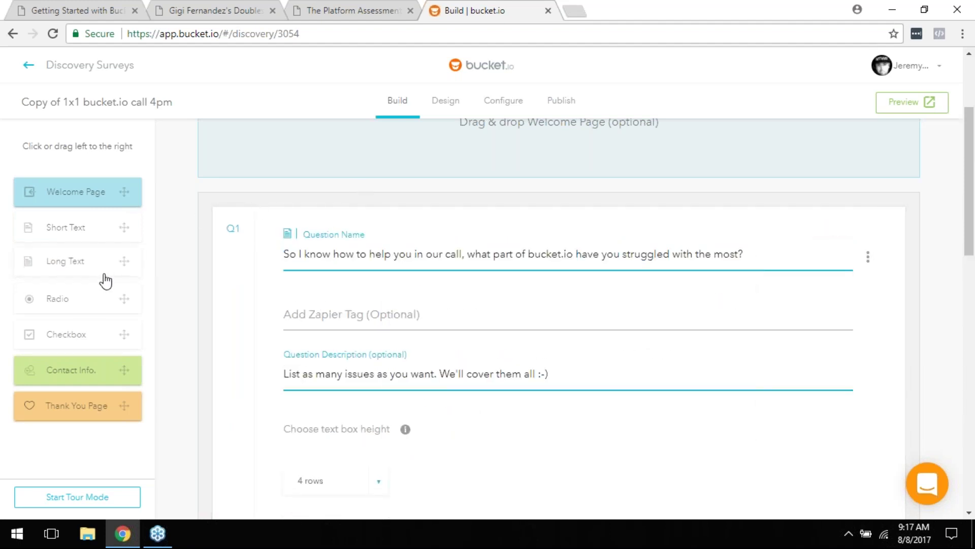
{"action": "scroll", "coordinate": [891, 219], "scroll_direction": "down", "scroll_amount": 4}
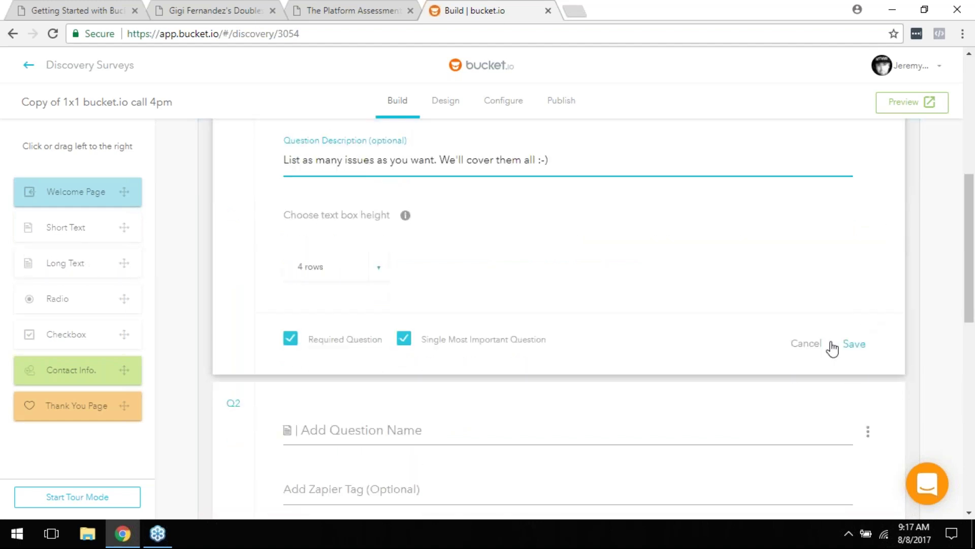
{"action": "left_click", "coordinate": [813, 345]}
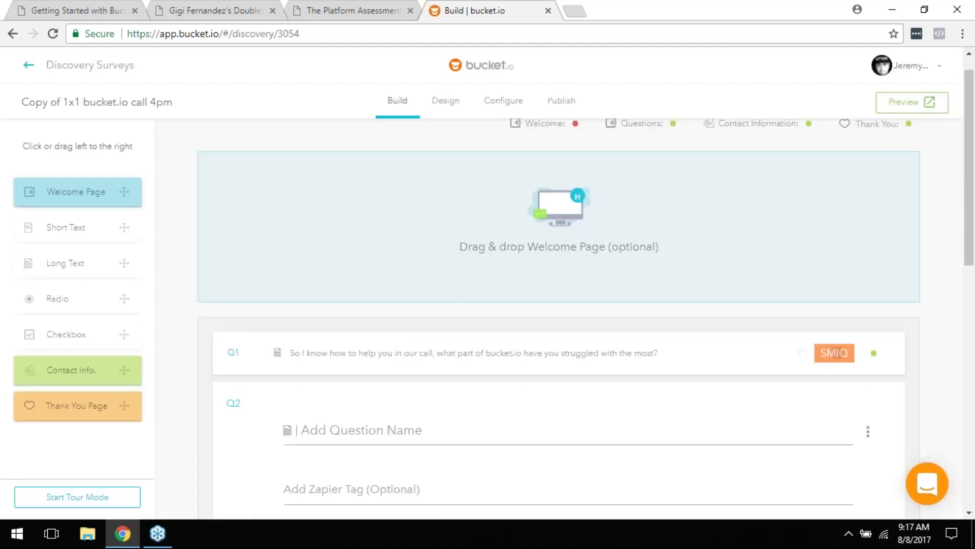
Step: Discard the empty second question Q2
{"action": "scroll", "coordinate": [528, 346], "scroll_direction": "down", "scroll_amount": 3}
{"action": "mouse_move", "coordinate": [818, 211]}
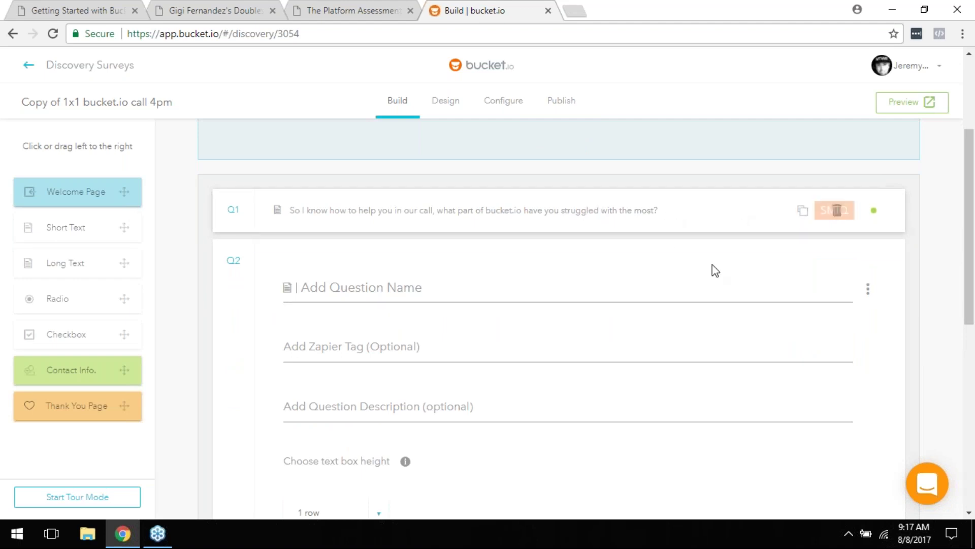
{"action": "scroll", "coordinate": [762, 325], "scroll_direction": "down", "scroll_amount": 3}
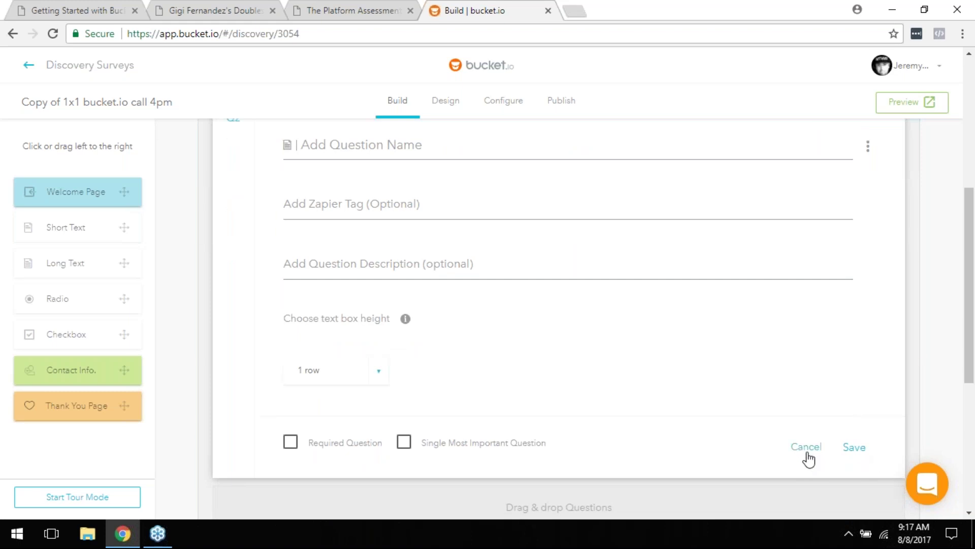
{"action": "left_click", "coordinate": [807, 447]}
{"action": "scroll", "coordinate": [533, 239], "scroll_direction": "up", "scroll_amount": 3}
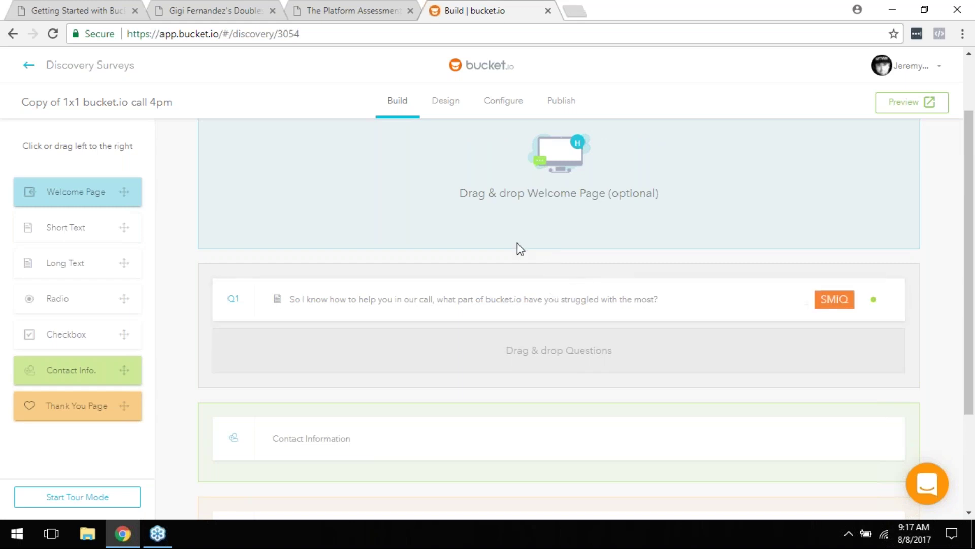
{"action": "scroll", "coordinate": [510, 193], "scroll_direction": "down", "scroll_amount": 1}
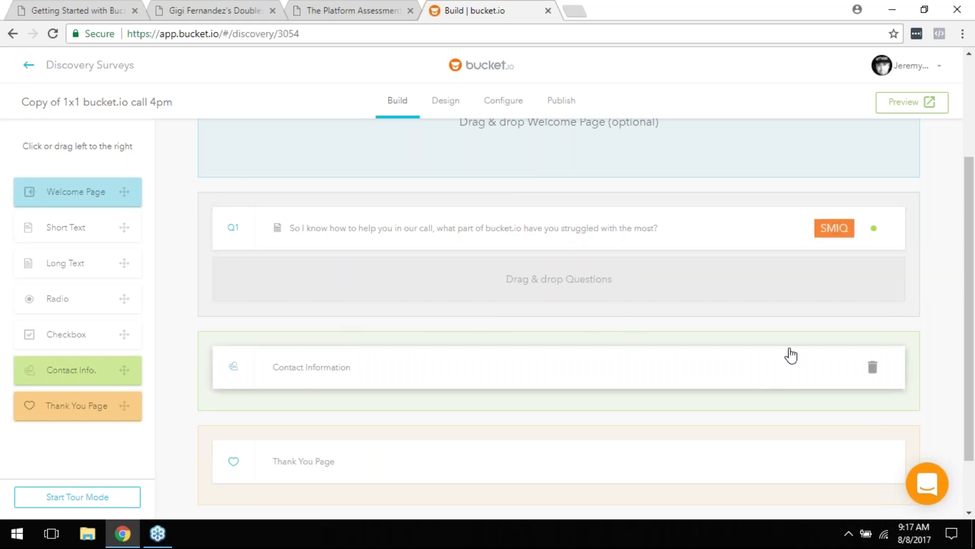
Step: Open the Contact Information editor and toggle Name off and on, keeping Email on and Phone off
{"action": "left_click", "coordinate": [492, 367]}
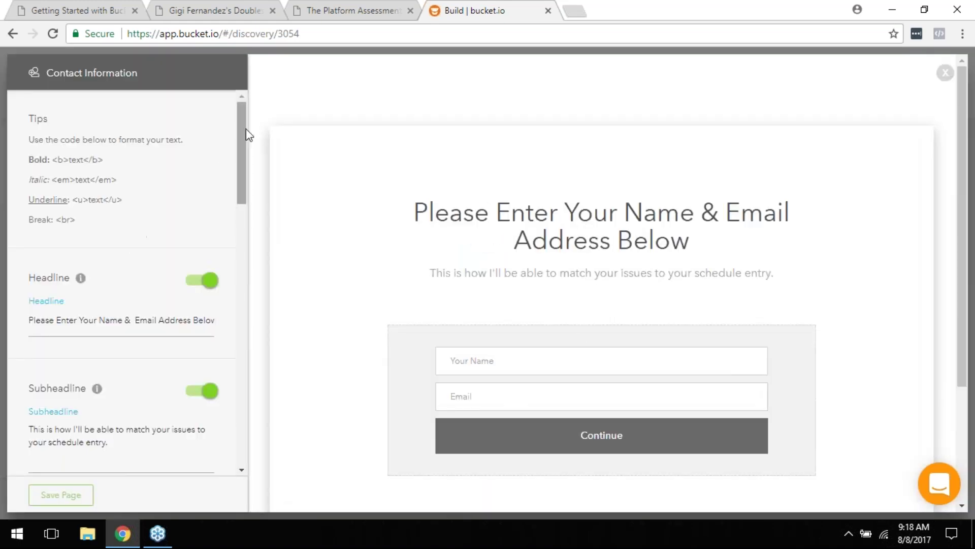
{"action": "left_click_drag", "start_coordinate": [237, 115], "coordinate": [259, 103]}
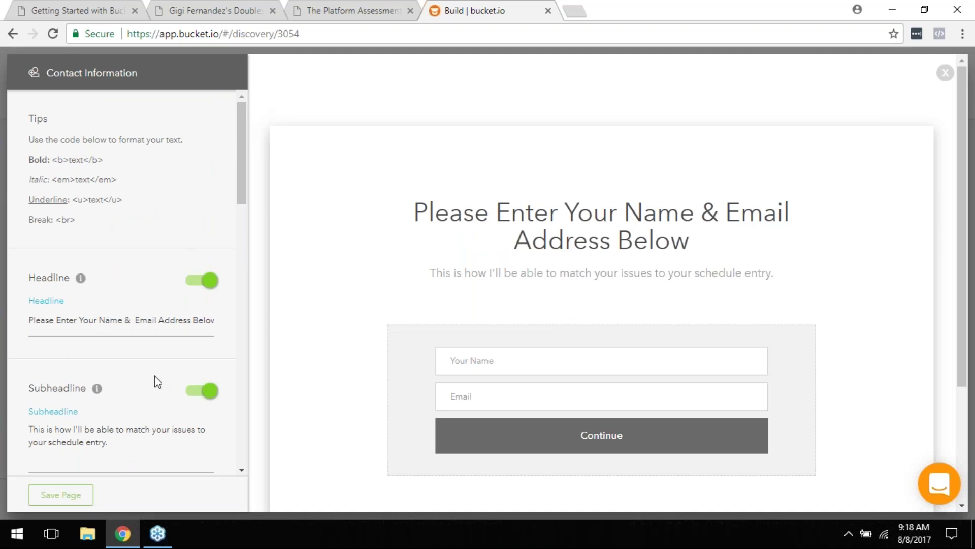
{"action": "scroll", "coordinate": [154, 403], "scroll_direction": "down", "scroll_amount": 1}
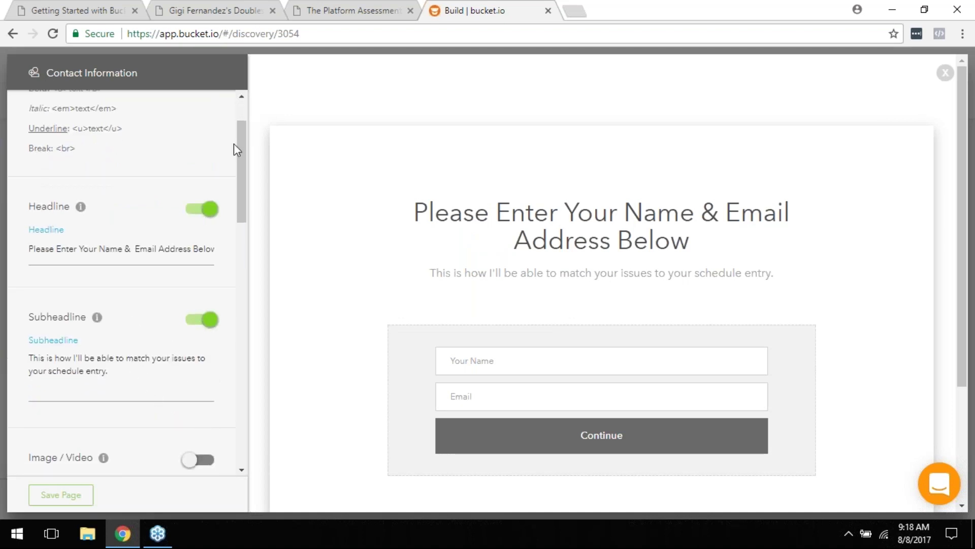
{"action": "left_click_drag", "start_coordinate": [246, 138], "coordinate": [258, 220]}
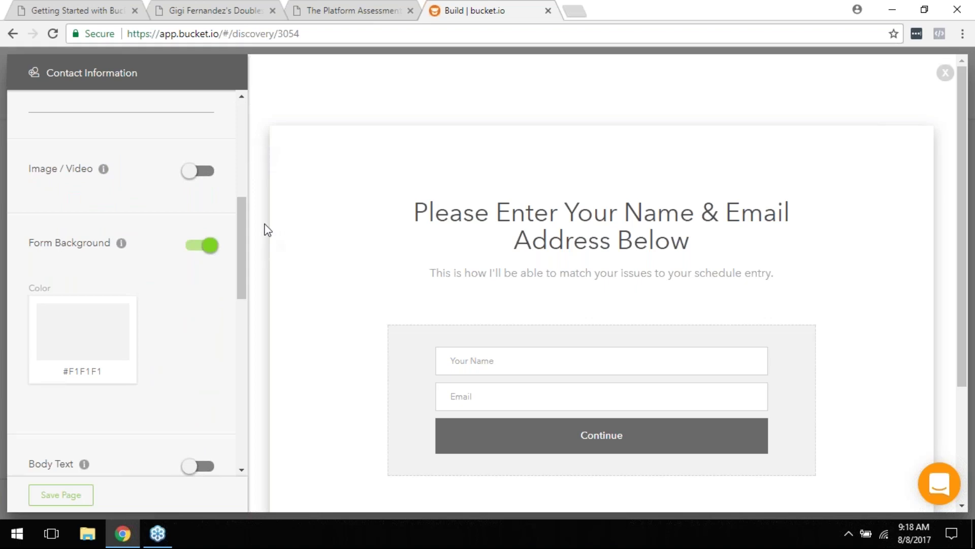
{"action": "left_click_drag", "start_coordinate": [242, 224], "coordinate": [247, 203]}
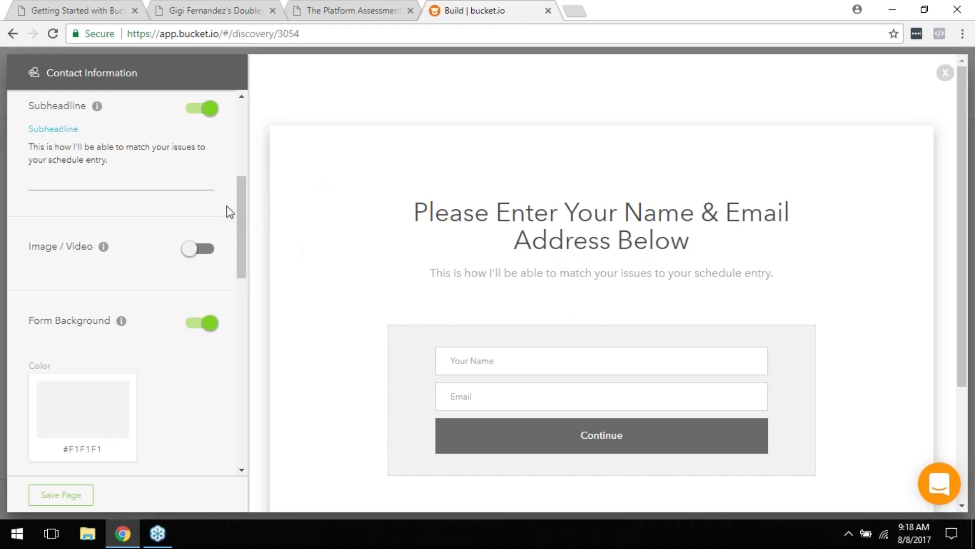
{"action": "left_click_drag", "start_coordinate": [242, 191], "coordinate": [258, 240]}
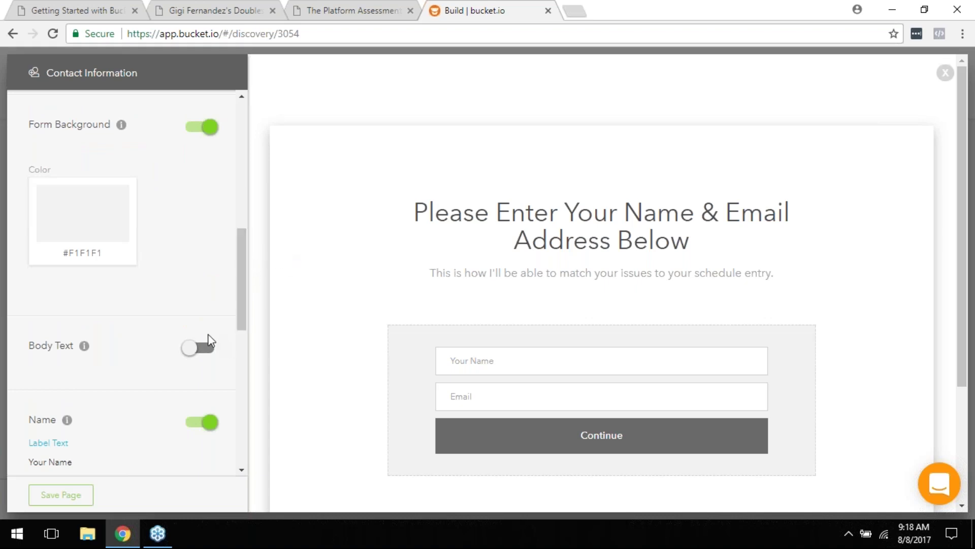
{"action": "left_click_drag", "start_coordinate": [242, 273], "coordinate": [249, 325]}
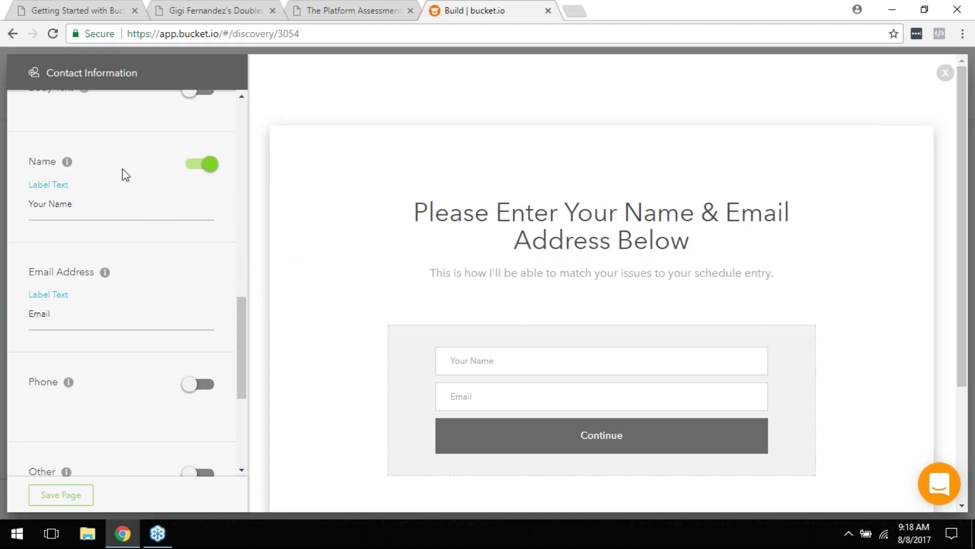
{"action": "left_click", "coordinate": [197, 168]}
{"action": "left_click", "coordinate": [197, 167]}
{"action": "scroll", "coordinate": [213, 287], "scroll_direction": "down", "scroll_amount": 1}
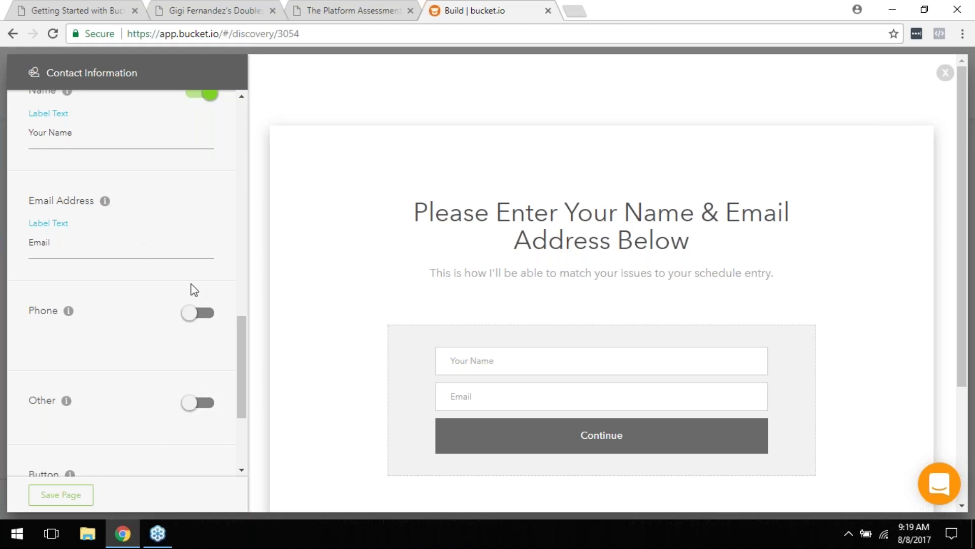
{"action": "scroll", "coordinate": [190, 284], "scroll_direction": "down", "scroll_amount": 1}
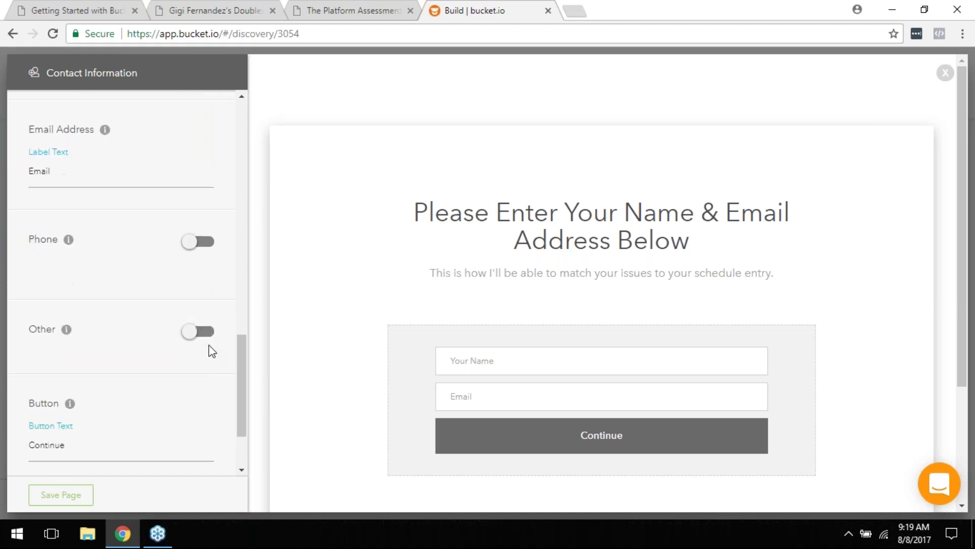
{"action": "left_click", "coordinate": [204, 246]}
{"action": "scroll", "coordinate": [200, 289], "scroll_direction": "down", "scroll_amount": 2}
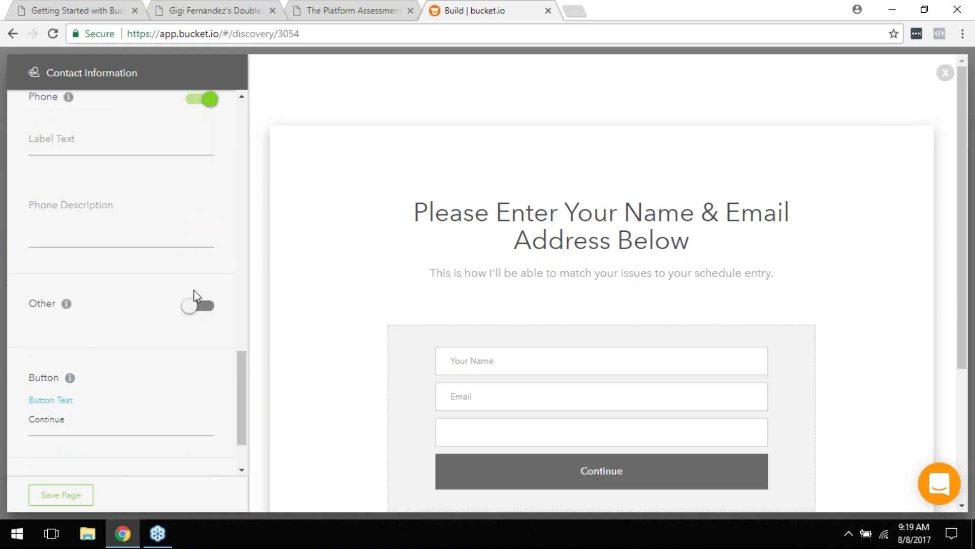
{"action": "left_click", "coordinate": [198, 304]}
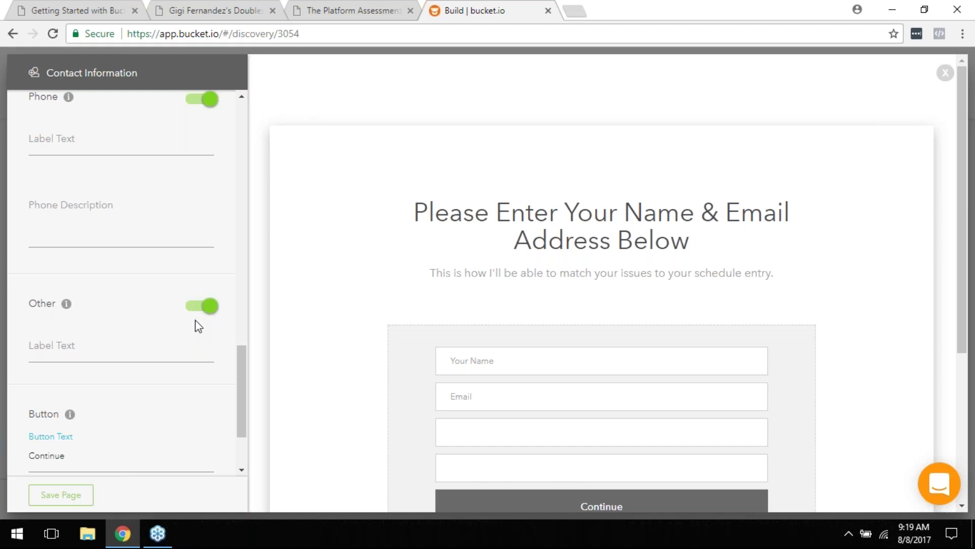
{"action": "left_click", "coordinate": [140, 349]}
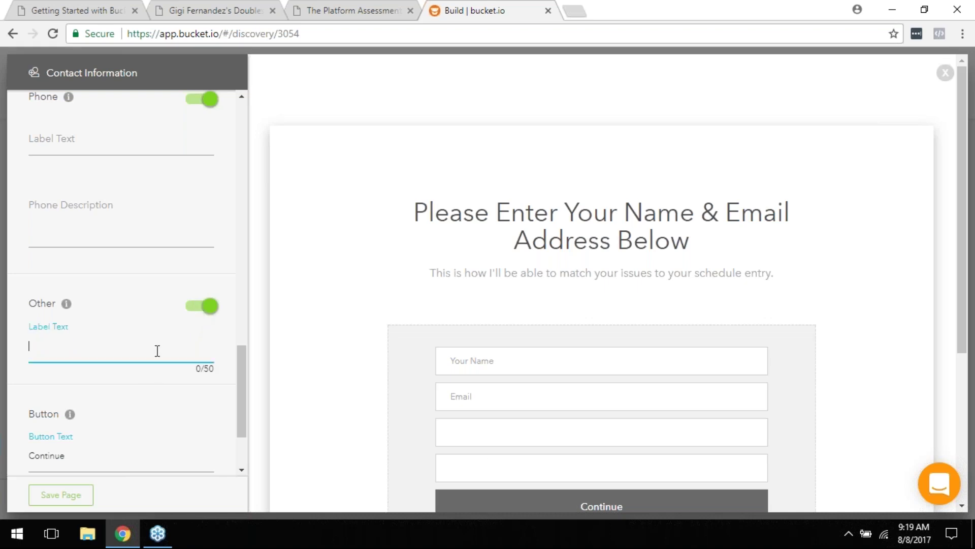
{"action": "type", "text": "zipp"}
{"action": "key", "text": "BackSpace"}
{"action": "key", "text": "BackSpace"}
{"action": "left_click", "coordinate": [202, 306]}
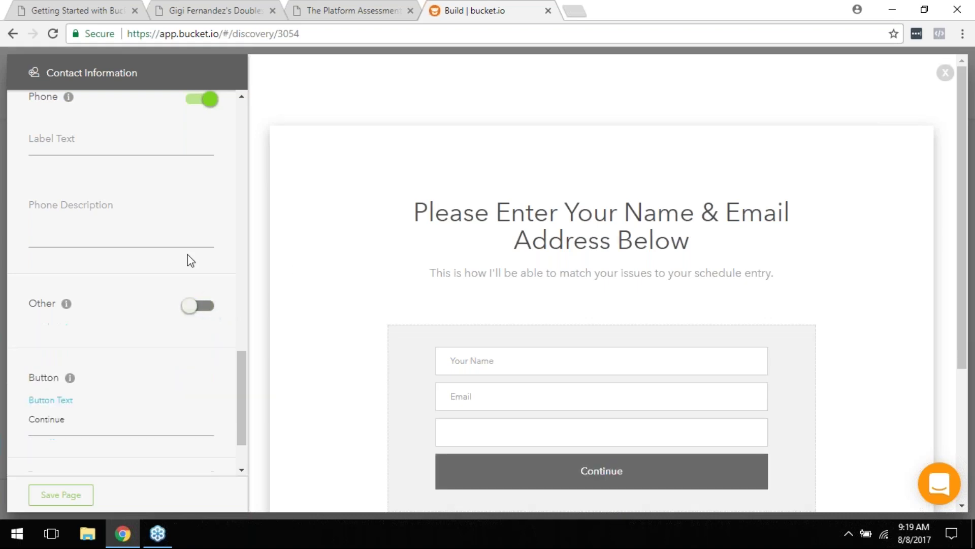
{"action": "scroll", "coordinate": [151, 175], "scroll_direction": "up", "scroll_amount": 2}
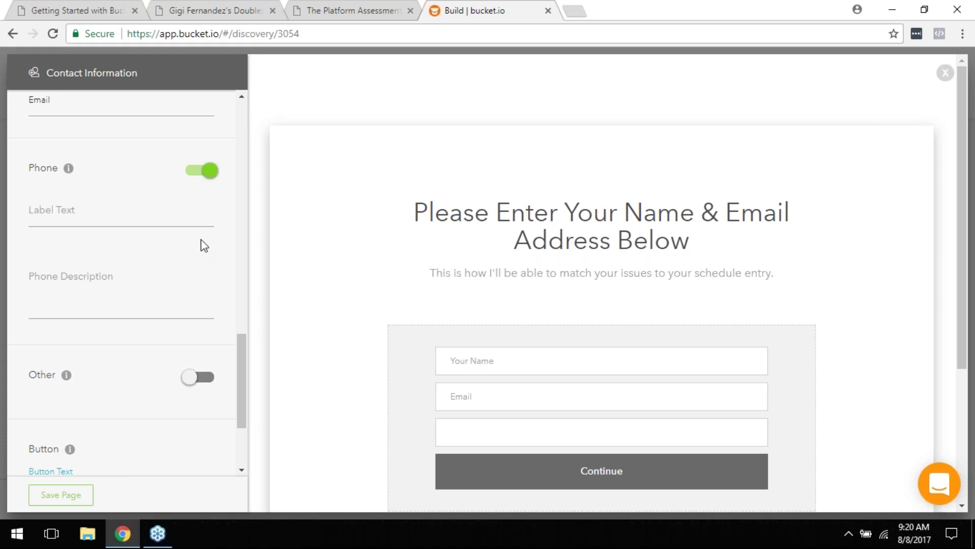
{"action": "left_click", "coordinate": [198, 172]}
{"action": "scroll", "coordinate": [213, 277], "scroll_direction": "down", "scroll_amount": 1}
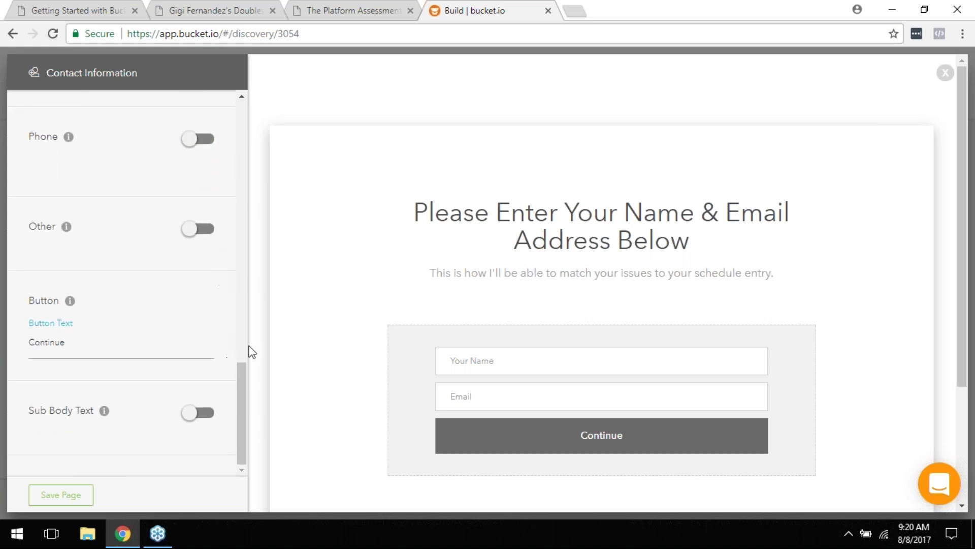
{"action": "scroll", "coordinate": [568, 229], "scroll_direction": "down", "scroll_amount": 3}
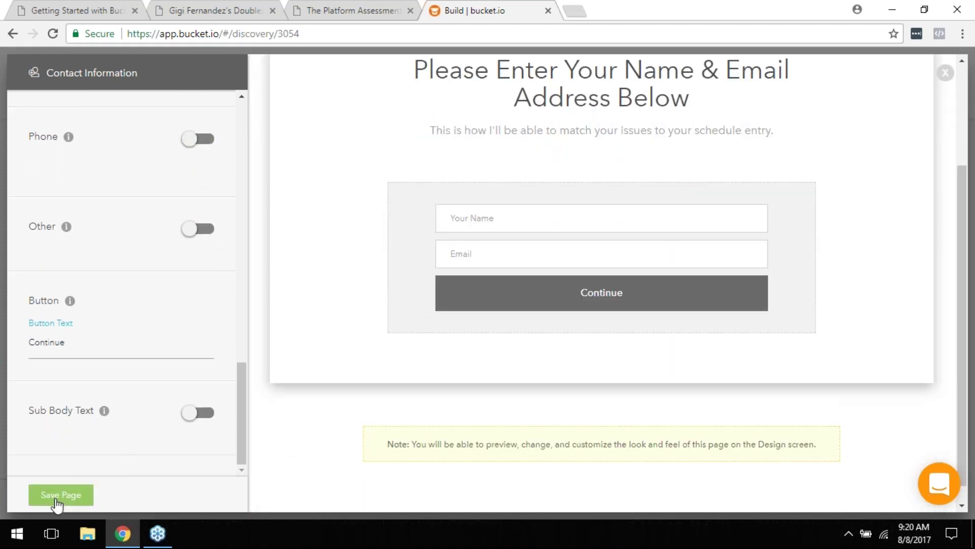
Step: Save the Contact Information page to return to the Q1, Contact Information, Thank You outline
{"action": "left_click", "coordinate": [57, 497]}
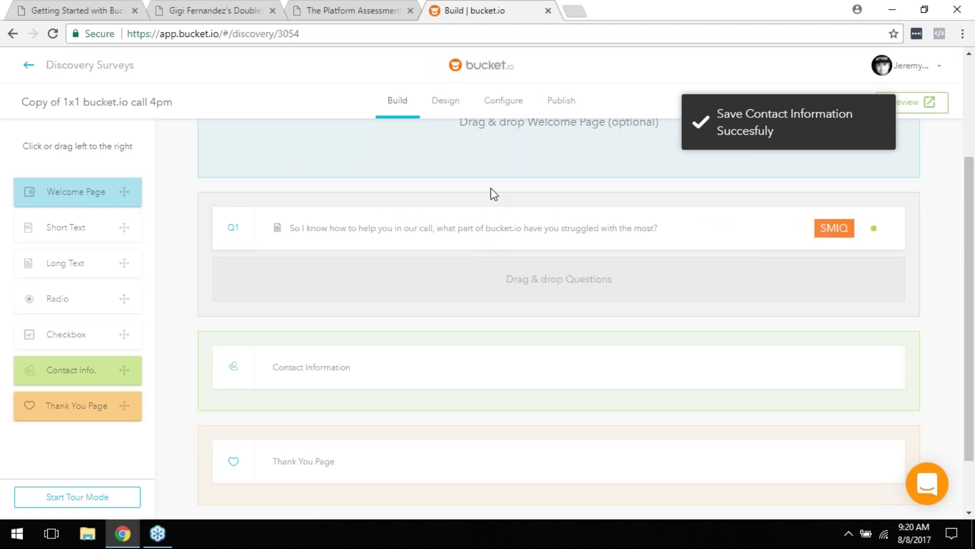
{"action": "scroll", "coordinate": [590, 343], "scroll_direction": "down", "scroll_amount": 2}
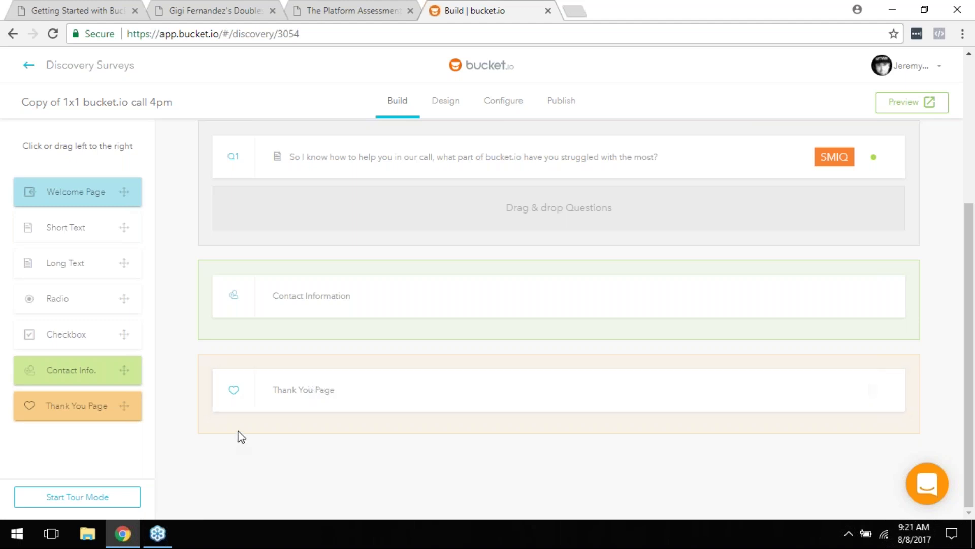
Step: Review the Thank You Page headline, body text and Schedule Call button, then save it
{"action": "left_click", "coordinate": [532, 401]}
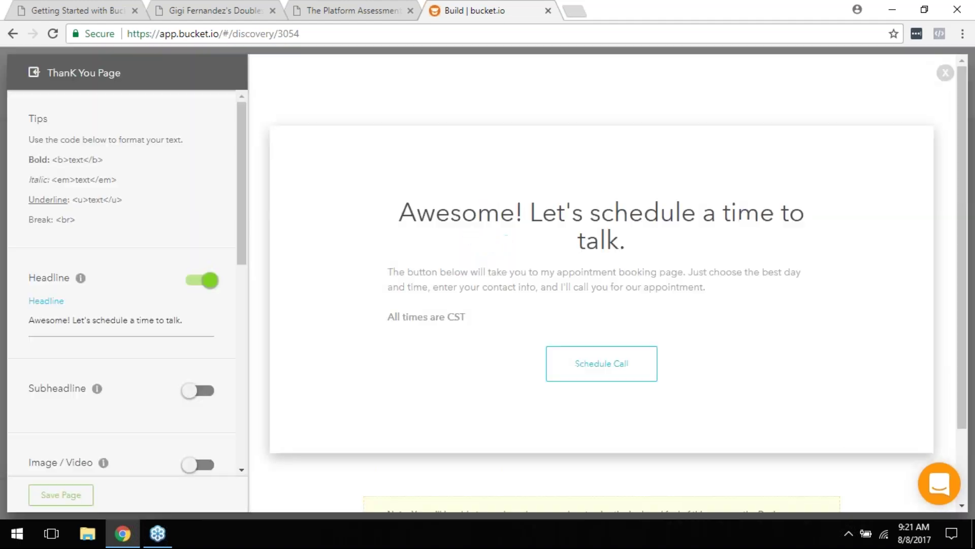
{"action": "scroll", "coordinate": [570, 251], "scroll_direction": "down", "scroll_amount": 2}
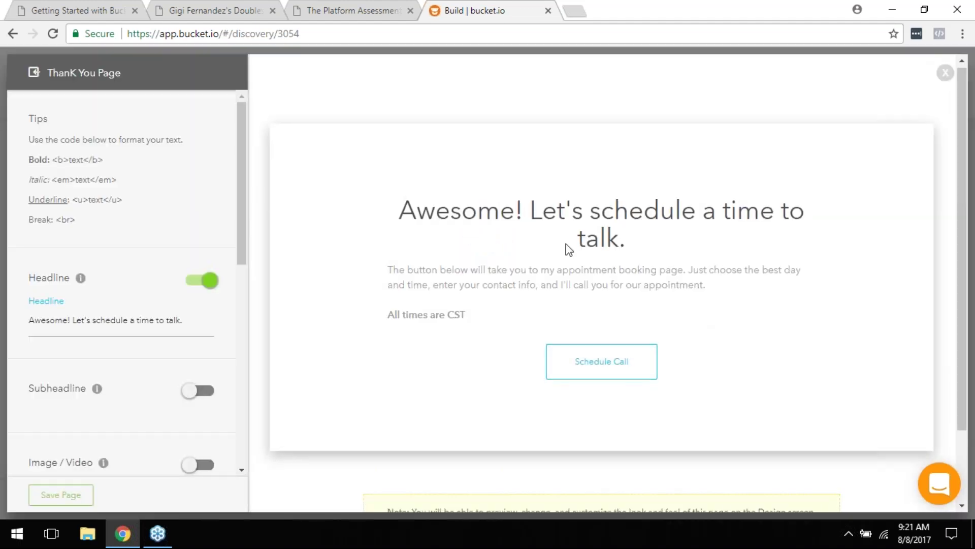
{"action": "scroll", "coordinate": [209, 213], "scroll_direction": "down", "scroll_amount": 4}
{"action": "scroll", "coordinate": [193, 265], "scroll_direction": "down", "scroll_amount": 4}
{"action": "scroll", "coordinate": [203, 304], "scroll_direction": "up", "scroll_amount": 8}
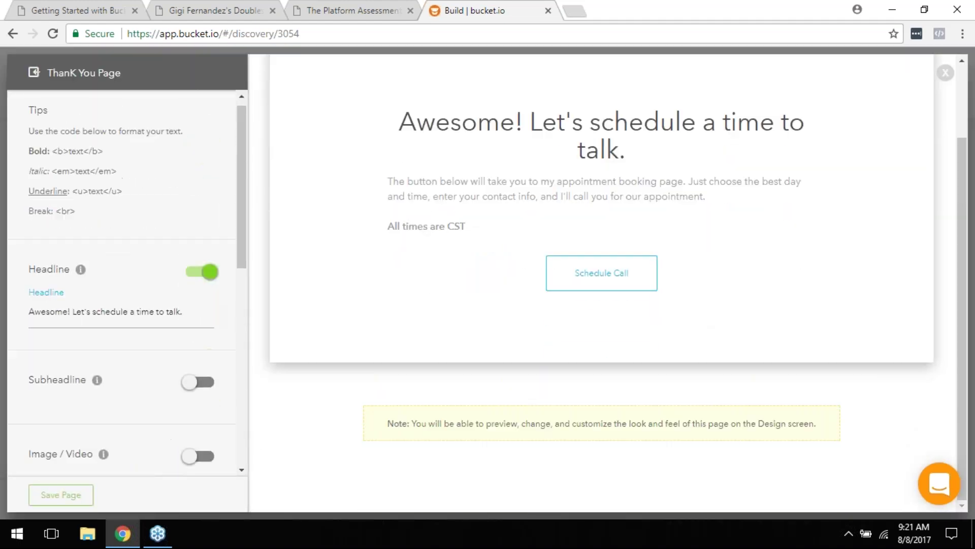
{"action": "scroll", "coordinate": [467, 250], "scroll_direction": "up", "scroll_amount": 2}
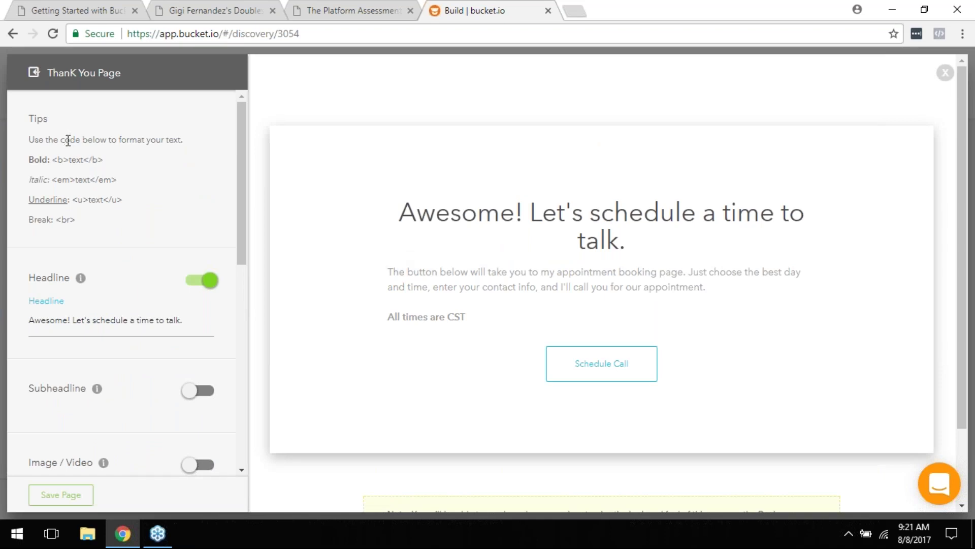
{"action": "left_click_drag", "start_coordinate": [246, 113], "coordinate": [248, 255]}
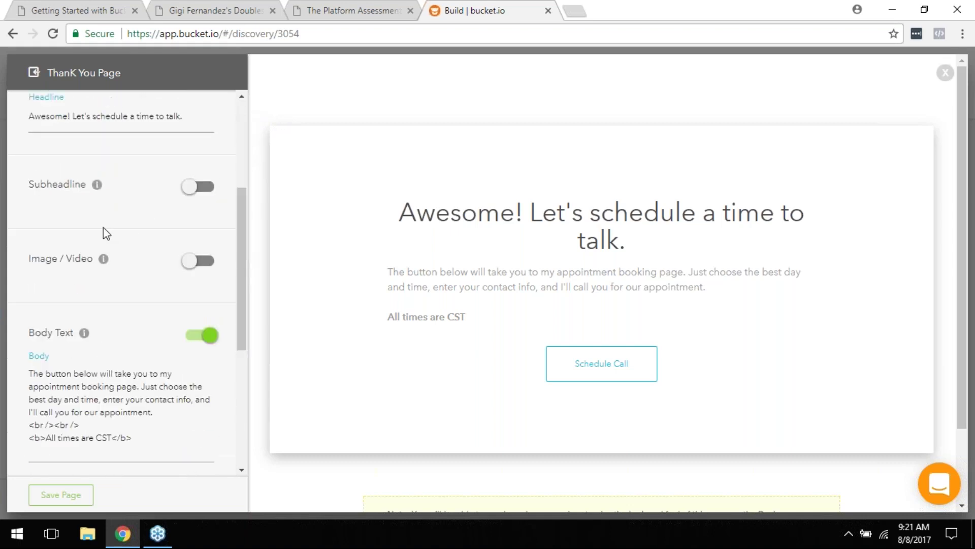
{"action": "scroll", "coordinate": [198, 275], "scroll_direction": "down", "scroll_amount": 1}
{"action": "scroll", "coordinate": [198, 275], "scroll_direction": "down", "scroll_amount": 3}
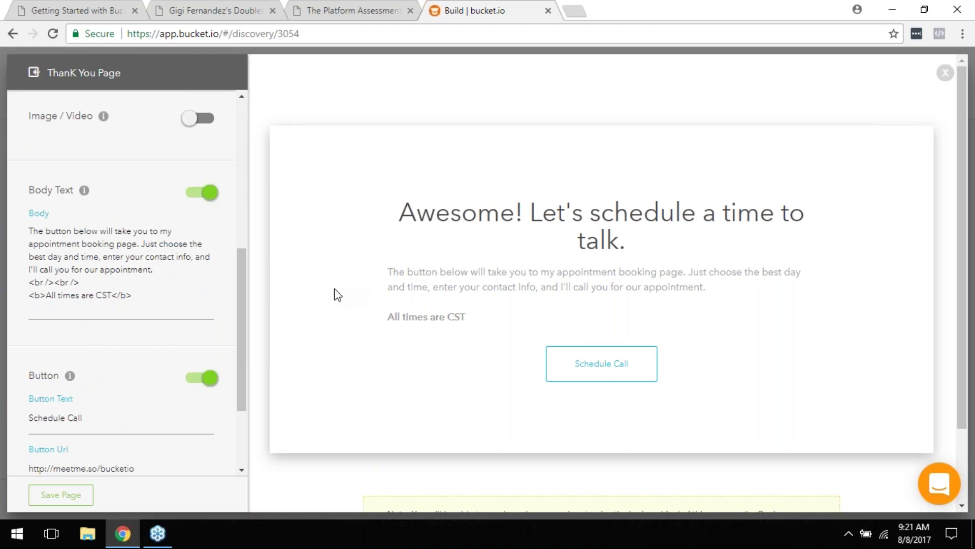
{"action": "scroll", "coordinate": [146, 291], "scroll_direction": "down", "scroll_amount": 1}
{"action": "scroll", "coordinate": [146, 292], "scroll_direction": "down", "scroll_amount": 3}
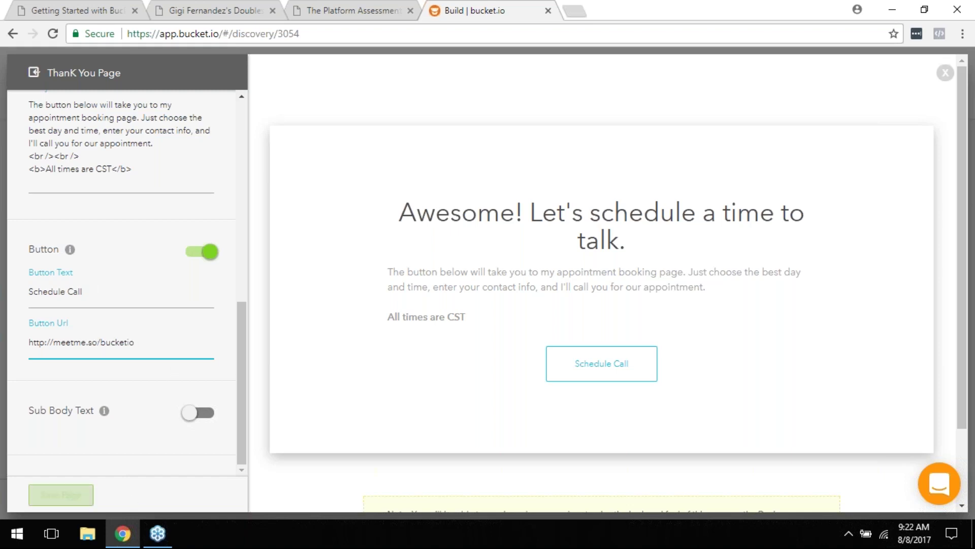
{"action": "left_click", "coordinate": [64, 496]}
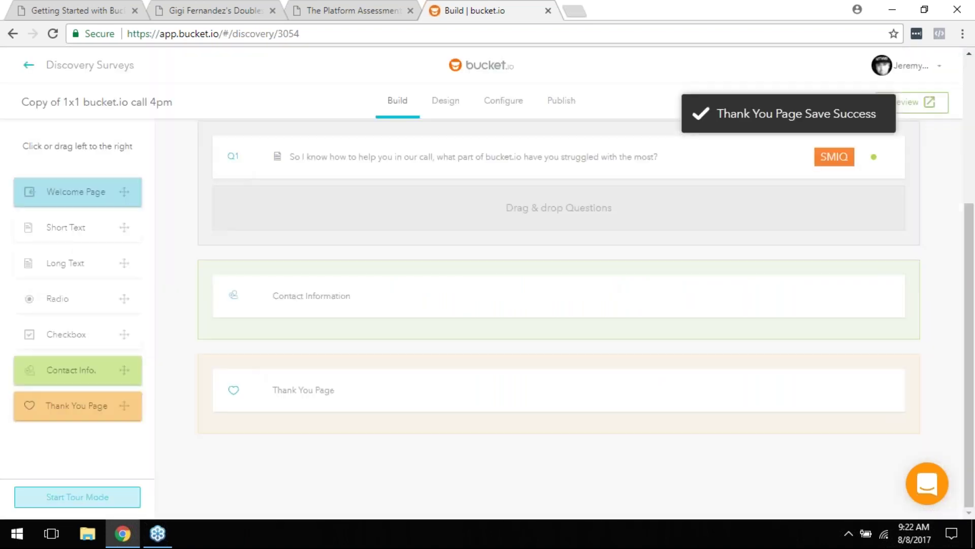
Step: Review the build outline, then switch to the survey's Design page
{"action": "scroll", "coordinate": [355, 394], "scroll_direction": "up", "scroll_amount": 2}
{"action": "scroll", "coordinate": [357, 393], "scroll_direction": "up", "scroll_amount": 3}
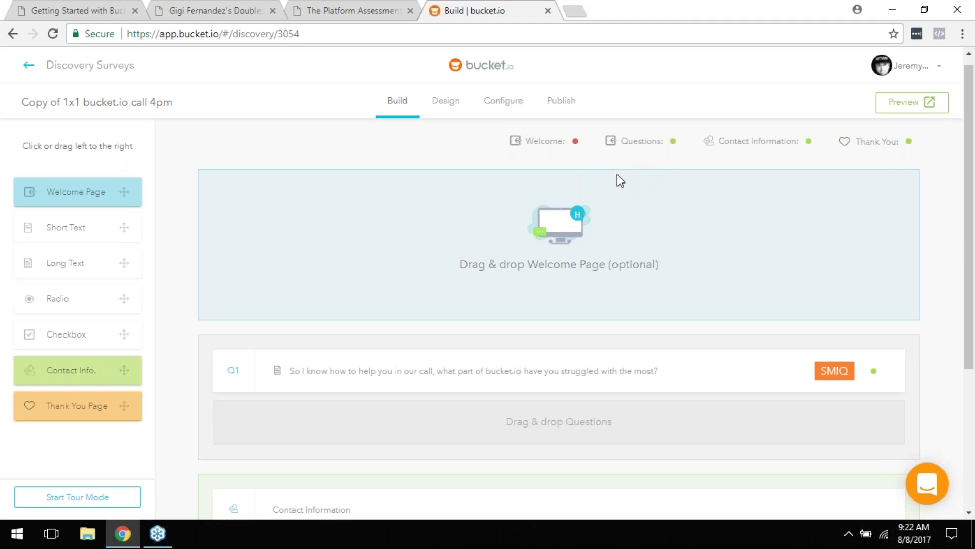
{"action": "left_click", "coordinate": [444, 107]}
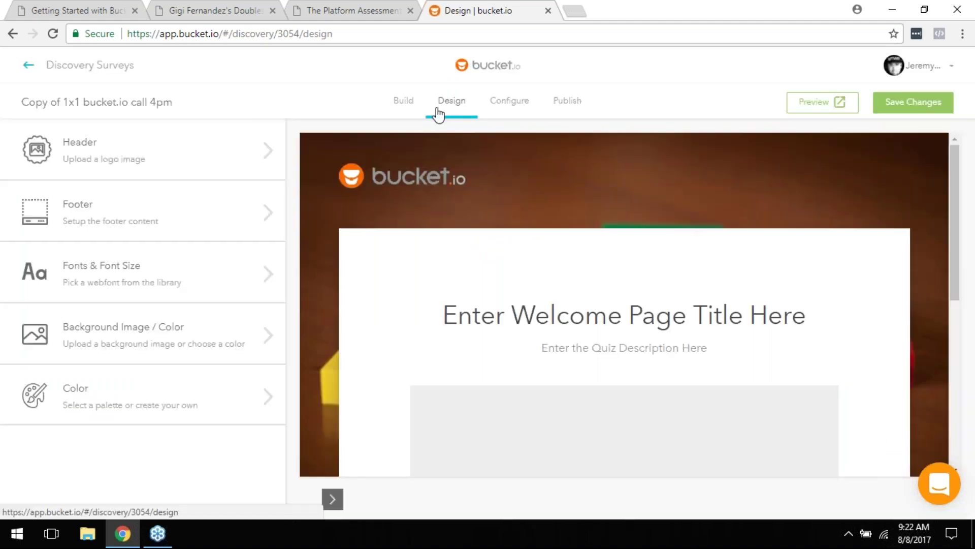
Step: Open the Header design settings showing the uploaded logo and empty Header Text
{"action": "scroll", "coordinate": [471, 209], "scroll_direction": "down", "scroll_amount": 3}
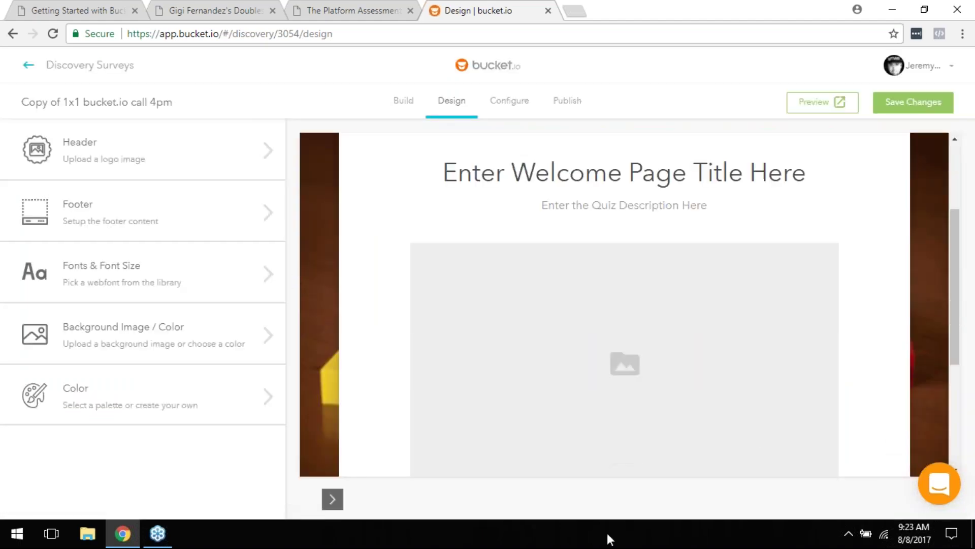
{"action": "scroll", "coordinate": [566, 381], "scroll_direction": "up", "scroll_amount": 3}
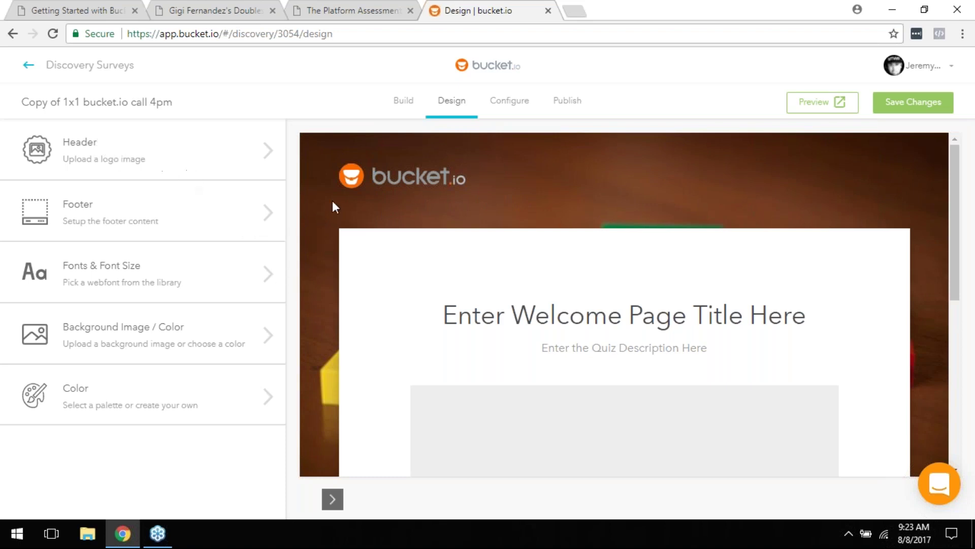
{"action": "left_click", "coordinate": [172, 152]}
{"action": "left_click", "coordinate": [241, 311]}
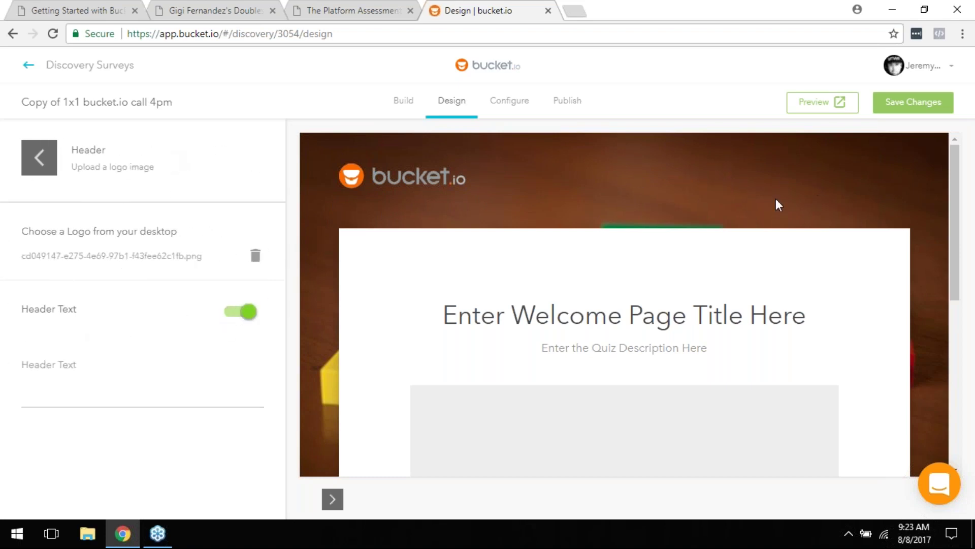
{"action": "left_click", "coordinate": [111, 398]}
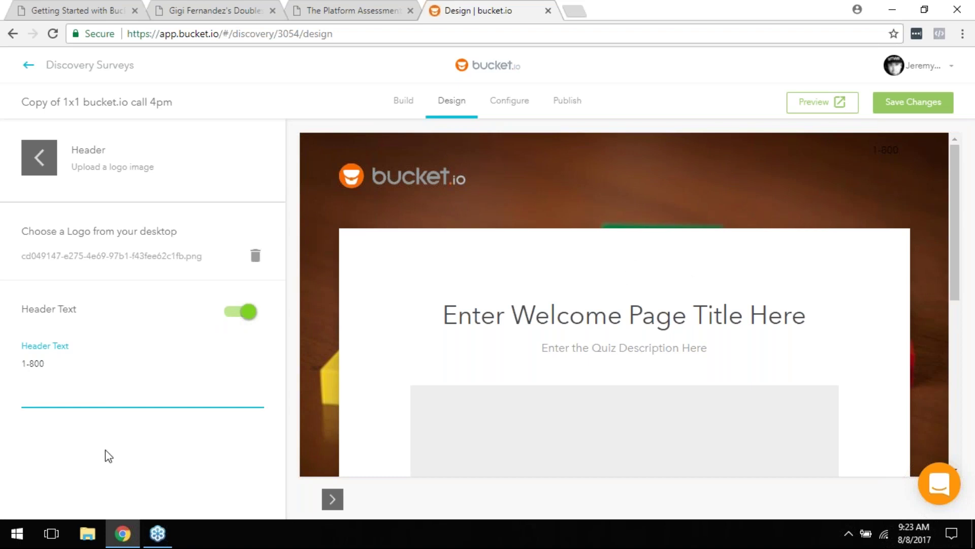
{"action": "key", "text": "ctrl+shift+Left"}
{"action": "key", "text": "ctrl+shift+Left"}
{"action": "key", "text": "BackSpace"}
{"action": "left_click", "coordinate": [237, 313]}
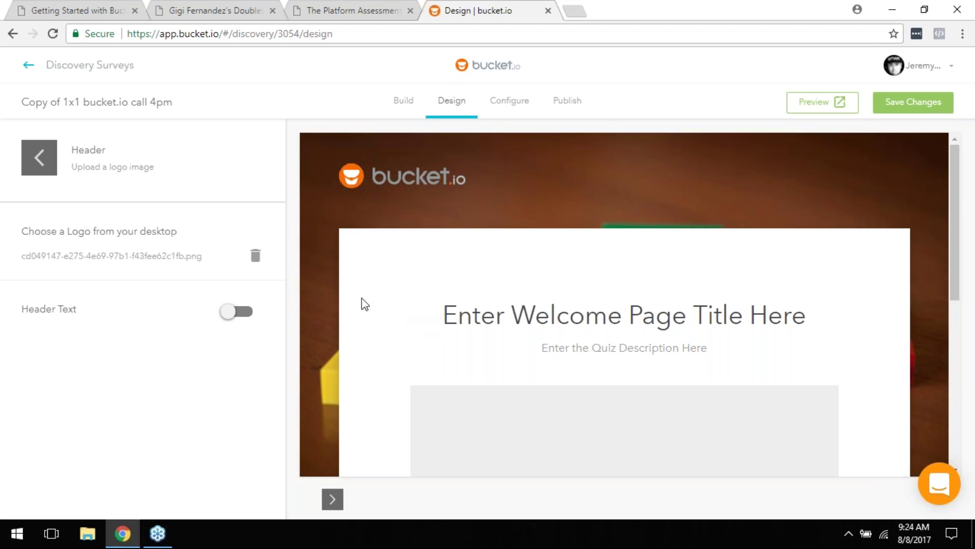
Step: Move from Header to Footer settings, where navigation, text and branding are off
{"action": "left_click", "coordinate": [40, 159]}
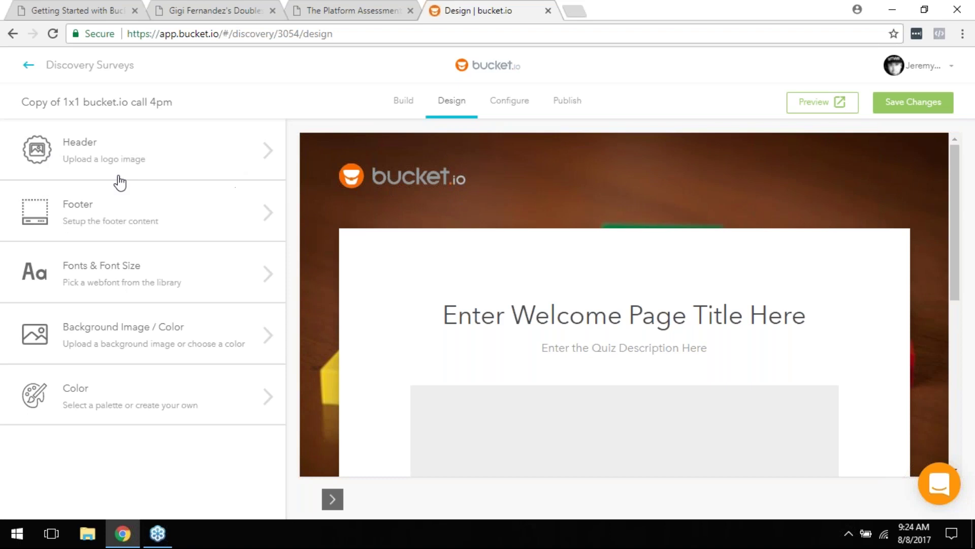
{"action": "left_click", "coordinate": [113, 210]}
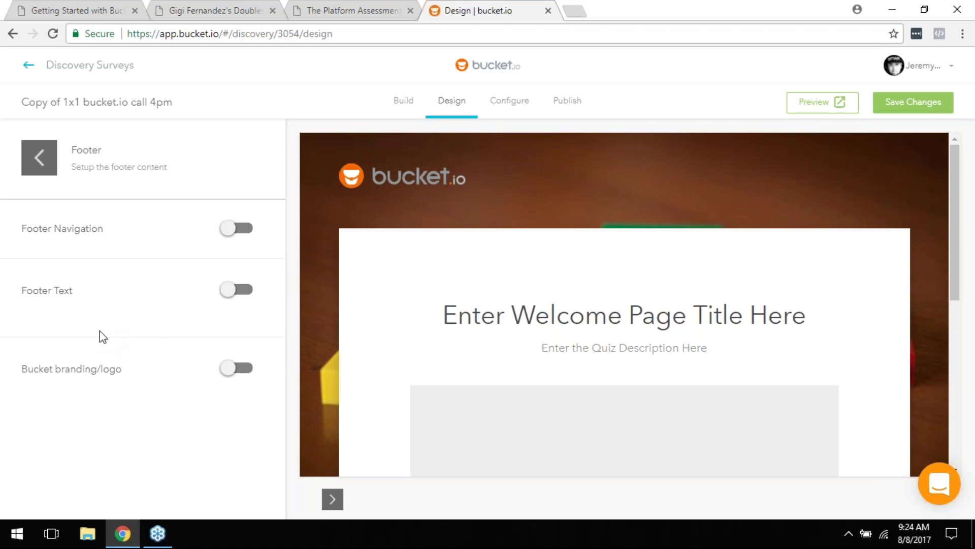
Step: In Fonts & Font Size, try Large and Small before settling on Medium
{"action": "left_click", "coordinate": [46, 155]}
{"action": "left_click", "coordinate": [175, 272]}
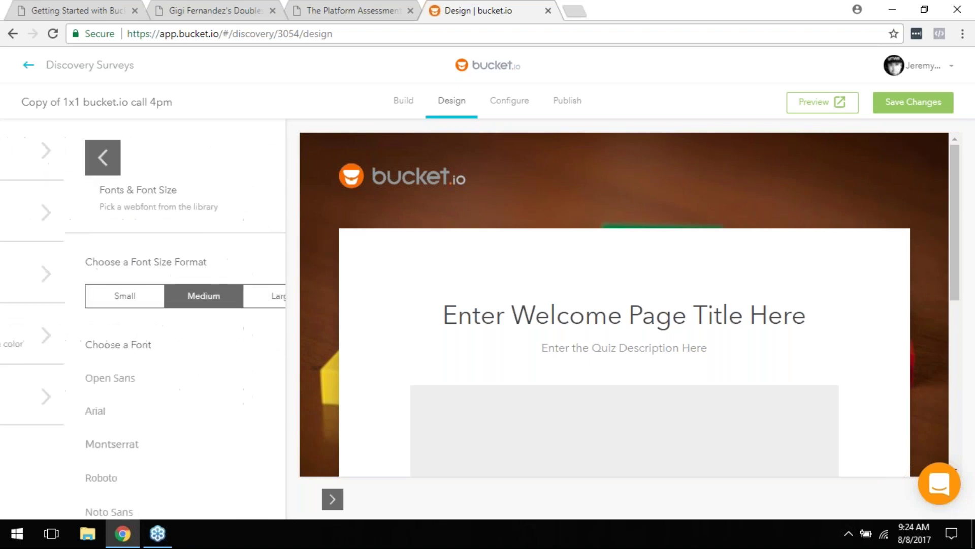
{"action": "left_click", "coordinate": [222, 302]}
{"action": "left_click", "coordinate": [155, 300]}
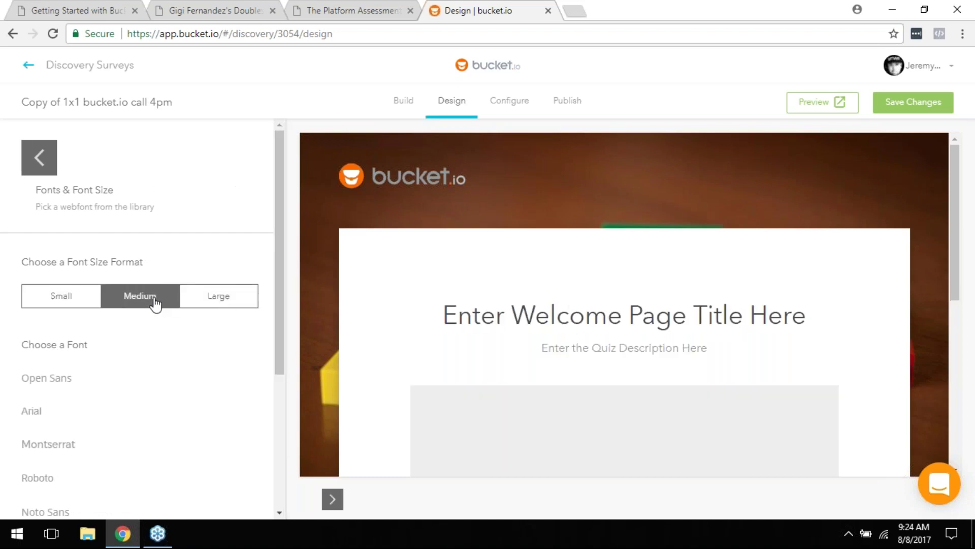
{"action": "left_click", "coordinate": [69, 301]}
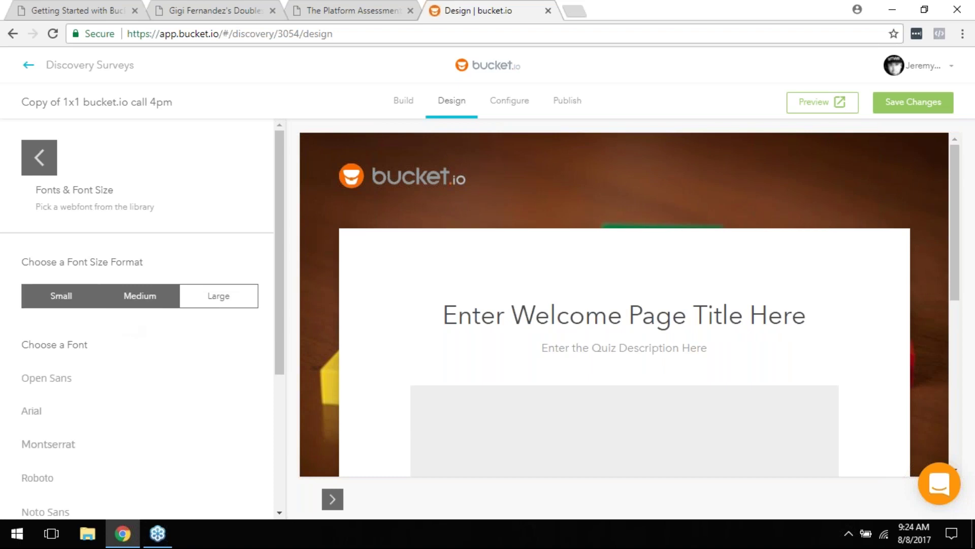
{"action": "left_click", "coordinate": [138, 304]}
{"action": "left_click", "coordinate": [182, 303]}
{"action": "left_click", "coordinate": [144, 310]}
Step: Review the font list and return to the design sections list
{"action": "scroll", "coordinate": [144, 313], "scroll_direction": "down", "scroll_amount": 3}
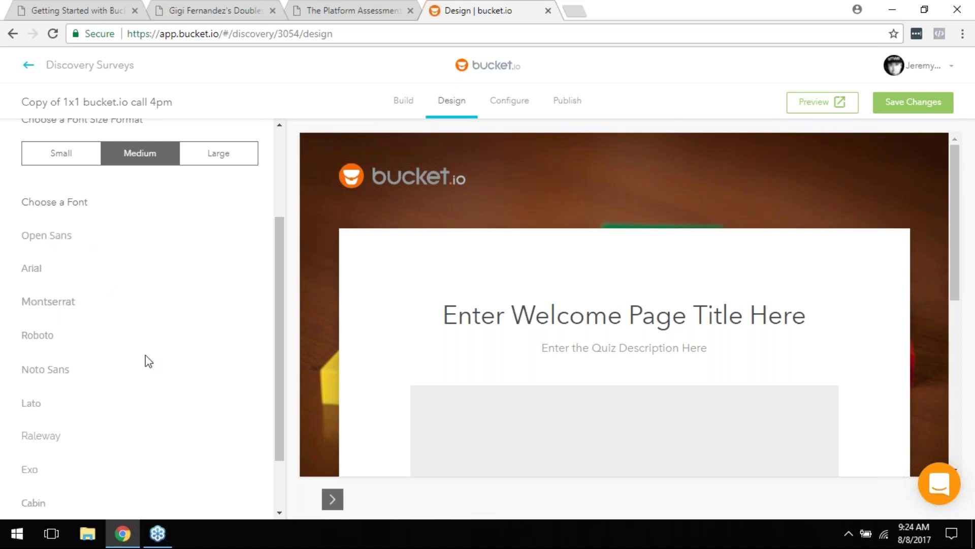
{"action": "scroll", "coordinate": [148, 366], "scroll_direction": "up", "scroll_amount": 1}
{"action": "scroll", "coordinate": [109, 394], "scroll_direction": "down", "scroll_amount": 3}
{"action": "scroll", "coordinate": [108, 394], "scroll_direction": "up", "scroll_amount": 5}
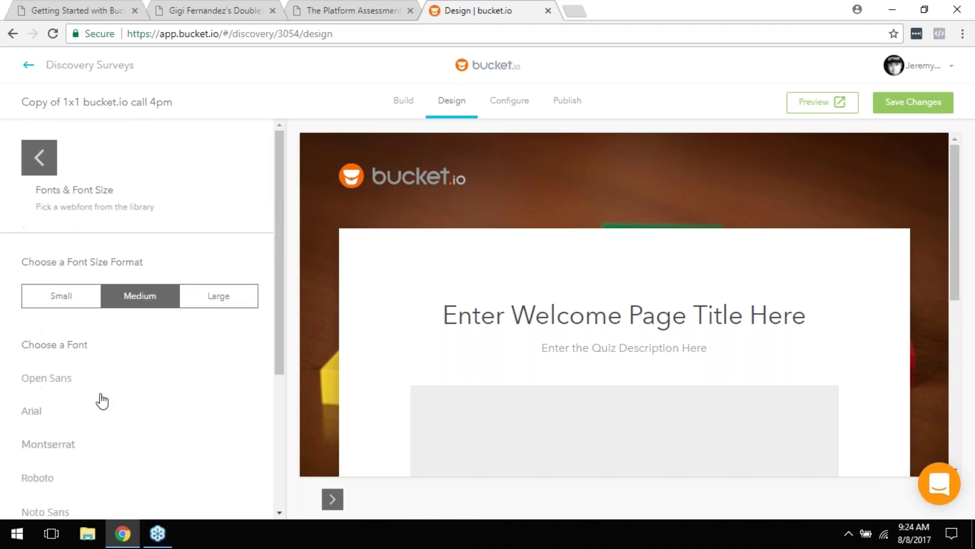
{"action": "left_click", "coordinate": [53, 167]}
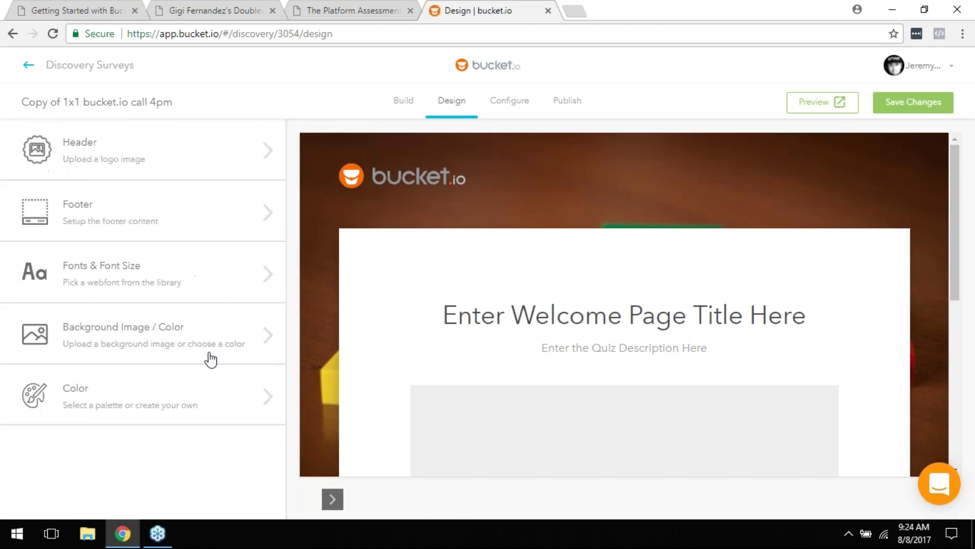
{"action": "left_click", "coordinate": [128, 349]}
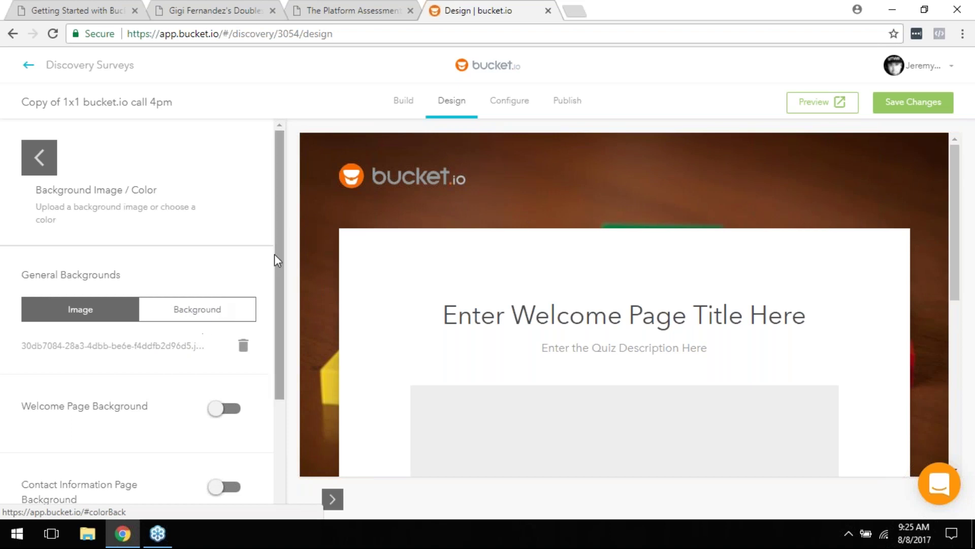
{"action": "scroll", "coordinate": [211, 282], "scroll_direction": "down", "scroll_amount": 1}
{"action": "scroll", "coordinate": [213, 305], "scroll_direction": "down", "scroll_amount": 1}
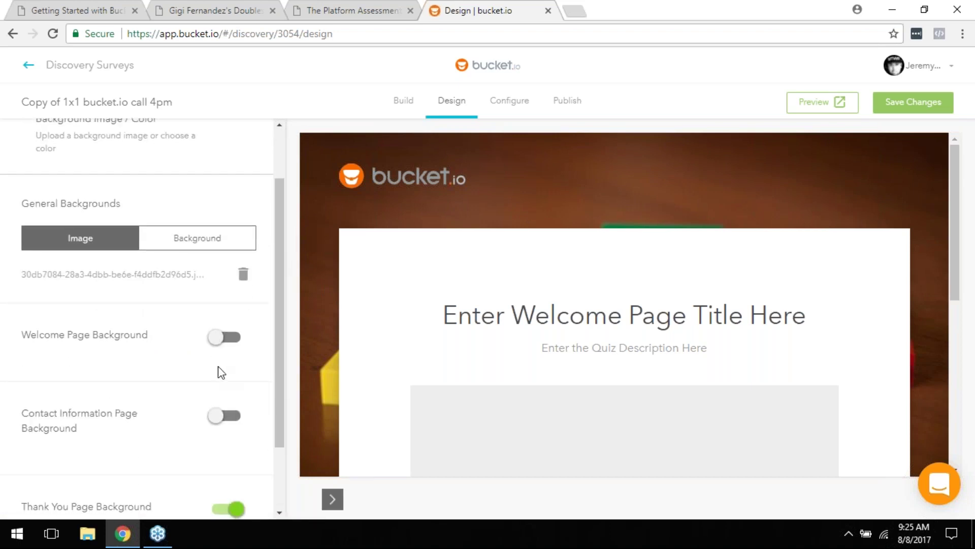
{"action": "scroll", "coordinate": [203, 359], "scroll_direction": "down", "scroll_amount": 2}
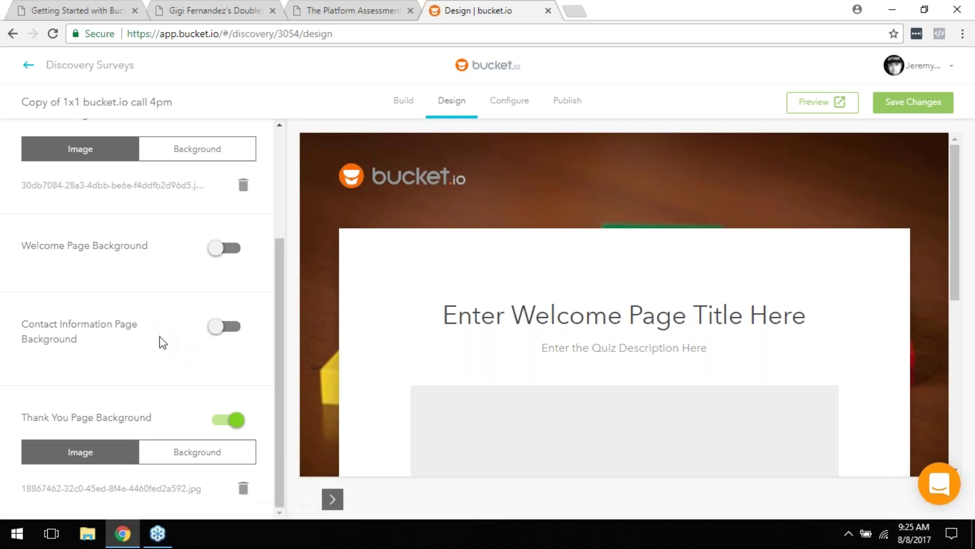
{"action": "scroll", "coordinate": [166, 349], "scroll_direction": "up", "scroll_amount": 3}
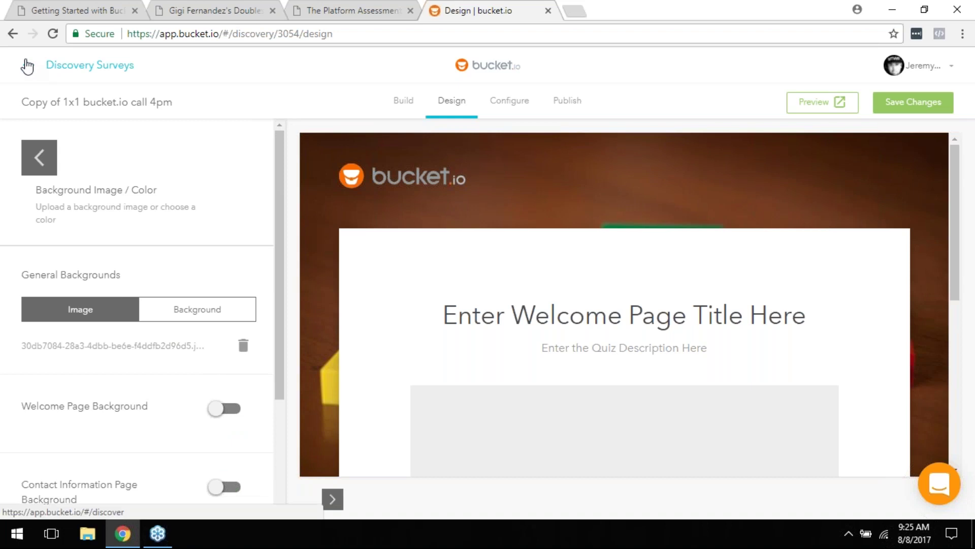
{"action": "left_click", "coordinate": [40, 159]}
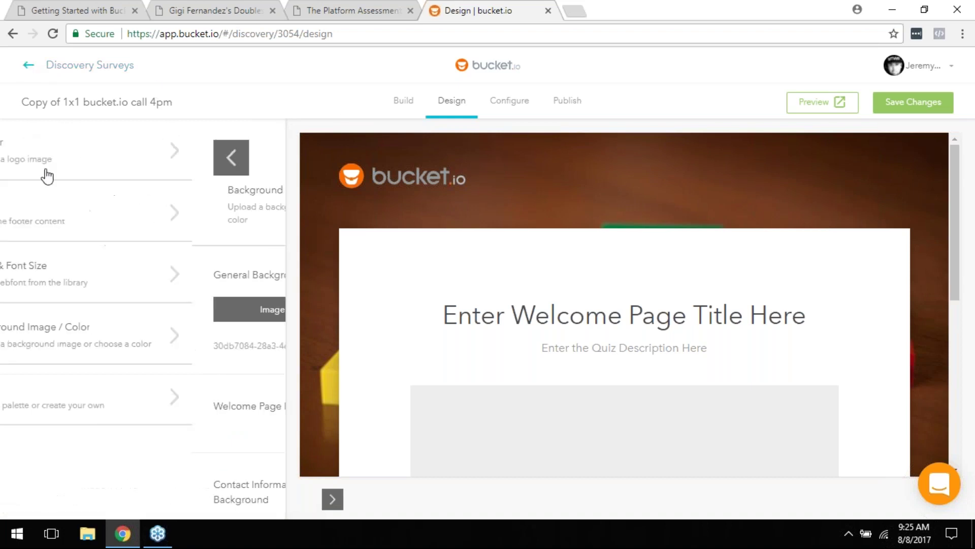
Step: In the Color palette, change Subheadline Text from #9B9B9B to #252525
{"action": "left_click", "coordinate": [103, 392]}
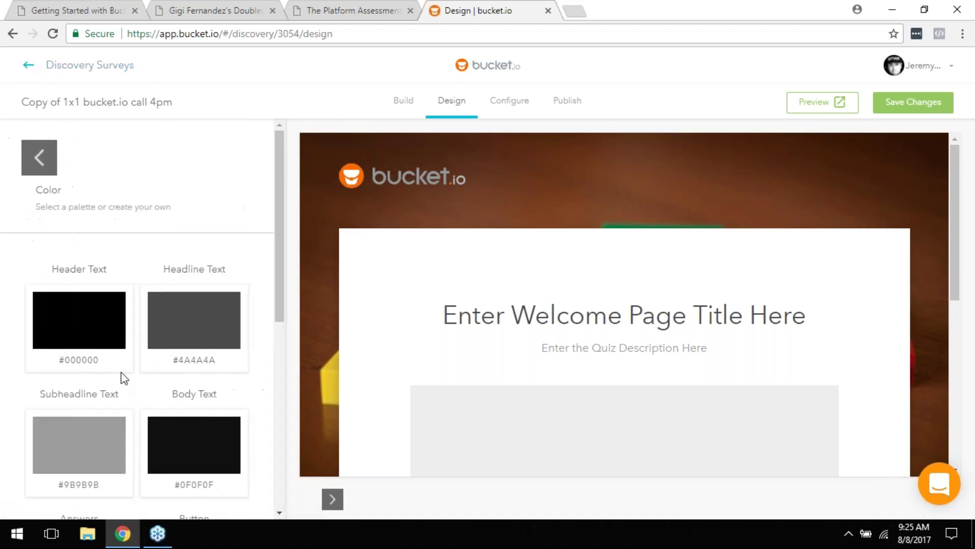
{"action": "scroll", "coordinate": [178, 320], "scroll_direction": "down", "scroll_amount": 5}
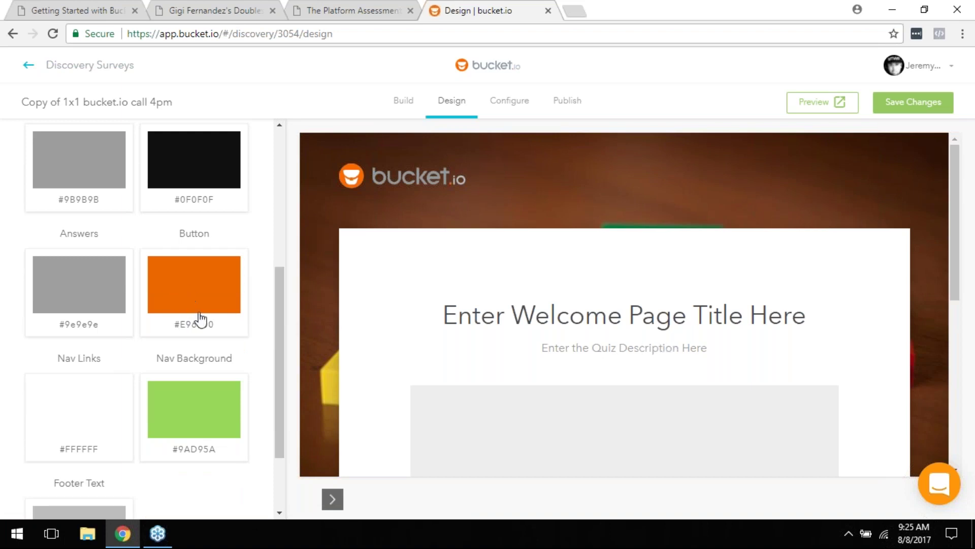
{"action": "scroll", "coordinate": [216, 308], "scroll_direction": "up", "scroll_amount": 3}
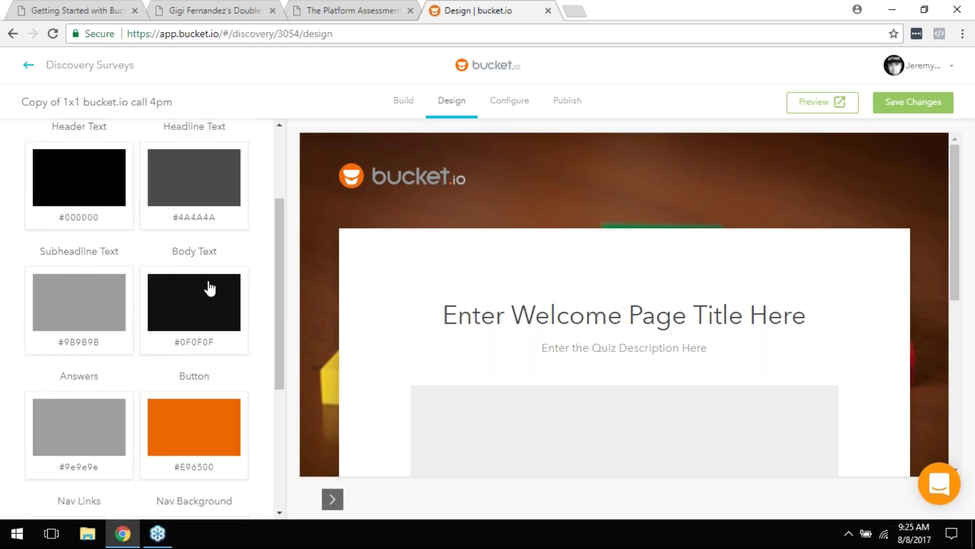
{"action": "scroll", "coordinate": [151, 396], "scroll_direction": "up", "scroll_amount": 2}
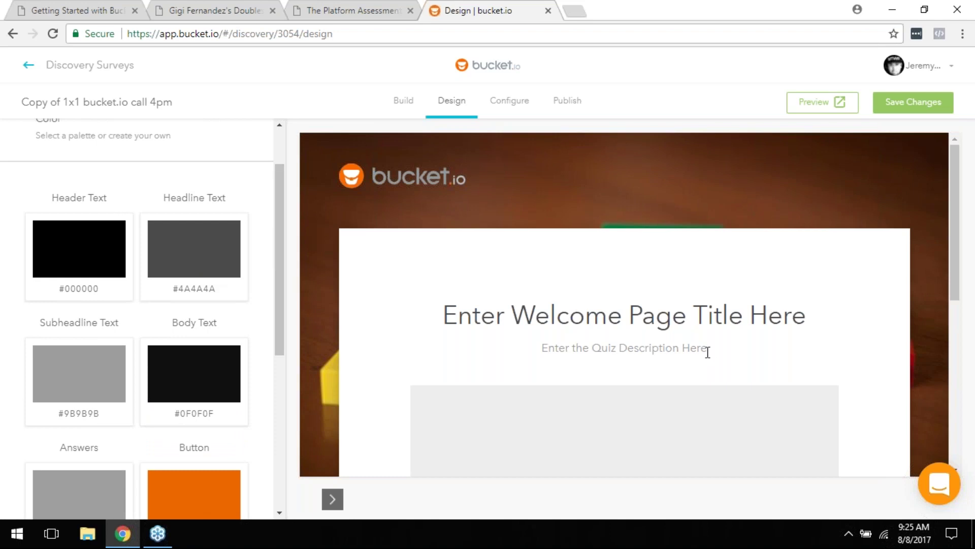
{"action": "scroll", "coordinate": [124, 305], "scroll_direction": "down", "scroll_amount": 6}
{"action": "scroll", "coordinate": [96, 386], "scroll_direction": "down", "scroll_amount": 1}
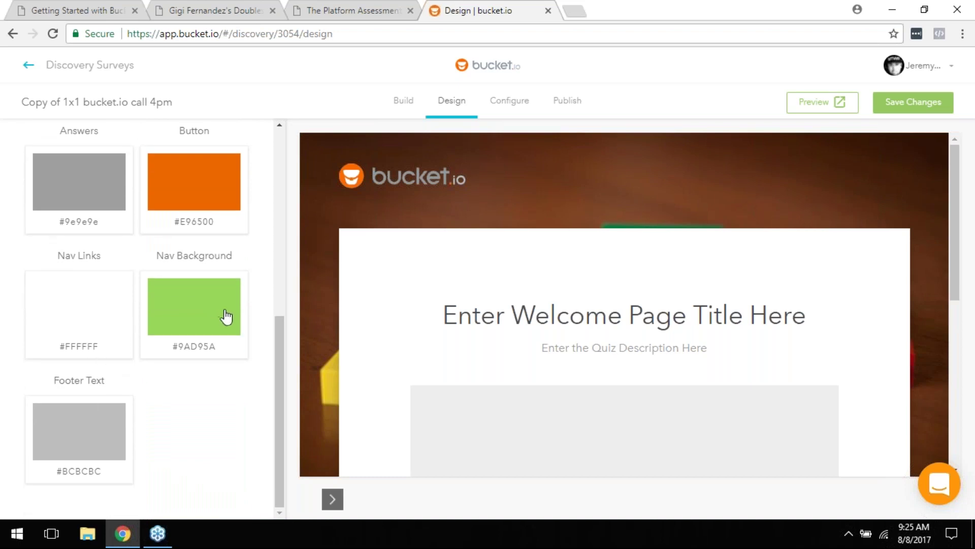
{"action": "scroll", "coordinate": [218, 317], "scroll_direction": "up", "scroll_amount": 3}
{"action": "scroll", "coordinate": [228, 332], "scroll_direction": "up", "scroll_amount": 1}
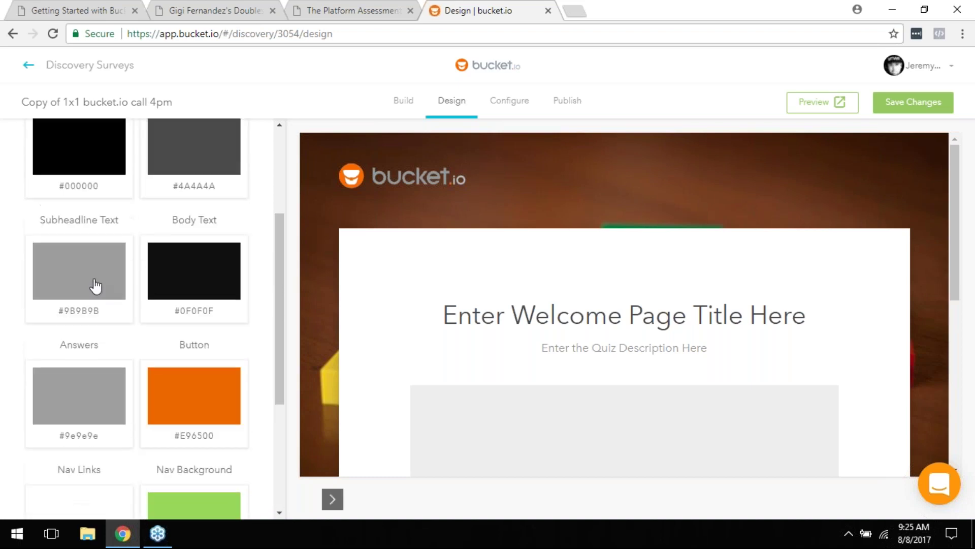
{"action": "left_click", "coordinate": [87, 283]}
{"action": "left_click_drag", "start_coordinate": [21, 169], "coordinate": [21, 216]}
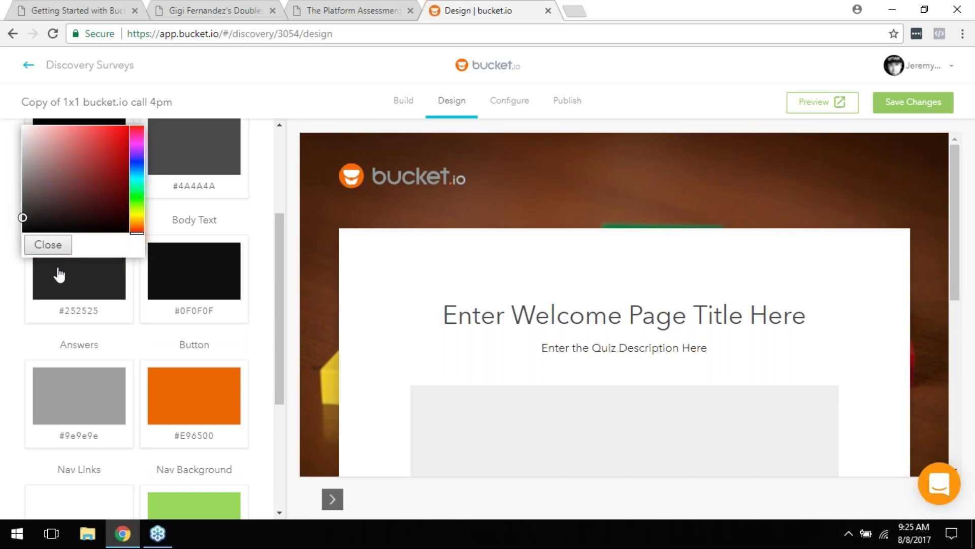
{"action": "left_click", "coordinate": [51, 249]}
Step: Leave Headline Text at #4A4A4A and return to the design sections list
{"action": "scroll", "coordinate": [609, 317], "scroll_direction": "down", "scroll_amount": 2}
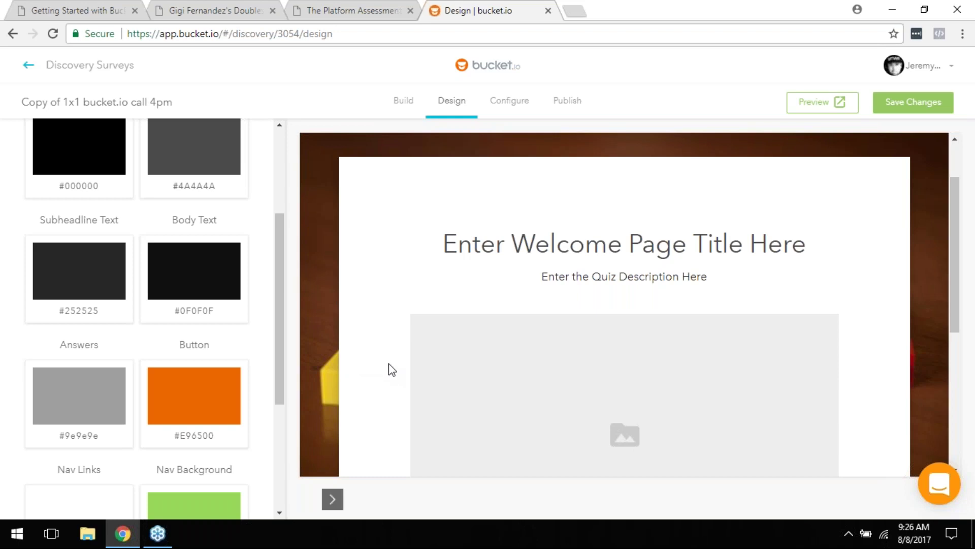
{"action": "scroll", "coordinate": [389, 365], "scroll_direction": "up", "scroll_amount": 2}
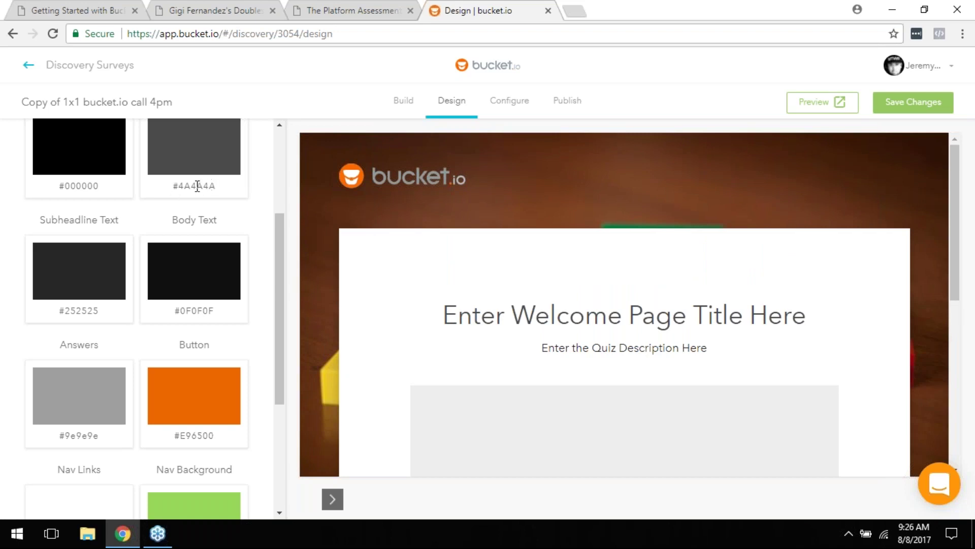
{"action": "left_click", "coordinate": [198, 186]}
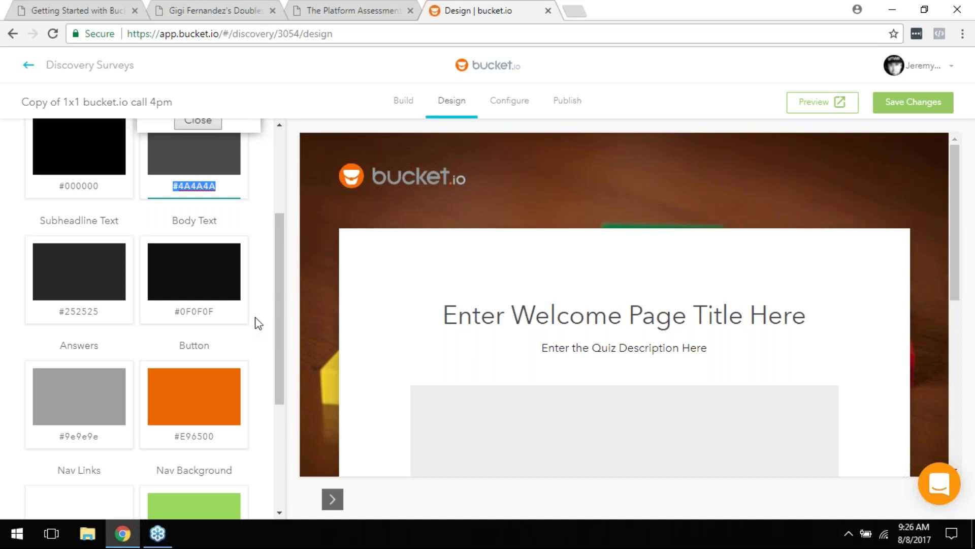
{"action": "scroll", "coordinate": [174, 431], "scroll_direction": "up", "scroll_amount": 1}
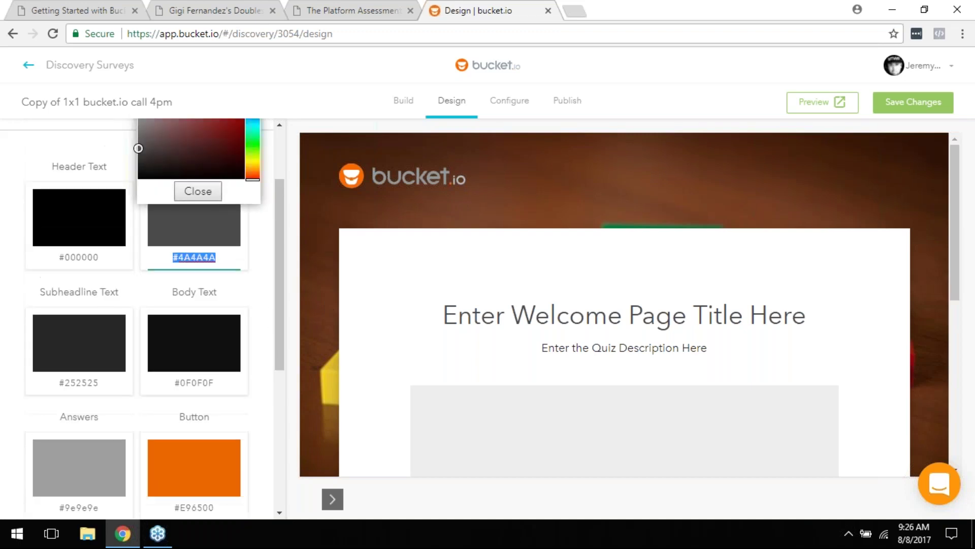
{"action": "left_click", "coordinate": [208, 194]}
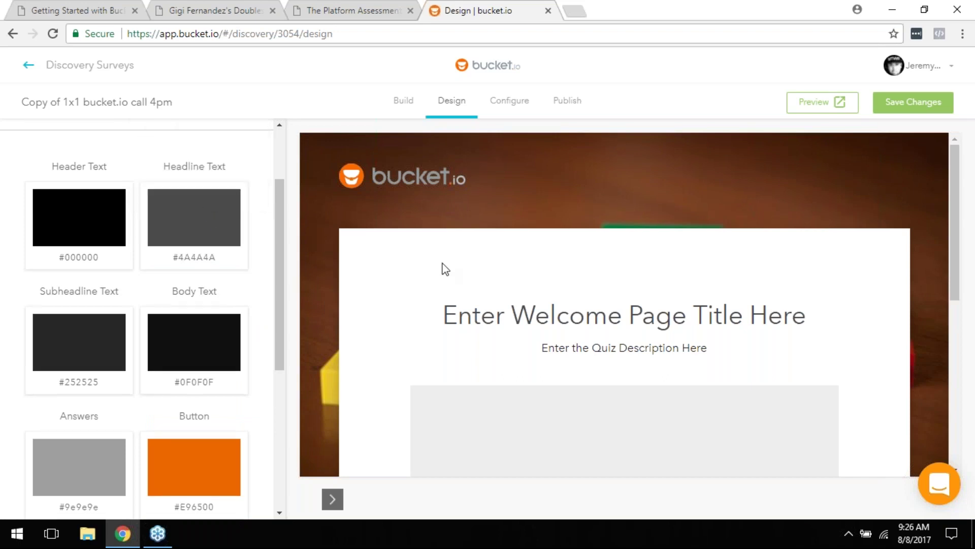
{"action": "scroll", "coordinate": [252, 178], "scroll_direction": "up", "scroll_amount": 2}
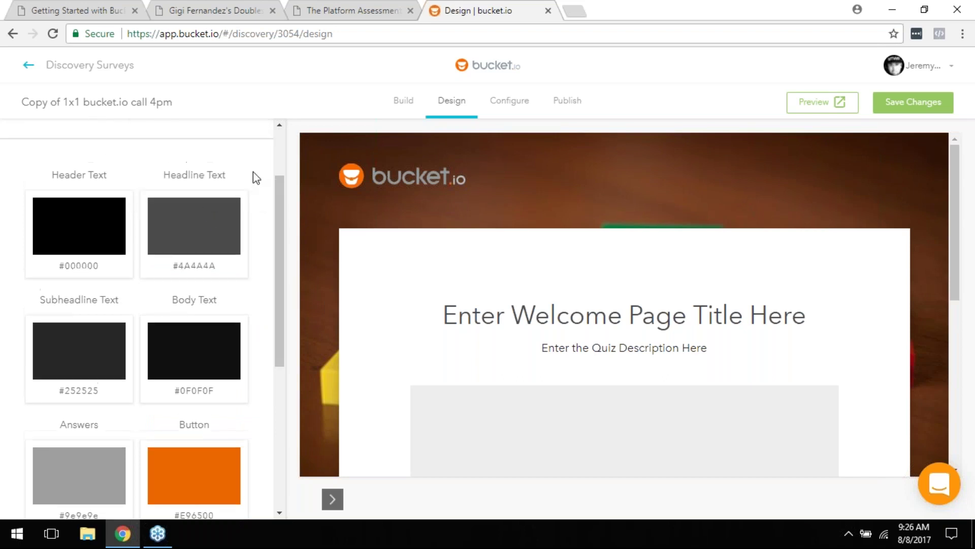
{"action": "left_click", "coordinate": [27, 160]}
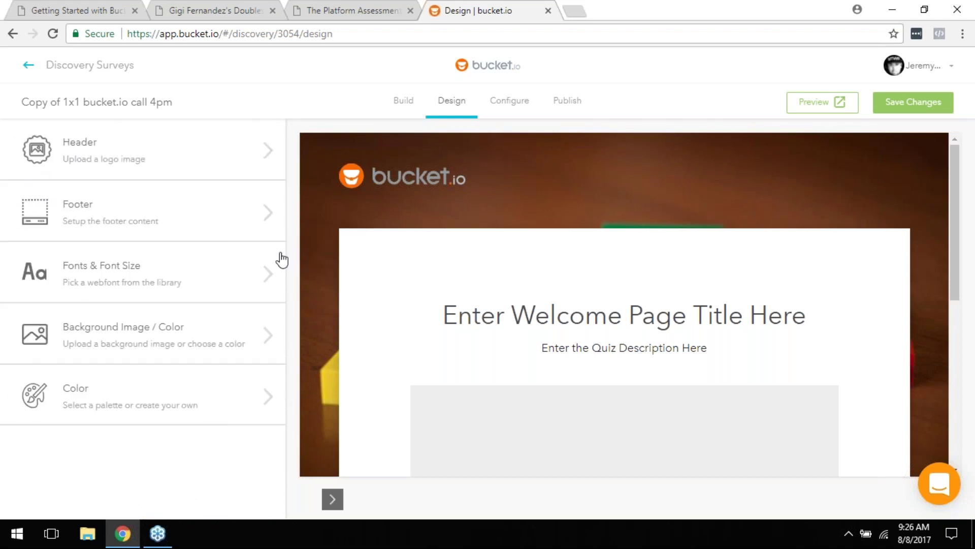
Step: Move to the Configure tab, saving the unsaved design changes when asked
{"action": "left_click", "coordinate": [508, 104]}
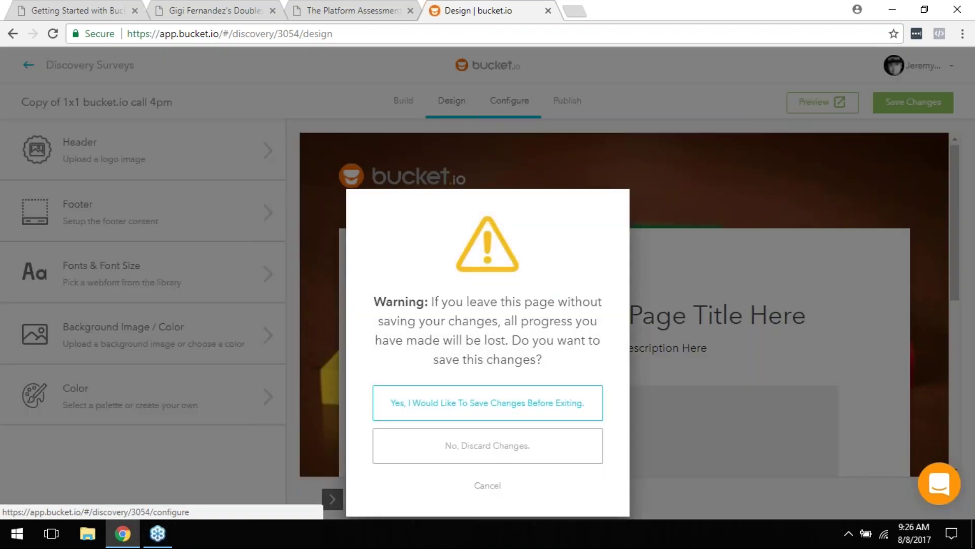
{"action": "left_click", "coordinate": [519, 412]}
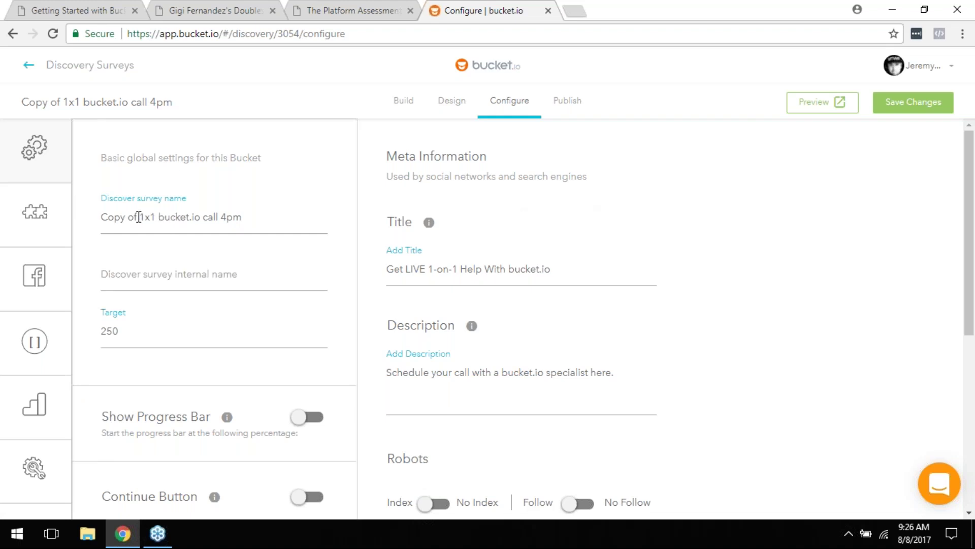
Step: Drop 'Copy of' and change 4pm to 9am in the survey name, then set internal name 8-8-2017
{"action": "left_click_drag", "start_coordinate": [141, 212], "coordinate": [109, 220]}
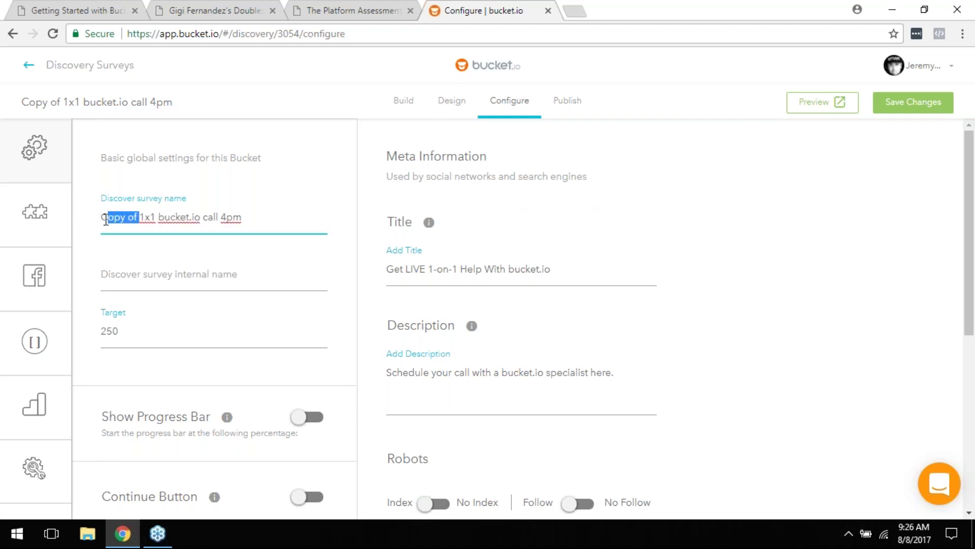
{"action": "key", "text": "BackSpace"}
{"action": "key", "text": "BackSpace"}
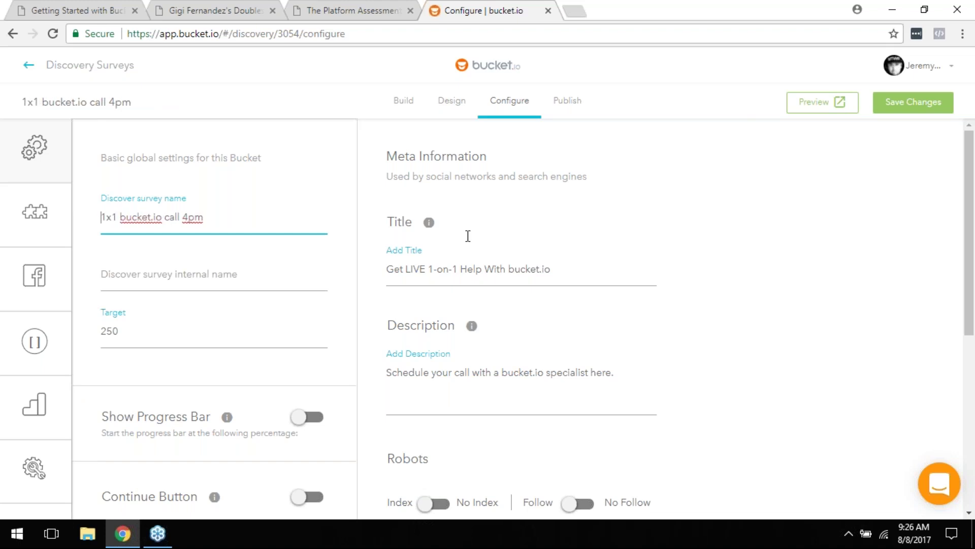
{"action": "double_click", "coordinate": [183, 217]}
{"action": "type", "text": "9am"}
{"action": "left_click", "coordinate": [215, 270]}
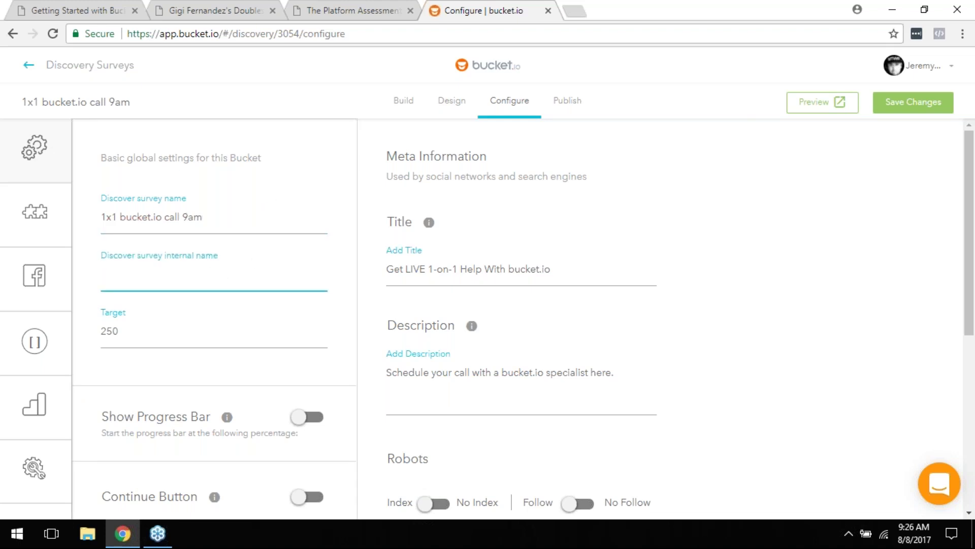
{"action": "type", "text": "8-8-2017"}
{"action": "left_click", "coordinate": [583, 263]}
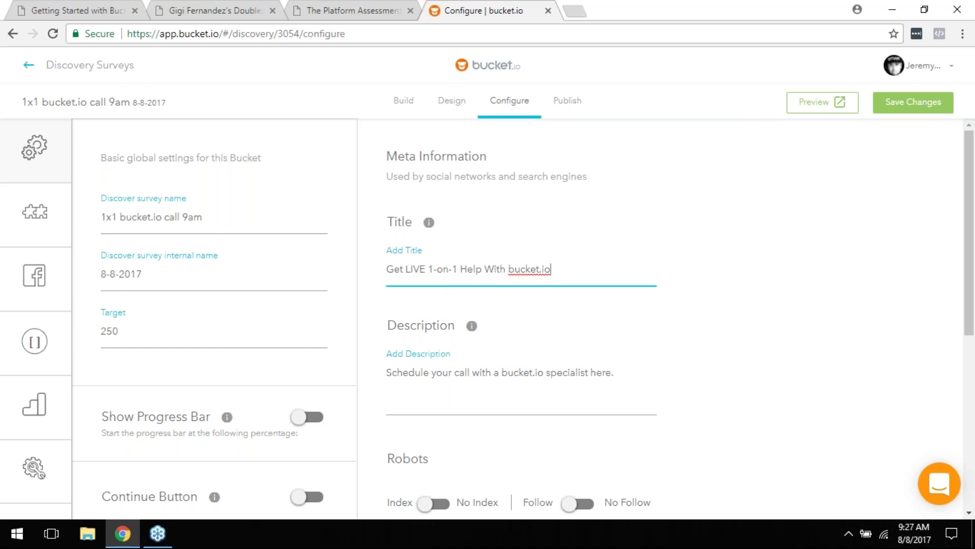
Step: Review the Configure settings and toggle the <head> Tracking Code option on, then back off
{"action": "scroll", "coordinate": [683, 316], "scroll_direction": "down", "scroll_amount": 1}
{"action": "scroll", "coordinate": [684, 328], "scroll_direction": "down", "scroll_amount": 3}
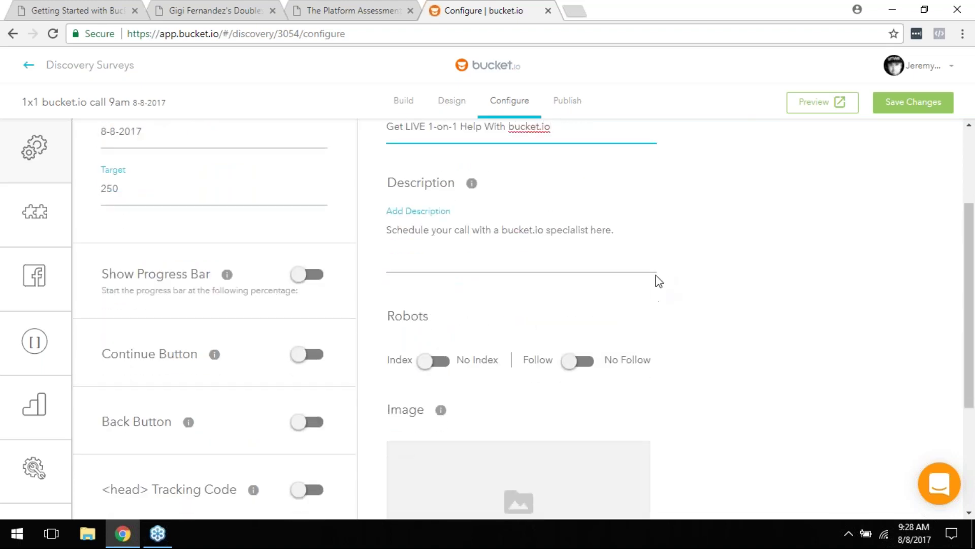
{"action": "scroll", "coordinate": [658, 281], "scroll_direction": "down", "scroll_amount": 1}
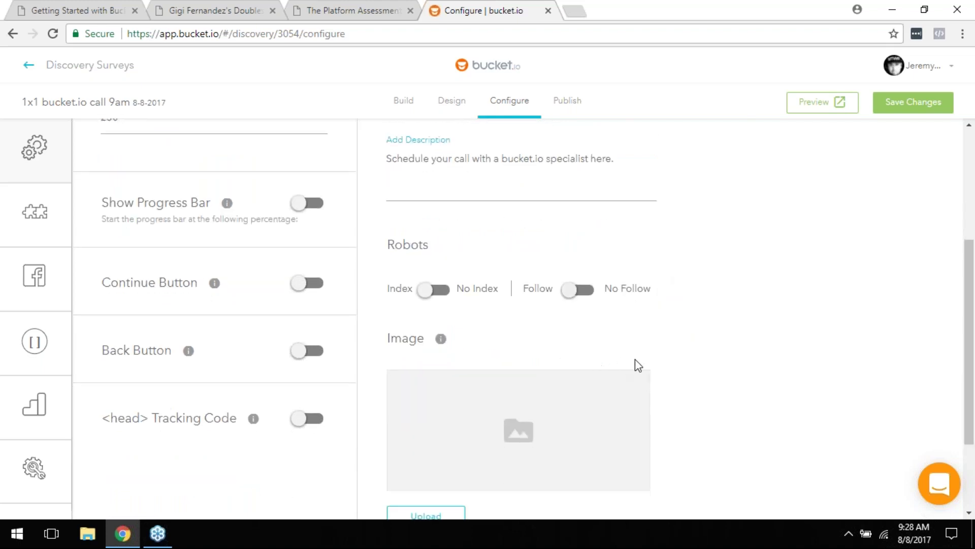
{"action": "scroll", "coordinate": [668, 346], "scroll_direction": "down", "scroll_amount": 2}
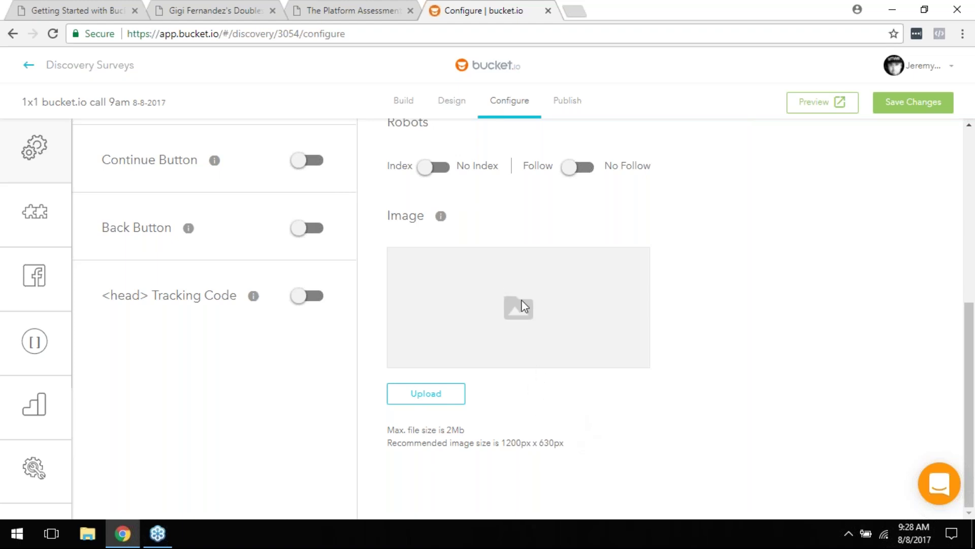
{"action": "scroll", "coordinate": [530, 332], "scroll_direction": "up", "scroll_amount": 1}
{"action": "scroll", "coordinate": [539, 332], "scroll_direction": "up", "scroll_amount": 3}
{"action": "scroll", "coordinate": [559, 366], "scroll_direction": "down", "scroll_amount": 3}
{"action": "mouse_move", "coordinate": [254, 295]}
{"action": "left_click", "coordinate": [310, 303]}
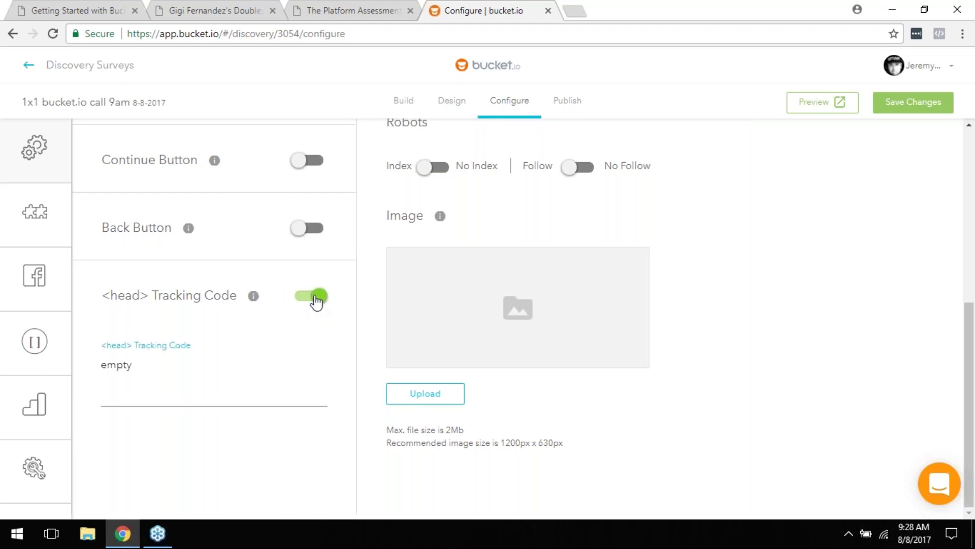
{"action": "left_click", "coordinate": [316, 301]}
Step: Open the Integration section to show the Zapier email service provider settings
{"action": "scroll", "coordinate": [330, 292], "scroll_direction": "up", "scroll_amount": 3}
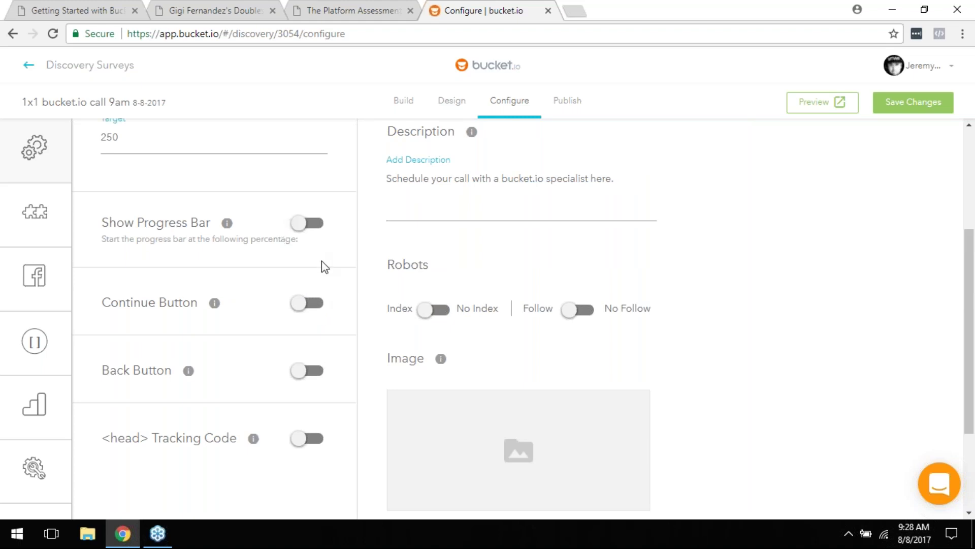
{"action": "scroll", "coordinate": [329, 267], "scroll_direction": "up", "scroll_amount": 2}
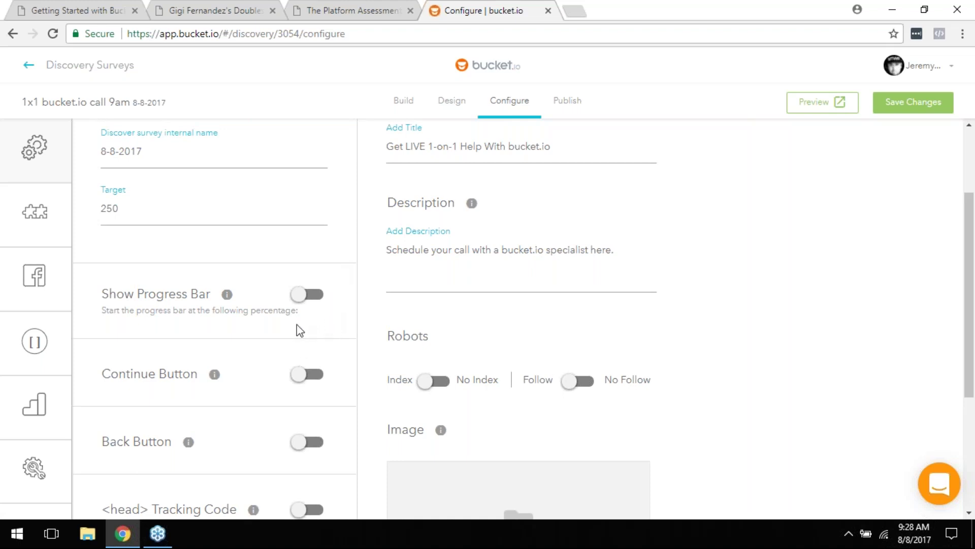
{"action": "scroll", "coordinate": [157, 281], "scroll_direction": "up", "scroll_amount": 3}
{"action": "mouse_move", "coordinate": [43, 148]}
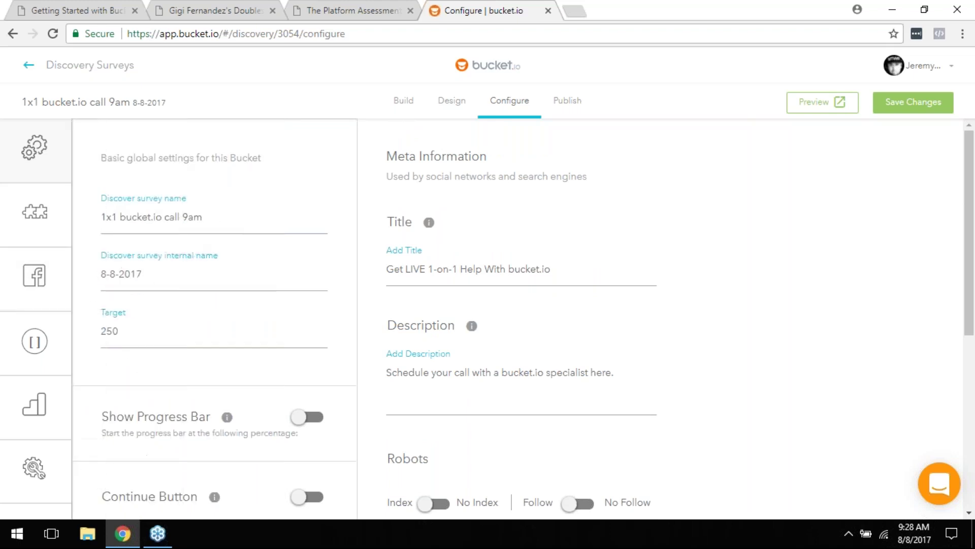
{"action": "left_click", "coordinate": [76, 204]}
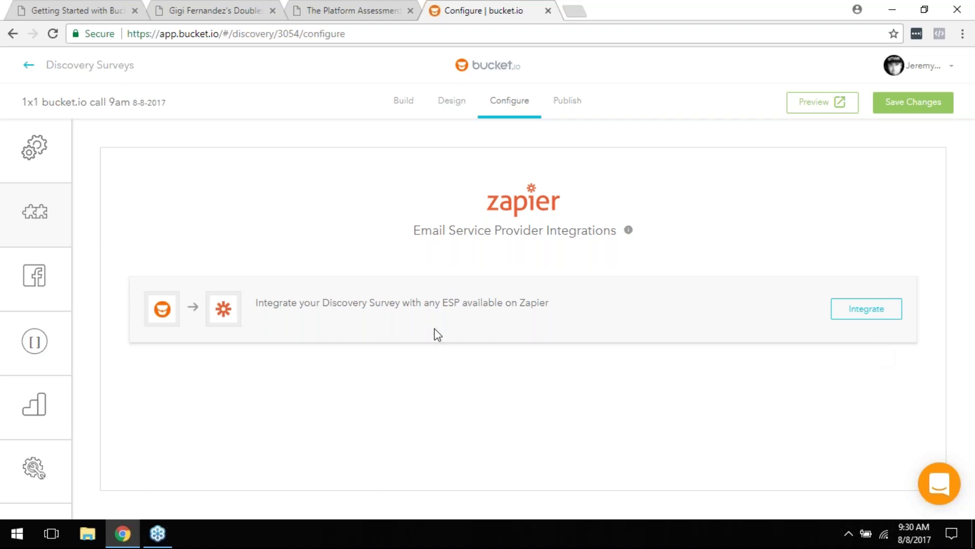
Step: Launch the survey's Zapier integration, bringing up the test-lead prompt
{"action": "left_click", "coordinate": [879, 315]}
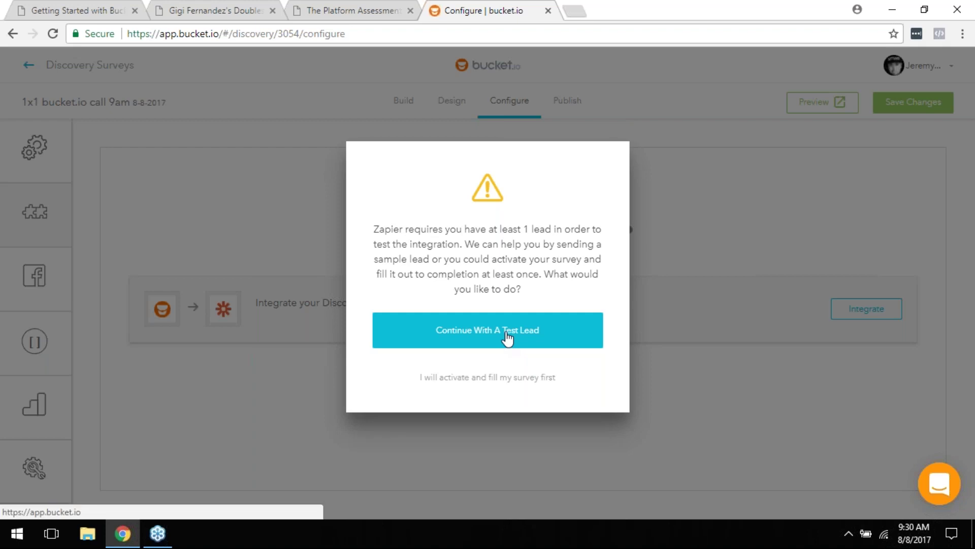
Step: Continue with a test lead and go to zapier.com in a new tab
{"action": "left_click", "coordinate": [508, 335]}
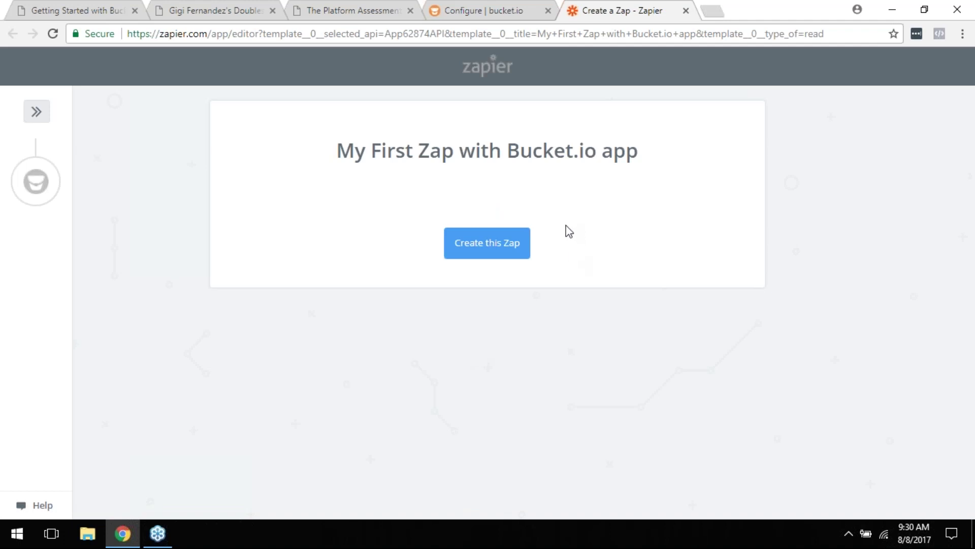
{"action": "left_click", "coordinate": [974, 27]}
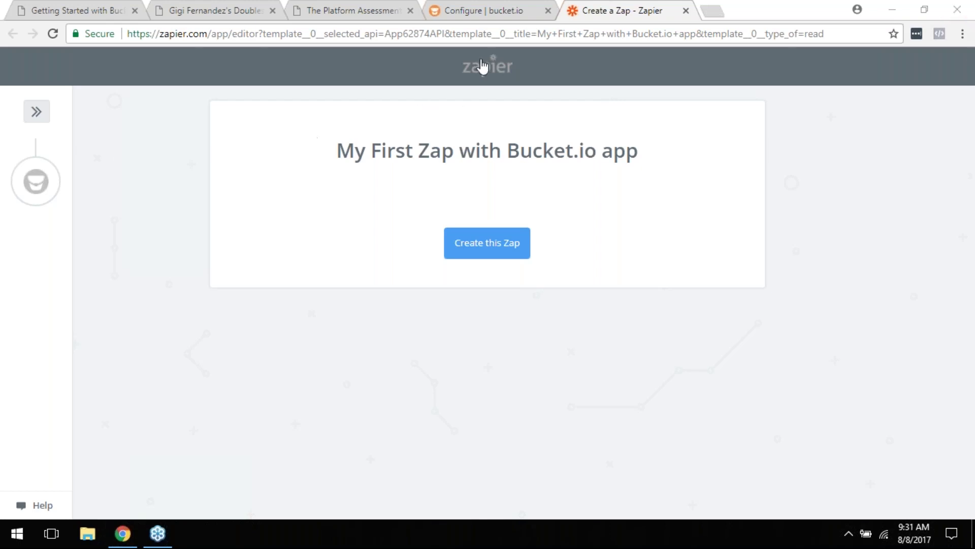
{"action": "left_click", "coordinate": [492, 32]}
{"action": "type", "text": "zapier.com"}
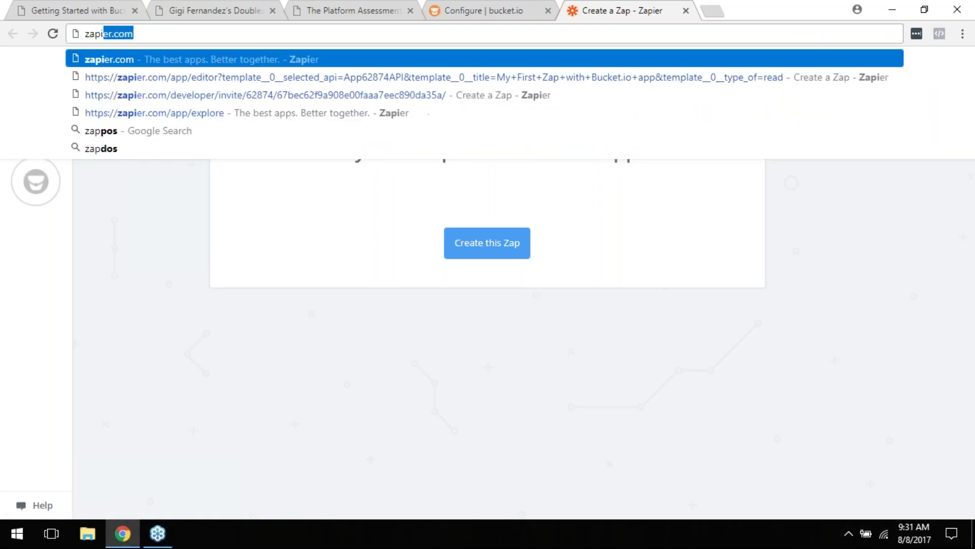
{"action": "key", "text": "Return"}
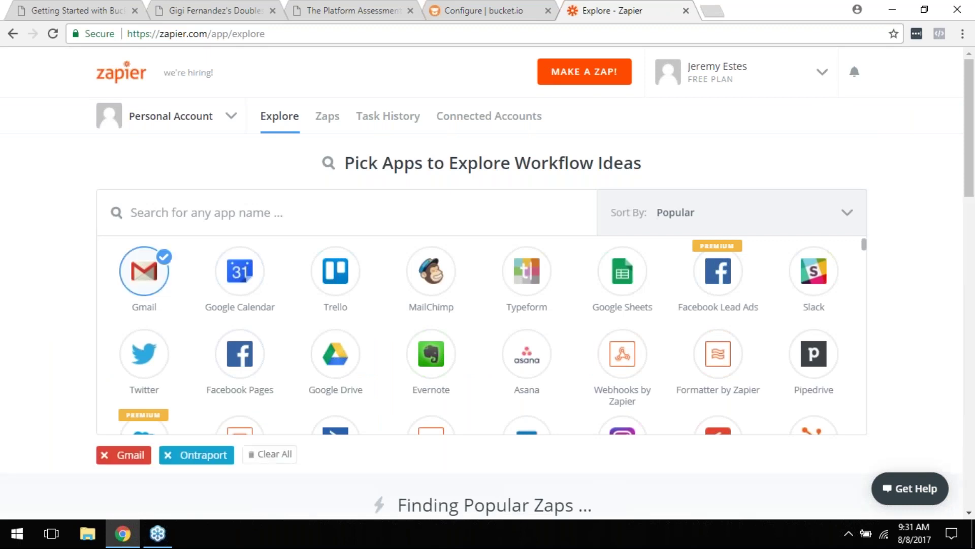
Step: Log out of the Zapier account and close the Zapier tab
{"action": "left_click", "coordinate": [737, 71]}
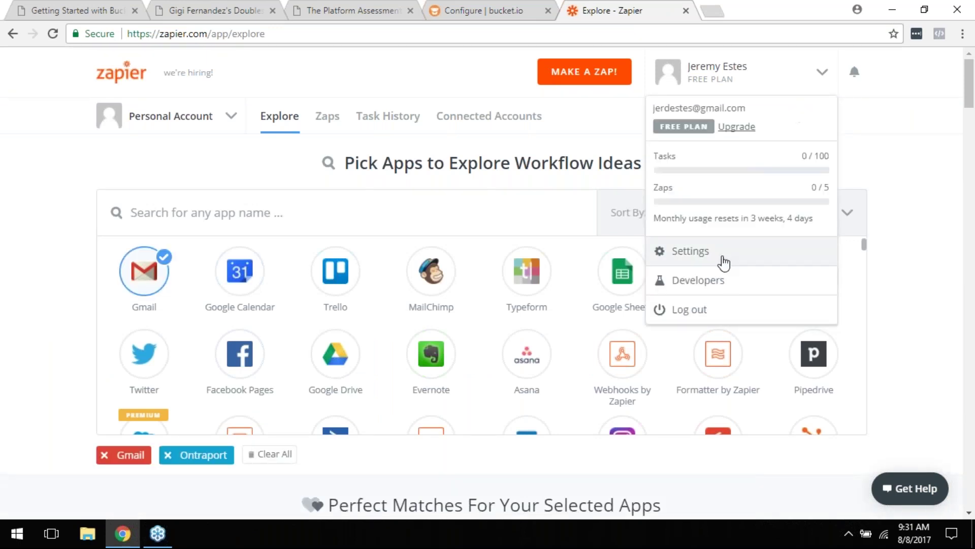
{"action": "left_click", "coordinate": [684, 320]}
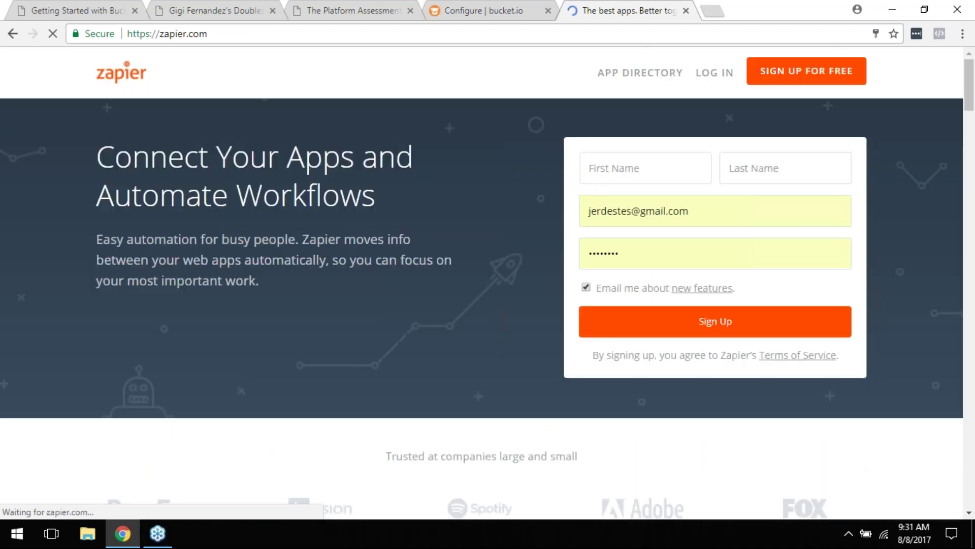
{"action": "left_click", "coordinate": [686, 10]}
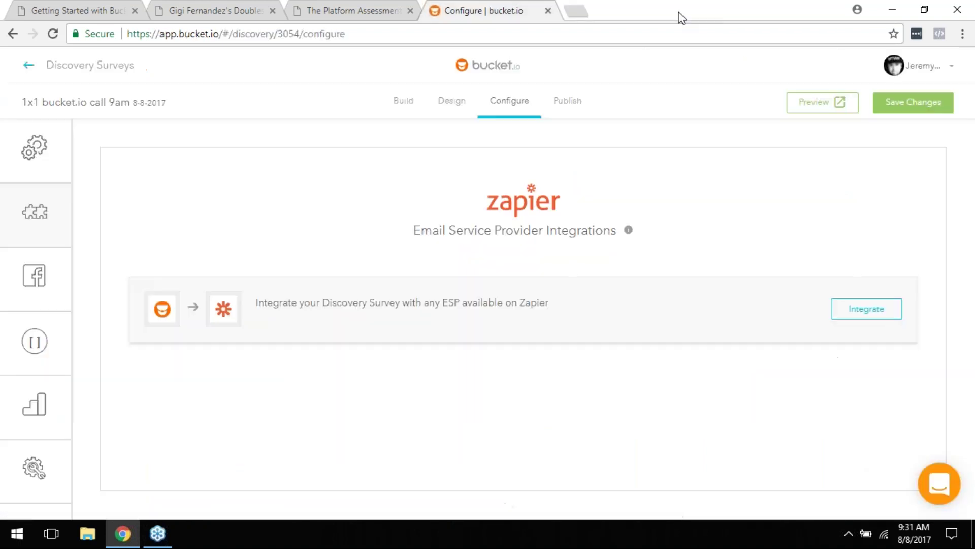
Step: Restart the Zapier integration with a test lead and log in to accept the Bucket.io invite
{"action": "left_click", "coordinate": [884, 314]}
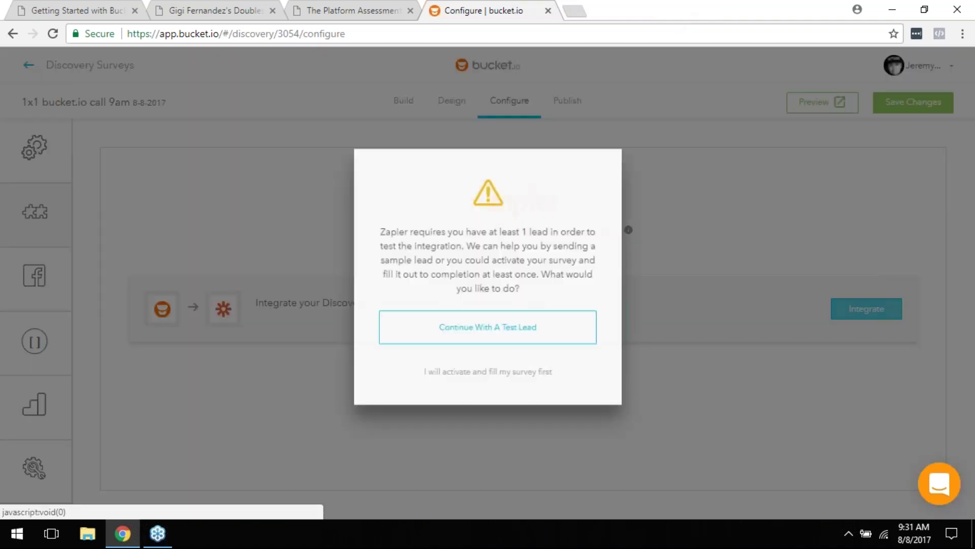
{"action": "left_click", "coordinate": [525, 340]}
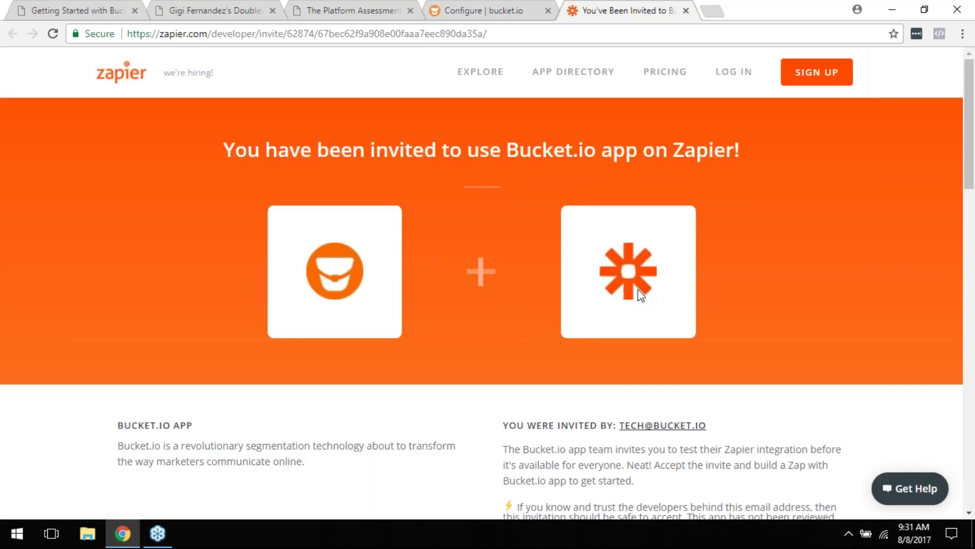
{"action": "scroll", "coordinate": [645, 319], "scroll_direction": "down", "scroll_amount": 6}
{"action": "scroll", "coordinate": [637, 324], "scroll_direction": "up", "scroll_amount": 7}
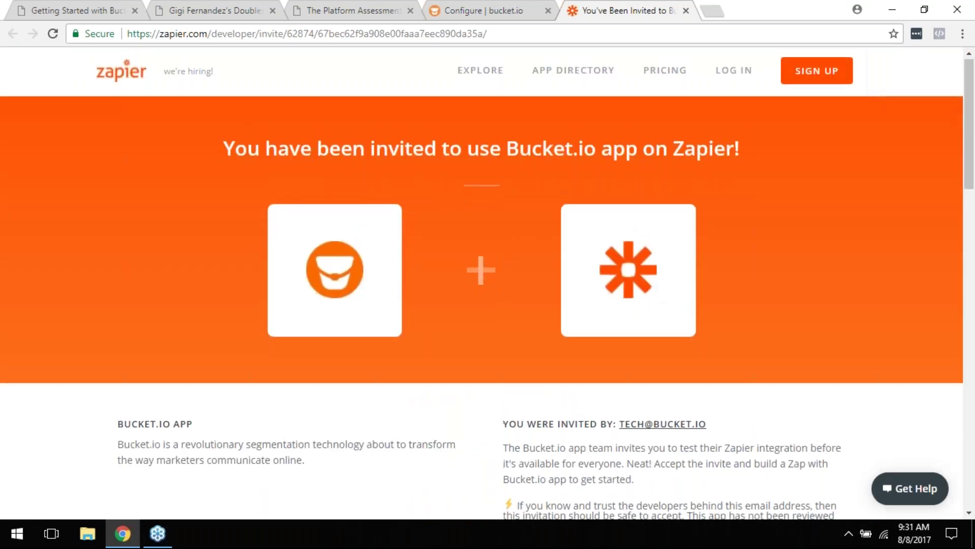
{"action": "scroll", "coordinate": [627, 183], "scroll_direction": "down", "scroll_amount": 5}
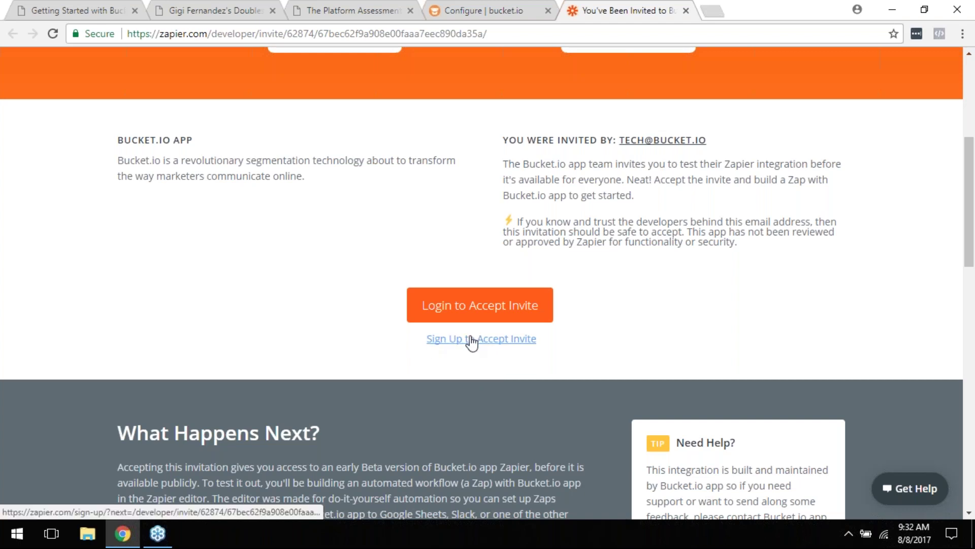
{"action": "left_click", "coordinate": [480, 310]}
{"action": "left_click", "coordinate": [725, 362]}
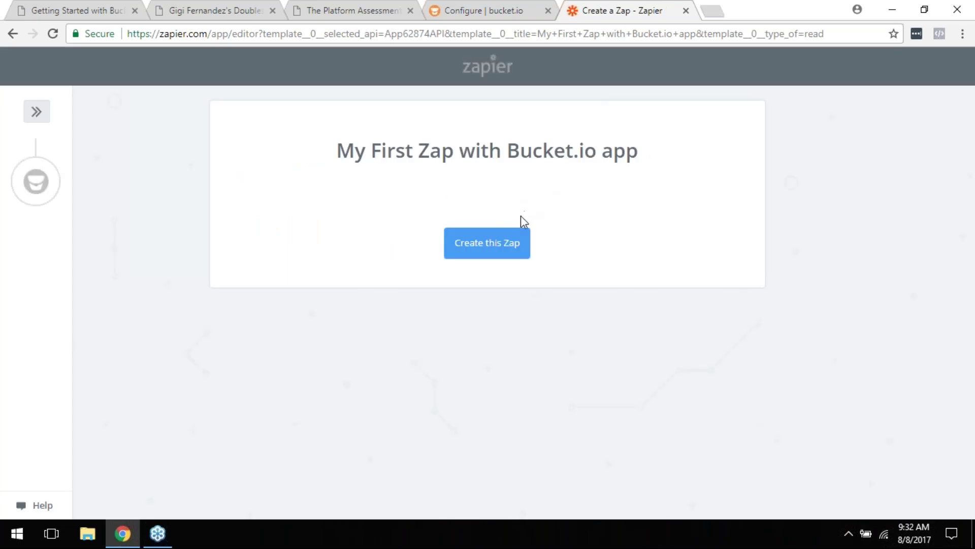
Step: Create the Bucket.io starter Zap with New Discover as its trigger
{"action": "left_click", "coordinate": [482, 256]}
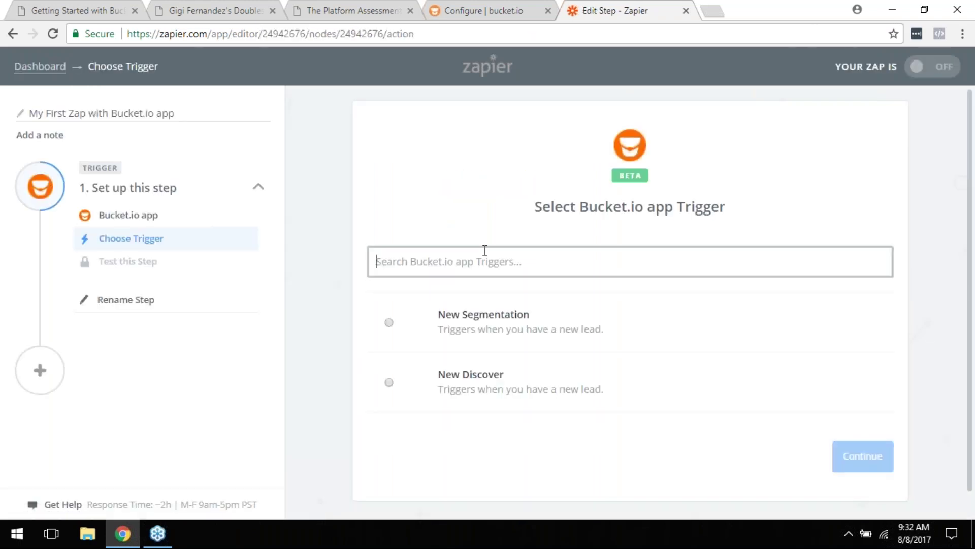
{"action": "scroll", "coordinate": [529, 191], "scroll_direction": "down", "scroll_amount": 1}
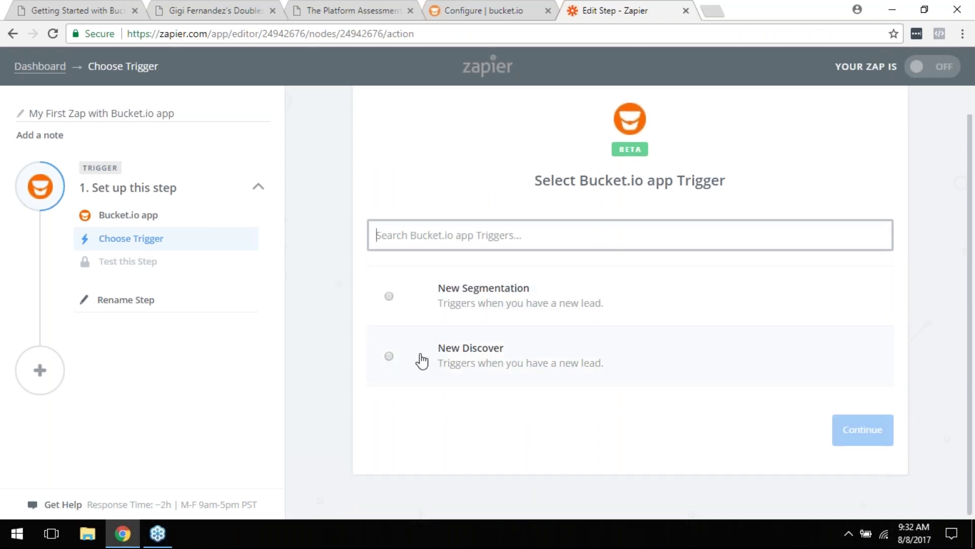
{"action": "left_click", "coordinate": [389, 356]}
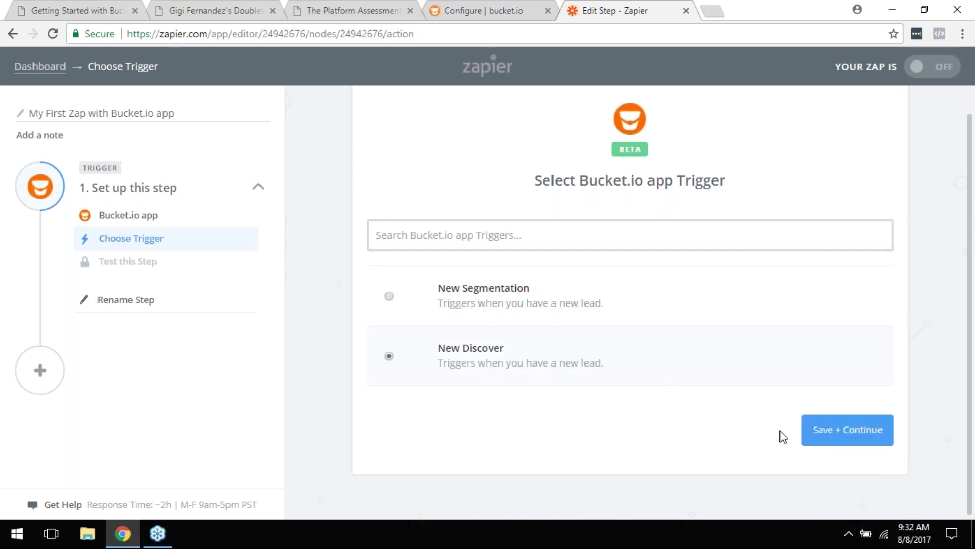
{"action": "left_click", "coordinate": [823, 430]}
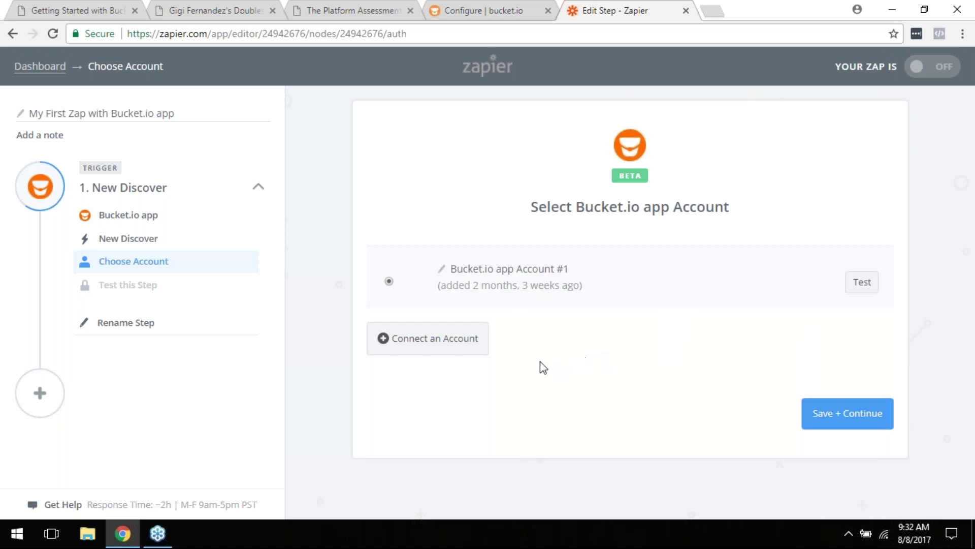
Step: Begin connecting a Bucket.io account, then close the popup and return to bucket.io
{"action": "left_click", "coordinate": [442, 343]}
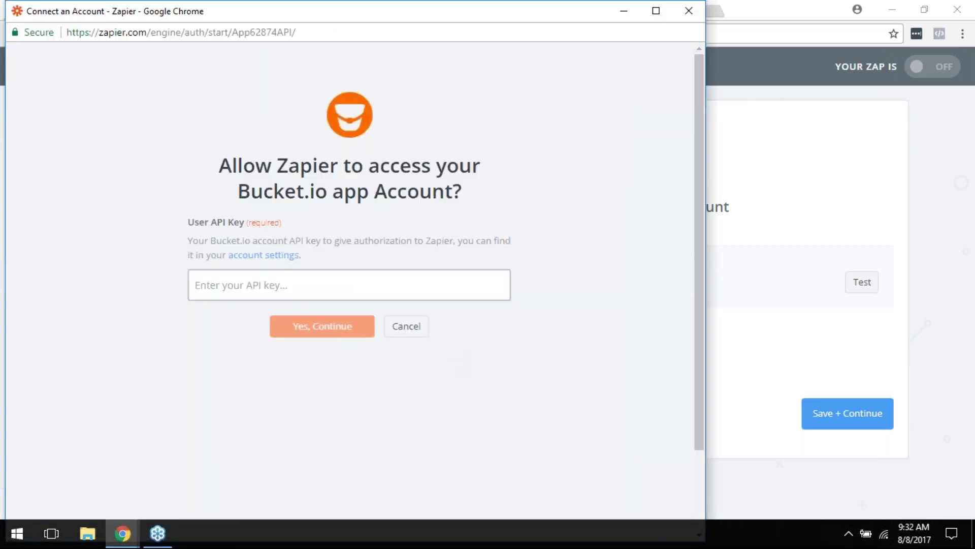
{"action": "left_click", "coordinate": [688, 15]}
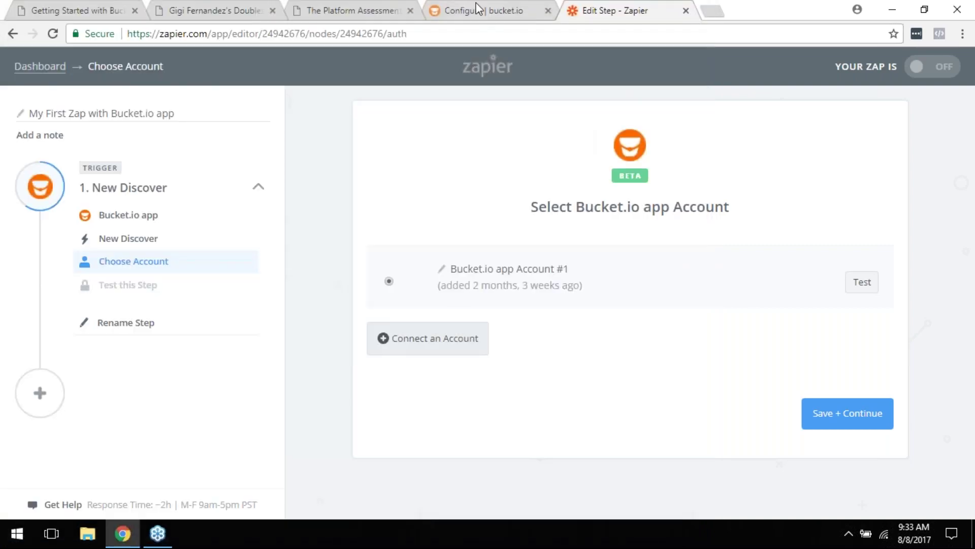
{"action": "left_click", "coordinate": [480, 10]}
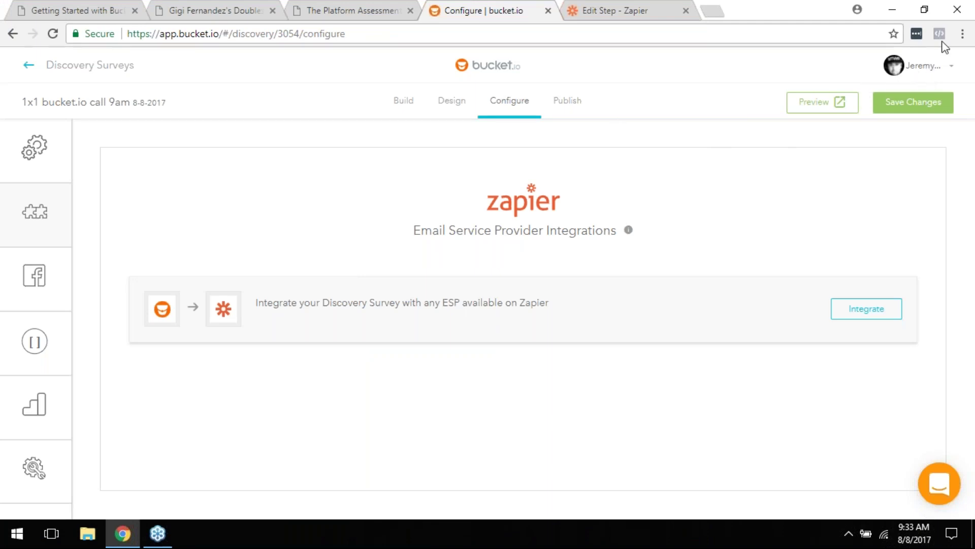
Step: Copy the API key from bucket.io Account Settings and return to the Zapier tab
{"action": "left_click", "coordinate": [914, 69]}
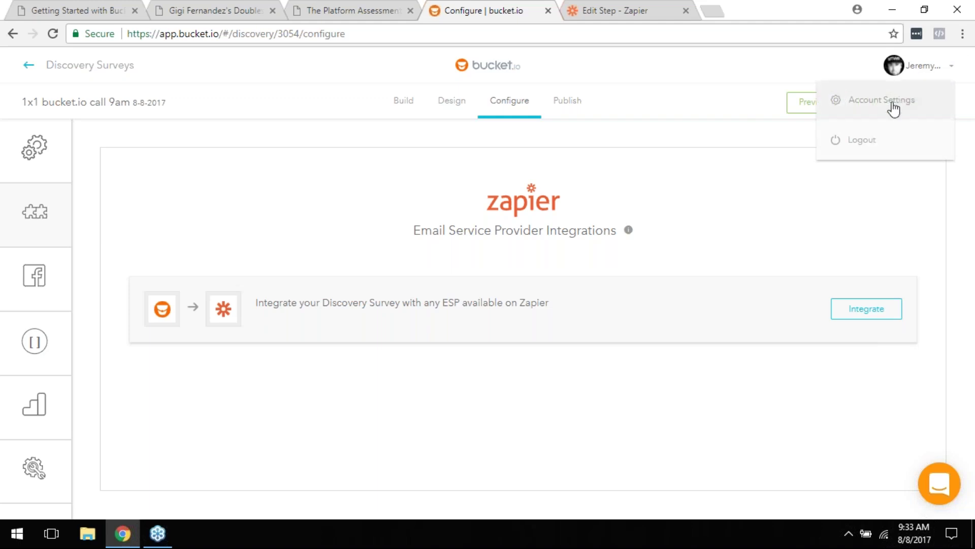
{"action": "left_click", "coordinate": [886, 113]}
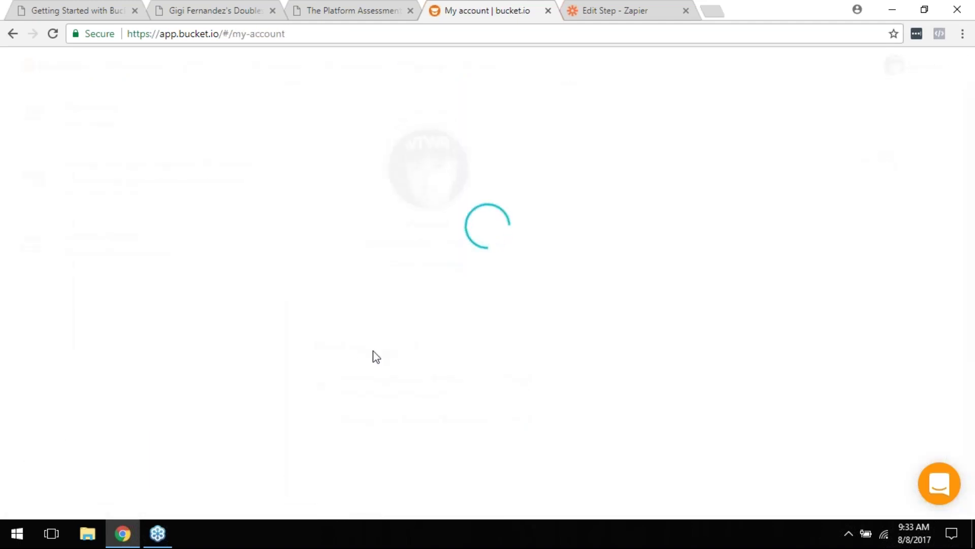
{"action": "scroll", "coordinate": [379, 352], "scroll_direction": "down", "scroll_amount": 5}
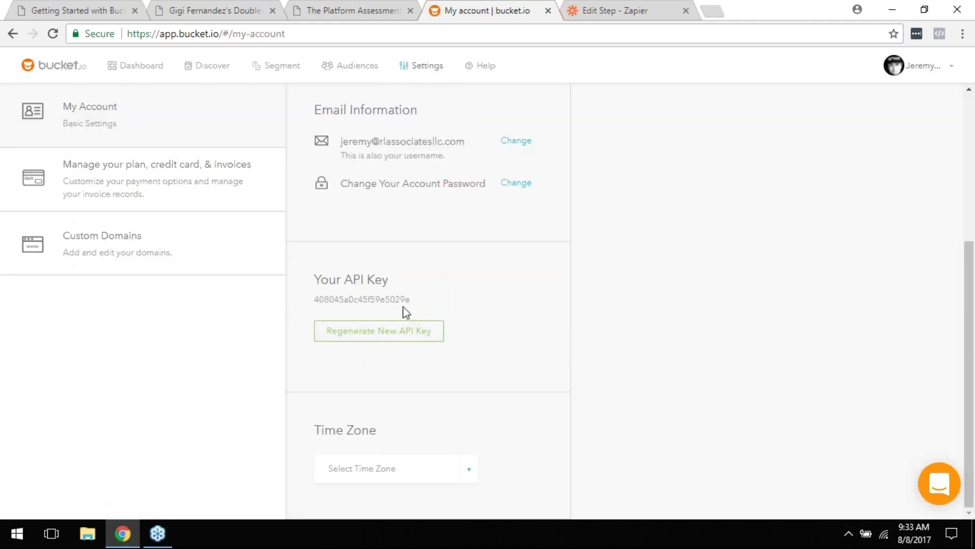
{"action": "left_click_drag", "start_coordinate": [411, 301], "coordinate": [318, 299]}
{"action": "right_click", "coordinate": [316, 301]}
{"action": "left_click", "coordinate": [329, 311]}
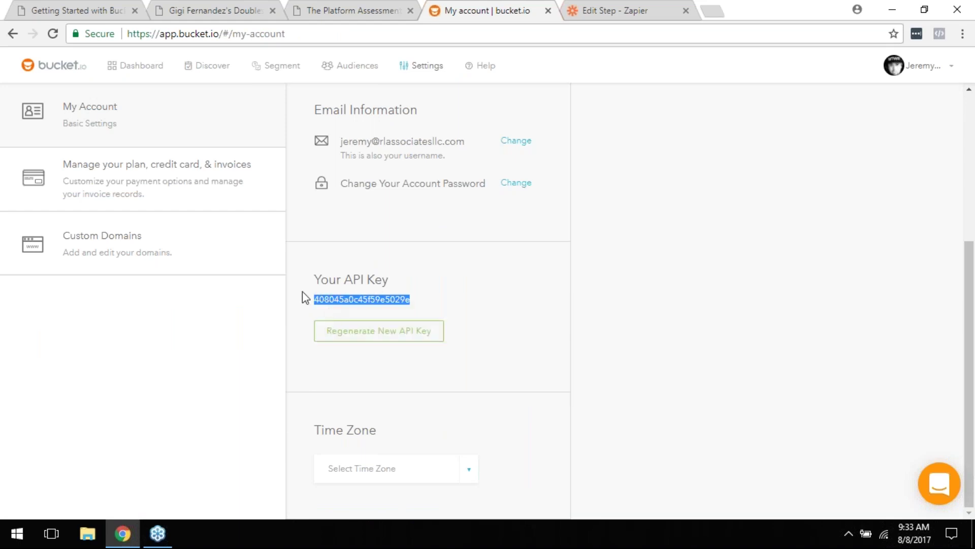
{"action": "left_click", "coordinate": [13, 34]}
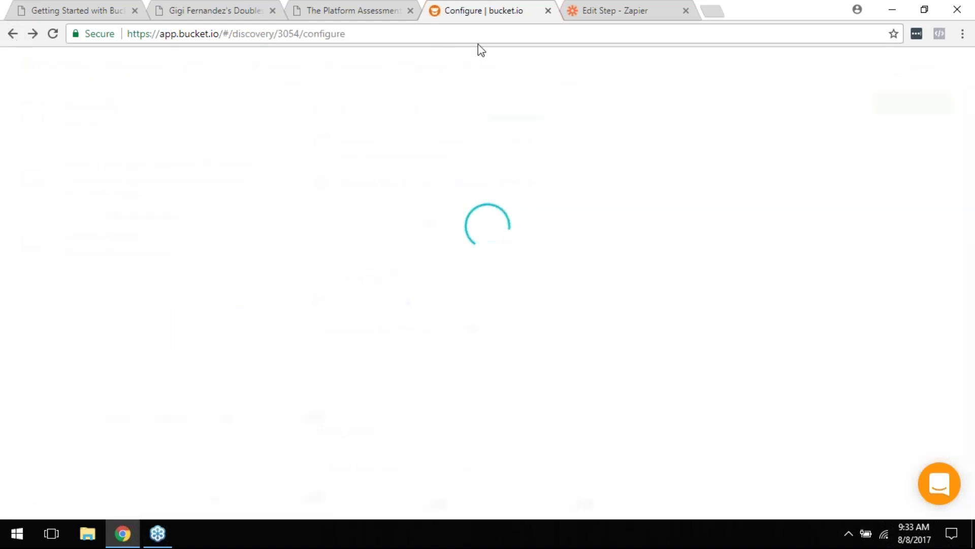
{"action": "left_click", "coordinate": [636, 8]}
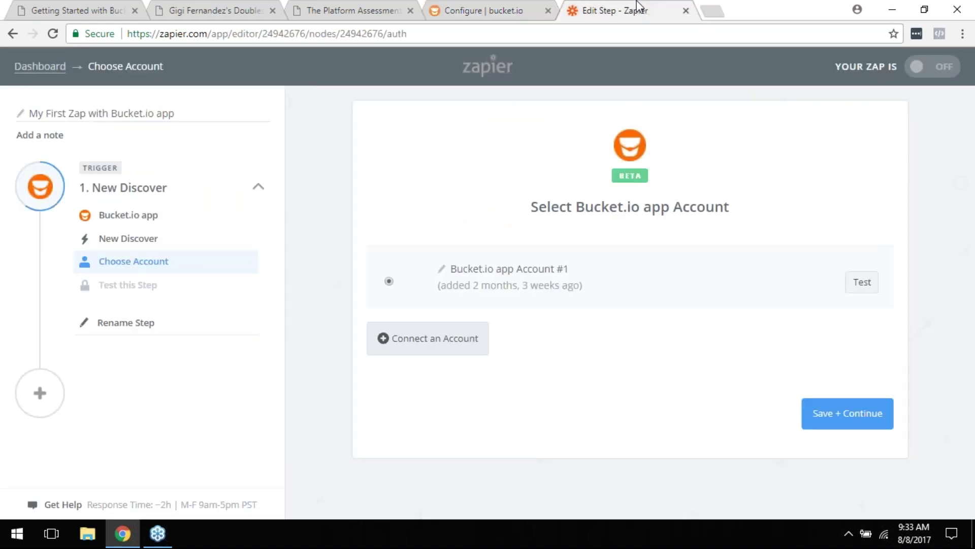
Step: Paste the bucket.io API key into the account connection popup and close it
{"action": "left_click", "coordinate": [435, 347]}
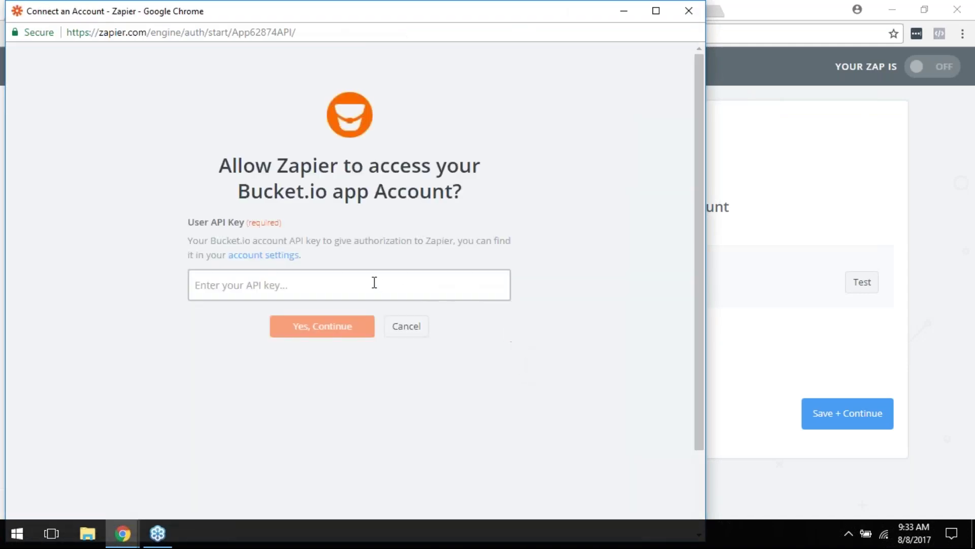
{"action": "key", "text": "ctrl+v"}
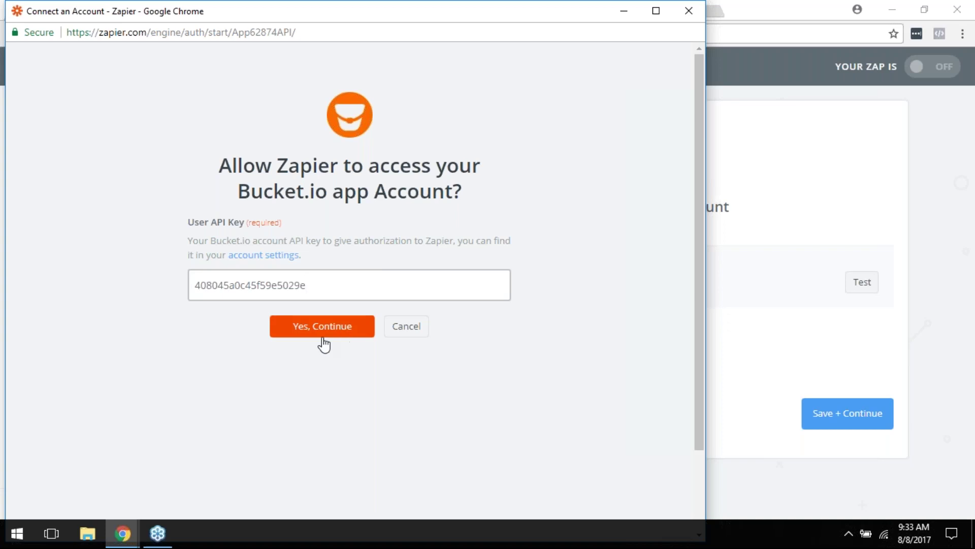
{"action": "left_click", "coordinate": [688, 10]}
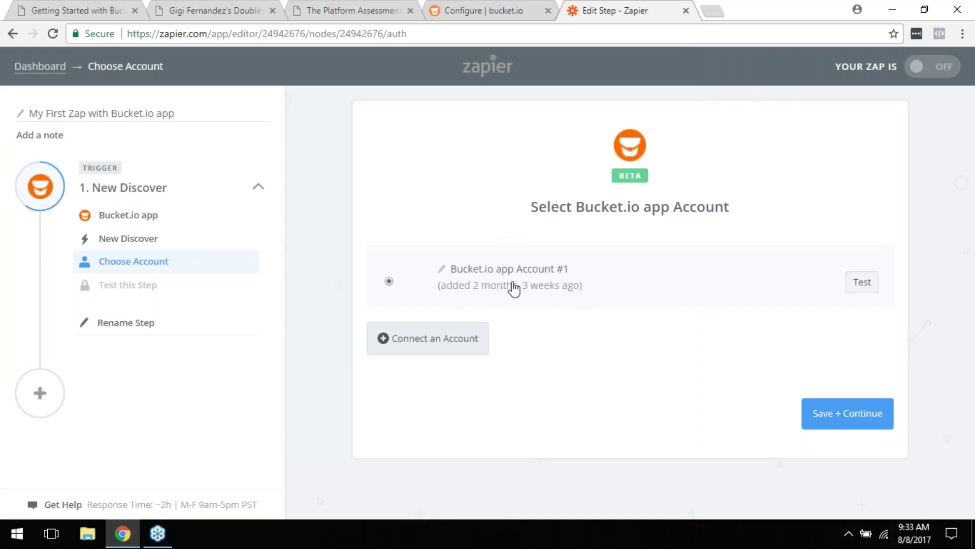
Step: Choose 'Copy of 1x1 bucket.io call 4pm' as the trigger's Discover Survey
{"action": "left_click", "coordinate": [848, 422]}
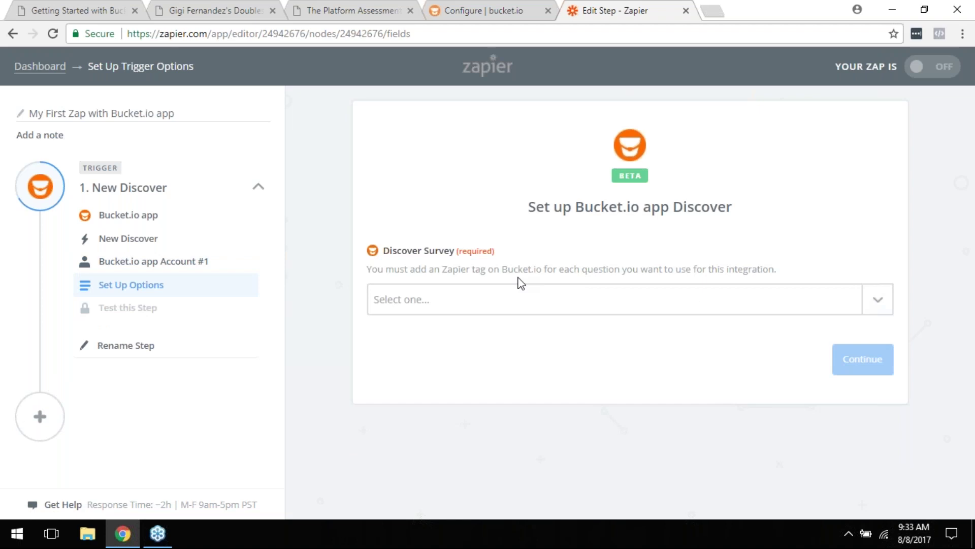
{"action": "left_click", "coordinate": [503, 297]}
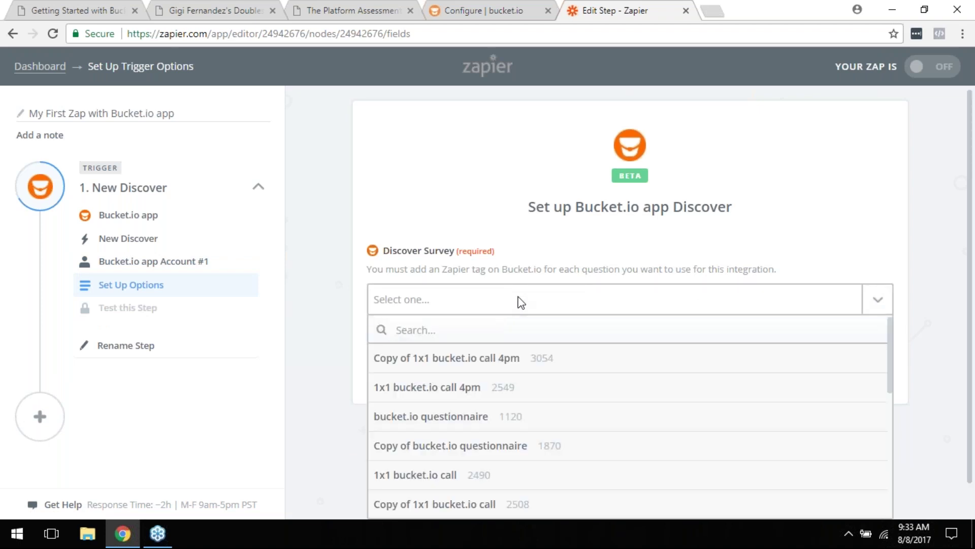
{"action": "left_click", "coordinate": [490, 7]}
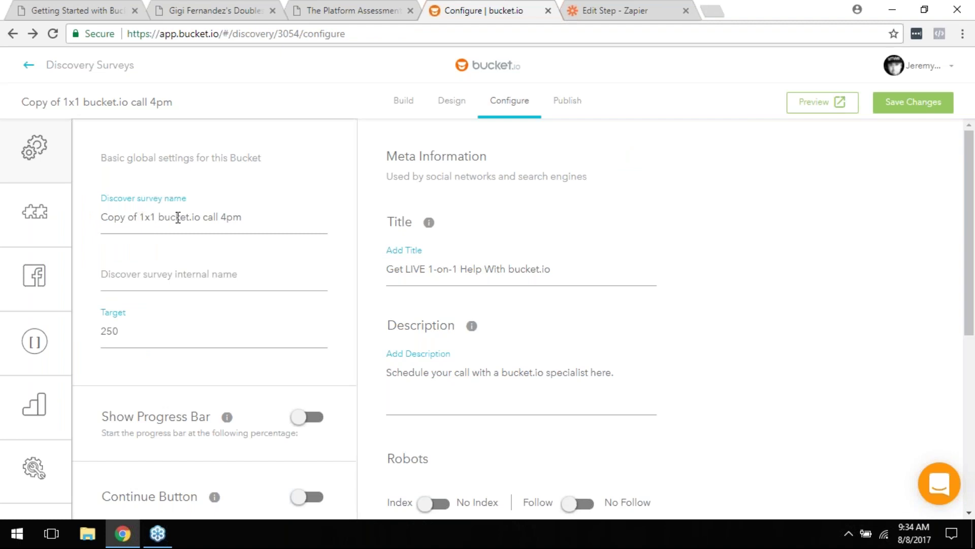
{"action": "left_click", "coordinate": [621, 10]}
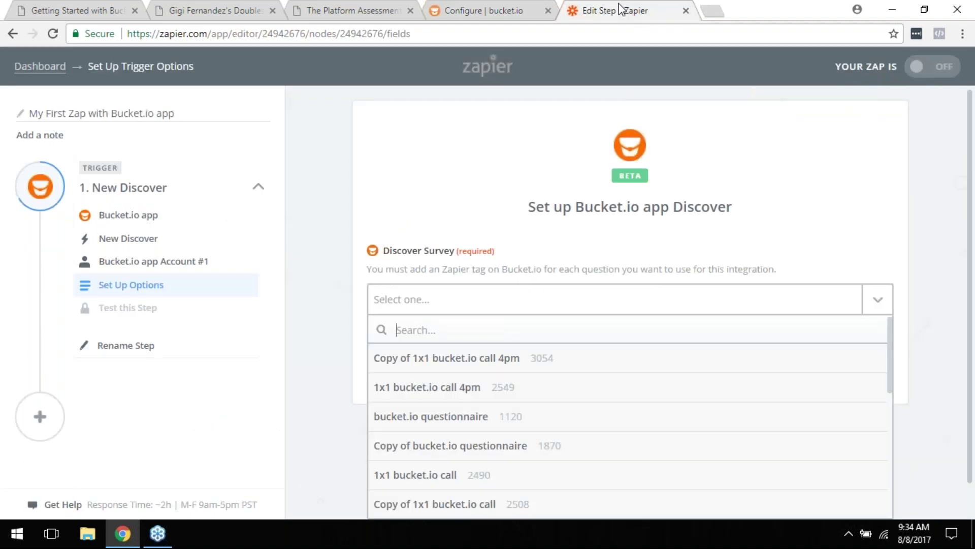
{"action": "left_click", "coordinate": [434, 370]}
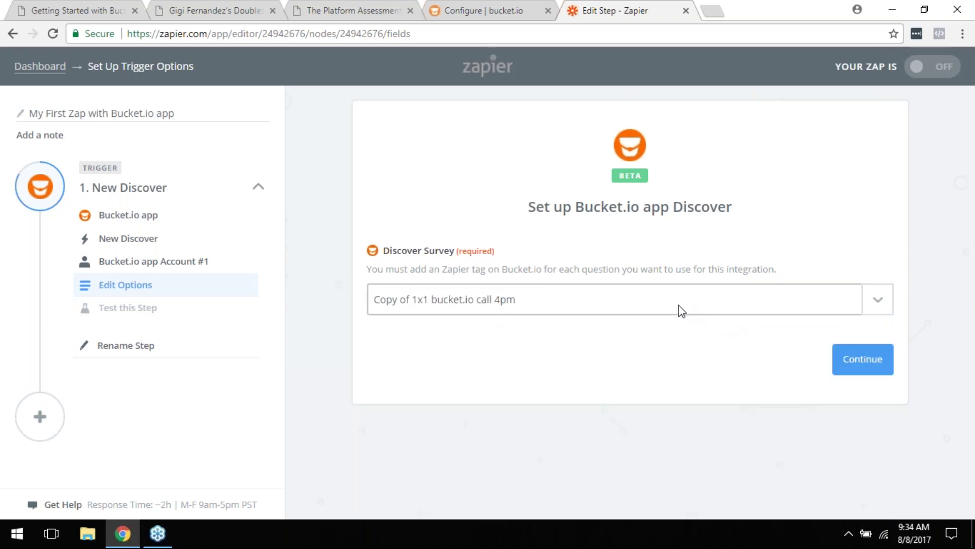
Step: Review the survey list, keep that survey, and continue to the trigger test
{"action": "left_click", "coordinate": [886, 306]}
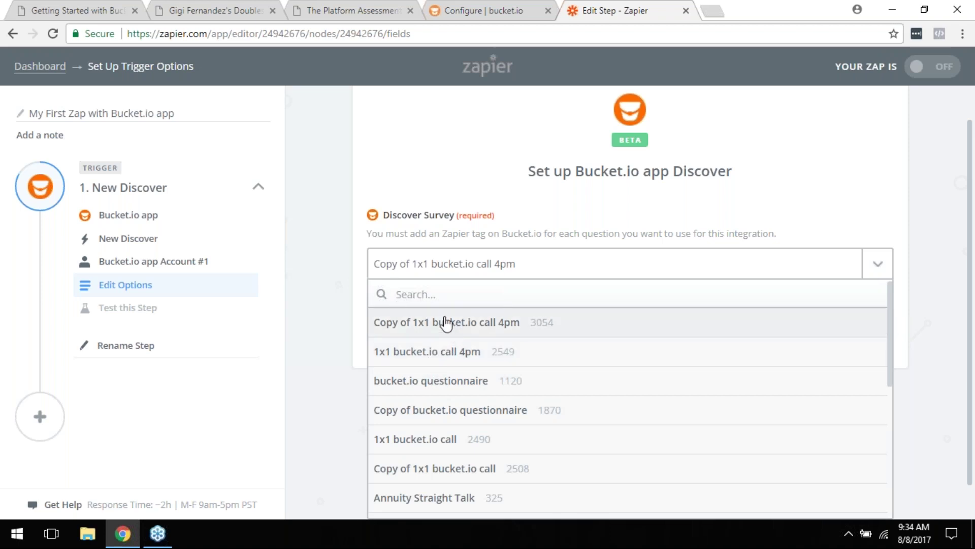
{"action": "scroll", "coordinate": [516, 481], "scroll_direction": "down", "scroll_amount": 3}
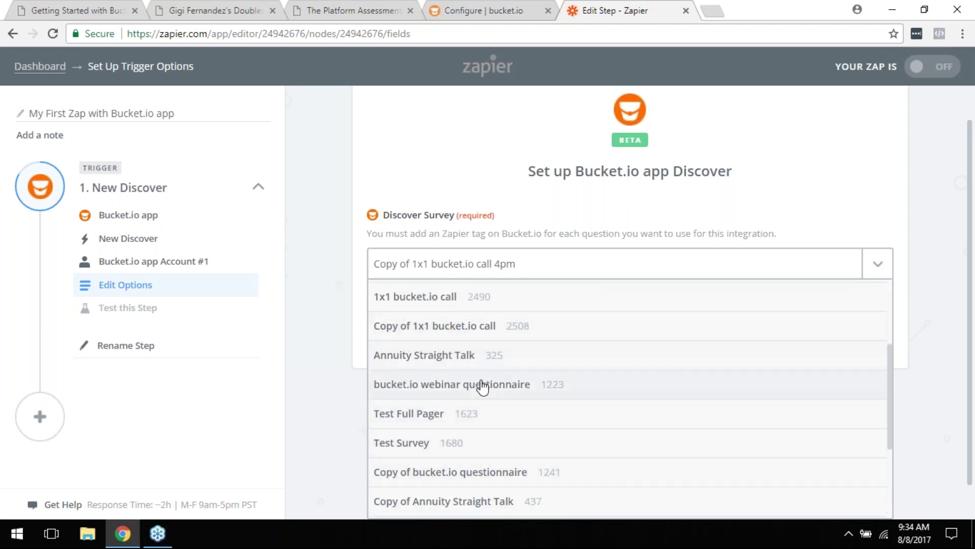
{"action": "scroll", "coordinate": [480, 383], "scroll_direction": "up", "scroll_amount": 3}
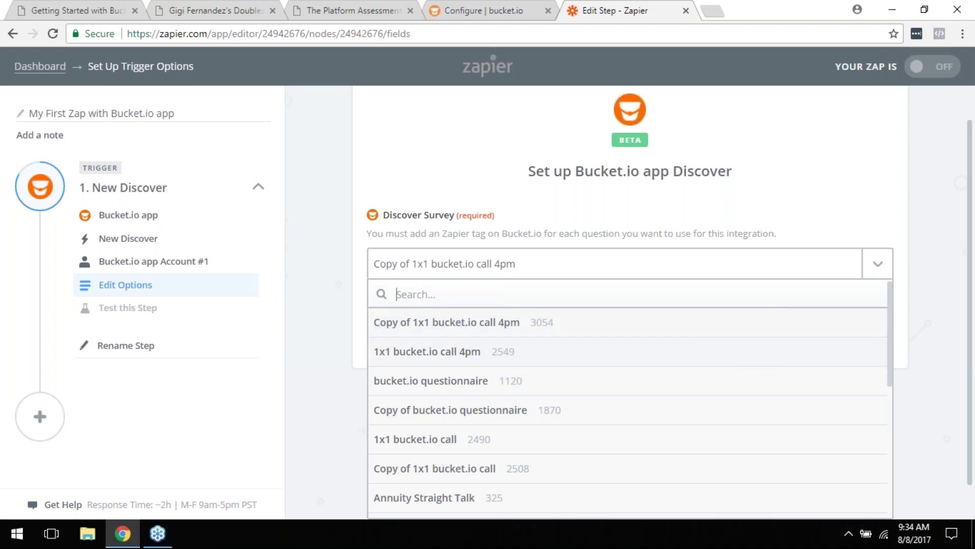
{"action": "left_click", "coordinate": [880, 267]}
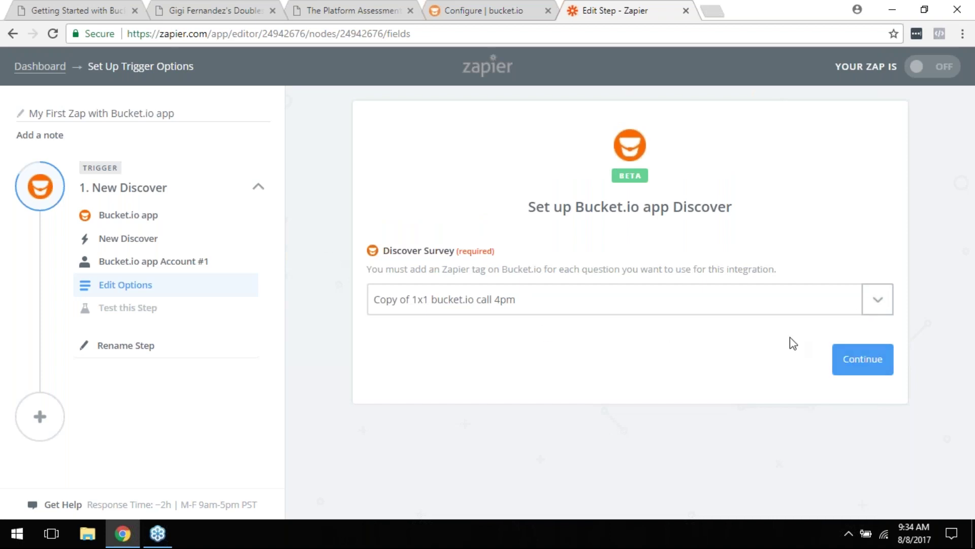
{"action": "left_click", "coordinate": [863, 378]}
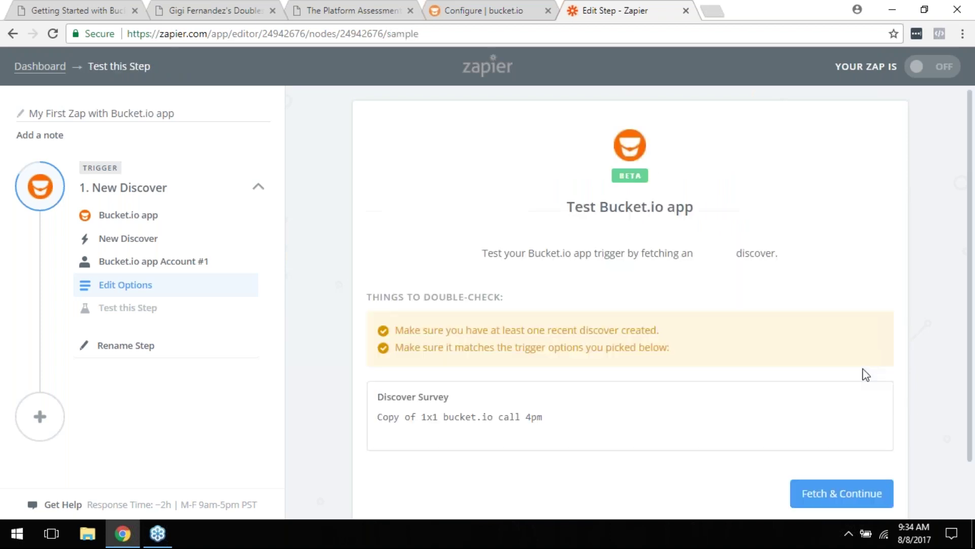
Step: Fetch a sample discover to test the New Discover trigger and finish it
{"action": "scroll", "coordinate": [695, 276], "scroll_direction": "down", "scroll_amount": 2}
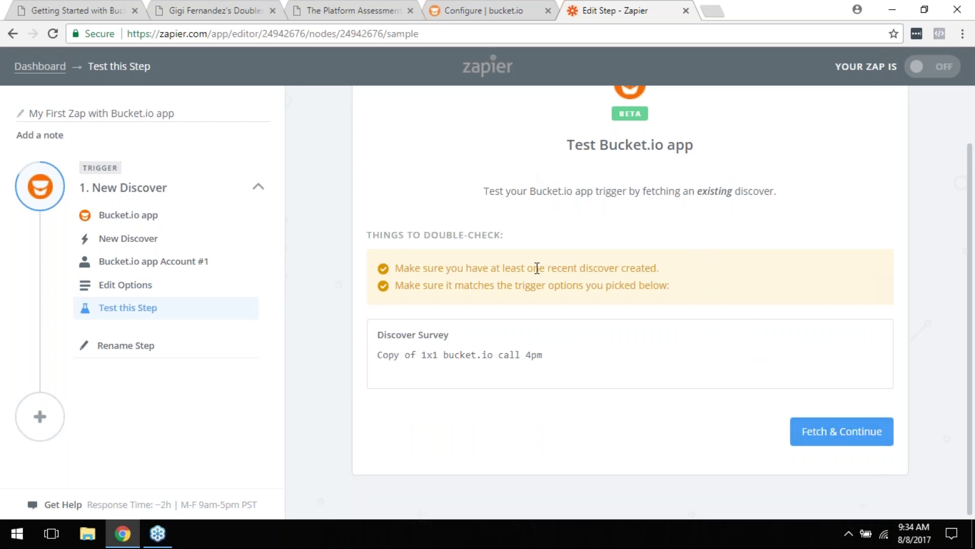
{"action": "left_click", "coordinate": [869, 433]}
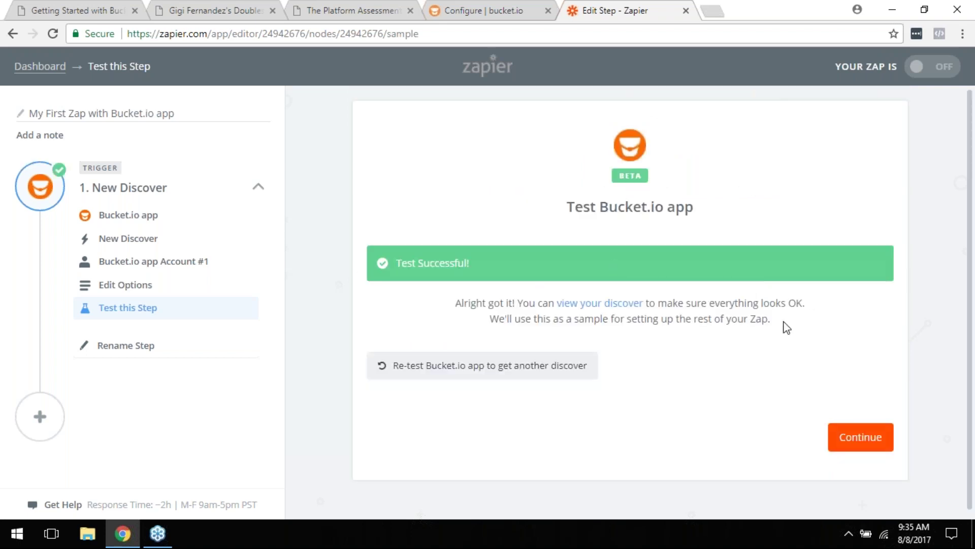
{"action": "left_click", "coordinate": [860, 437]}
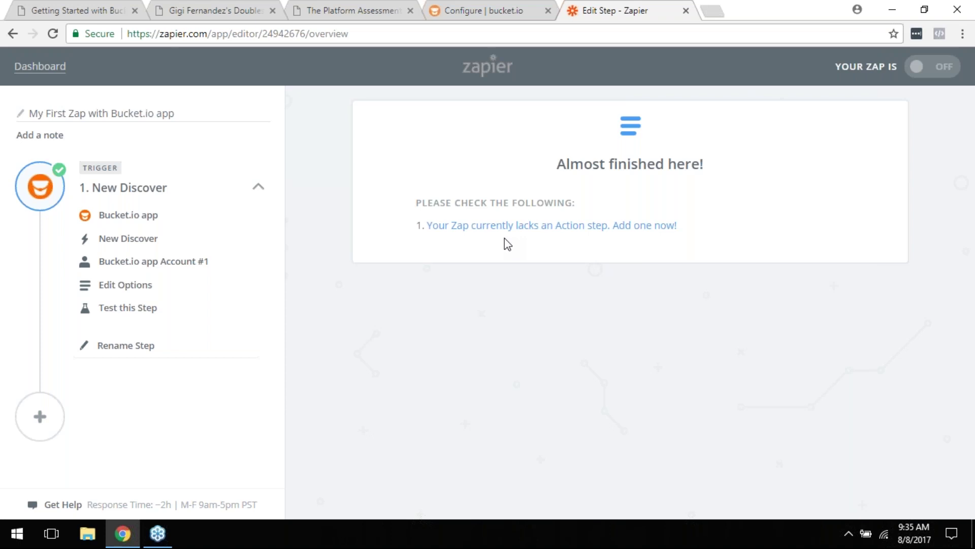
Step: Add an action step, trying app searches 'mailc', 'drip', 'infusio' before picking ActiveCampaign
{"action": "left_click", "coordinate": [514, 227]}
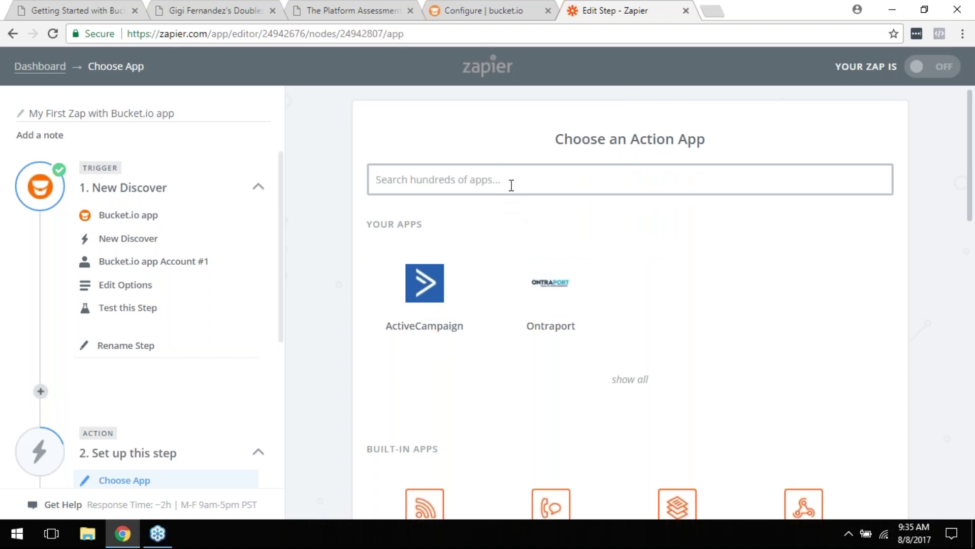
{"action": "type", "text": "mailc"}
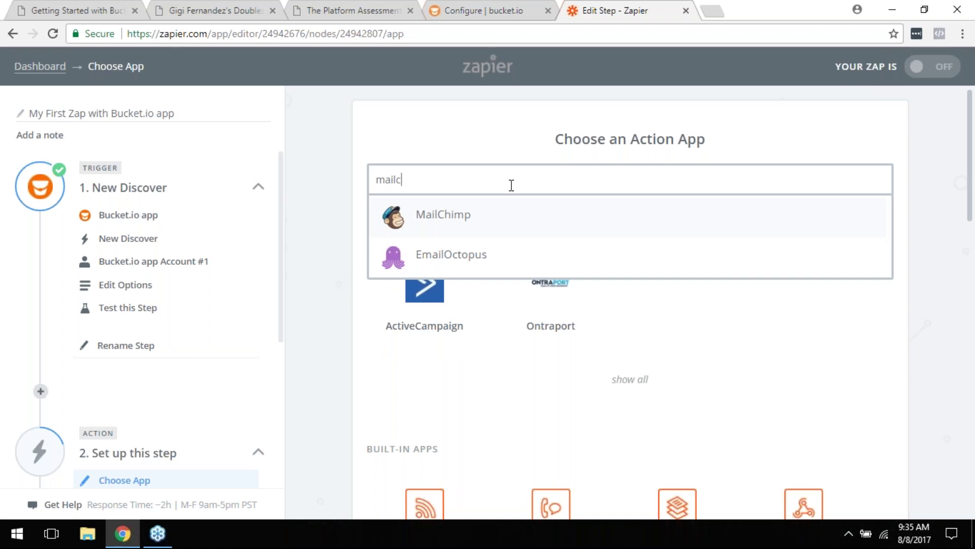
{"action": "double_click", "coordinate": [512, 186]}
{"action": "type", "text": "drip"}
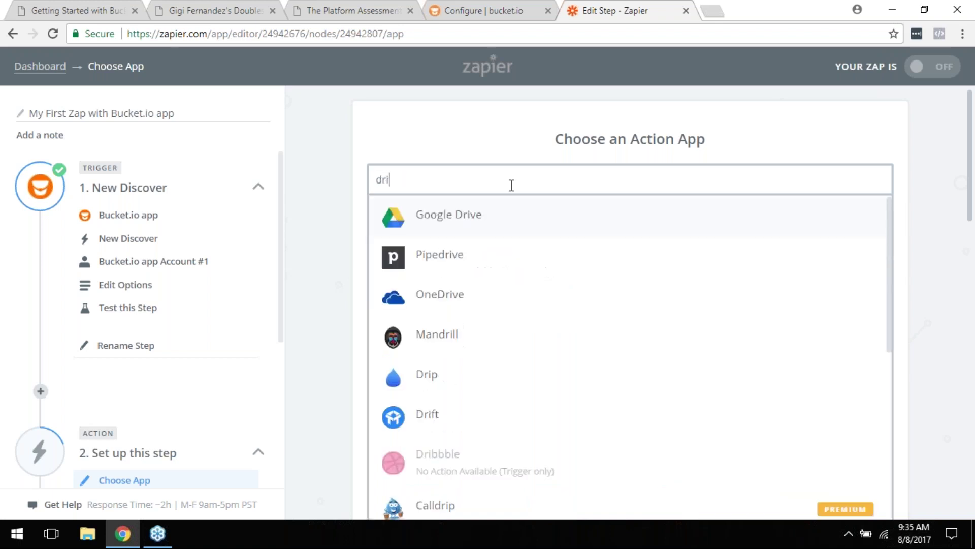
{"action": "key", "text": "BackSpace"}
{"action": "key", "text": "BackSpace"}
{"action": "key", "text": "BackSpace"}
{"action": "key", "text": "BackSpace"}
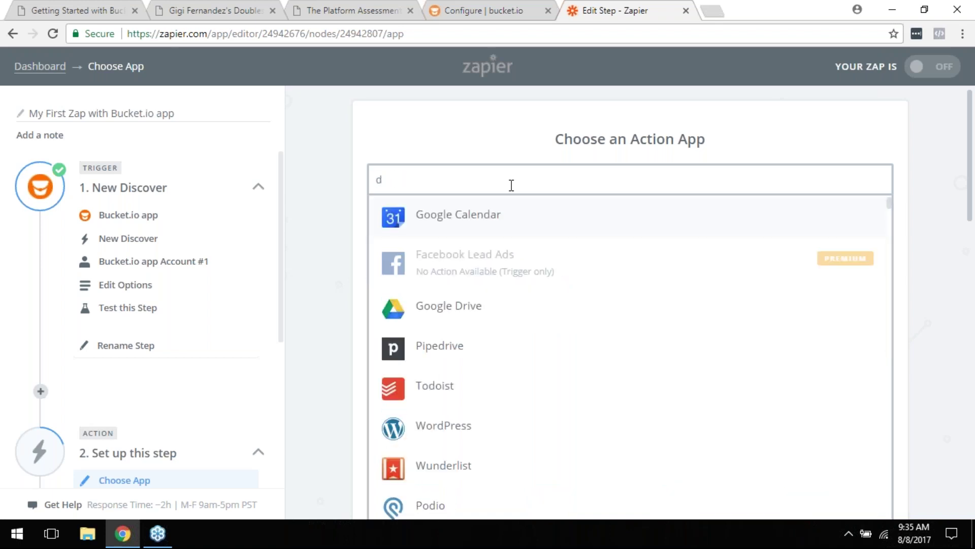
{"action": "type", "text": "infusio"}
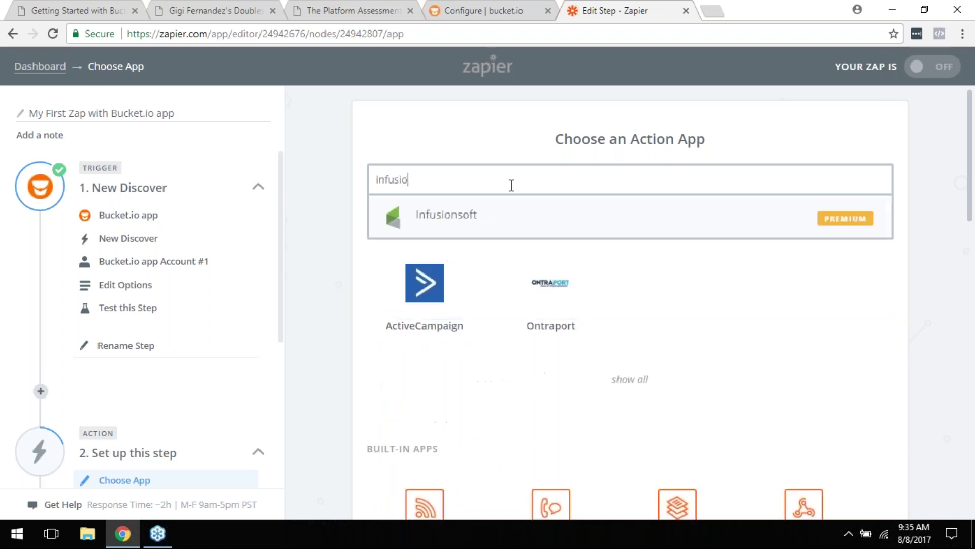
{"action": "double_click", "coordinate": [461, 176]}
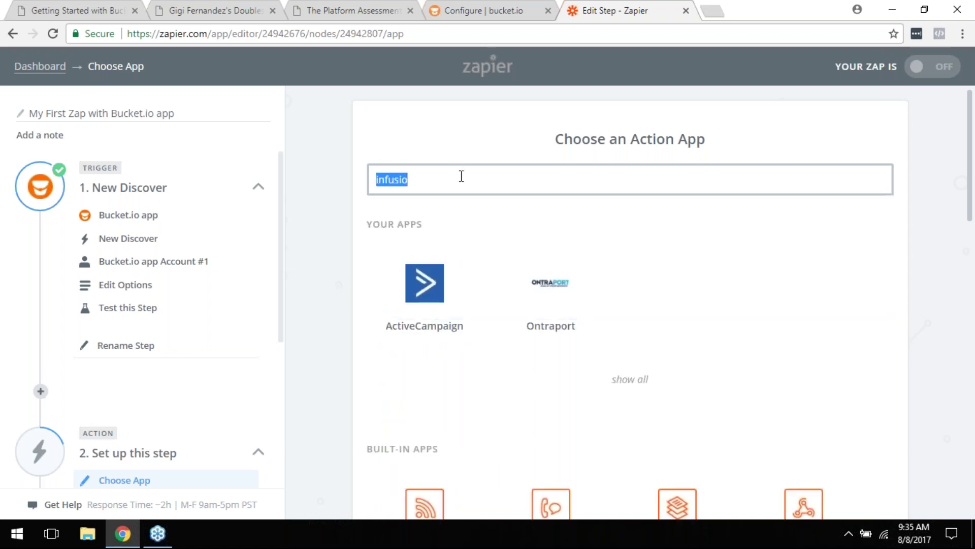
{"action": "left_click", "coordinate": [417, 310]}
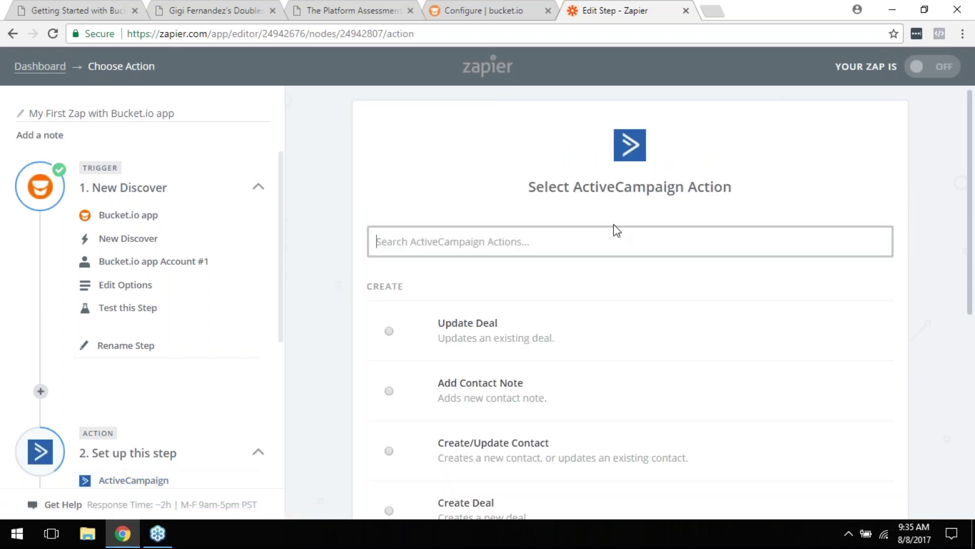
Step: Scroll through ActiveCampaign actions like Update Deal, Create/Update Contact and Add Contact to Automation
{"action": "scroll", "coordinate": [616, 229], "scroll_direction": "down", "scroll_amount": 2}
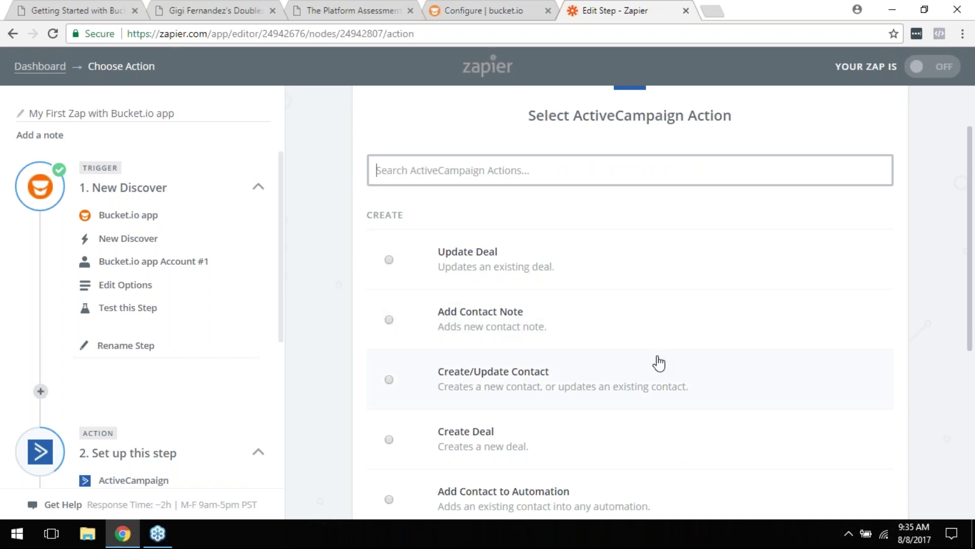
{"action": "scroll", "coordinate": [577, 392], "scroll_direction": "down", "scroll_amount": 3}
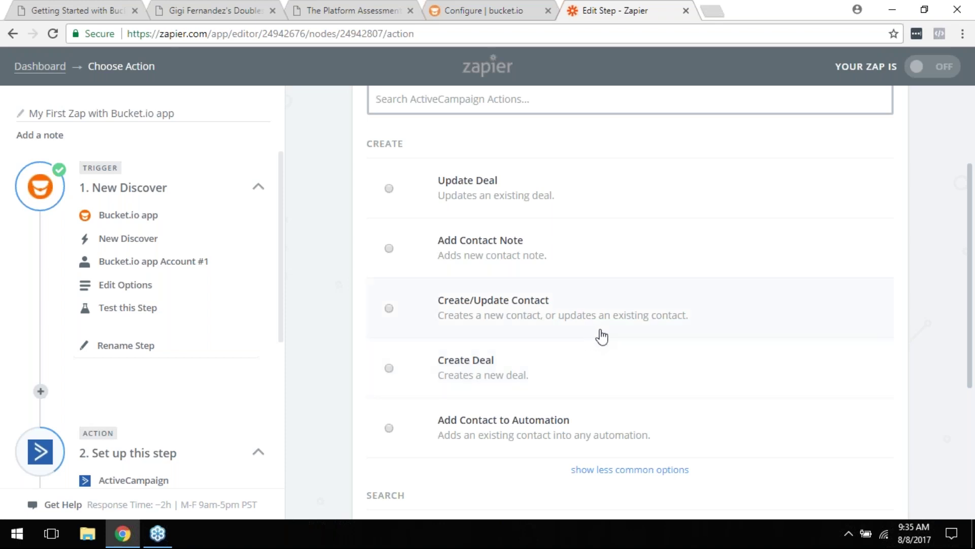
{"action": "scroll", "coordinate": [606, 336], "scroll_direction": "up", "scroll_amount": 2}
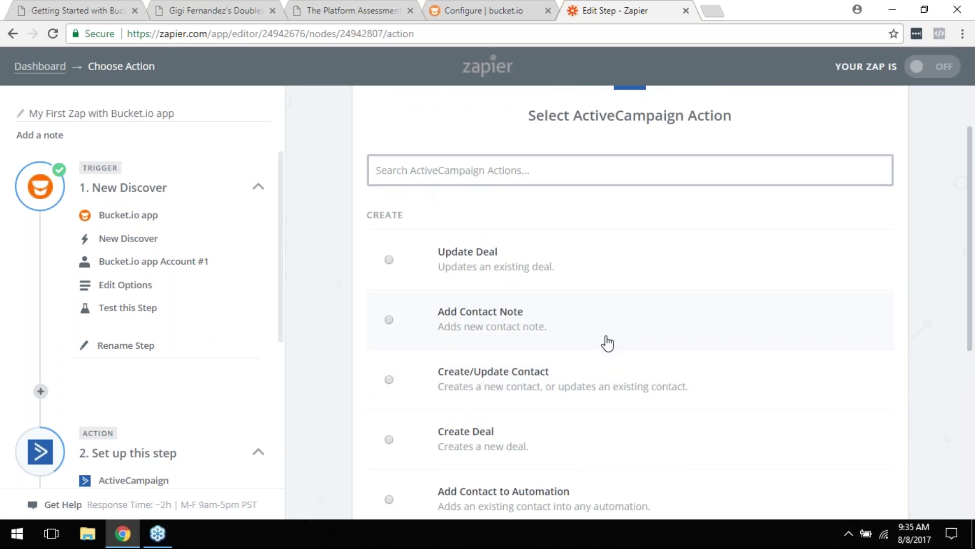
{"action": "scroll", "coordinate": [605, 342], "scroll_direction": "down", "scroll_amount": 3}
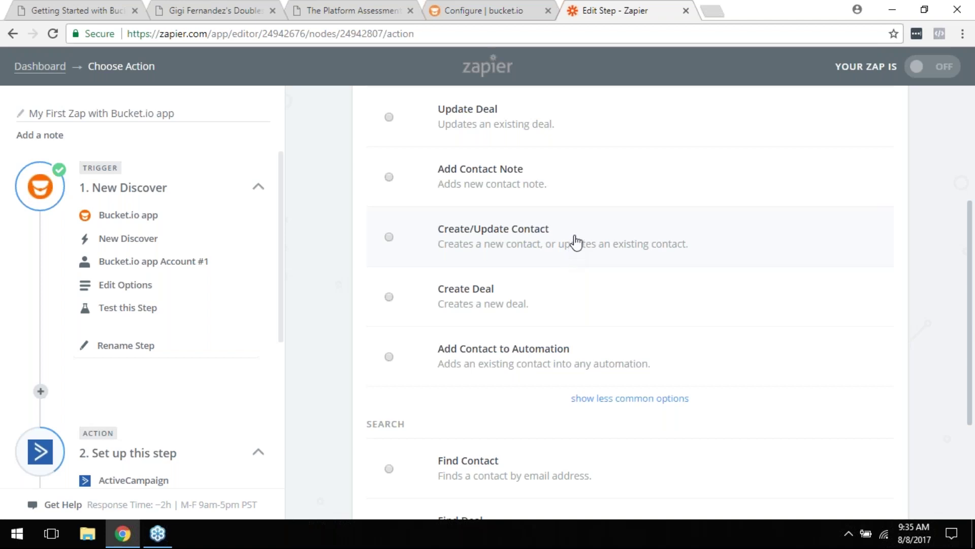
{"action": "scroll", "coordinate": [143, 260], "scroll_direction": "down", "scroll_amount": 4}
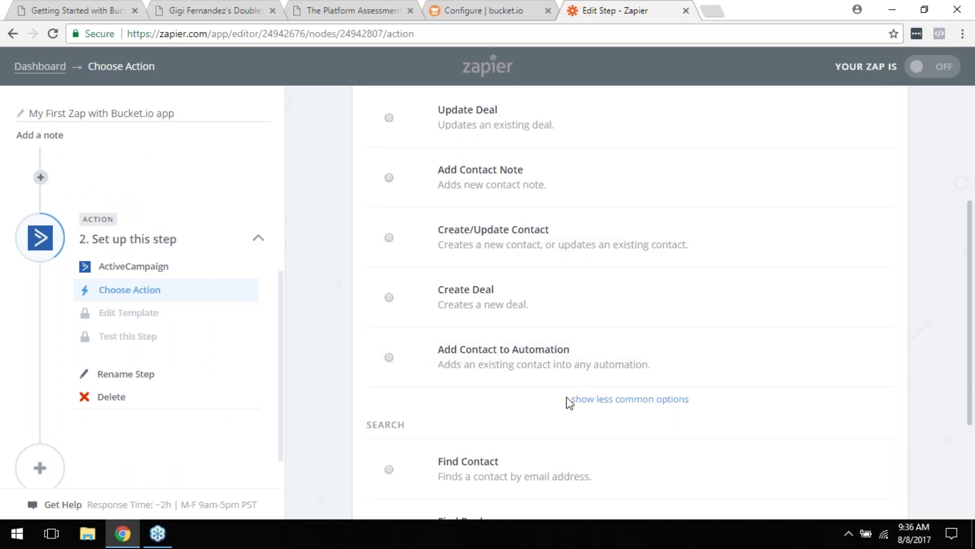
{"action": "scroll", "coordinate": [568, 391], "scroll_direction": "up", "scroll_amount": 4}
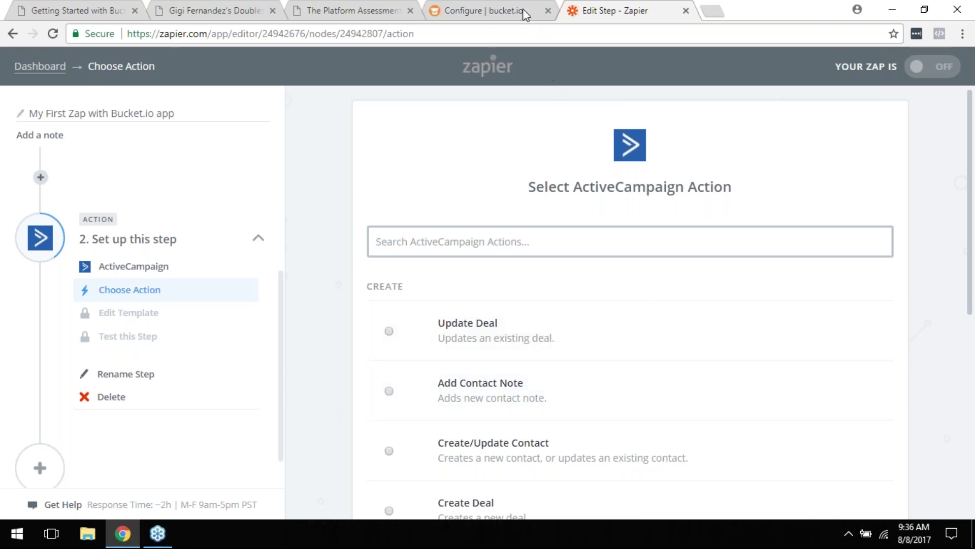
Step: Delete the 'Copy of' prefix and append '8-8' to the survey name
{"action": "left_click", "coordinate": [498, 9]}
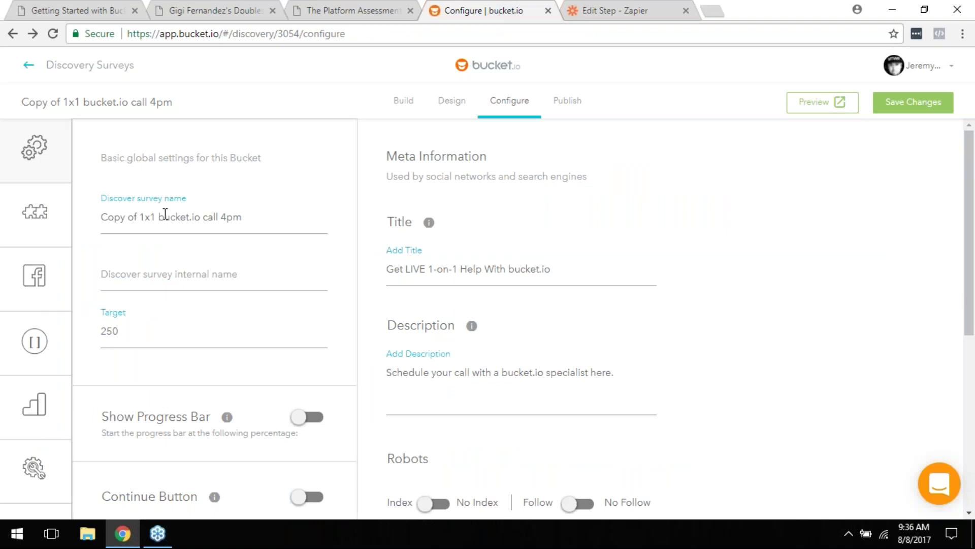
{"action": "left_click_drag", "start_coordinate": [138, 216], "coordinate": [96, 215]}
{"action": "key", "text": "BackSpace"}
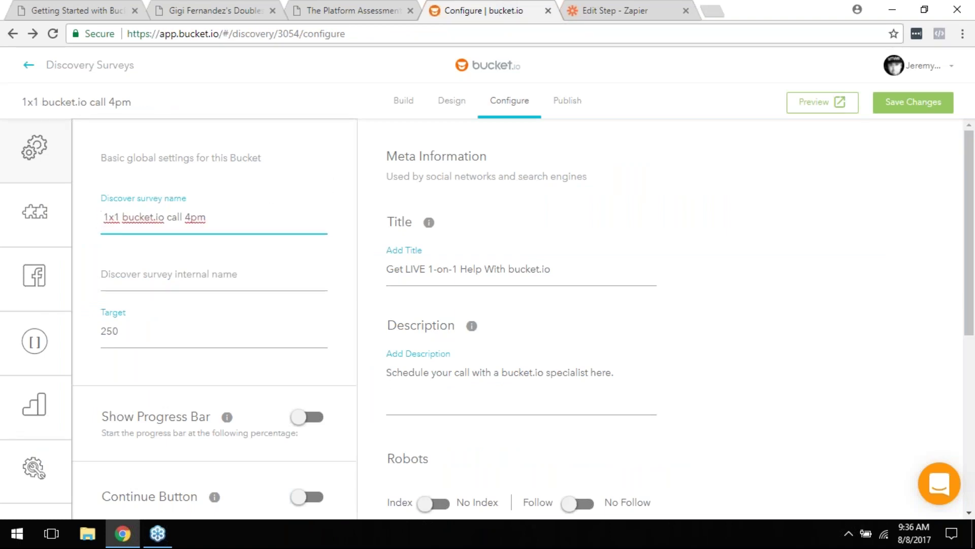
{"action": "left_click", "coordinate": [248, 220]}
{"action": "type", "text": "8-8"}
{"action": "left_click", "coordinate": [261, 264]}
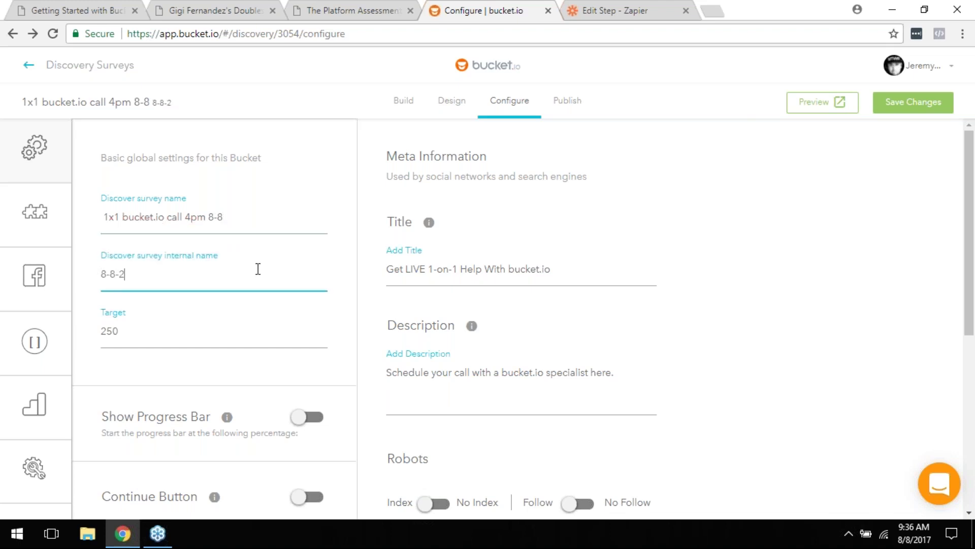
Step: Change '4pm' to '9am' in the survey name and save the settings
{"action": "left_click", "coordinate": [196, 216]}
{"action": "key", "text": "BackSpace"}
{"action": "key", "text": "BackSpace"}
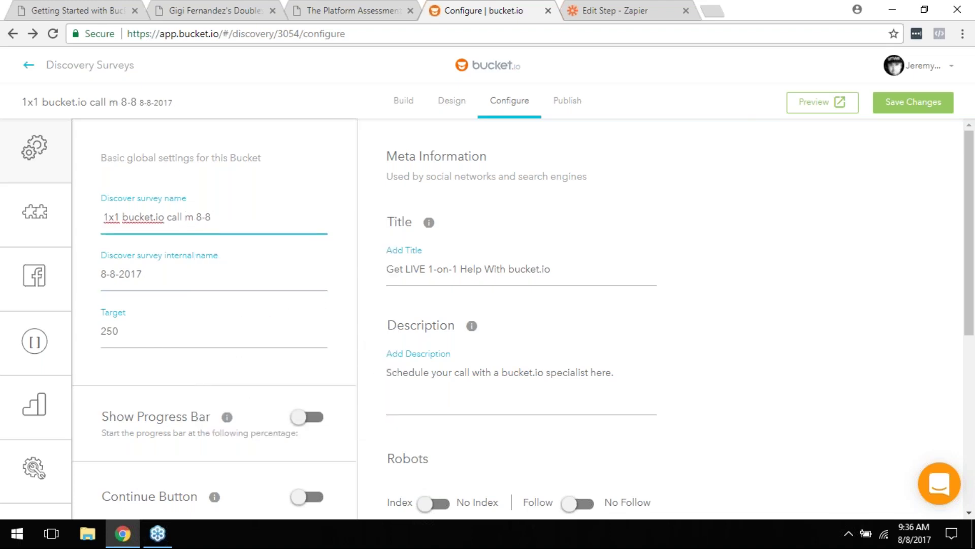
{"action": "type", "text": "9a"}
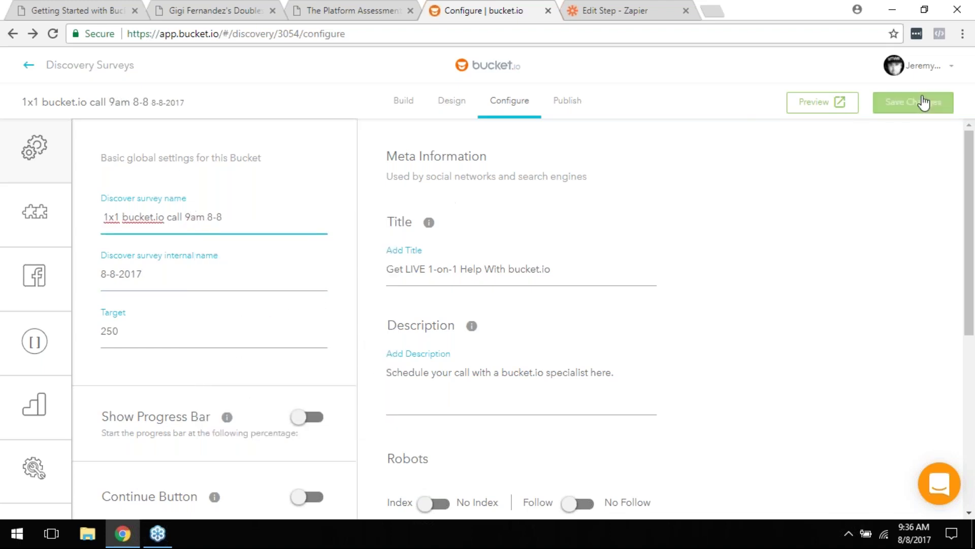
{"action": "left_click", "coordinate": [909, 102]}
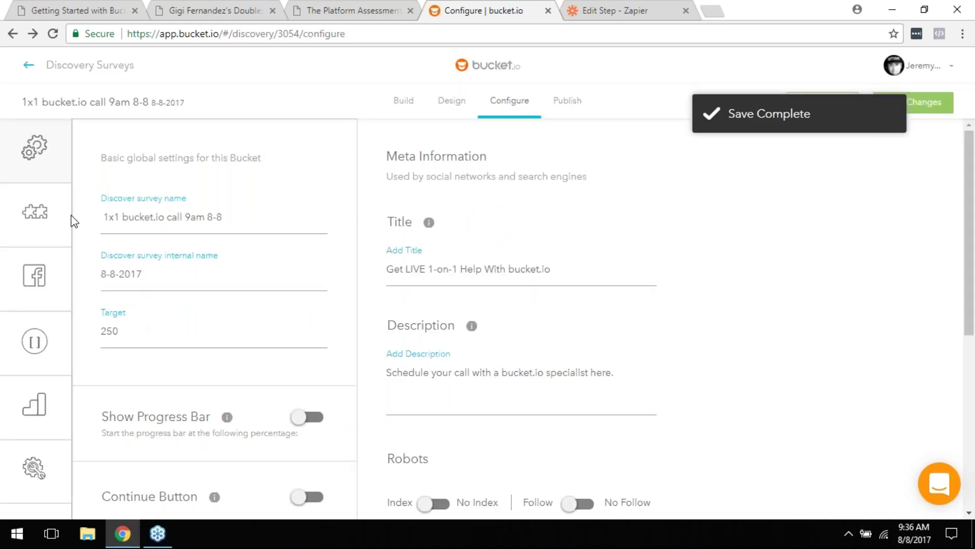
{"action": "mouse_move", "coordinate": [28, 213]}
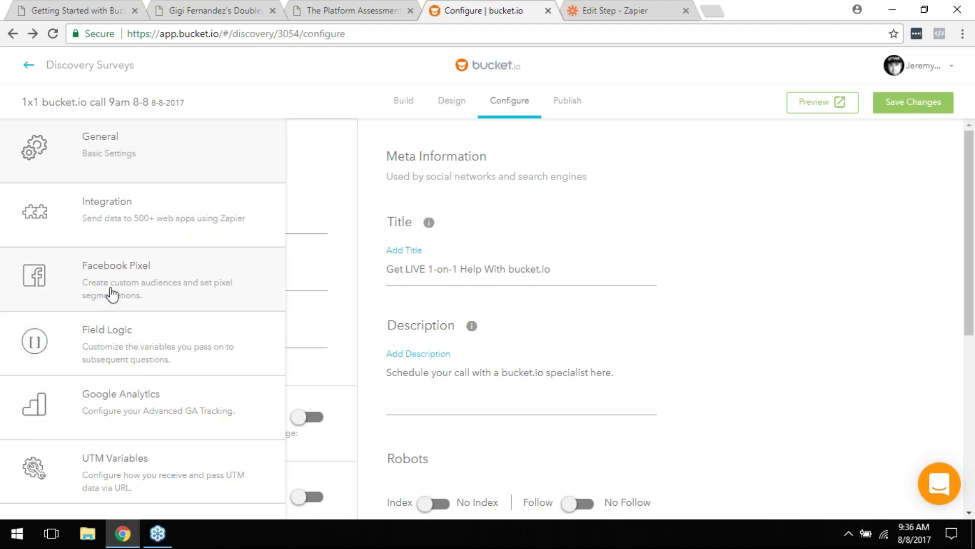
Step: Switch the Facebook Pixel integration on, then back off
{"action": "left_click", "coordinate": [71, 289]}
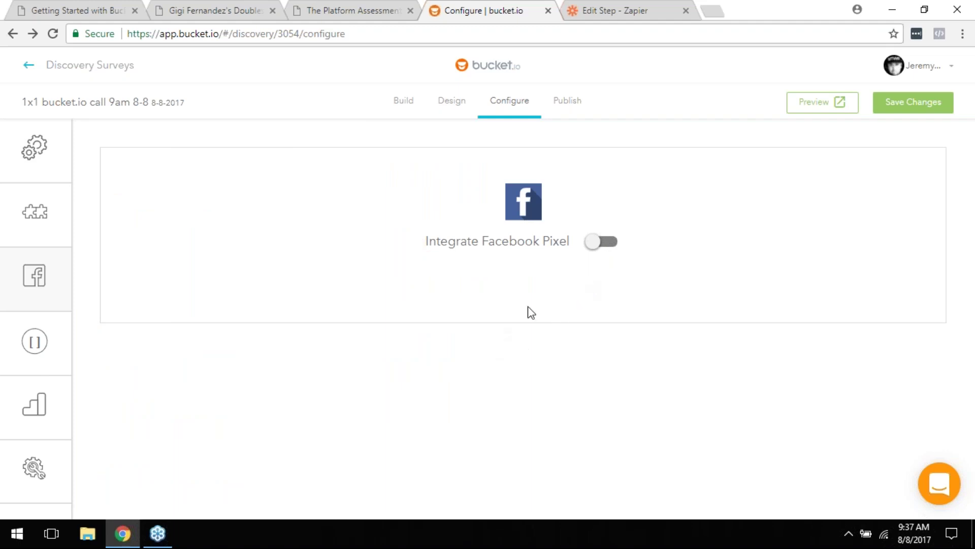
{"action": "left_click", "coordinate": [589, 243]}
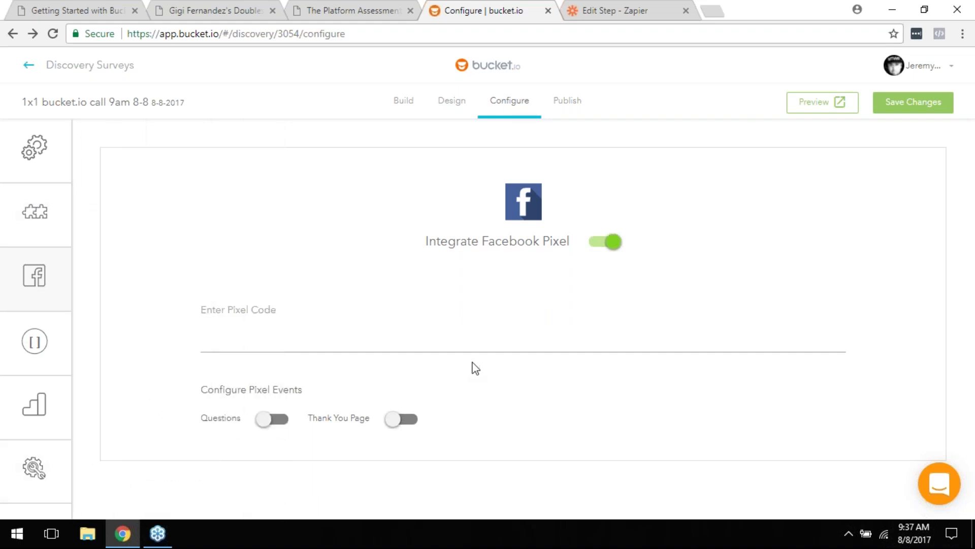
{"action": "left_click", "coordinate": [603, 244]}
Step: Bring up the Field Logic settings from the sidebar
{"action": "mouse_move", "coordinate": [35, 341]}
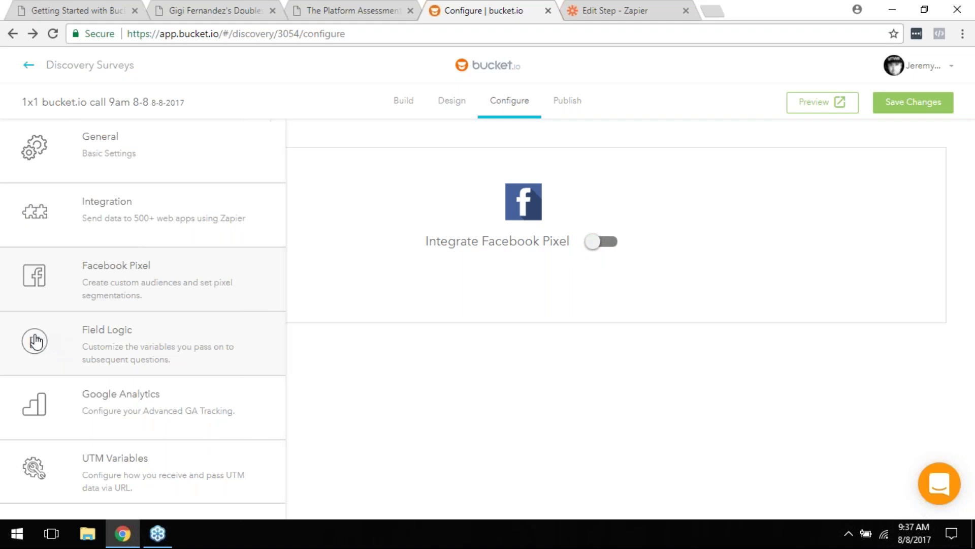
{"action": "left_click", "coordinate": [98, 349]}
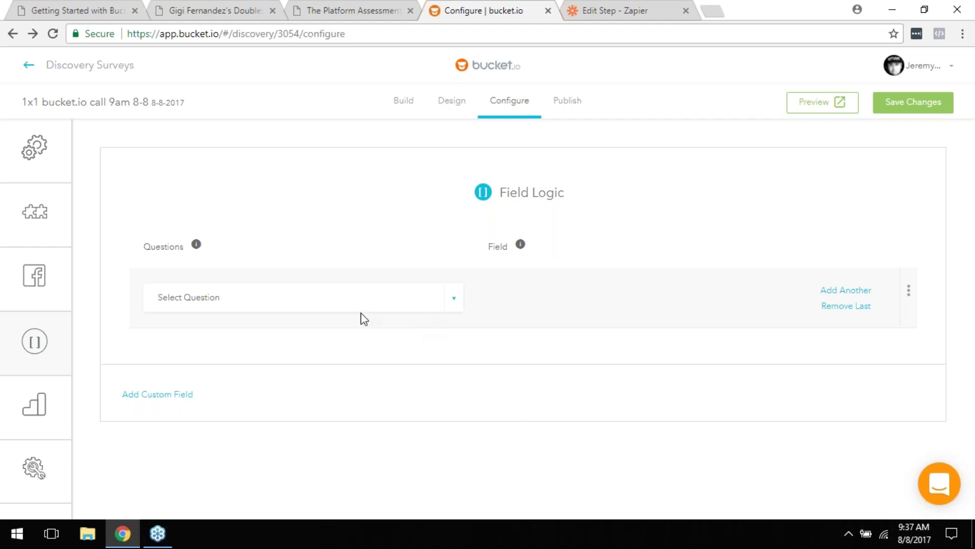
{"action": "mouse_move", "coordinate": [35, 353]}
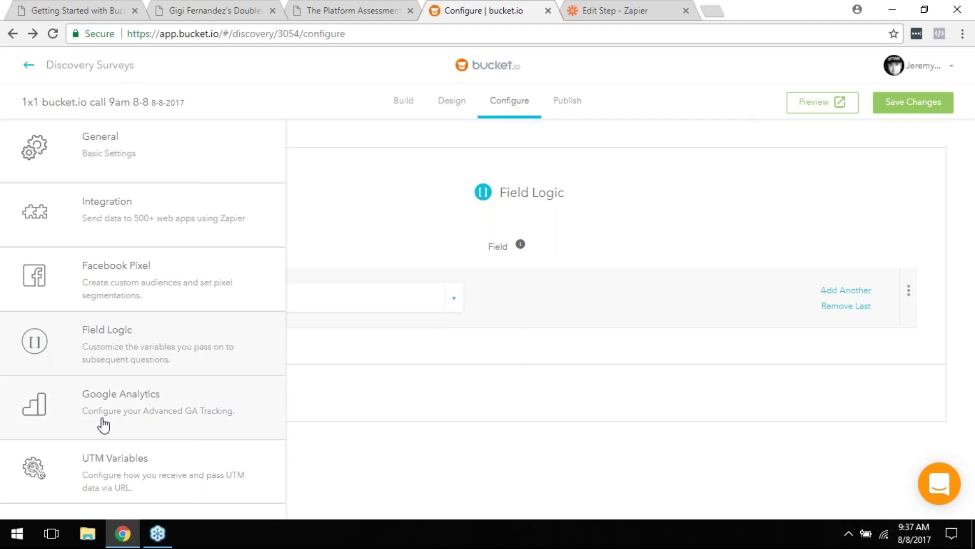
Step: Turn on the Integrate Google Analytics toggle, leaving the Google Code field empty
{"action": "left_click", "coordinate": [94, 265]}
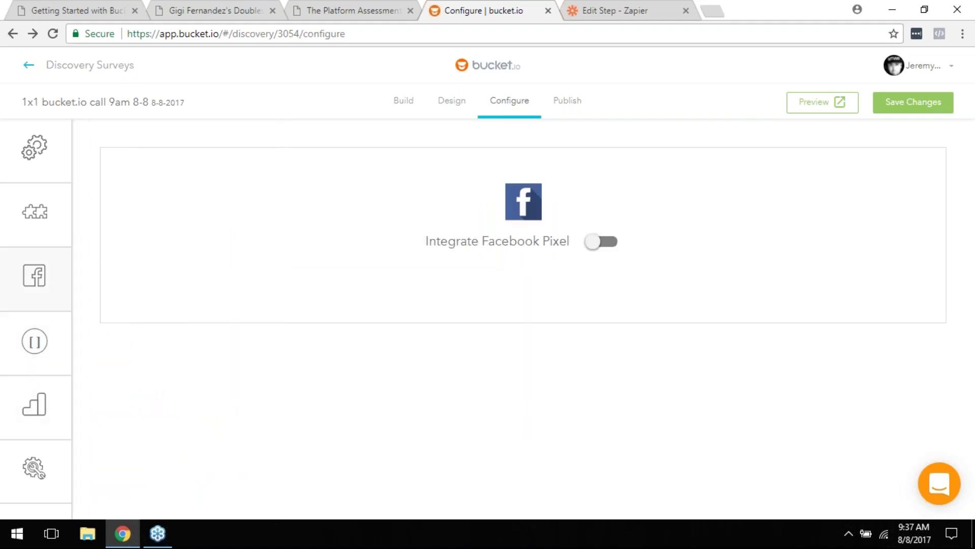
{"action": "mouse_move", "coordinate": [39, 348]}
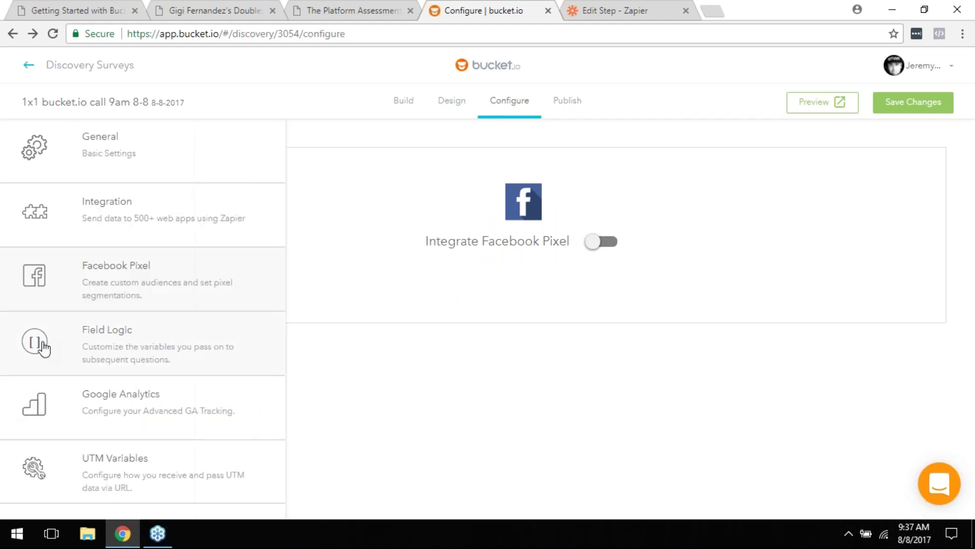
{"action": "left_click", "coordinate": [84, 415]}
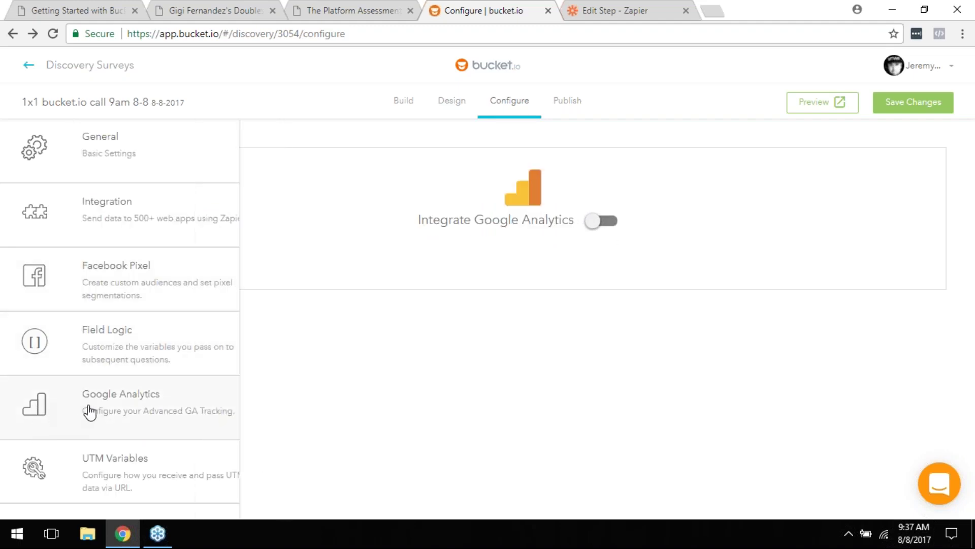
{"action": "left_click", "coordinate": [616, 229]}
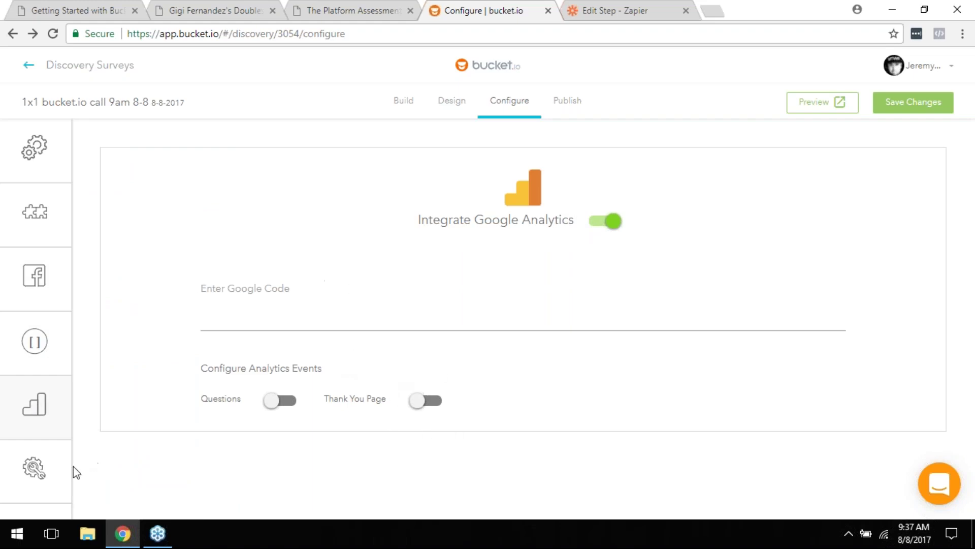
{"action": "mouse_move", "coordinate": [44, 482]}
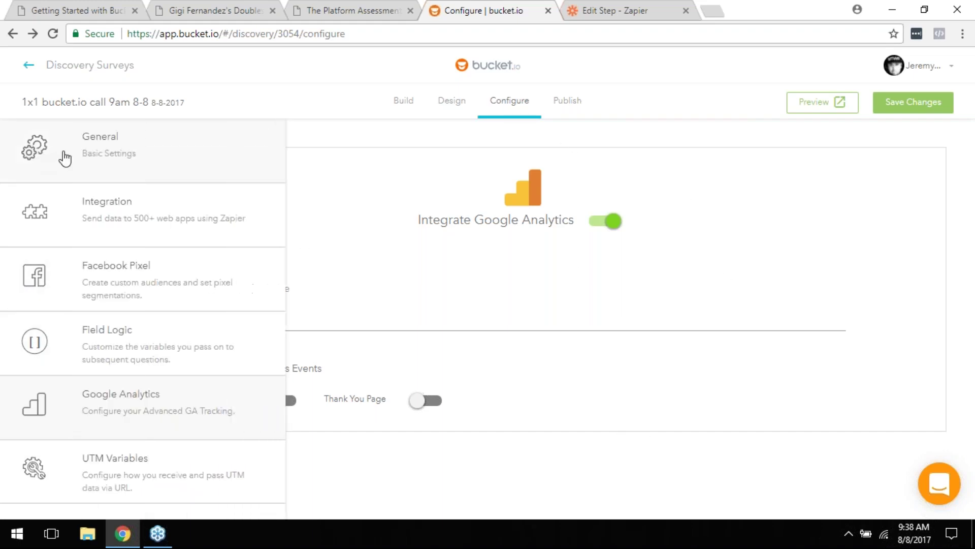
Step: Scroll through the General settings, then attempt the Publish tab, raising the unsaved-changes warning
{"action": "left_click", "coordinate": [109, 152]}
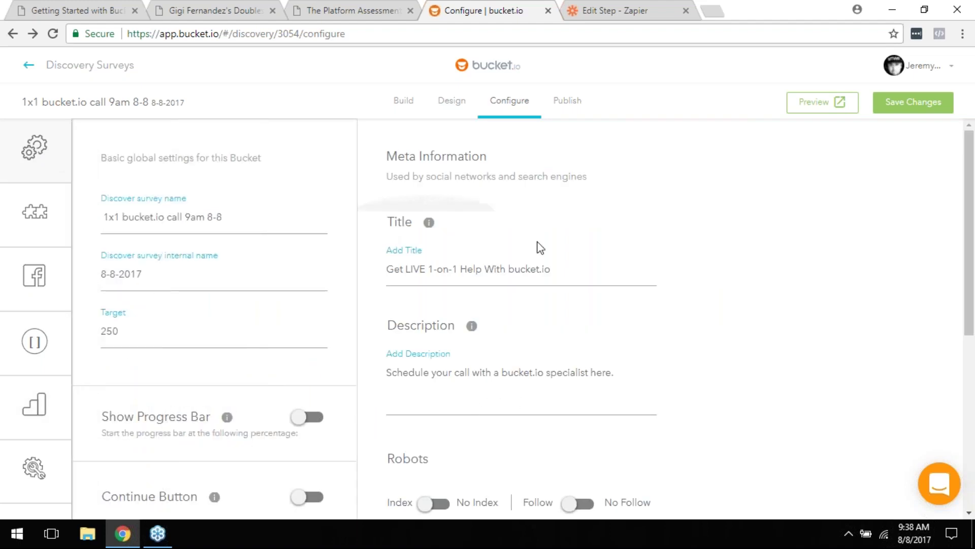
{"action": "scroll", "coordinate": [583, 336], "scroll_direction": "down", "scroll_amount": 3}
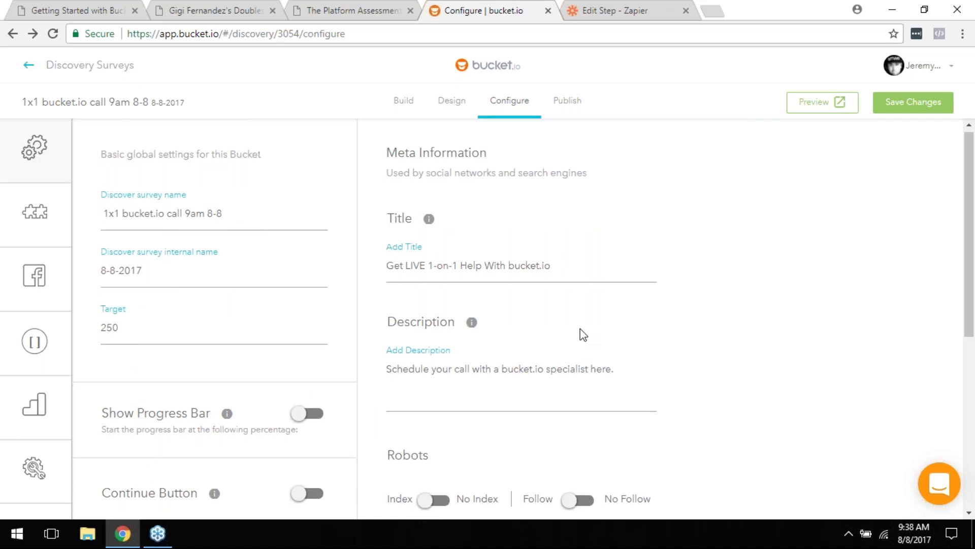
{"action": "scroll", "coordinate": [539, 447], "scroll_direction": "down", "scroll_amount": 3}
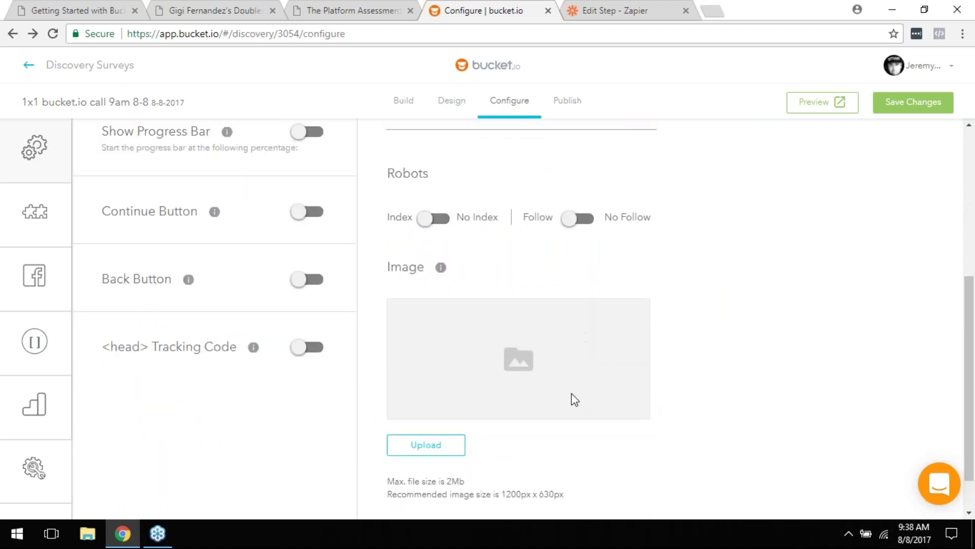
{"action": "scroll", "coordinate": [573, 398], "scroll_direction": "up", "scroll_amount": 4}
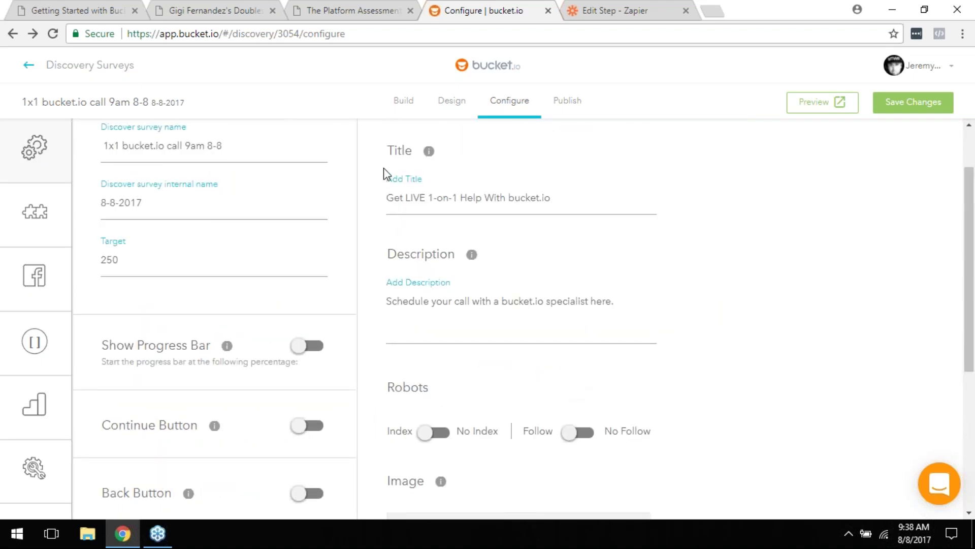
{"action": "left_click", "coordinate": [569, 101]}
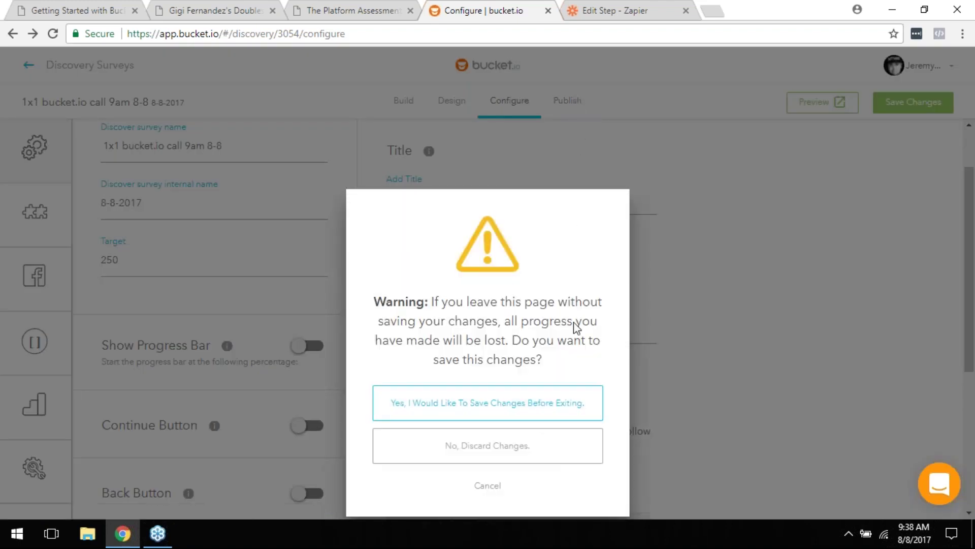
Step: Switch Google Analytics back off, save the settings, and continue to the Publish page
{"action": "left_click", "coordinate": [568, 418]}
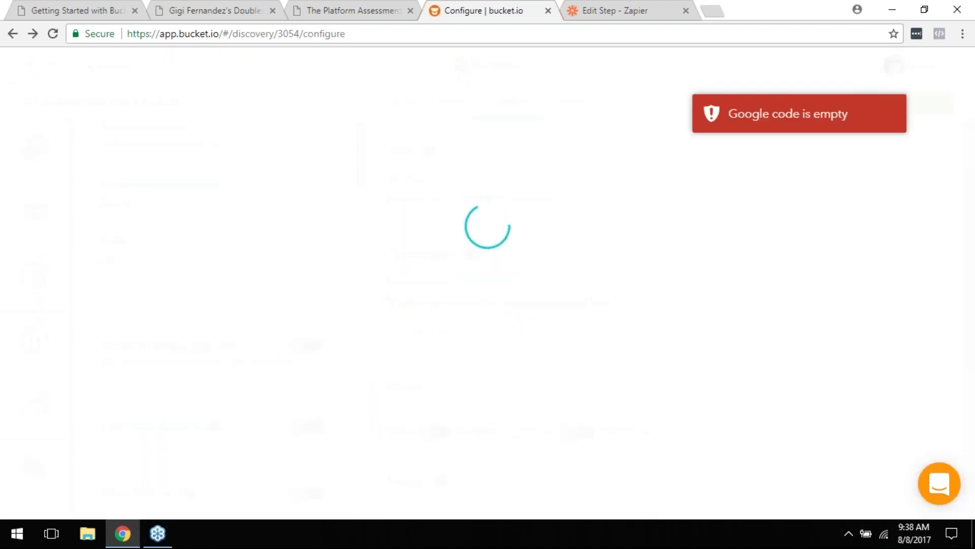
{"action": "mouse_move", "coordinate": [7, 382]}
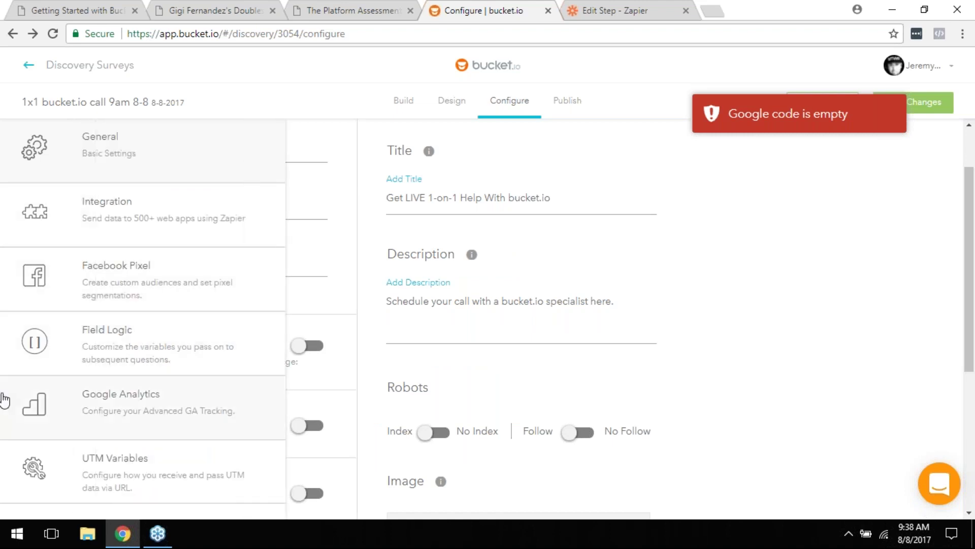
{"action": "left_click", "coordinate": [40, 411]}
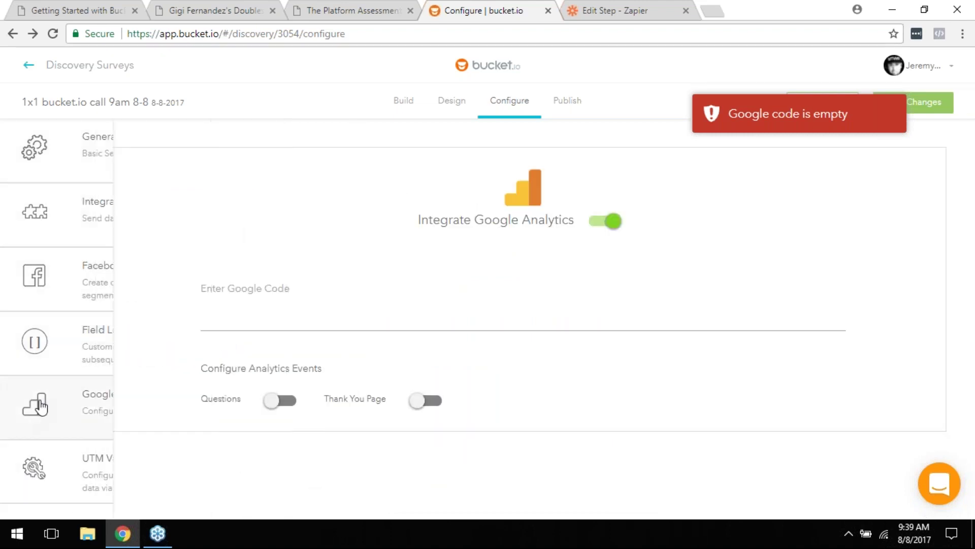
{"action": "left_click", "coordinate": [594, 226]}
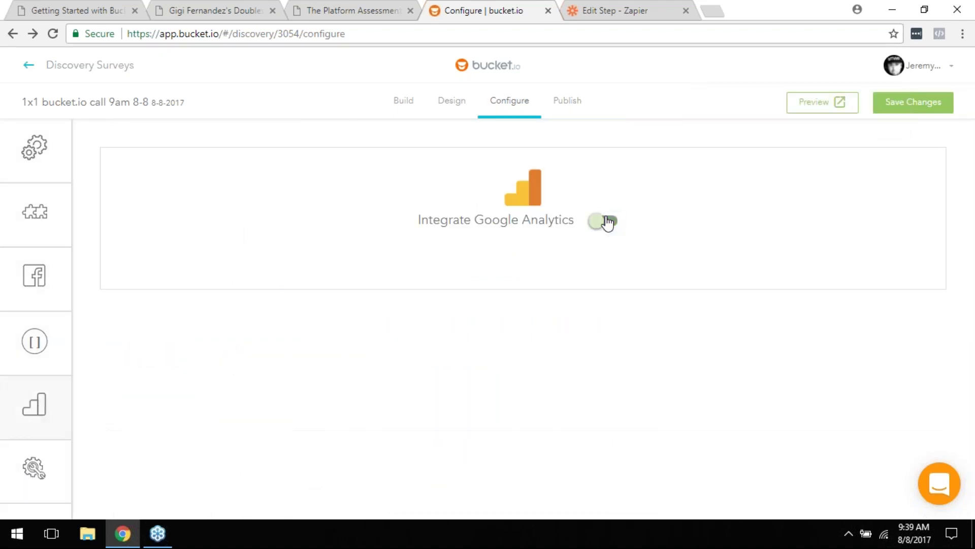
{"action": "left_click", "coordinate": [907, 108]}
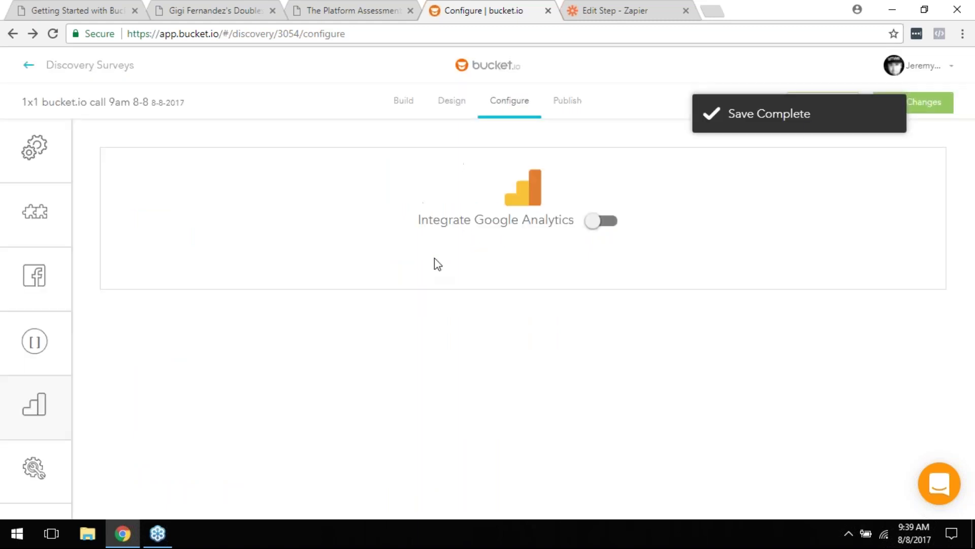
{"action": "left_click", "coordinate": [567, 100]}
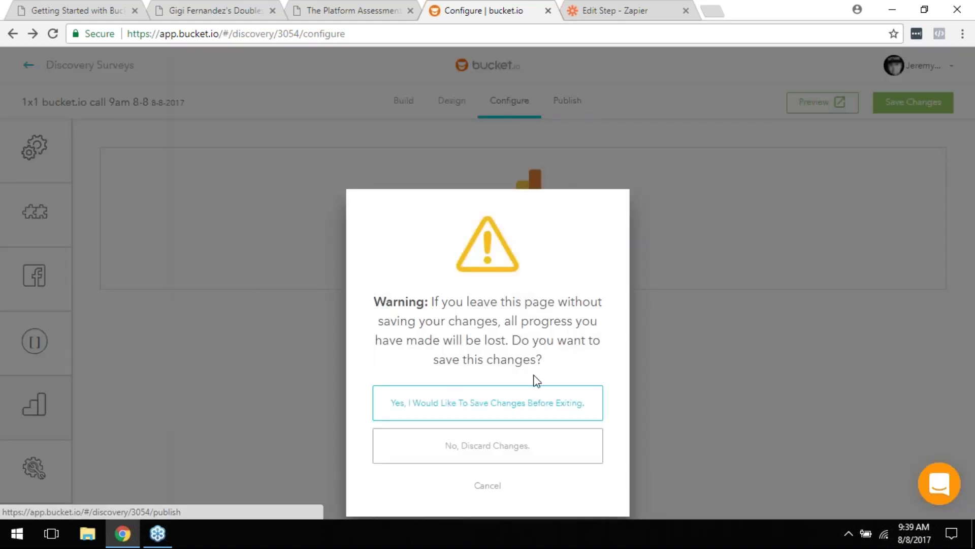
{"action": "left_click", "coordinate": [403, 405]}
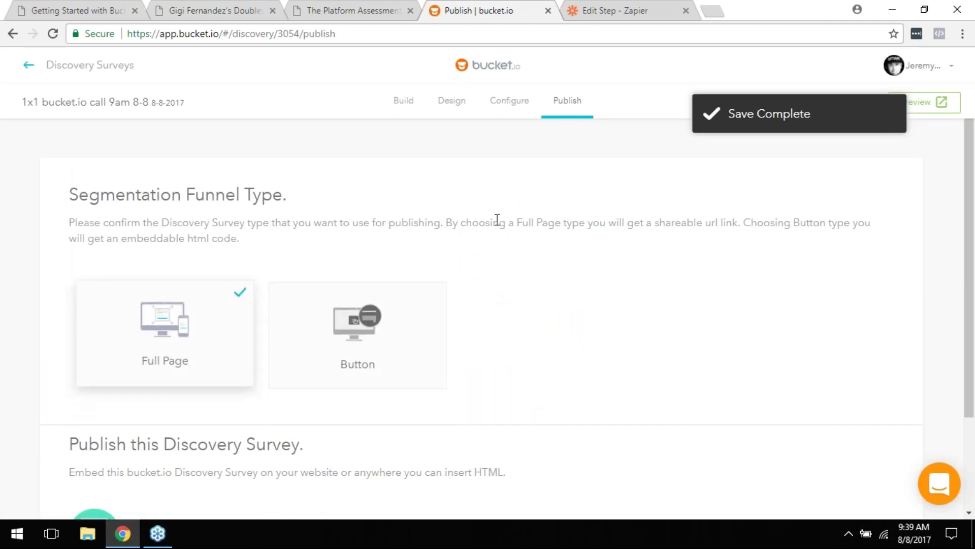
Step: Keep the Full Page publishing type and choose go.bucketsurveys.com as the domain
{"action": "left_click", "coordinate": [394, 354]}
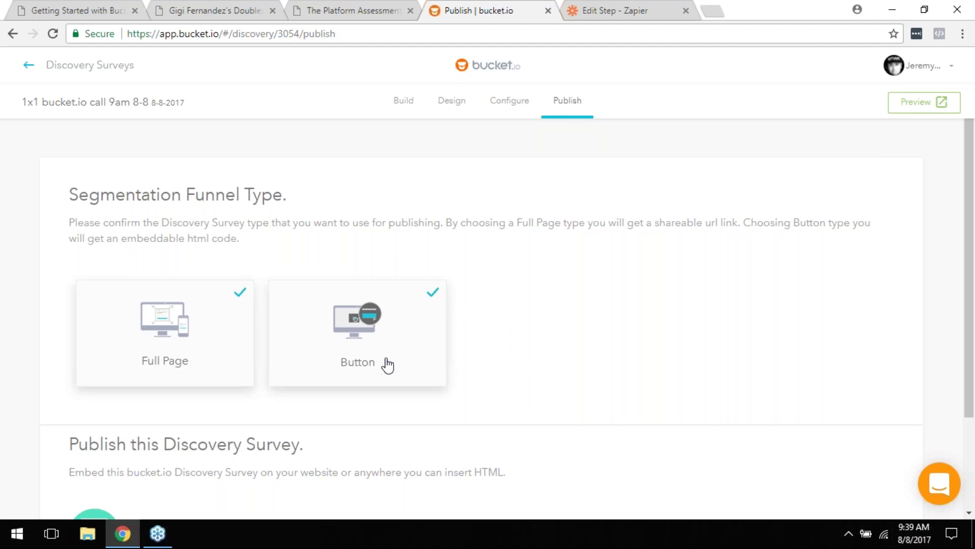
{"action": "left_click", "coordinate": [385, 367]}
{"action": "scroll", "coordinate": [385, 366], "scroll_direction": "down", "scroll_amount": 3}
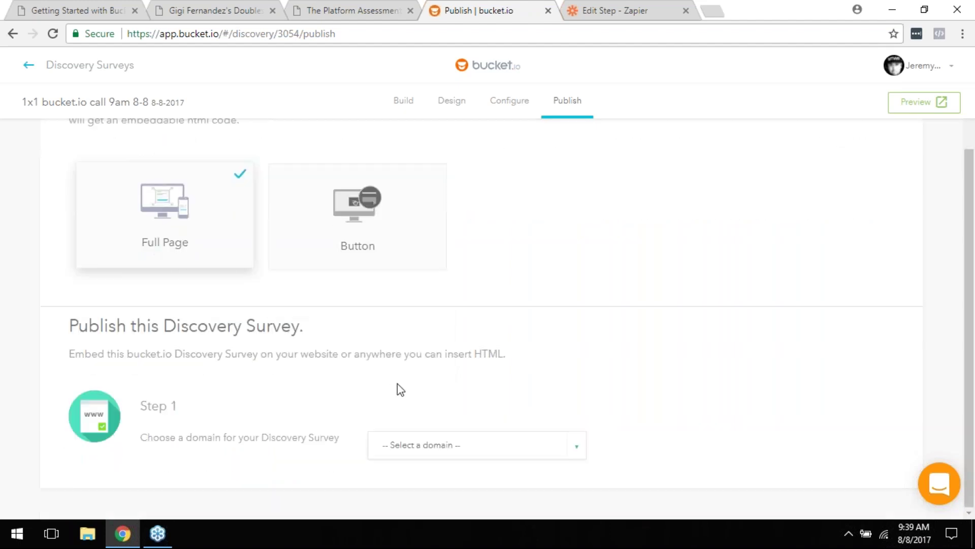
{"action": "left_click", "coordinate": [422, 454]}
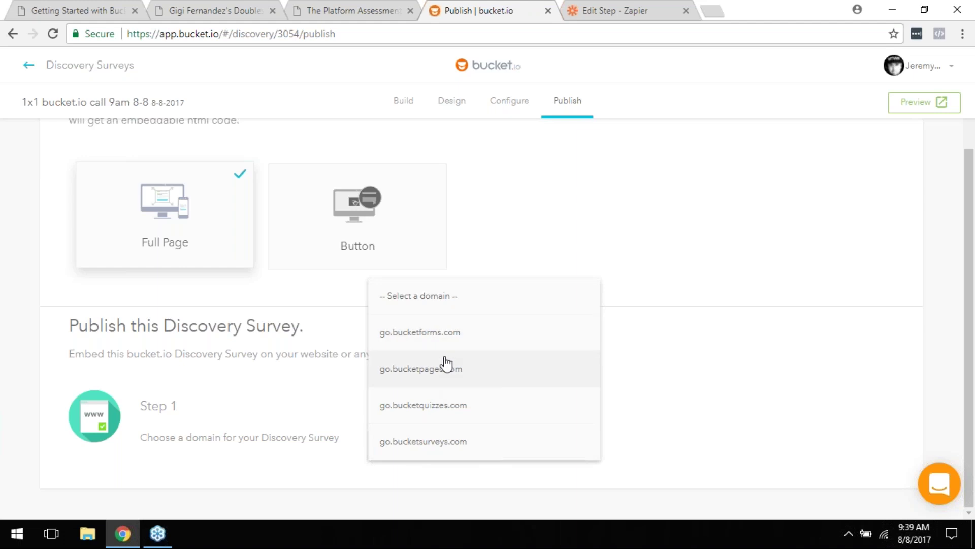
{"action": "left_click", "coordinate": [433, 442]}
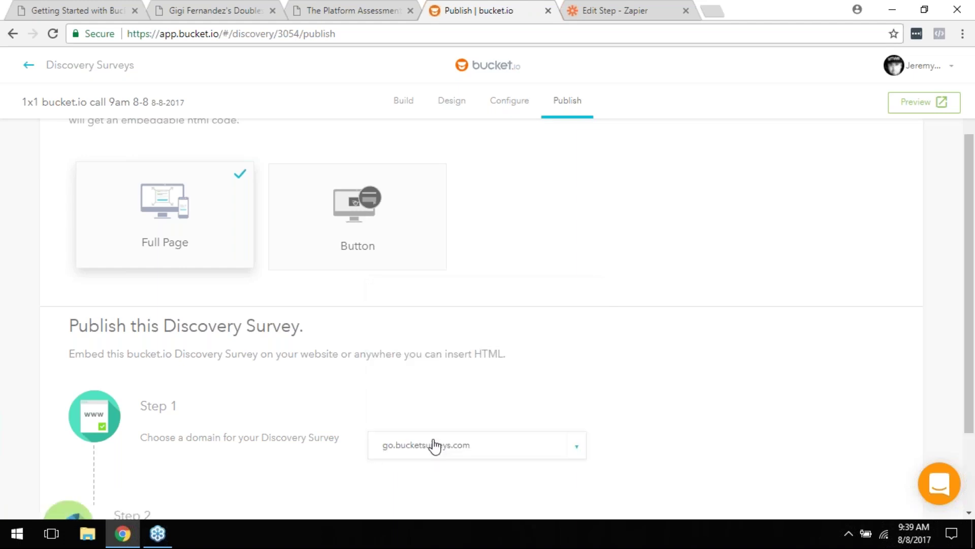
Step: Publish the survey despite the missing welcome page and copy its share link
{"action": "scroll", "coordinate": [564, 401], "scroll_direction": "down", "scroll_amount": 3}
{"action": "left_click", "coordinate": [302, 424]}
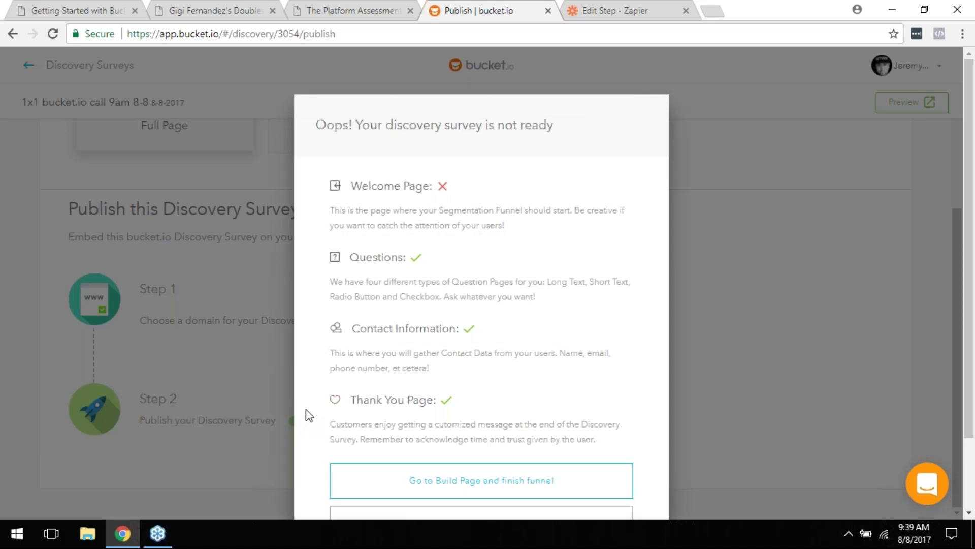
{"action": "scroll", "coordinate": [519, 254], "scroll_direction": "down", "scroll_amount": 2}
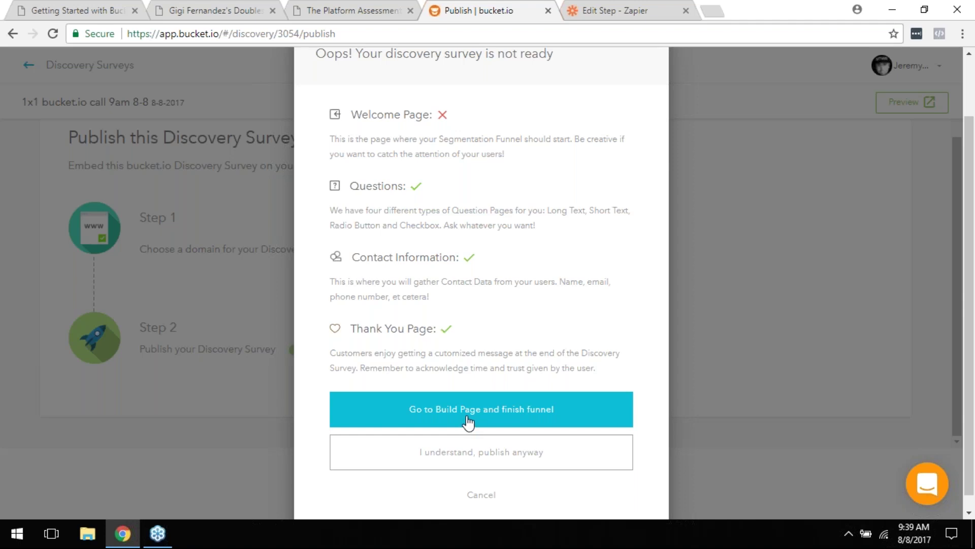
{"action": "left_click", "coordinate": [553, 455]}
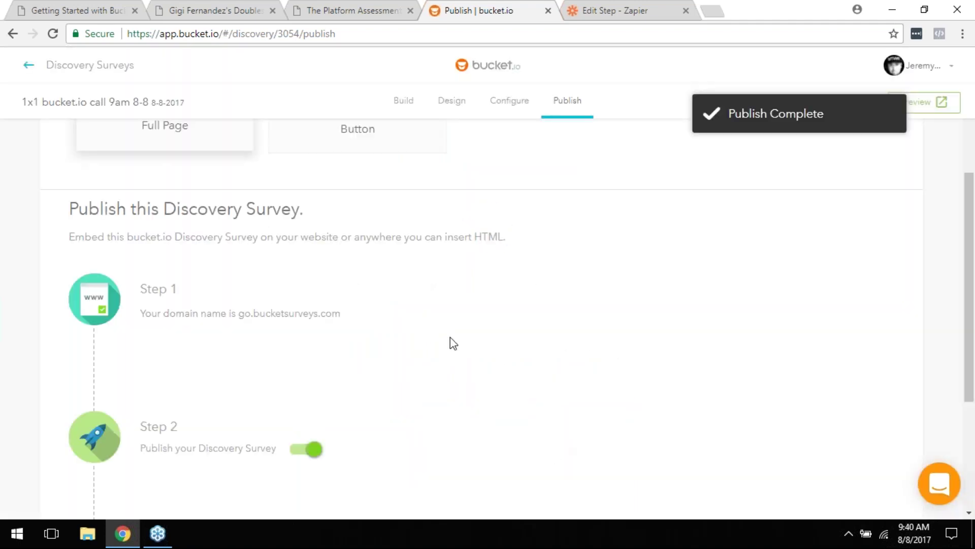
{"action": "scroll", "coordinate": [453, 345], "scroll_direction": "down", "scroll_amount": 4}
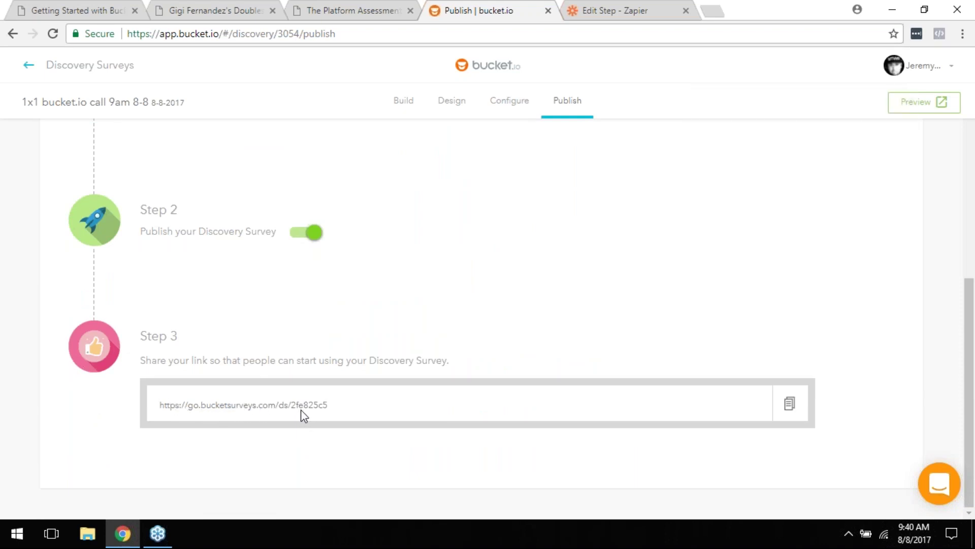
{"action": "left_click", "coordinate": [790, 403]}
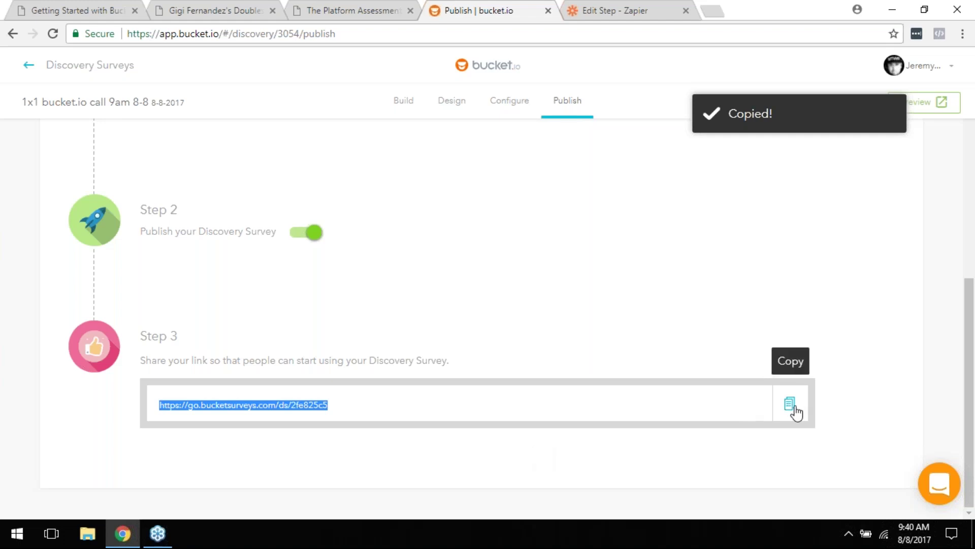
{"action": "left_click", "coordinate": [616, 10]}
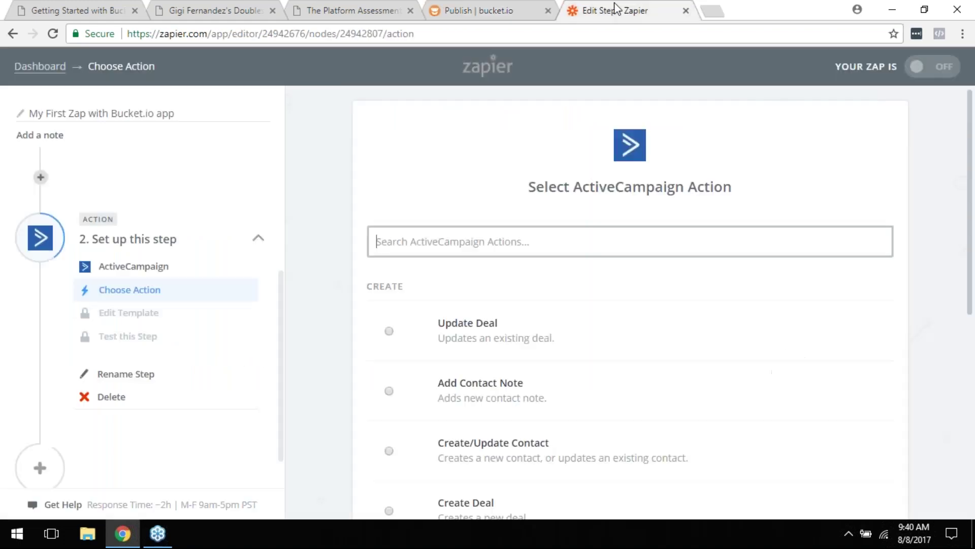
Step: Load the copied share link and submit 'Test' as the first answer
{"action": "left_click", "coordinate": [601, 38]}
{"action": "key", "text": "ctrl+v"}
{"action": "key", "text": "Return"}
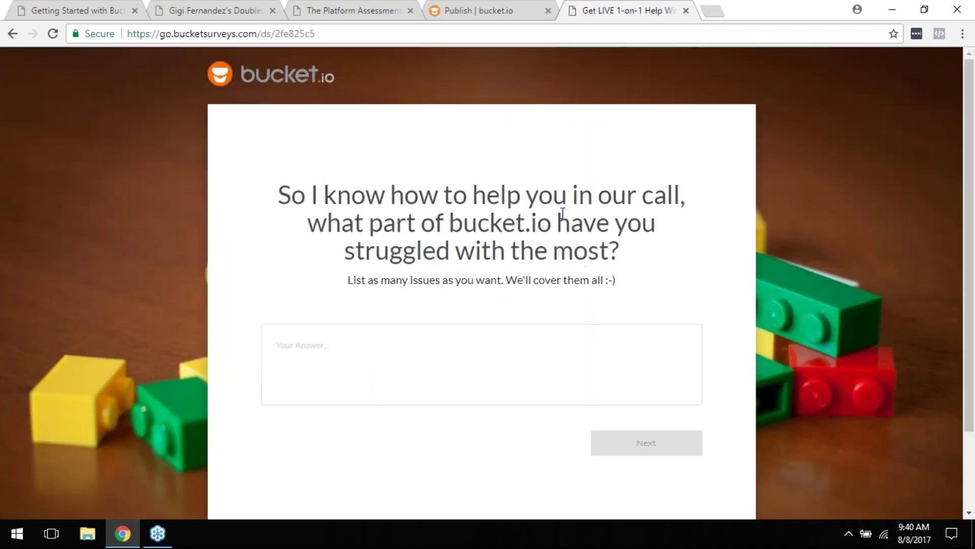
{"action": "scroll", "coordinate": [559, 216], "scroll_direction": "down", "scroll_amount": 2}
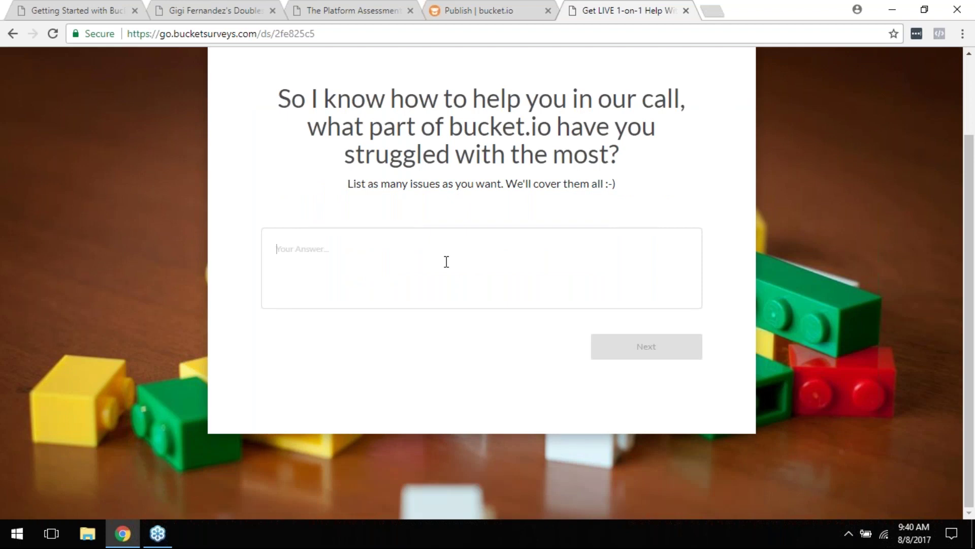
{"action": "scroll", "coordinate": [472, 282], "scroll_direction": "up", "scroll_amount": 2}
{"action": "scroll", "coordinate": [479, 292], "scroll_direction": "down", "scroll_amount": 1}
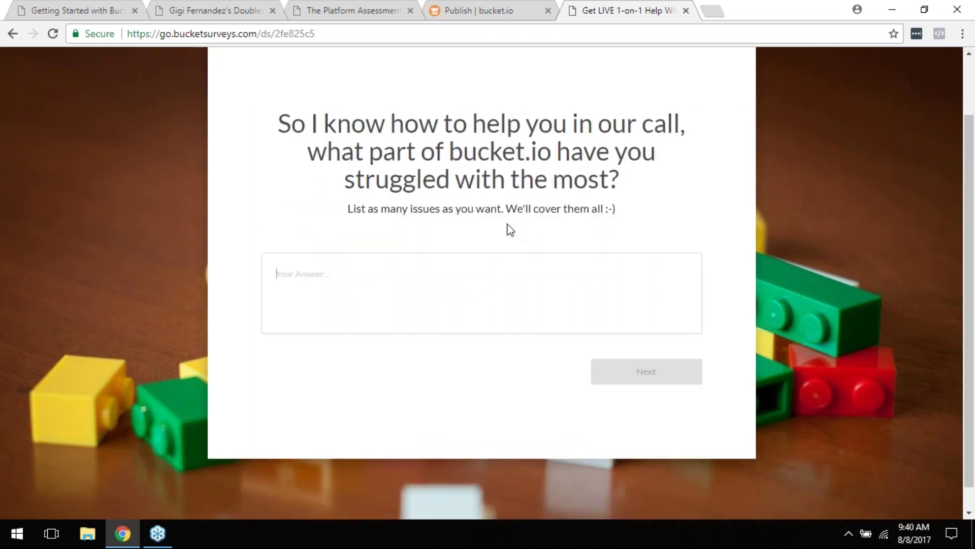
{"action": "type", "text": "Test"}
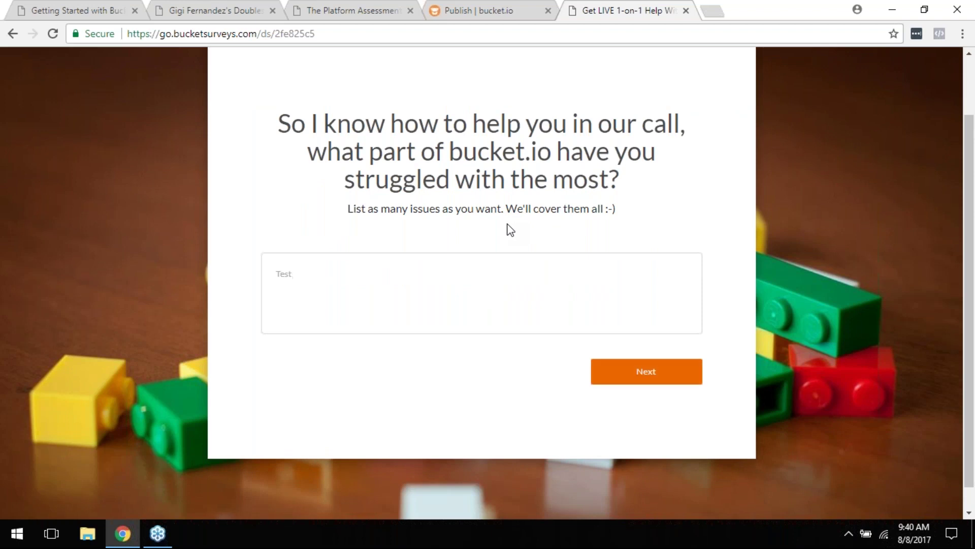
{"action": "left_click", "coordinate": [691, 378]}
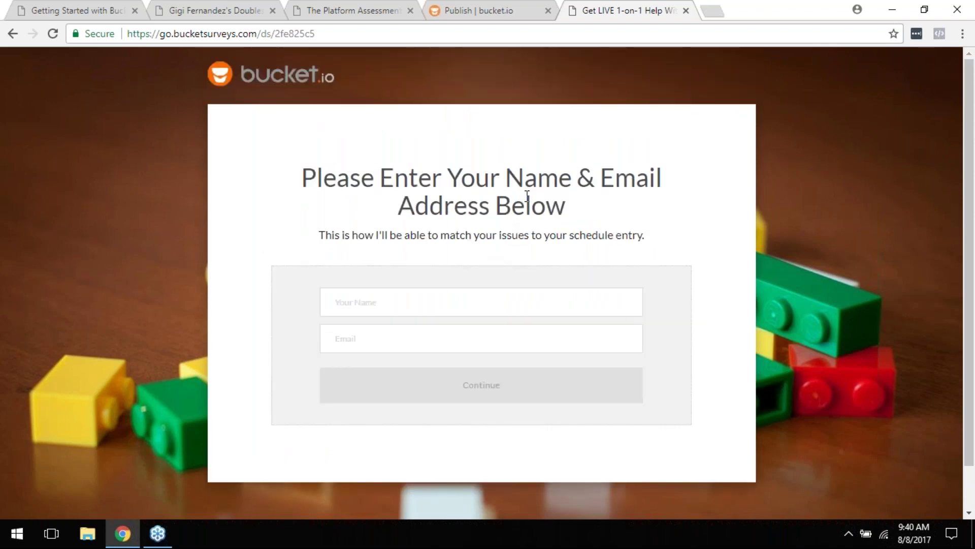
Step: Enter a test name and the saved test e-mail, continue to scheduling, and close the tab
{"action": "key", "text": "ctrl+a"}
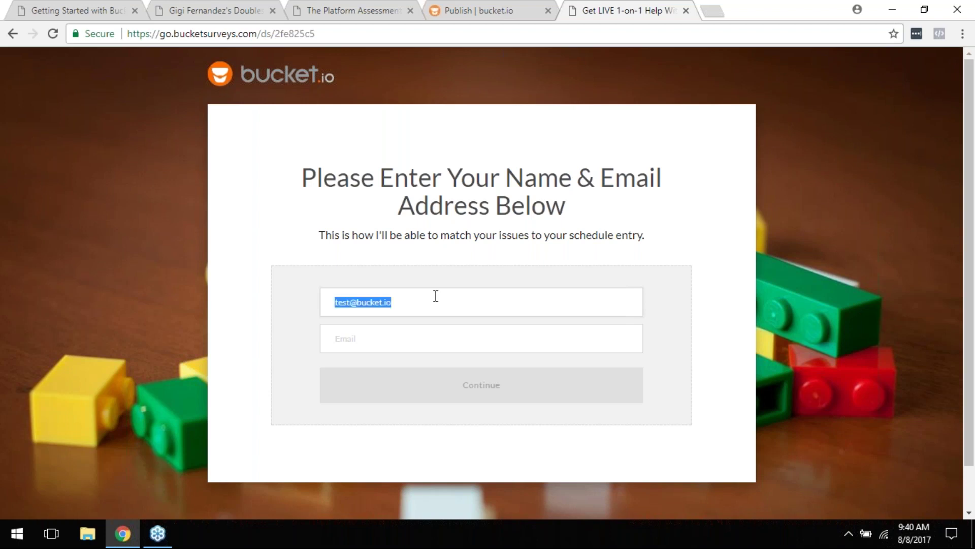
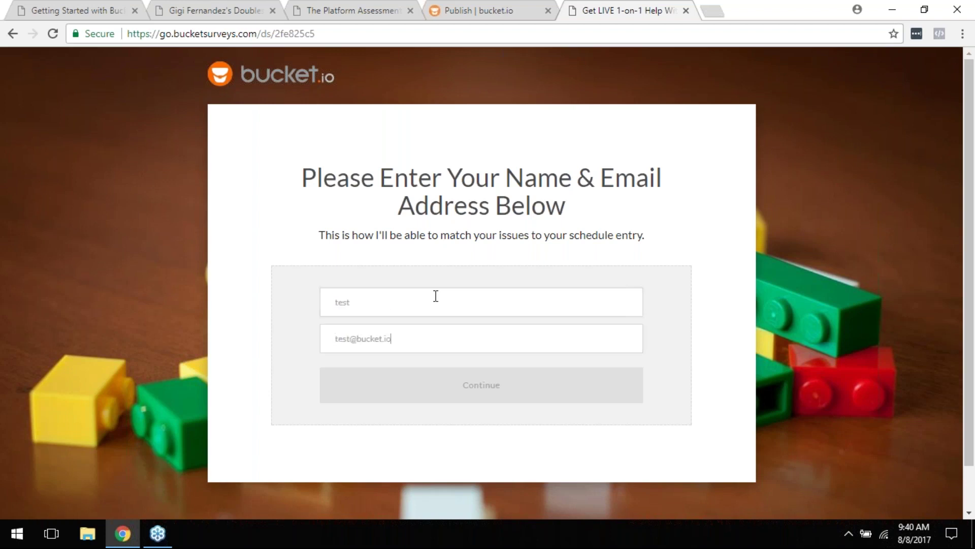
{"action": "key", "text": "Tab"}
{"action": "key", "text": "Down"}
{"action": "left_click", "coordinate": [389, 360]}
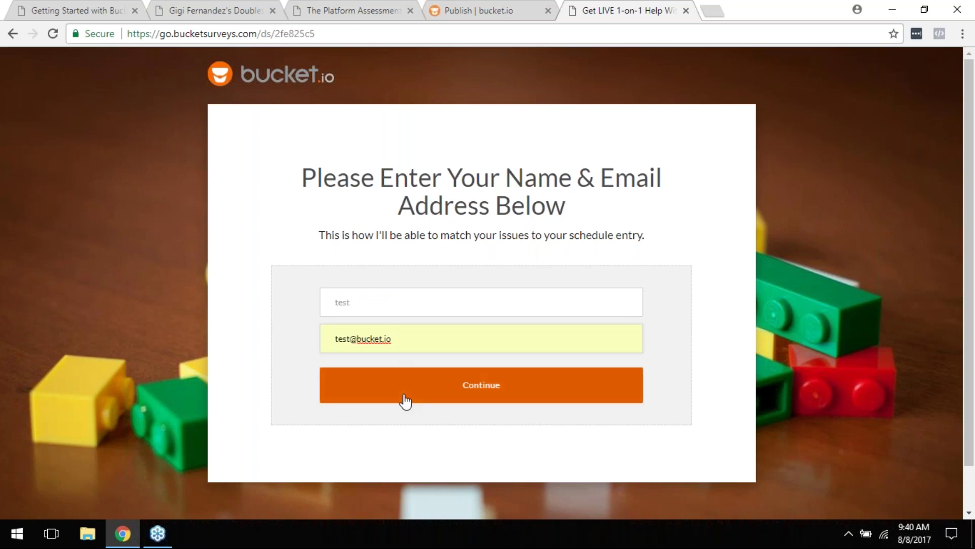
{"action": "left_click", "coordinate": [472, 390]}
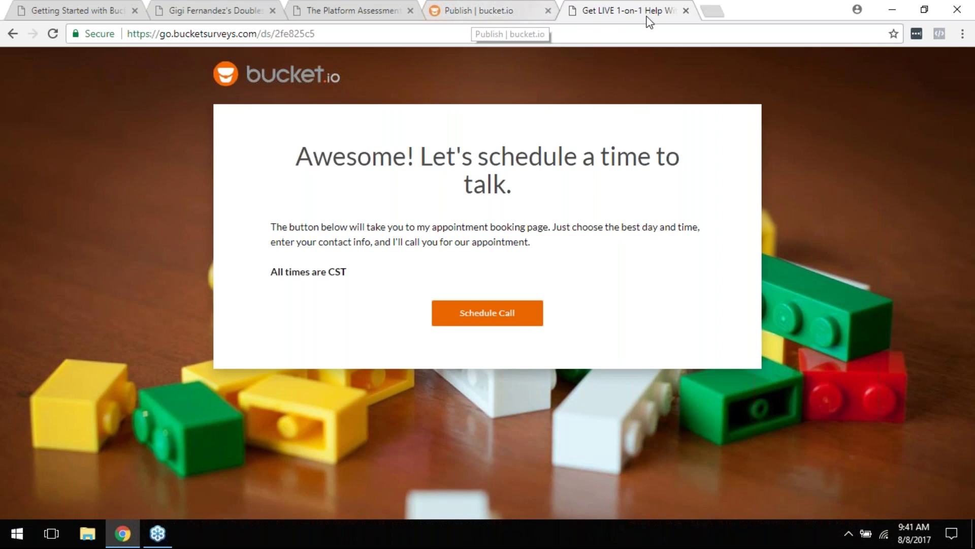
{"action": "left_click", "coordinate": [686, 10]}
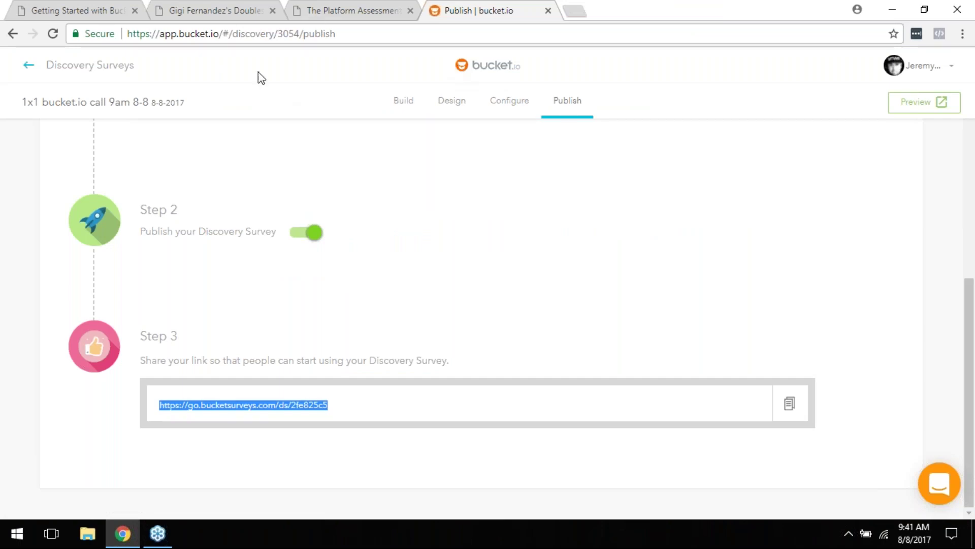
{"action": "left_click", "coordinate": [51, 7]}
{"action": "scroll", "coordinate": [399, 297], "scroll_direction": "down", "scroll_amount": 5}
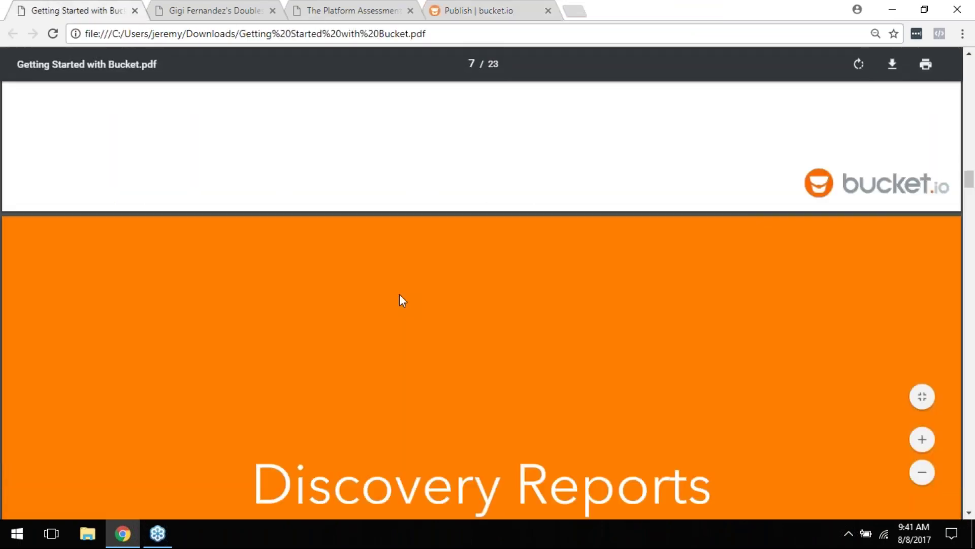
{"action": "scroll", "coordinate": [399, 299], "scroll_direction": "down", "scroll_amount": 5}
{"action": "scroll", "coordinate": [399, 300], "scroll_direction": "up", "scroll_amount": 1}
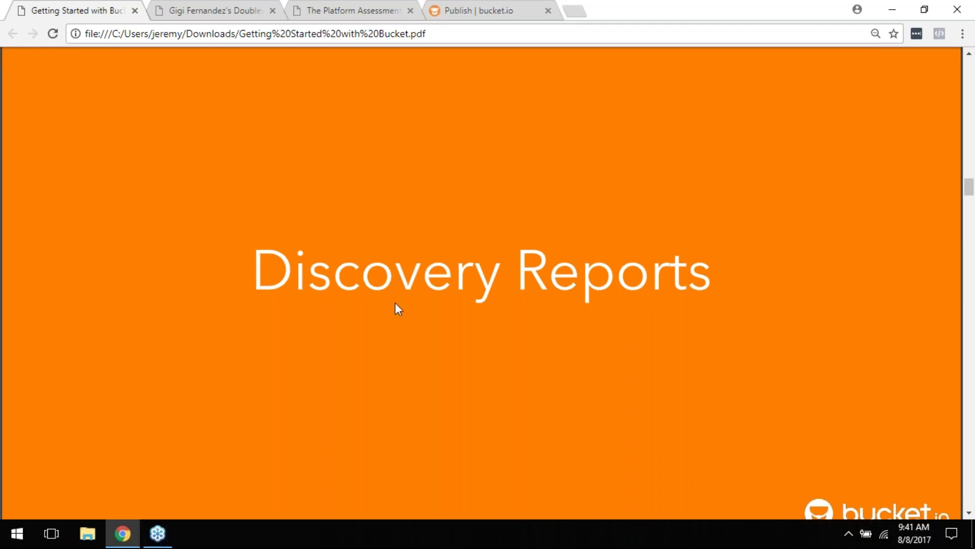
{"action": "left_click", "coordinate": [473, 7]}
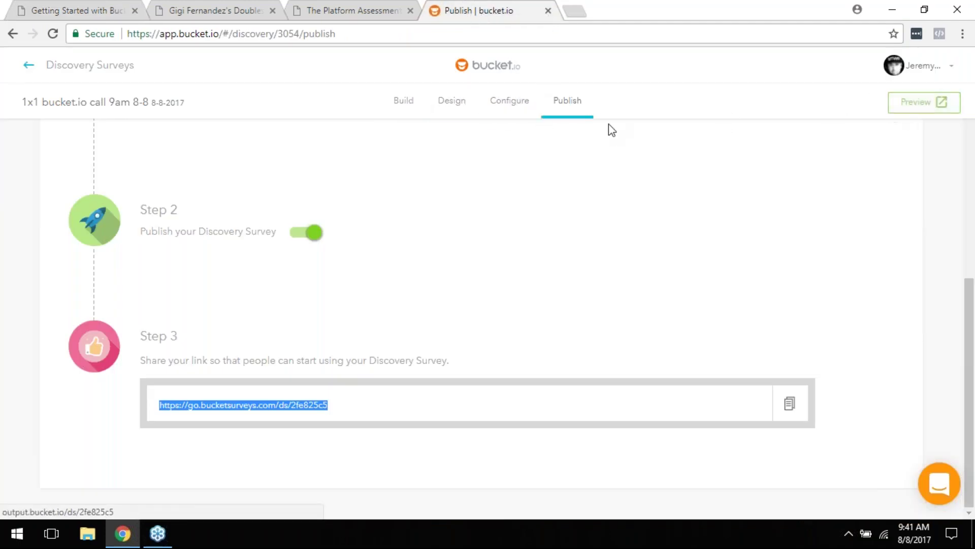
Step: Move to Build without saving and confirm editing despite the survey's existing response data
{"action": "left_click", "coordinate": [512, 109]}
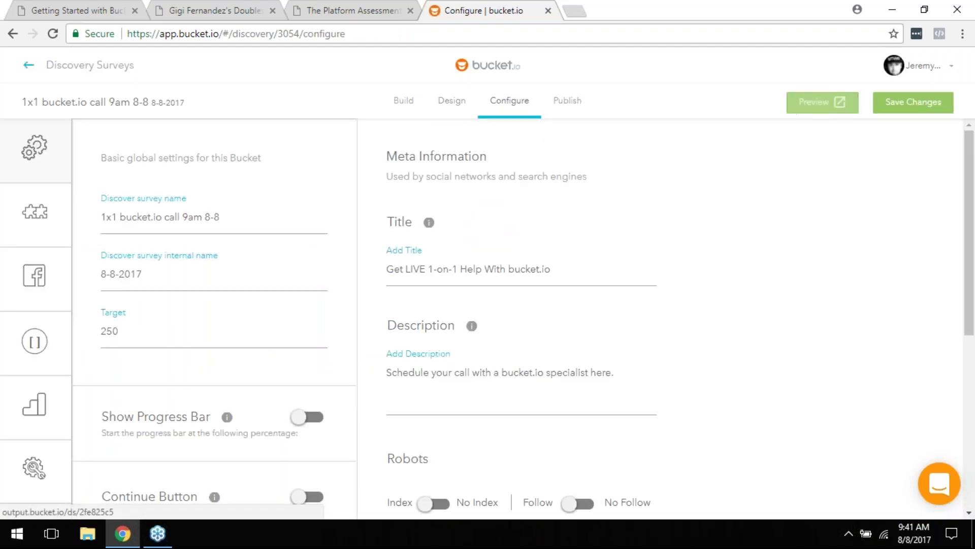
{"action": "left_click", "coordinate": [393, 103]}
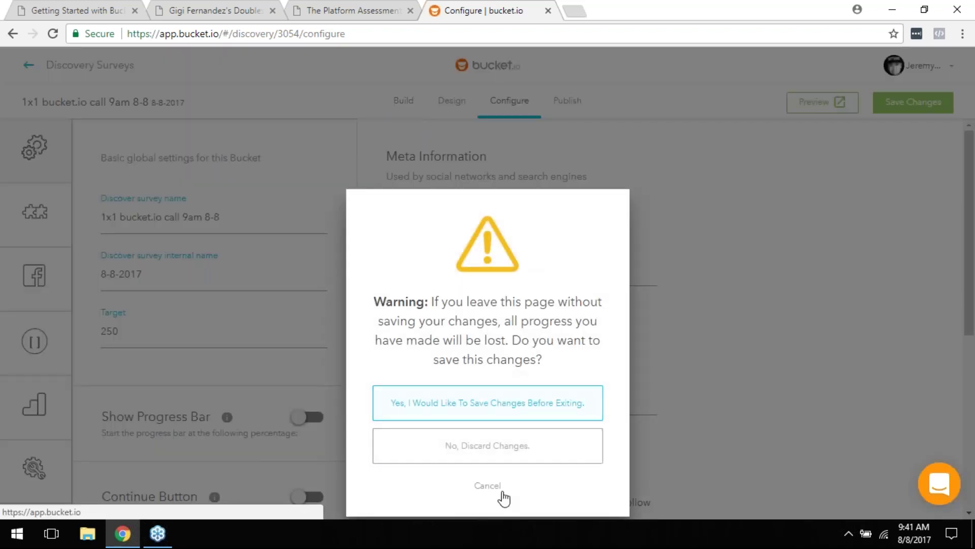
{"action": "left_click", "coordinate": [492, 454]}
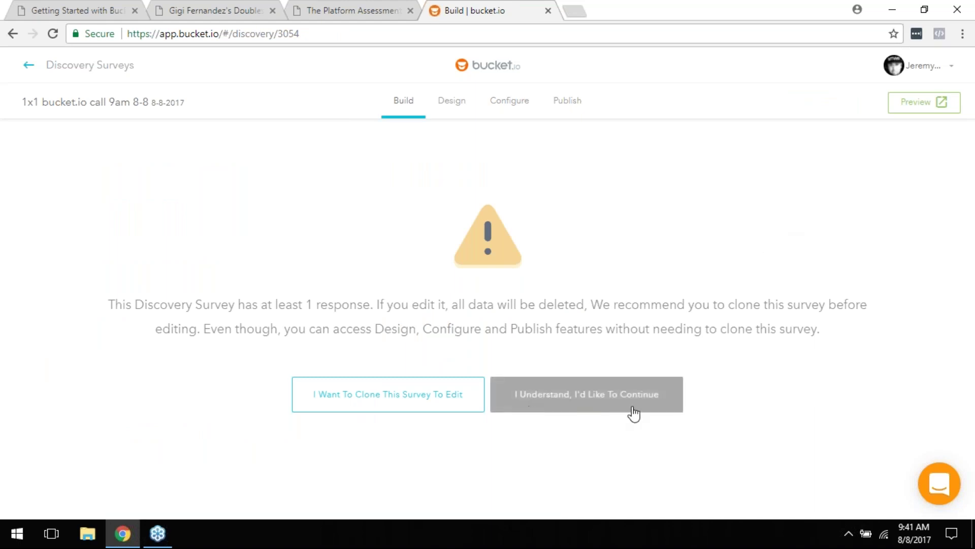
{"action": "left_click", "coordinate": [656, 398]}
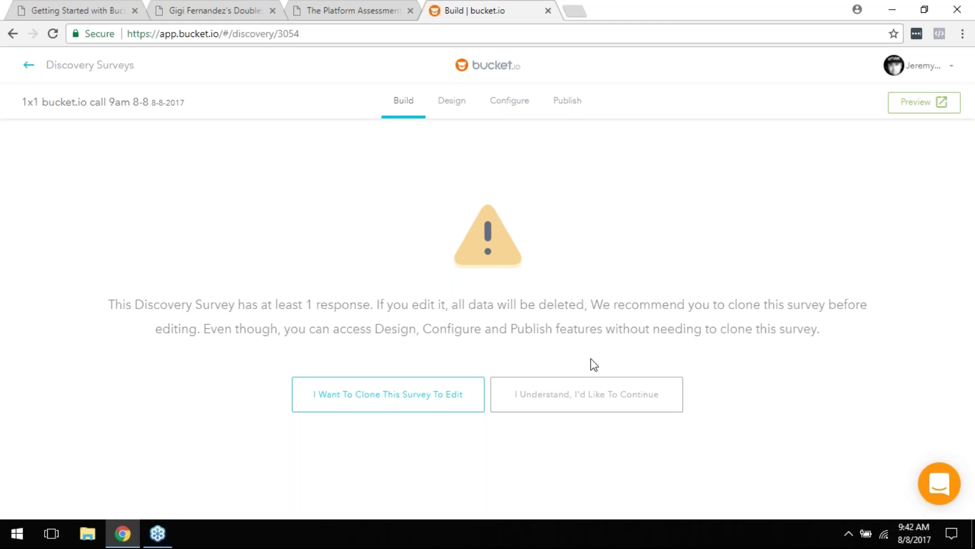
{"action": "left_click", "coordinate": [597, 406]}
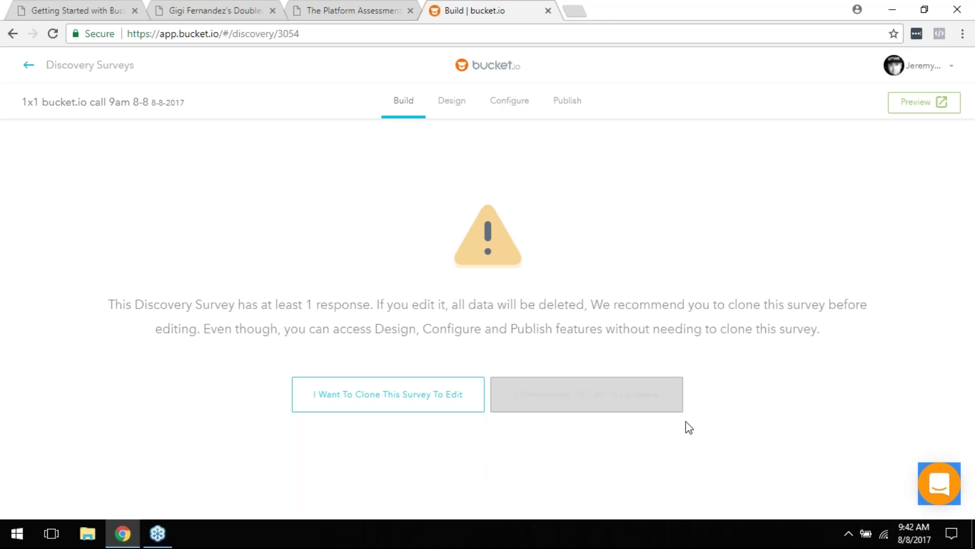
{"action": "left_click", "coordinate": [641, 405]}
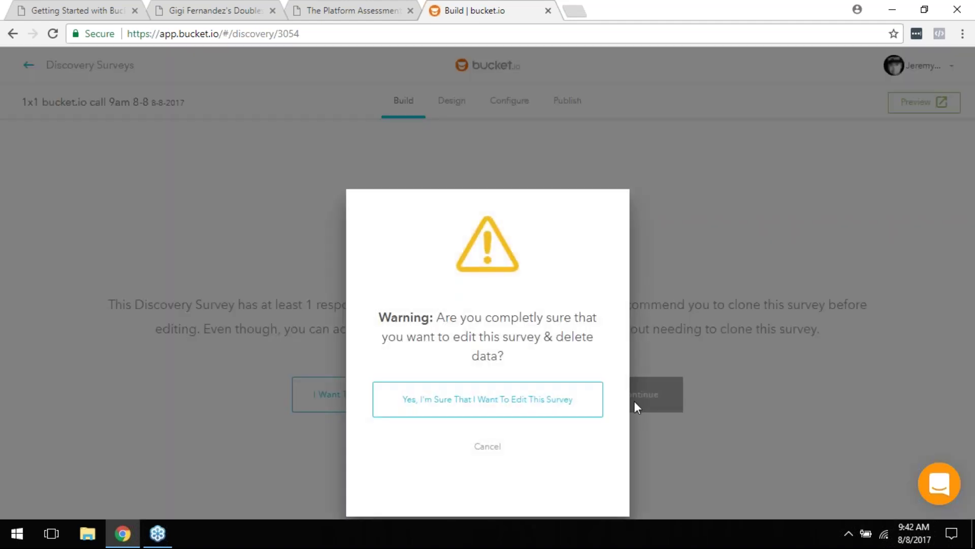
{"action": "left_click", "coordinate": [541, 407]}
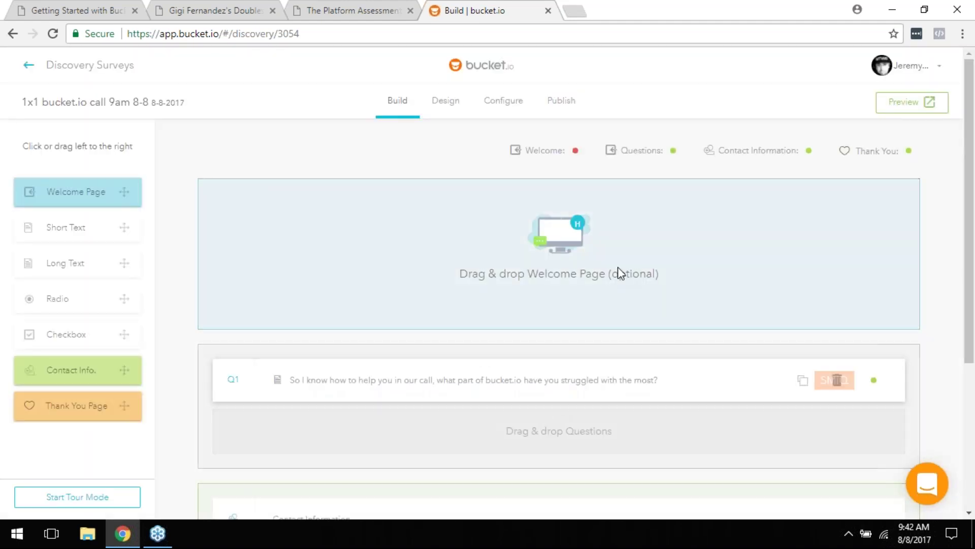
Step: Preview the live survey in a new tab, then return to the builder
{"action": "left_click", "coordinate": [904, 107]}
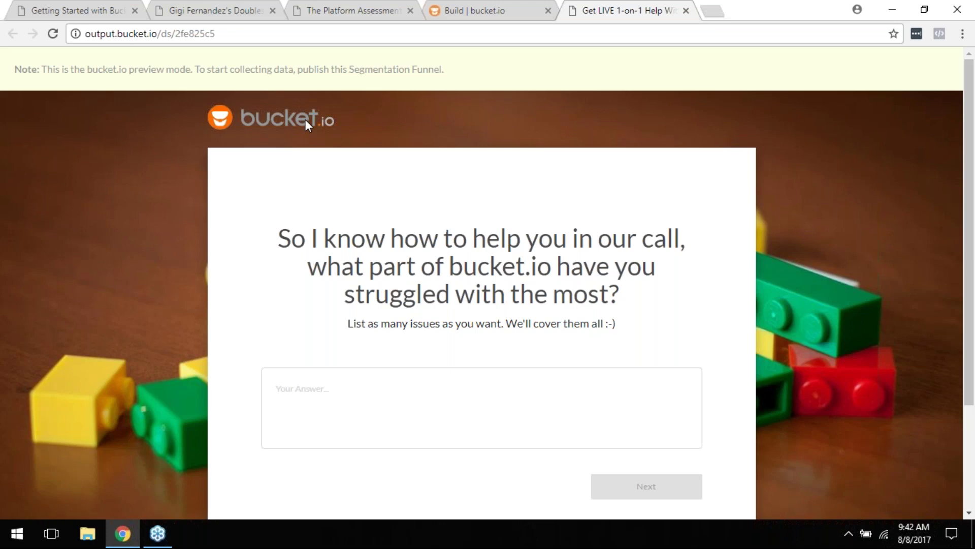
{"action": "left_click", "coordinate": [686, 10]}
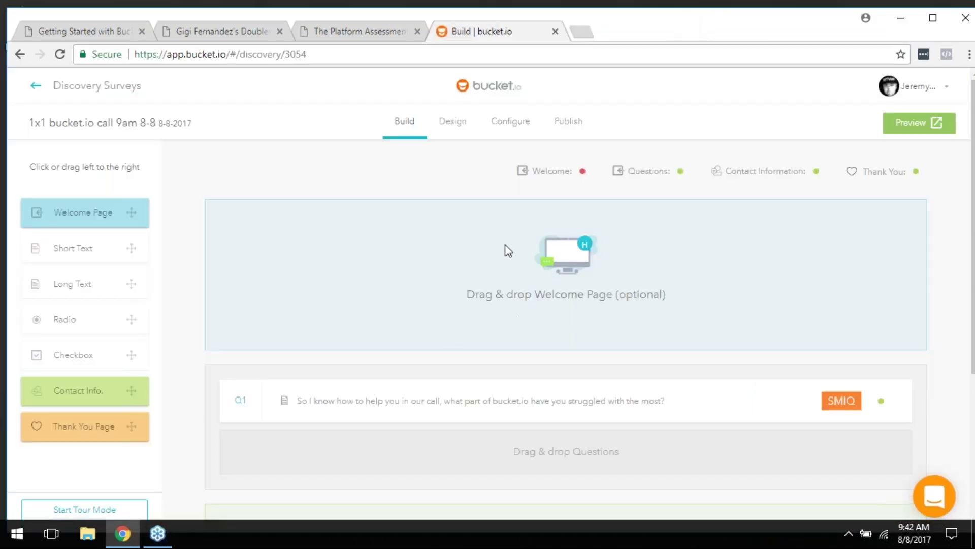
{"action": "scroll", "coordinate": [505, 244], "scroll_direction": "down", "scroll_amount": 3}
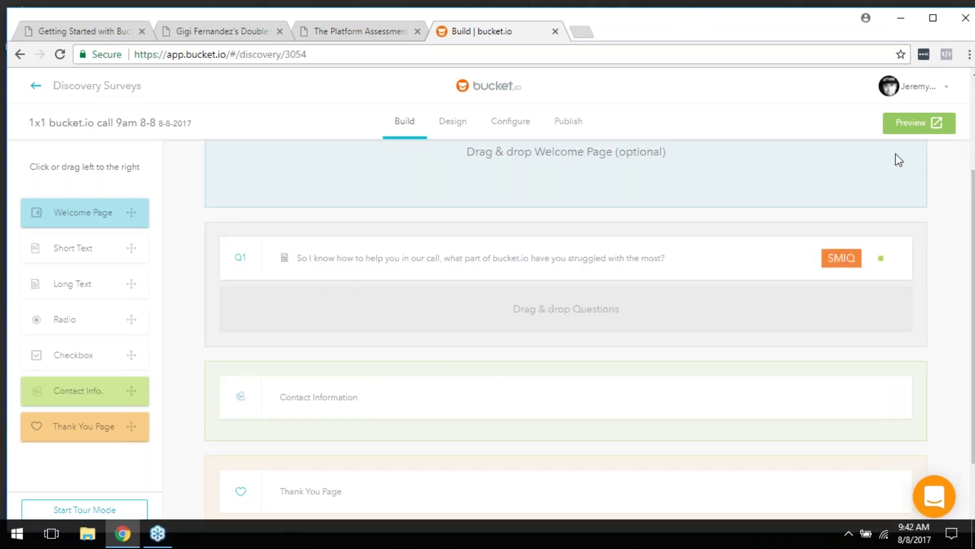
{"action": "left_click", "coordinate": [900, 135]}
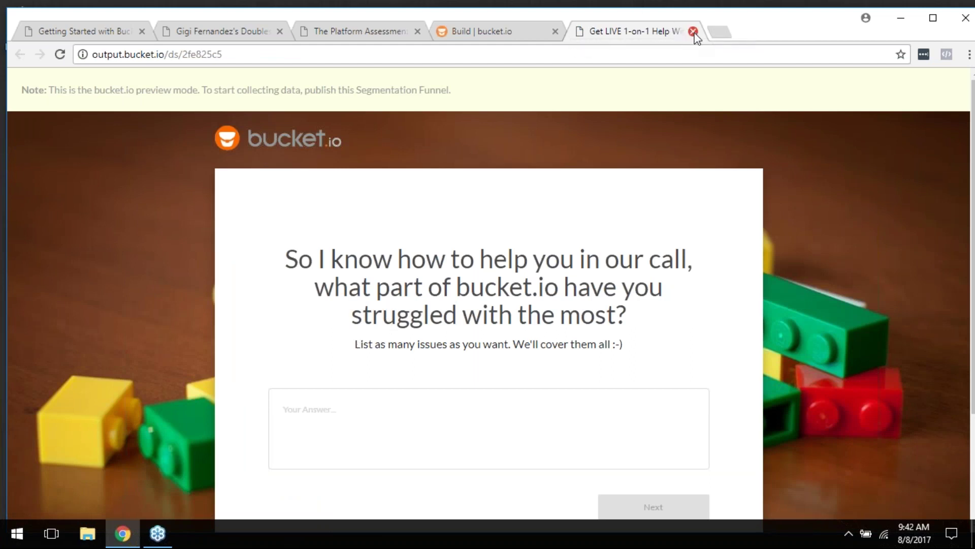
{"action": "left_click", "coordinate": [508, 35]}
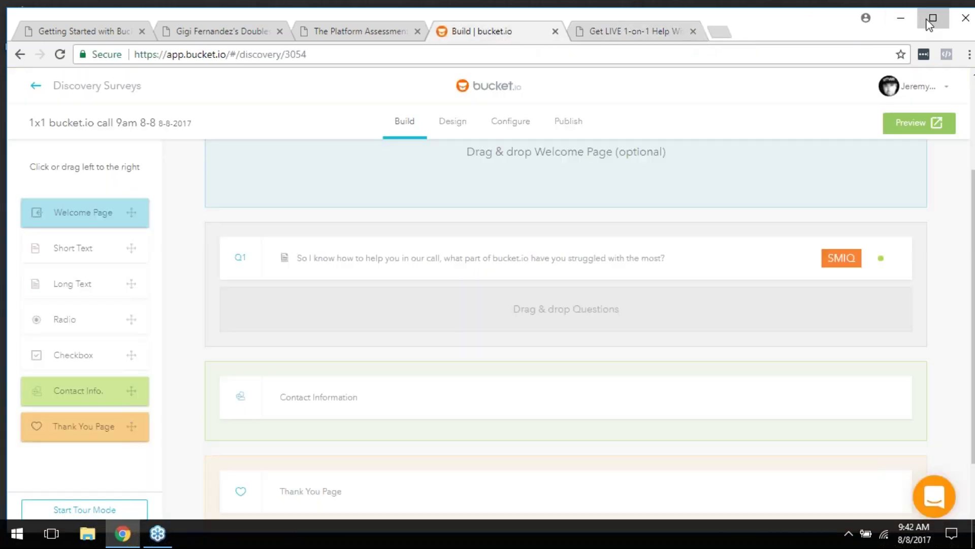
{"action": "left_click", "coordinate": [933, 18]}
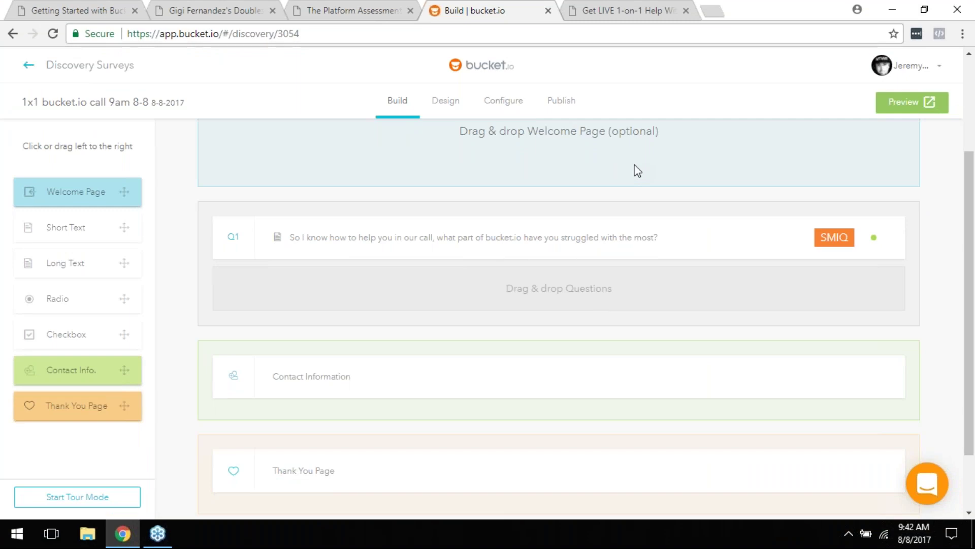
{"action": "scroll", "coordinate": [638, 171], "scroll_direction": "up", "scroll_amount": 3}
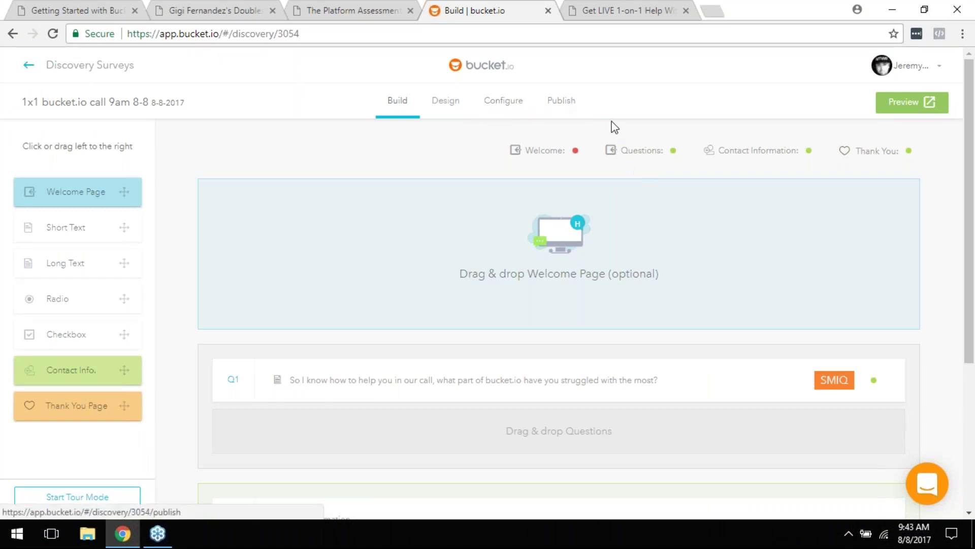
Step: Review the Configure settings (target 250, 'Get LIVE 1-on-1 Help' meta title), then head to Build
{"action": "left_click", "coordinate": [568, 108]}
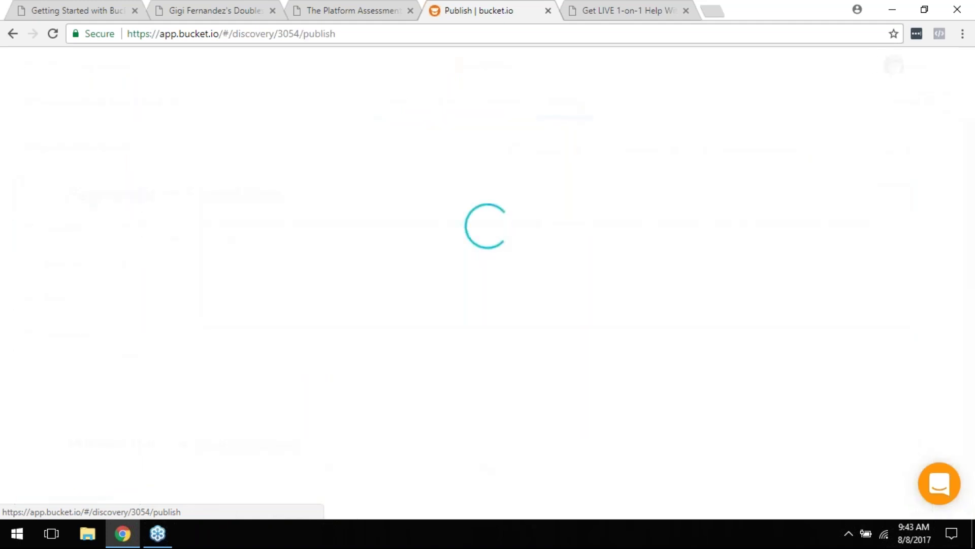
{"action": "left_click", "coordinate": [510, 104]}
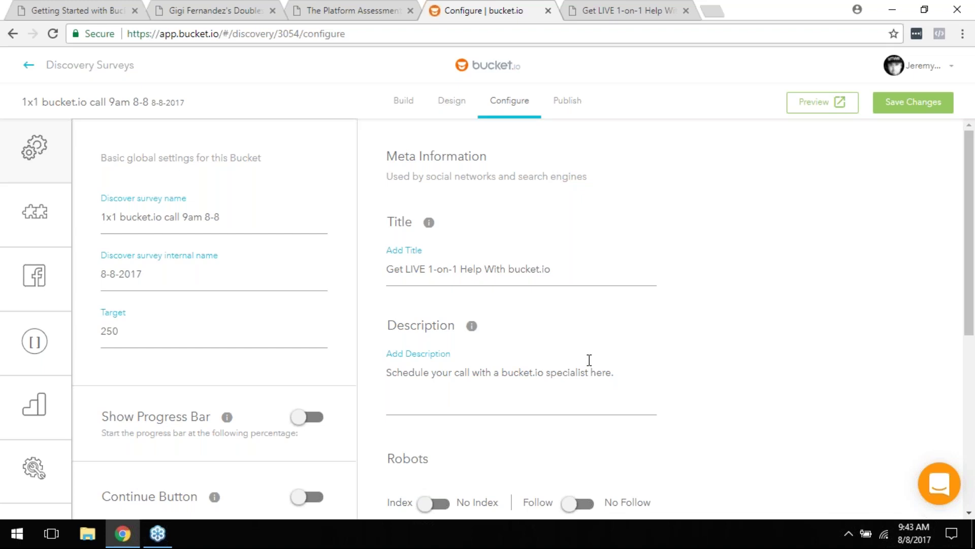
{"action": "left_click", "coordinate": [406, 106]}
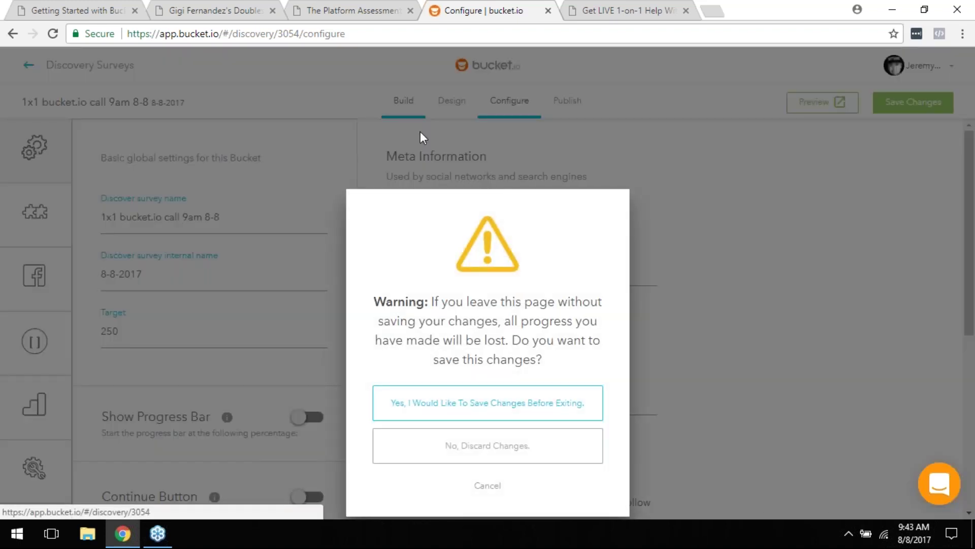
Step: Clear the save and edit-data warnings, scroll the builder, then return to Configure
{"action": "left_click", "coordinate": [502, 457]}
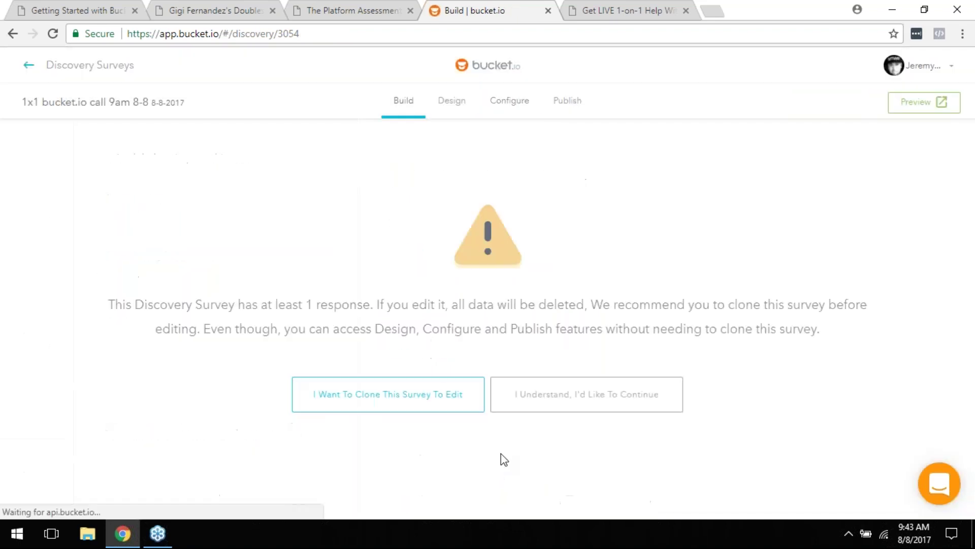
{"action": "left_click", "coordinate": [542, 404]}
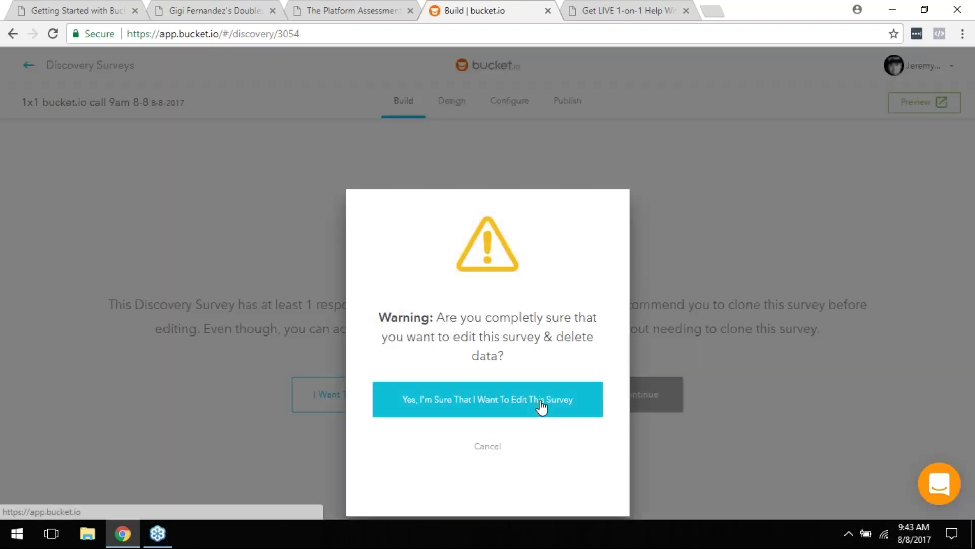
{"action": "left_click", "coordinate": [542, 404]}
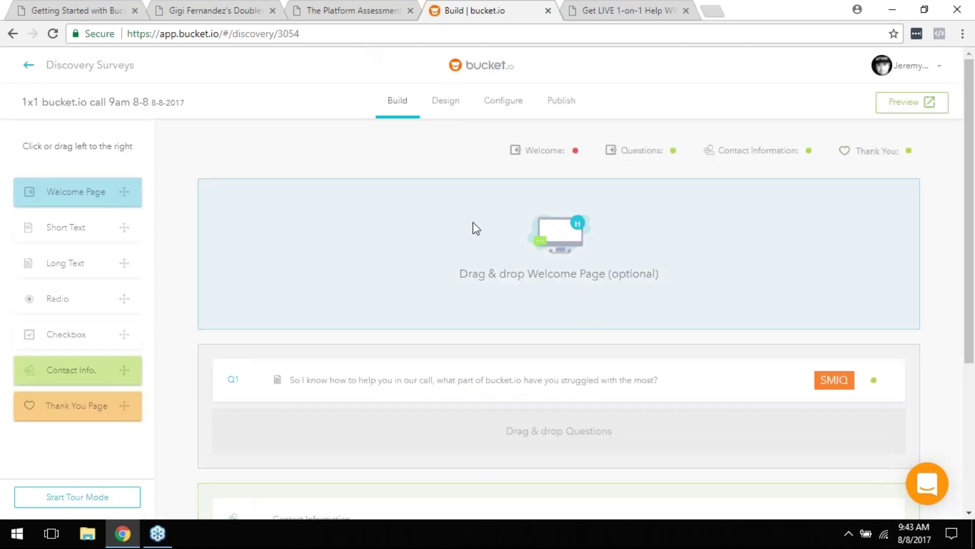
{"action": "scroll", "coordinate": [497, 296], "scroll_direction": "down", "scroll_amount": 2}
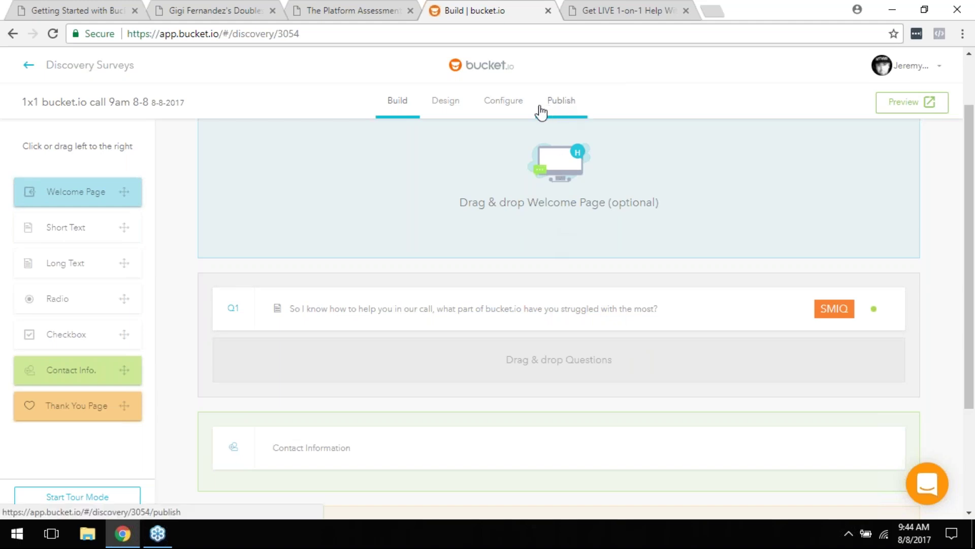
{"action": "left_click", "coordinate": [515, 114]}
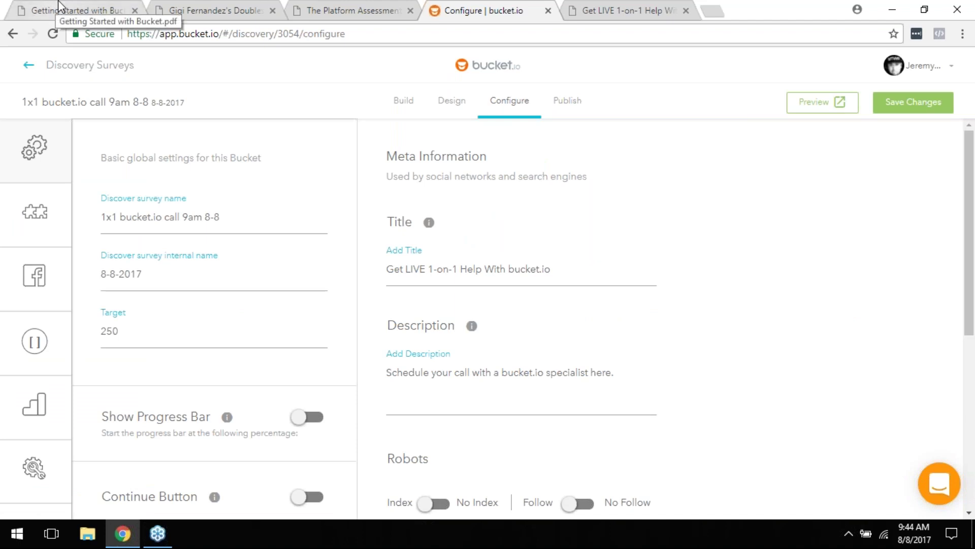
Step: Go back to Discovery Surveys, then page the Getting Started with Bucket PDF to the Demo slide (page 8)
{"action": "left_click", "coordinate": [22, 68]}
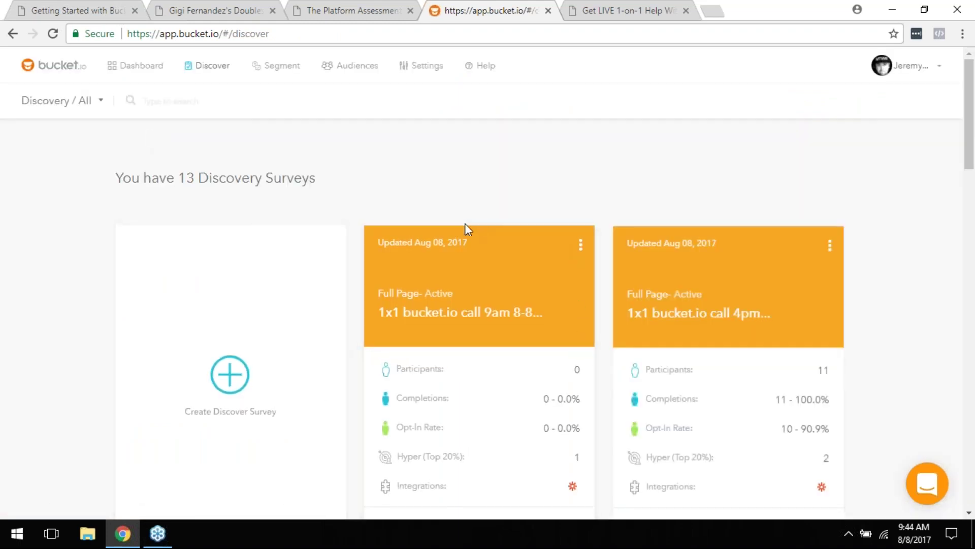
{"action": "left_click", "coordinate": [68, 10]}
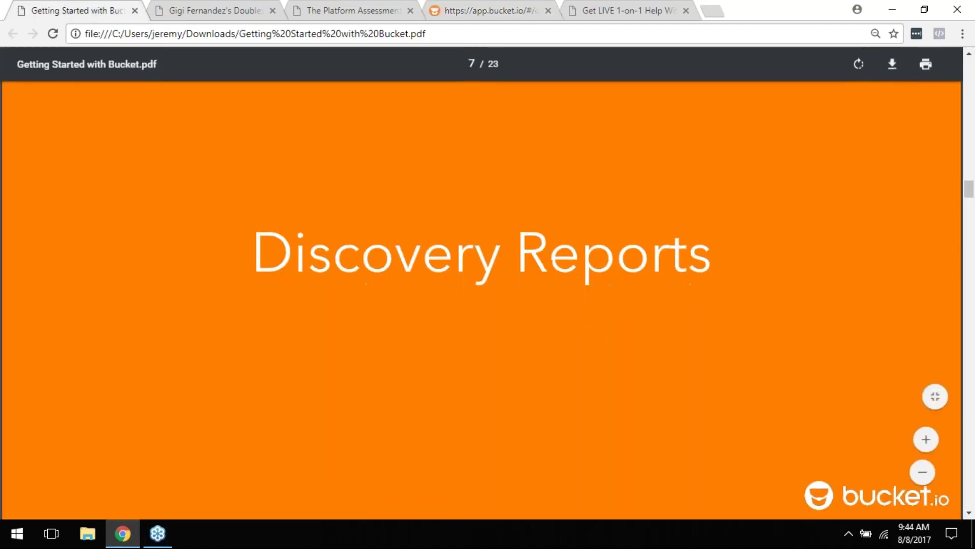
{"action": "scroll", "coordinate": [430, 290], "scroll_direction": "down", "scroll_amount": 5}
{"action": "scroll", "coordinate": [429, 290], "scroll_direction": "down", "scroll_amount": 3}
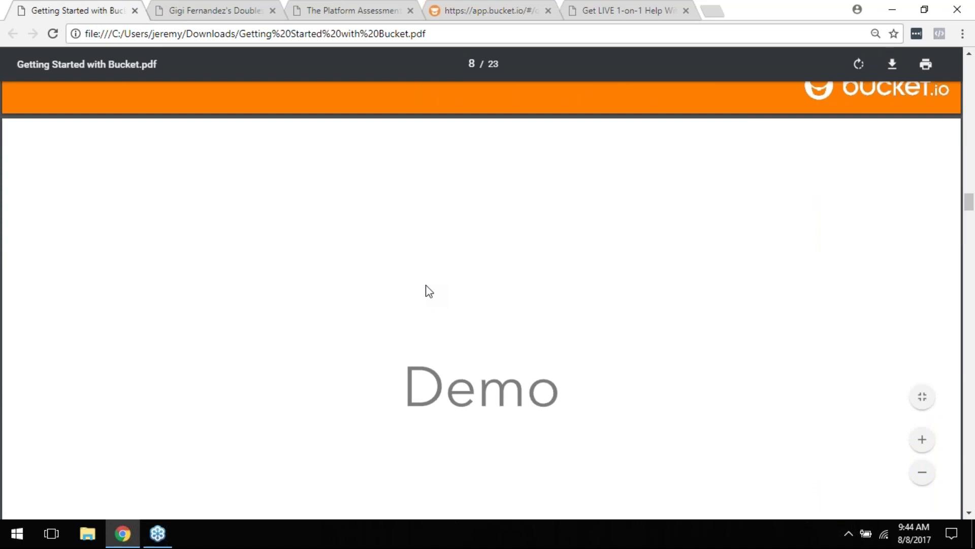
{"action": "scroll", "coordinate": [430, 294], "scroll_direction": "down", "scroll_amount": 2}
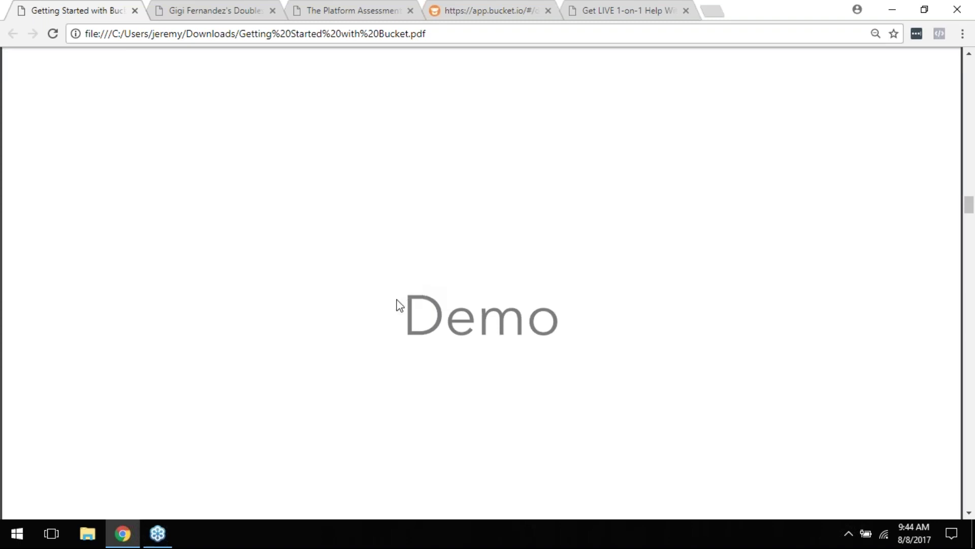
Step: Return to the app.bucket.io tab and find the bucket.io questionnaire card with 79 completions
{"action": "left_click", "coordinate": [494, 11]}
{"action": "scroll", "coordinate": [699, 135], "scroll_direction": "down", "scroll_amount": 4}
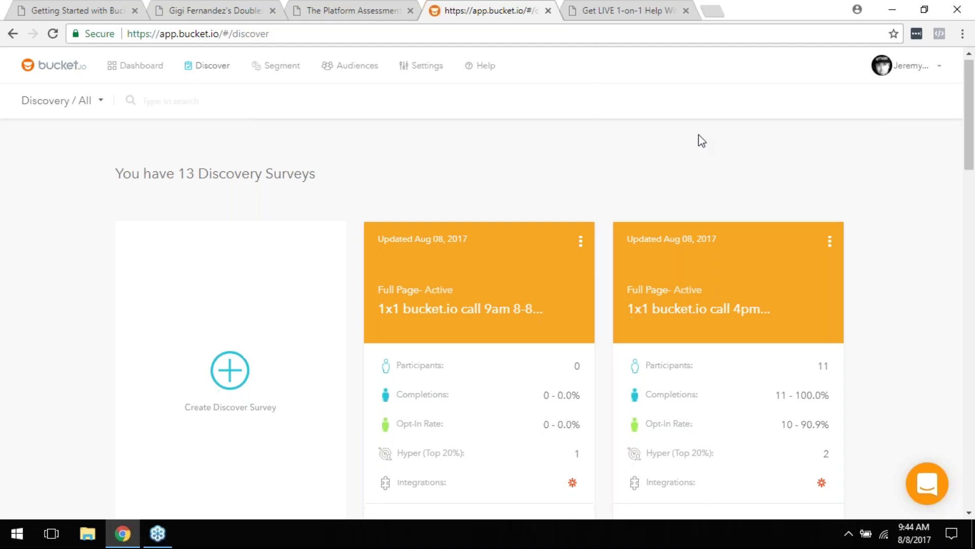
{"action": "scroll", "coordinate": [594, 264], "scroll_direction": "down", "scroll_amount": 5}
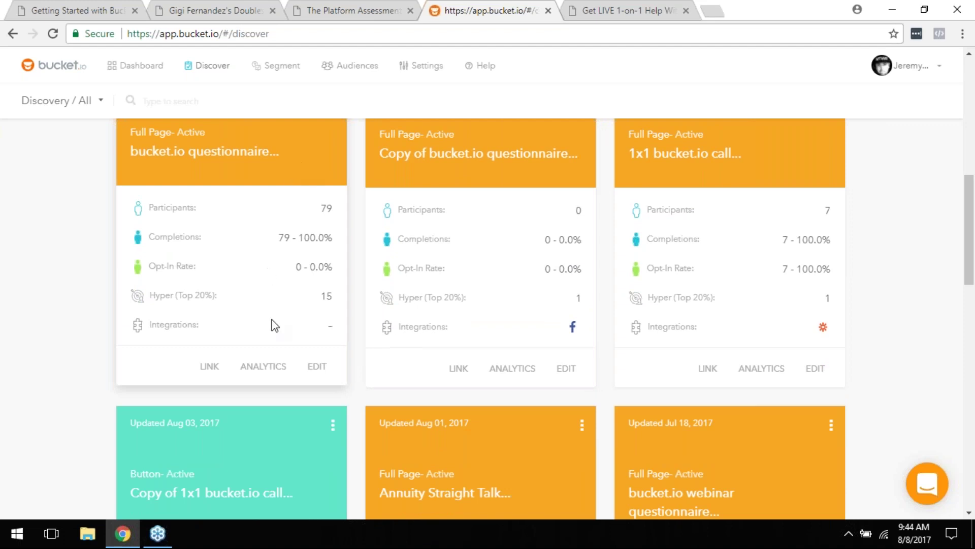
{"action": "scroll", "coordinate": [315, 330], "scroll_direction": "up", "scroll_amount": 1}
{"action": "scroll", "coordinate": [315, 326], "scroll_direction": "up", "scroll_amount": 4}
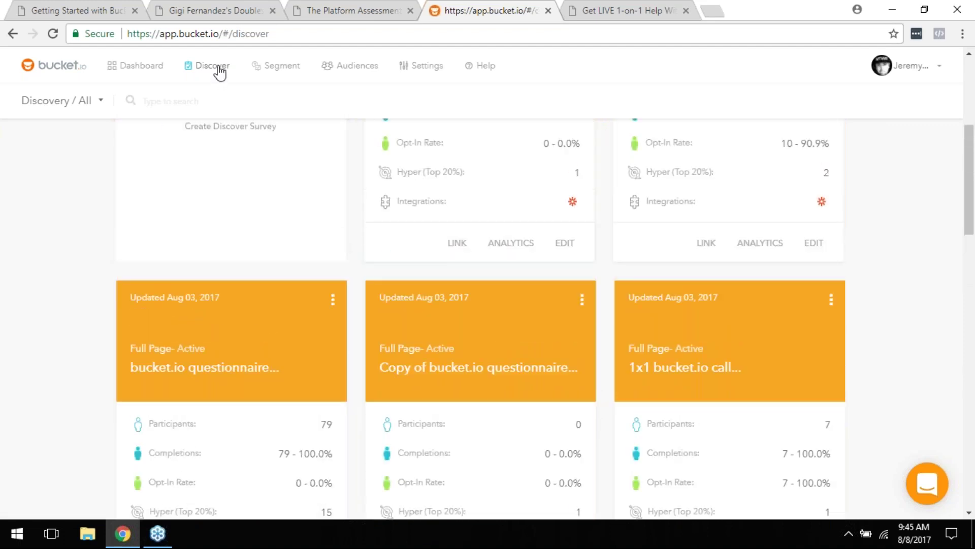
{"action": "scroll", "coordinate": [416, 198], "scroll_direction": "up", "scroll_amount": 5}
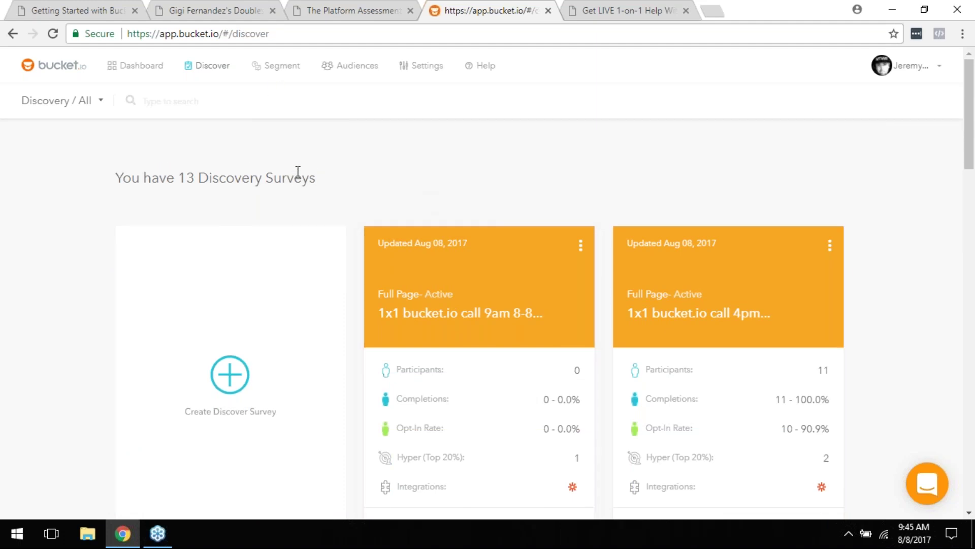
{"action": "scroll", "coordinate": [330, 180], "scroll_direction": "down", "scroll_amount": 7}
{"action": "scroll", "coordinate": [374, 219], "scroll_direction": "down", "scroll_amount": 5}
{"action": "scroll", "coordinate": [330, 204], "scroll_direction": "up", "scroll_amount": 3}
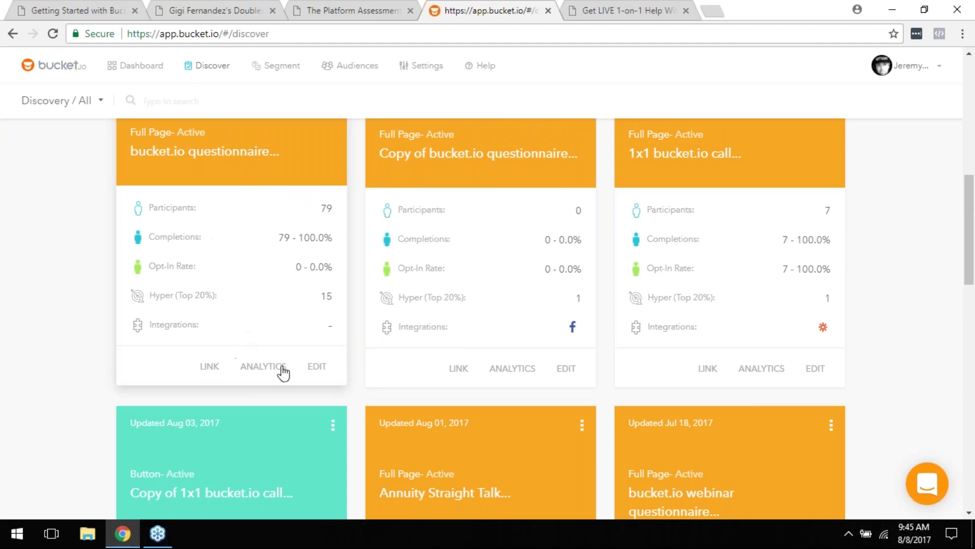
{"action": "left_click", "coordinate": [252, 370]}
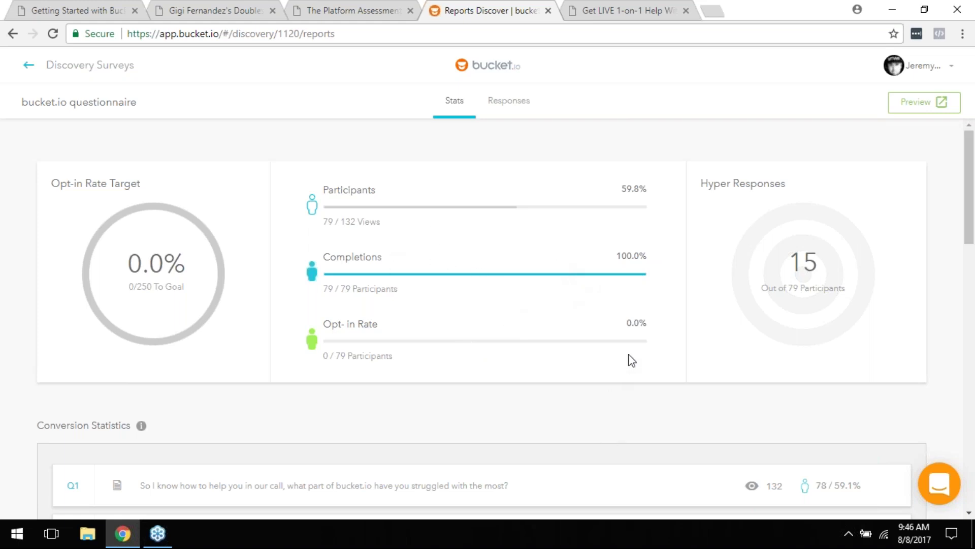
{"action": "scroll", "coordinate": [632, 361], "scroll_direction": "down", "scroll_amount": 3}
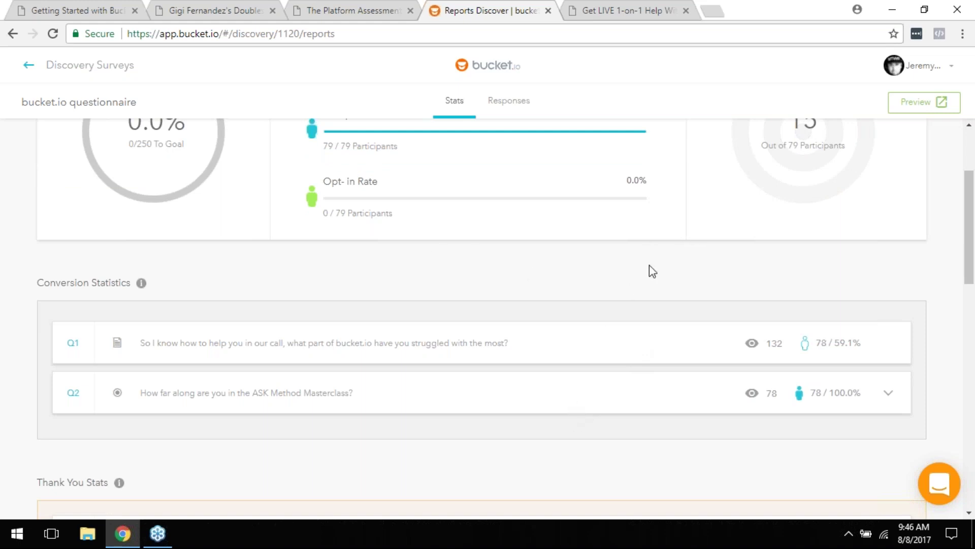
{"action": "scroll", "coordinate": [693, 275], "scroll_direction": "down", "scroll_amount": 2}
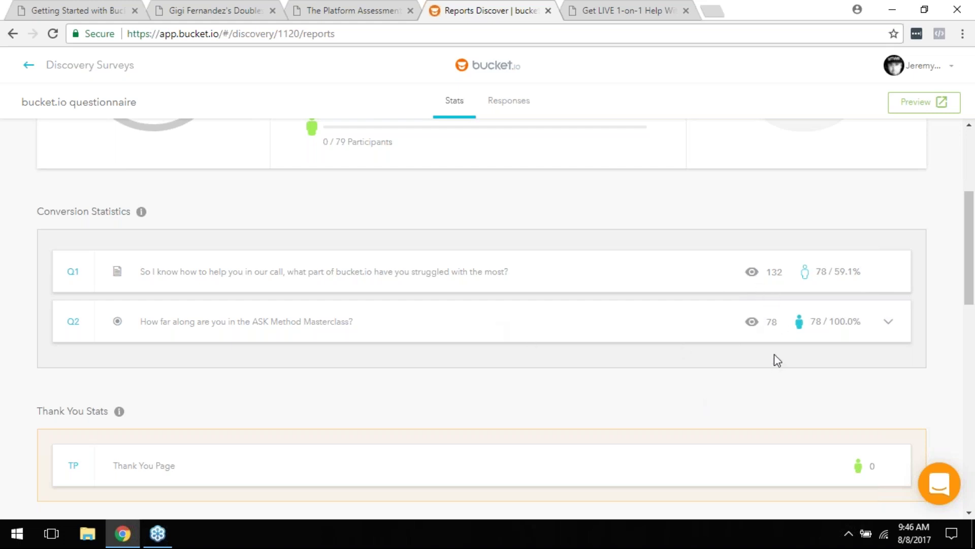
Step: Scroll through the questionnaire's Stats report down to the Word Cloud section
{"action": "scroll", "coordinate": [711, 330], "scroll_direction": "down", "scroll_amount": 3}
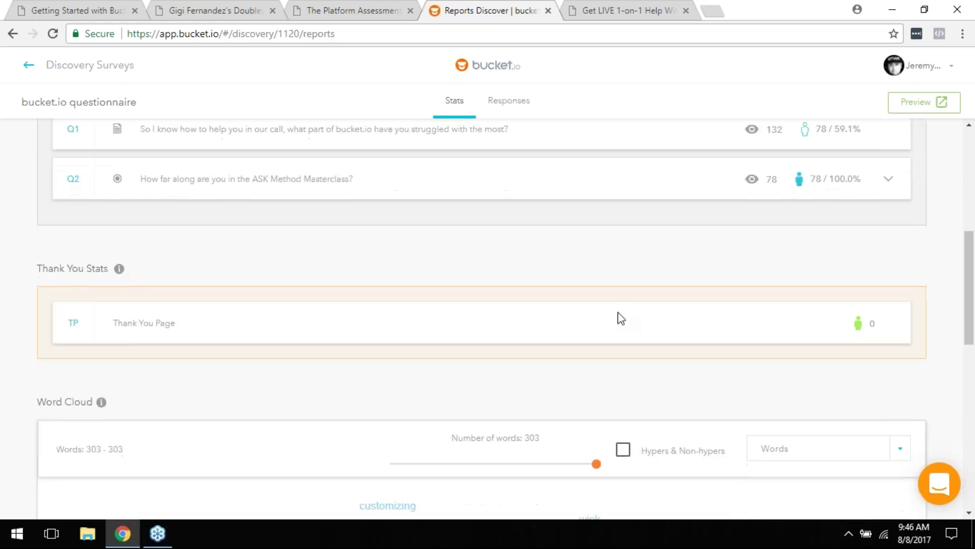
{"action": "scroll", "coordinate": [569, 280], "scroll_direction": "down", "scroll_amount": 3}
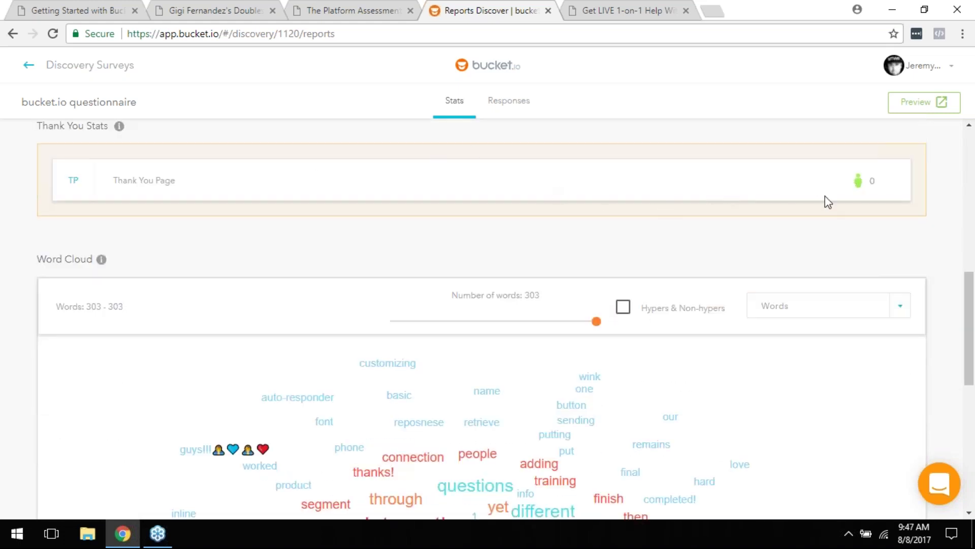
{"action": "scroll", "coordinate": [821, 200], "scroll_direction": "down", "scroll_amount": 2}
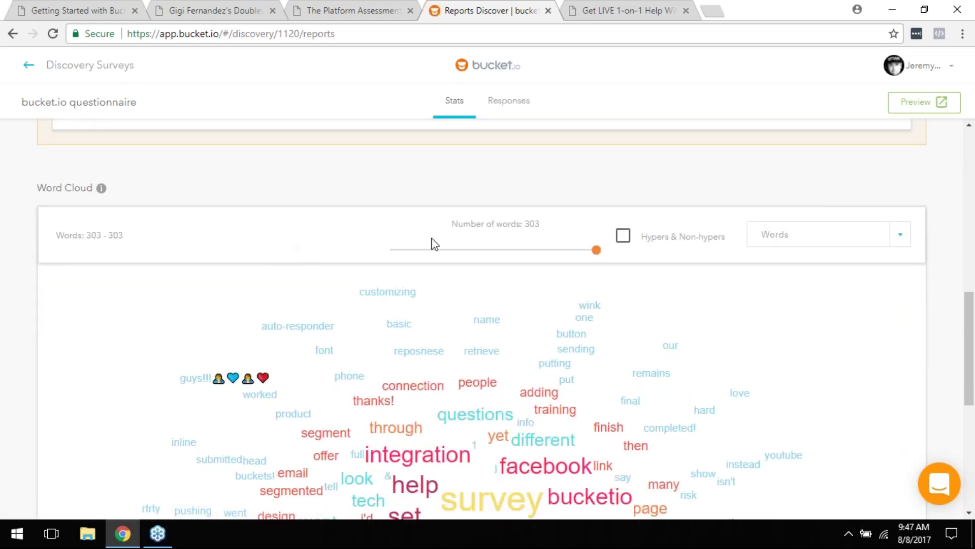
{"action": "scroll", "coordinate": [480, 239], "scroll_direction": "down", "scroll_amount": 3}
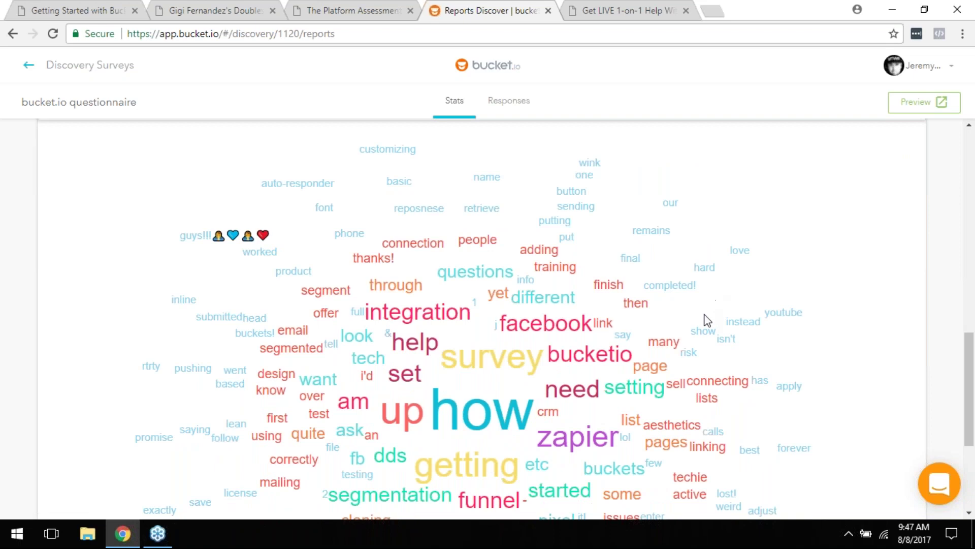
{"action": "scroll", "coordinate": [708, 320], "scroll_direction": "up", "scroll_amount": 3}
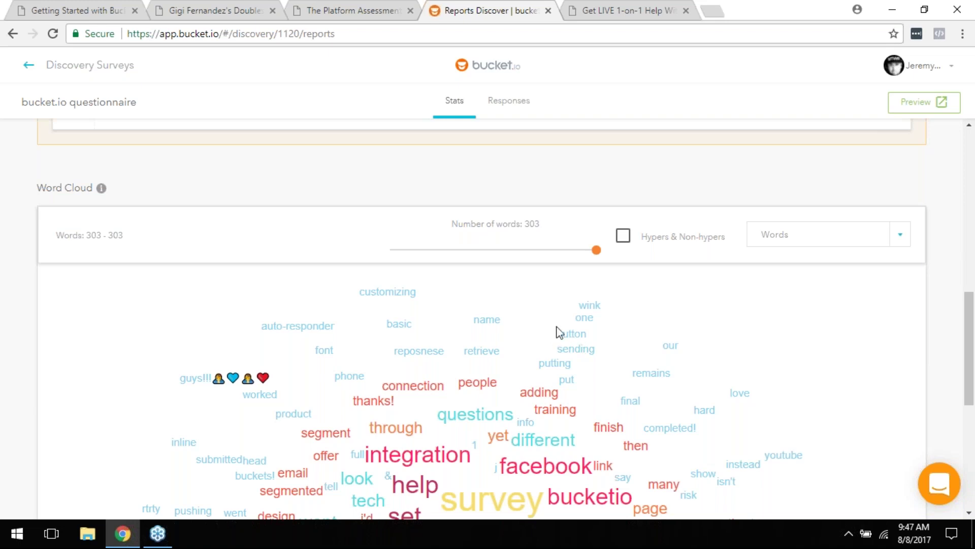
{"action": "scroll", "coordinate": [557, 331], "scroll_direction": "down", "scroll_amount": 3}
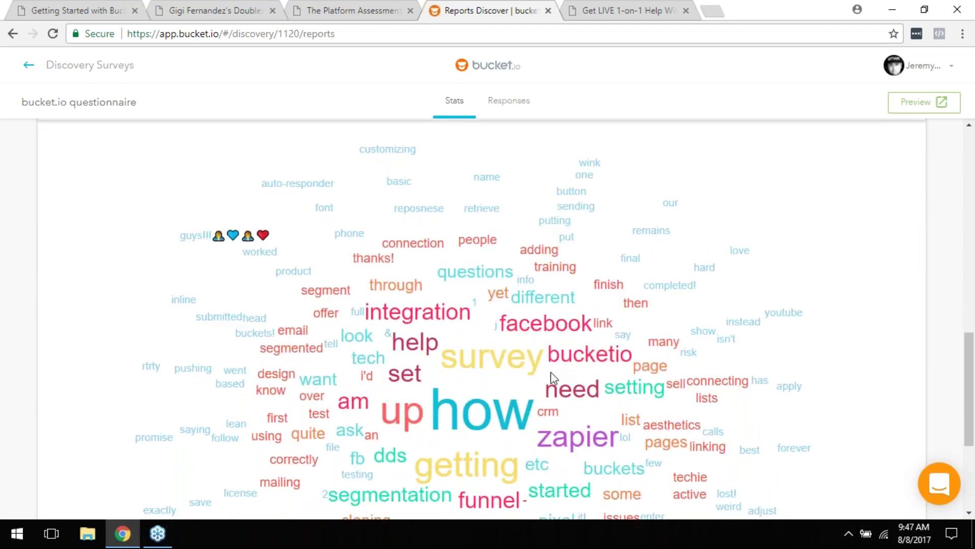
{"action": "scroll", "coordinate": [529, 295], "scroll_direction": "down", "scroll_amount": 1}
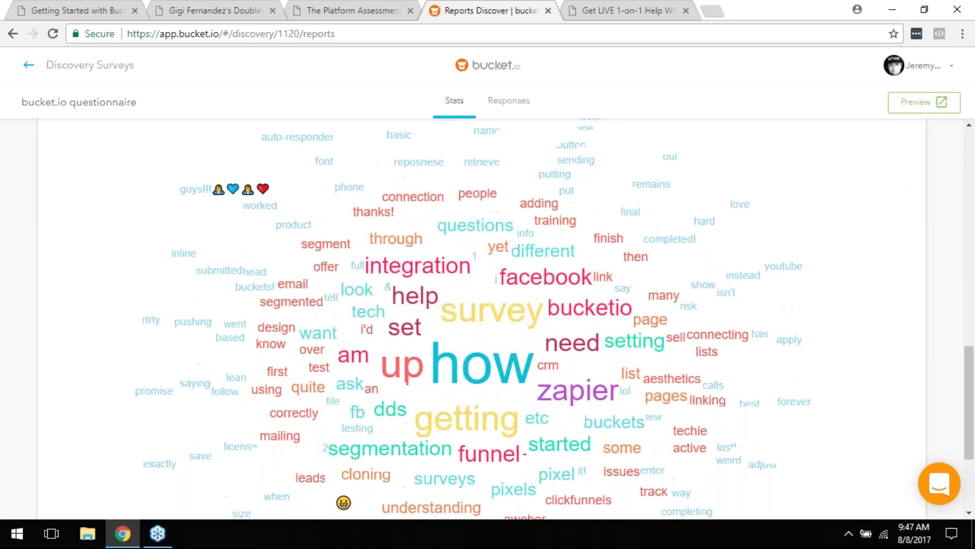
{"action": "scroll", "coordinate": [599, 333], "scroll_direction": "down", "scroll_amount": 3}
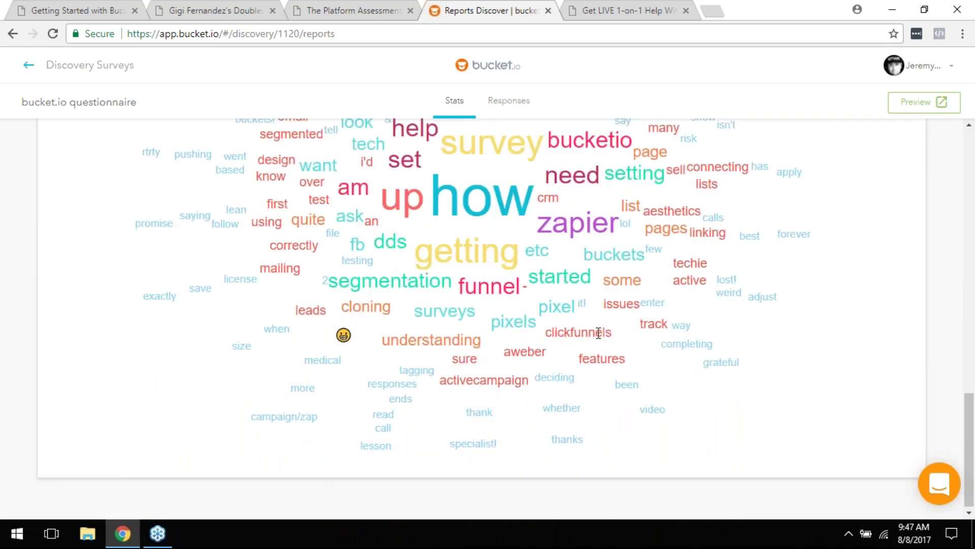
{"action": "scroll", "coordinate": [599, 332], "scroll_direction": "up", "scroll_amount": 3}
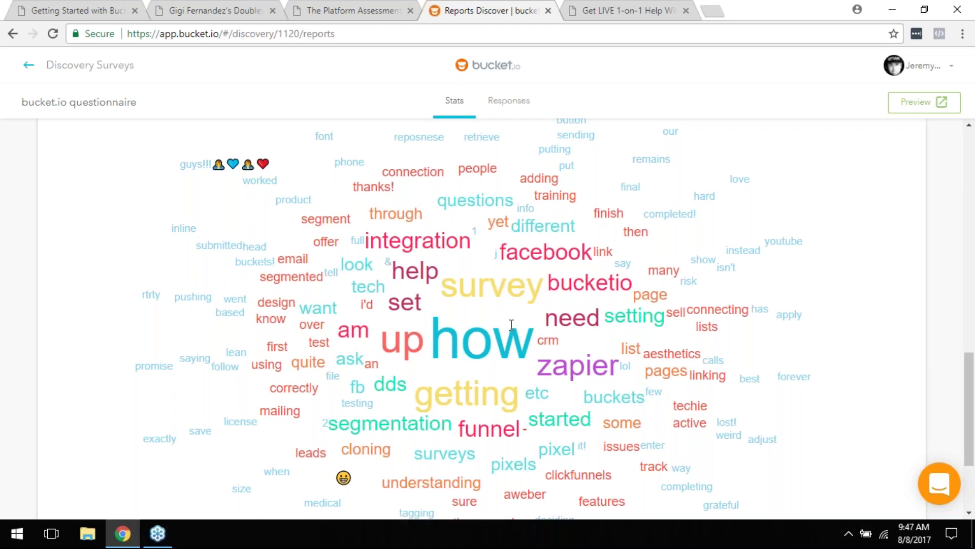
{"action": "scroll", "coordinate": [511, 324], "scroll_direction": "up", "scroll_amount": 3}
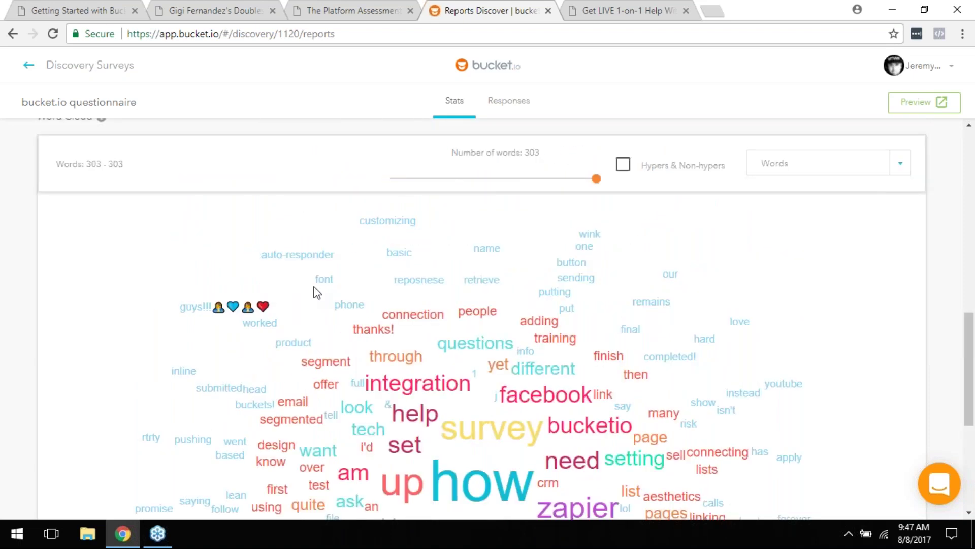
{"action": "scroll", "coordinate": [316, 289], "scroll_direction": "down", "scroll_amount": 3}
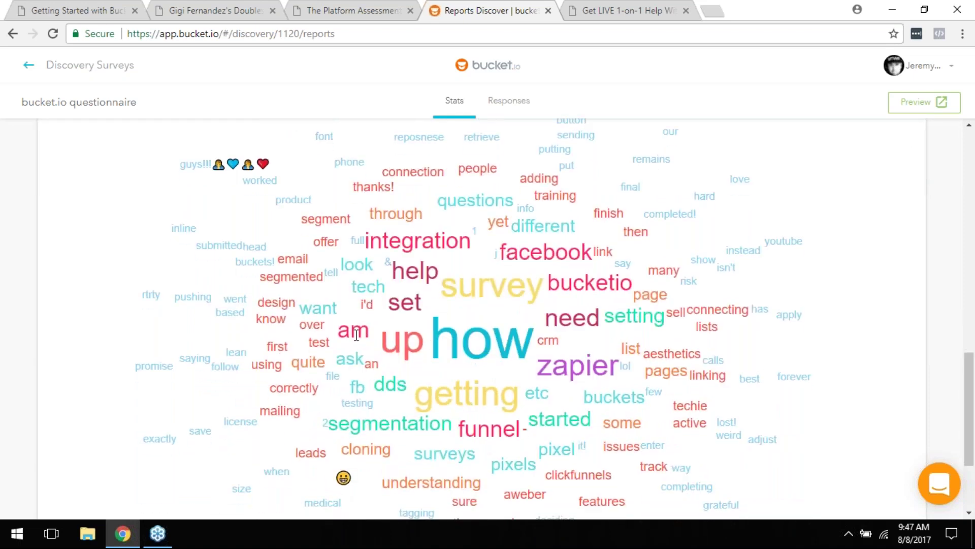
{"action": "scroll", "coordinate": [386, 292], "scroll_direction": "down", "scroll_amount": 2}
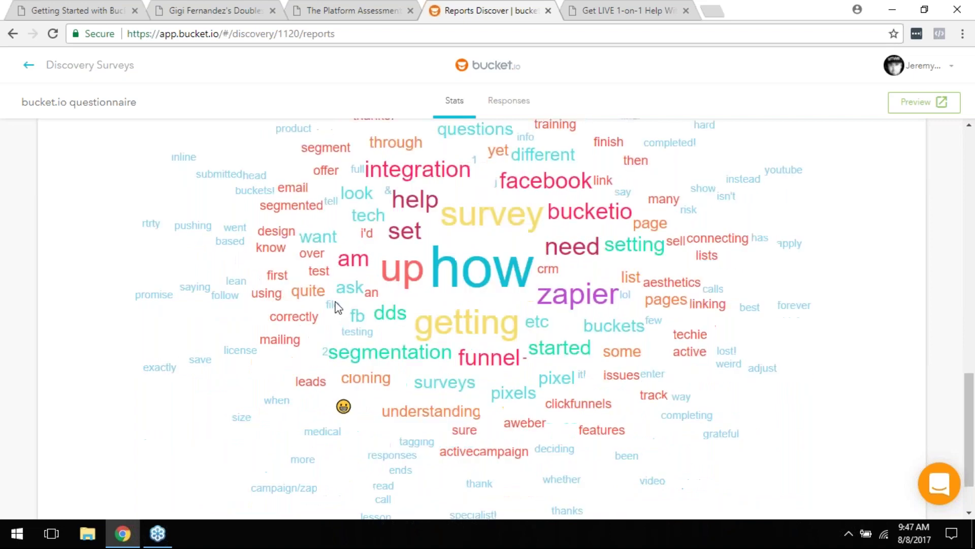
{"action": "scroll", "coordinate": [512, 286], "scroll_direction": "up", "scroll_amount": 10}
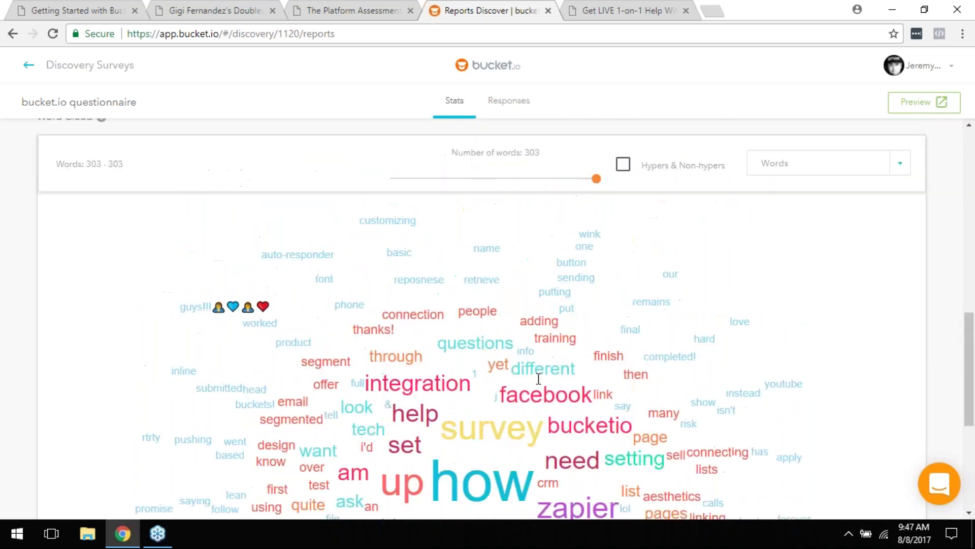
{"action": "scroll", "coordinate": [747, 368], "scroll_direction": "down", "scroll_amount": 5}
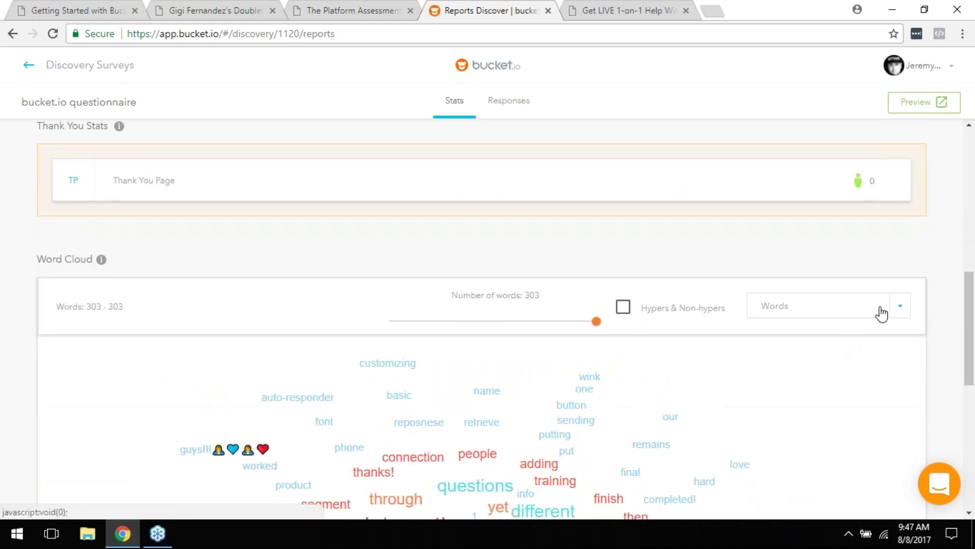
Step: Uncheck how, up, getting, set and am in the word cloud's Words list
{"action": "left_click", "coordinate": [882, 313]}
{"action": "left_click", "coordinate": [742, 332]}
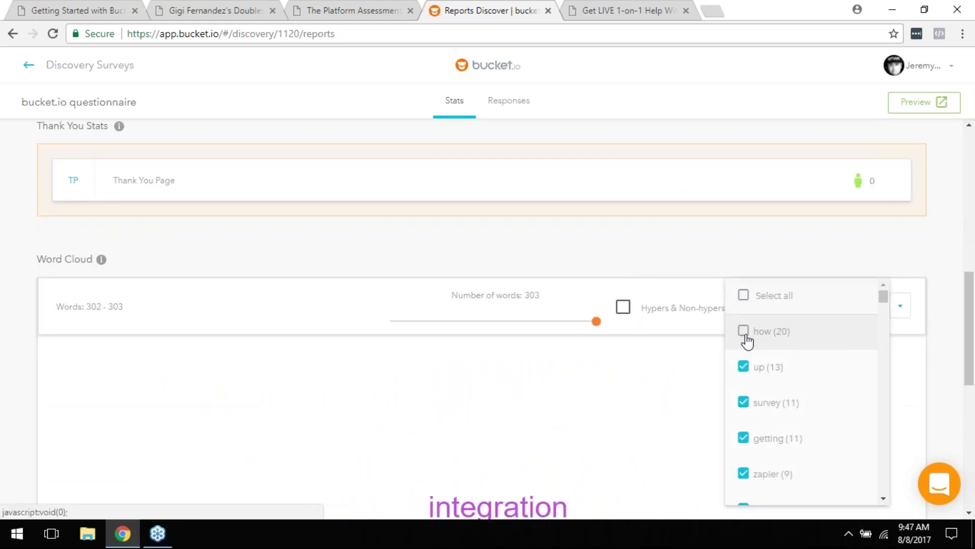
{"action": "left_click", "coordinate": [744, 369]}
{"action": "scroll", "coordinate": [745, 373], "scroll_direction": "down", "scroll_amount": 1}
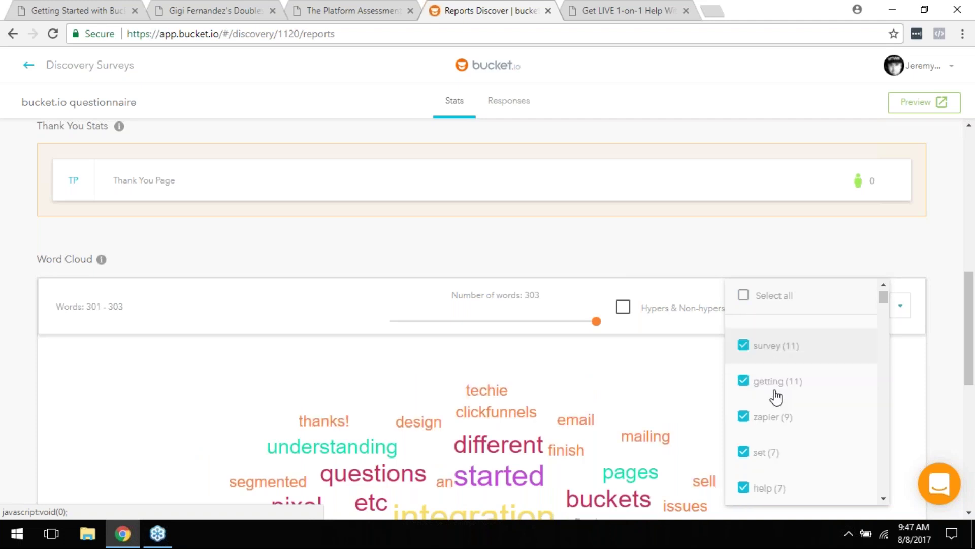
{"action": "left_click", "coordinate": [742, 372]}
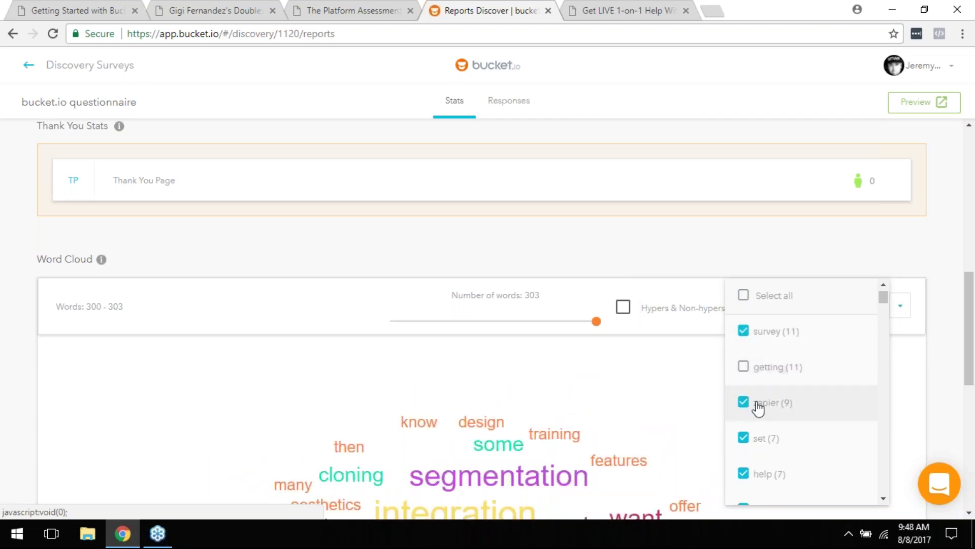
{"action": "scroll", "coordinate": [742, 373], "scroll_direction": "down", "scroll_amount": 1}
{"action": "left_click", "coordinate": [742, 372]}
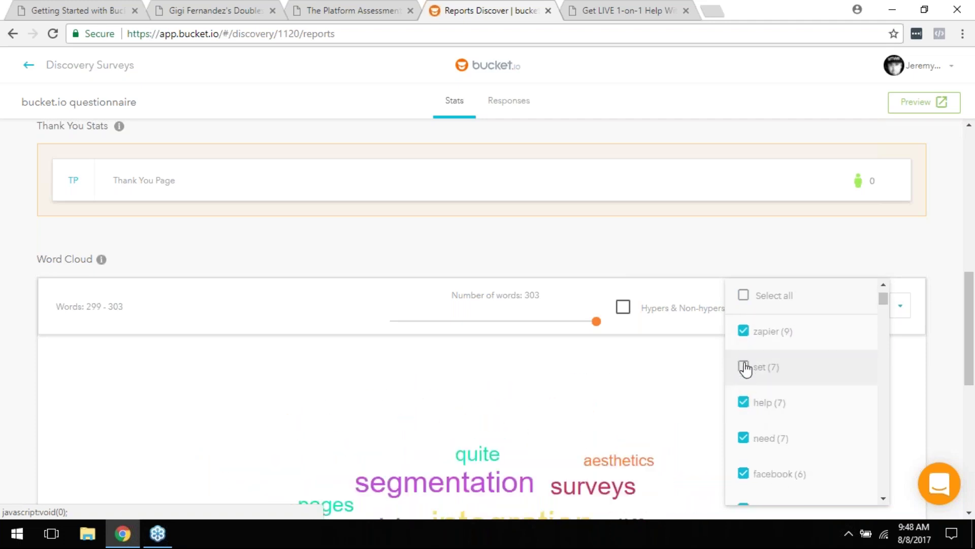
{"action": "scroll", "coordinate": [810, 394], "scroll_direction": "down", "scroll_amount": 1}
{"action": "scroll", "coordinate": [792, 406], "scroll_direction": "down", "scroll_amount": 1}
{"action": "left_click", "coordinate": [744, 372]}
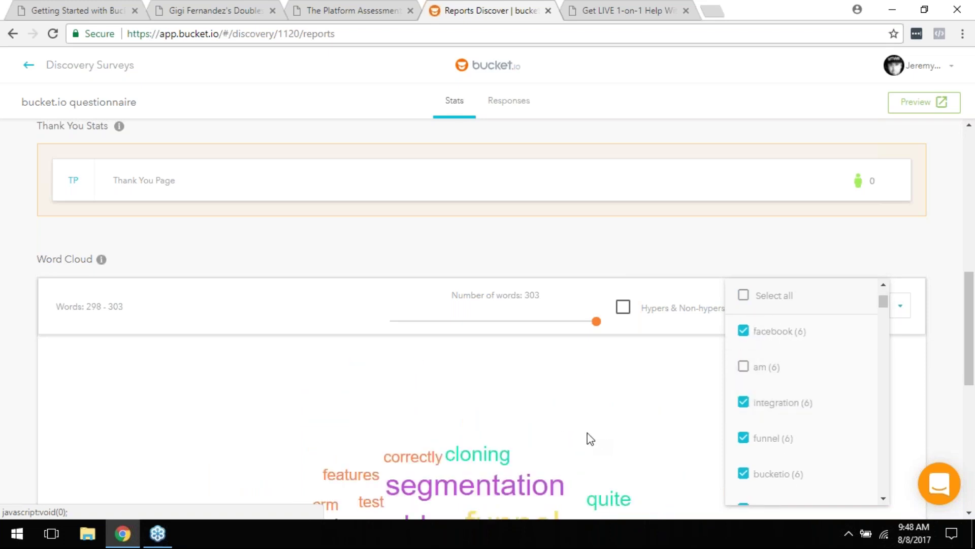
{"action": "left_click", "coordinate": [505, 240]}
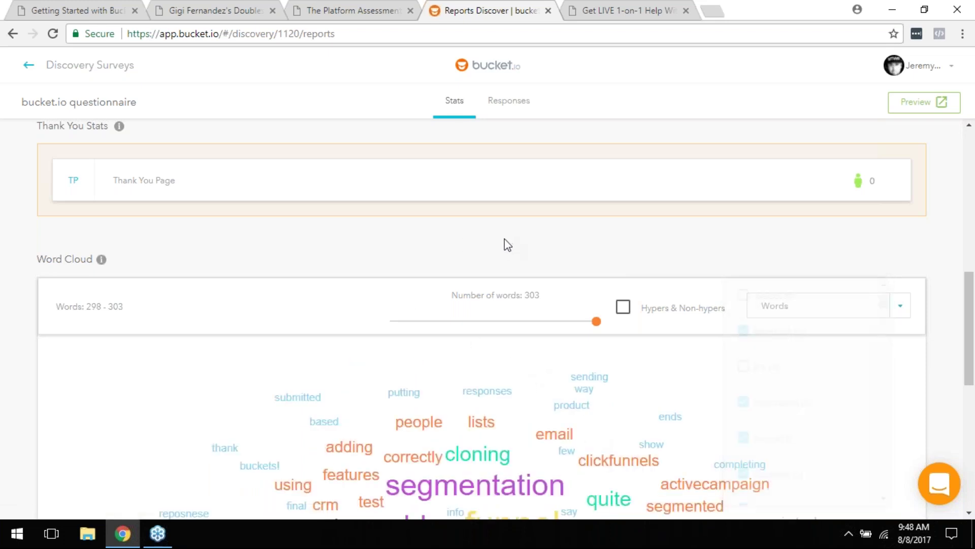
Step: Review the updated word cloud and scroll the Stats report back to the top
{"action": "scroll", "coordinate": [505, 240], "scroll_direction": "down", "scroll_amount": 4}
{"action": "scroll", "coordinate": [490, 233], "scroll_direction": "down", "scroll_amount": 1}
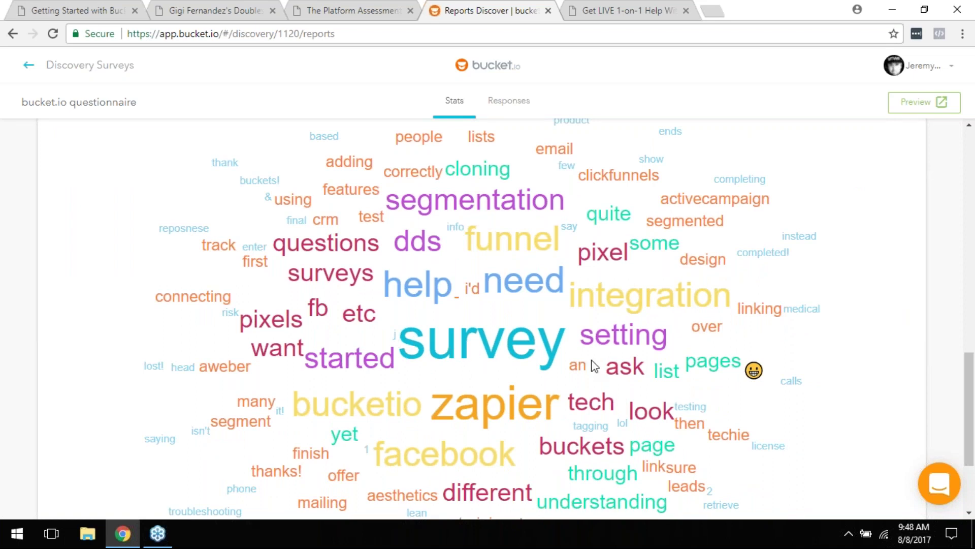
{"action": "scroll", "coordinate": [579, 413], "scroll_direction": "down", "scroll_amount": 1}
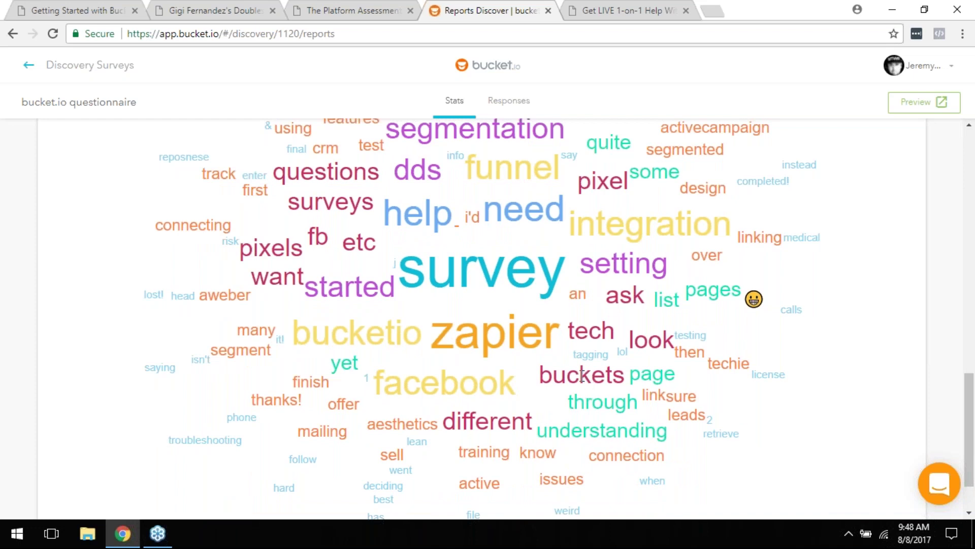
{"action": "scroll", "coordinate": [582, 376], "scroll_direction": "up", "scroll_amount": 1}
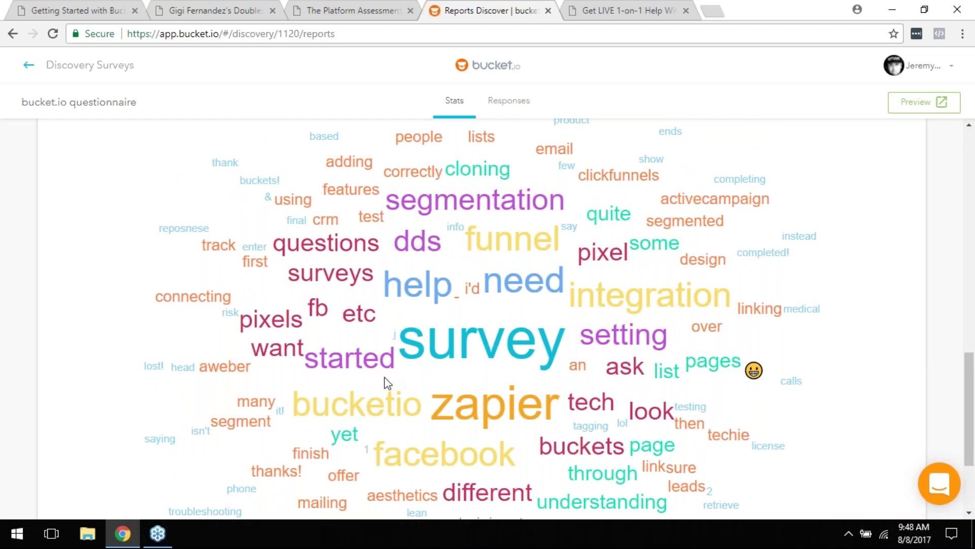
{"action": "scroll", "coordinate": [387, 383], "scroll_direction": "up", "scroll_amount": 2}
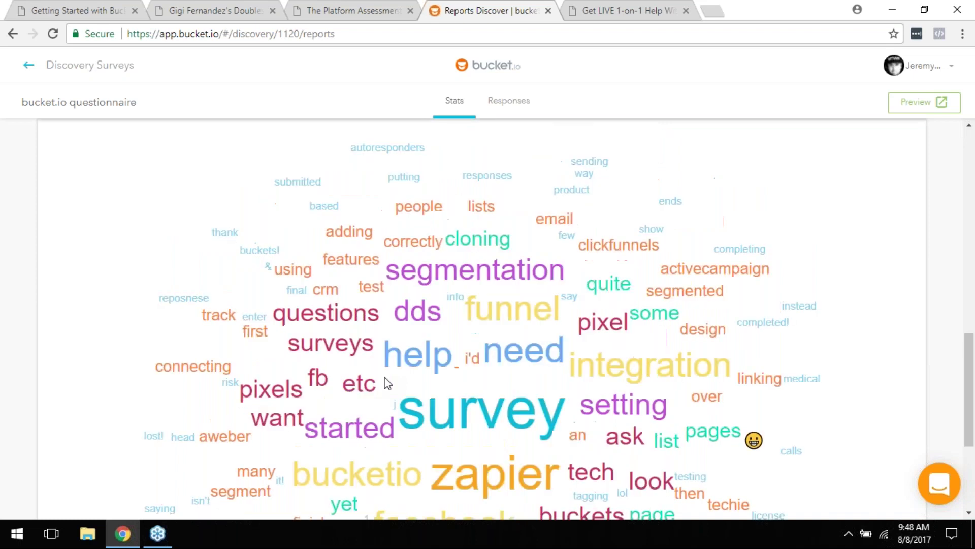
{"action": "scroll", "coordinate": [388, 384], "scroll_direction": "up", "scroll_amount": 5}
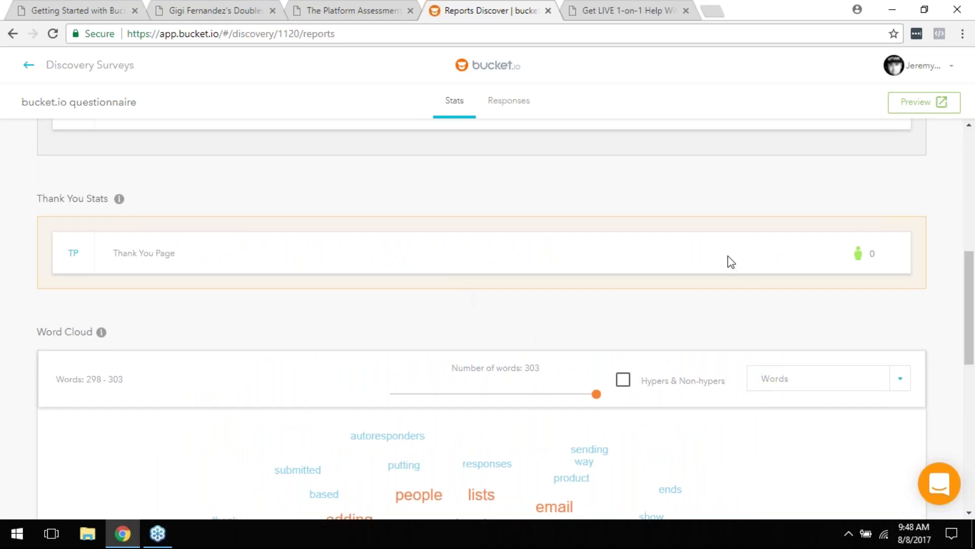
{"action": "scroll", "coordinate": [730, 261], "scroll_direction": "up", "scroll_amount": 6}
{"action": "scroll", "coordinate": [730, 262], "scroll_direction": "up", "scroll_amount": 2}
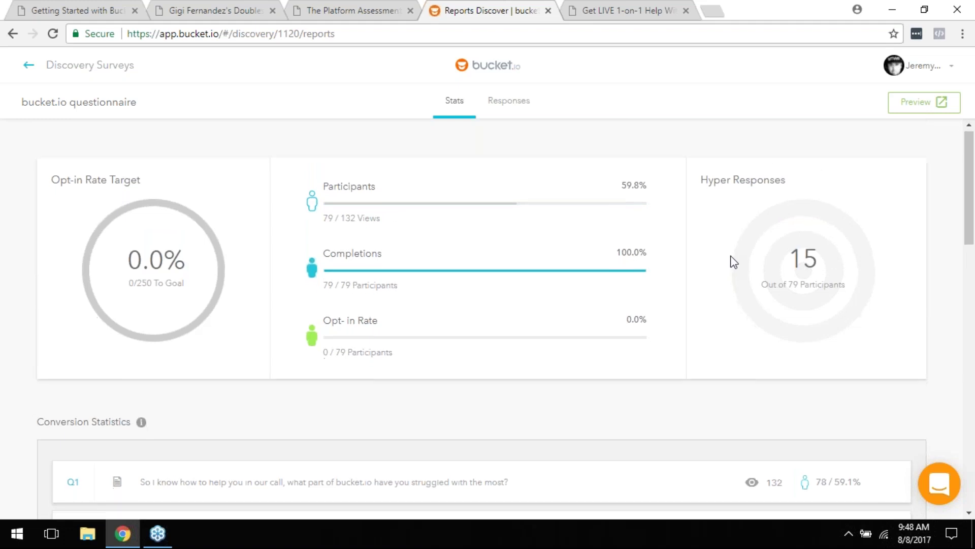
{"action": "scroll", "coordinate": [729, 259], "scroll_direction": "down", "scroll_amount": 15}
{"action": "scroll", "coordinate": [734, 261], "scroll_direction": "down", "scroll_amount": 1}
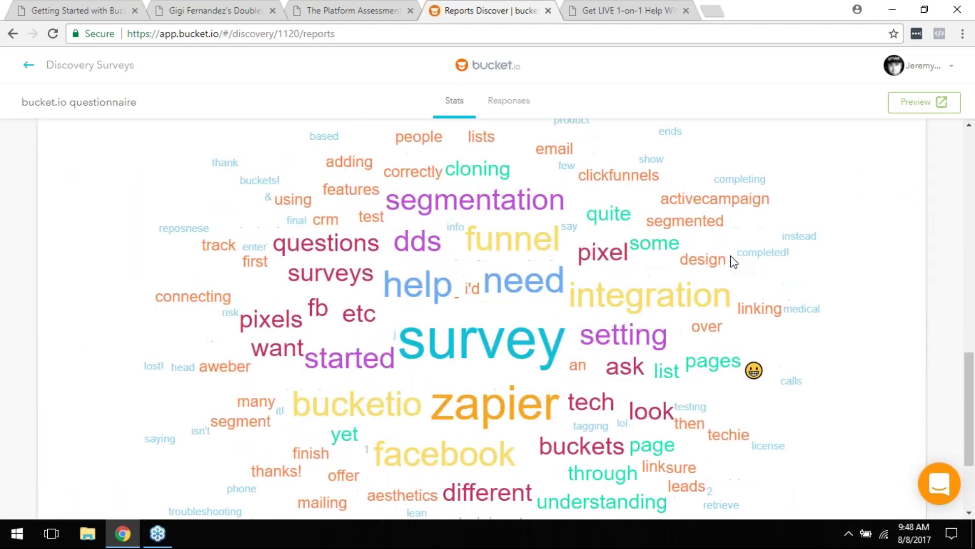
{"action": "scroll", "coordinate": [734, 262], "scroll_direction": "up", "scroll_amount": 3}
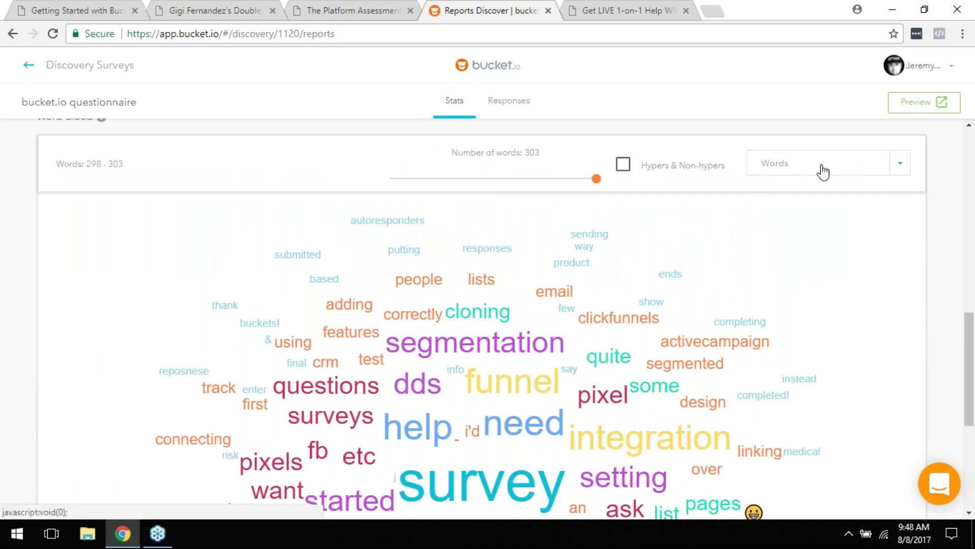
{"action": "scroll", "coordinate": [833, 234], "scroll_direction": "down", "scroll_amount": 1}
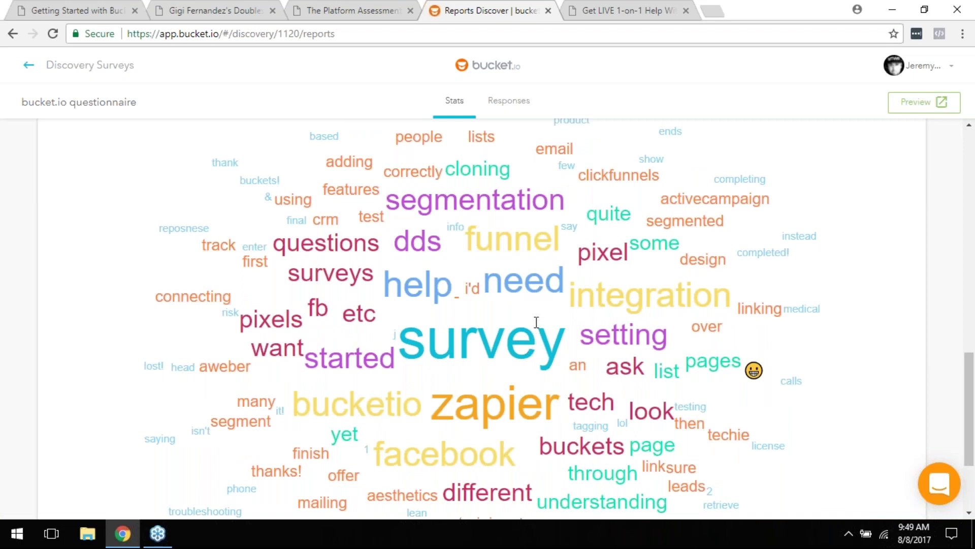
{"action": "scroll", "coordinate": [536, 322], "scroll_direction": "up", "scroll_amount": 1}
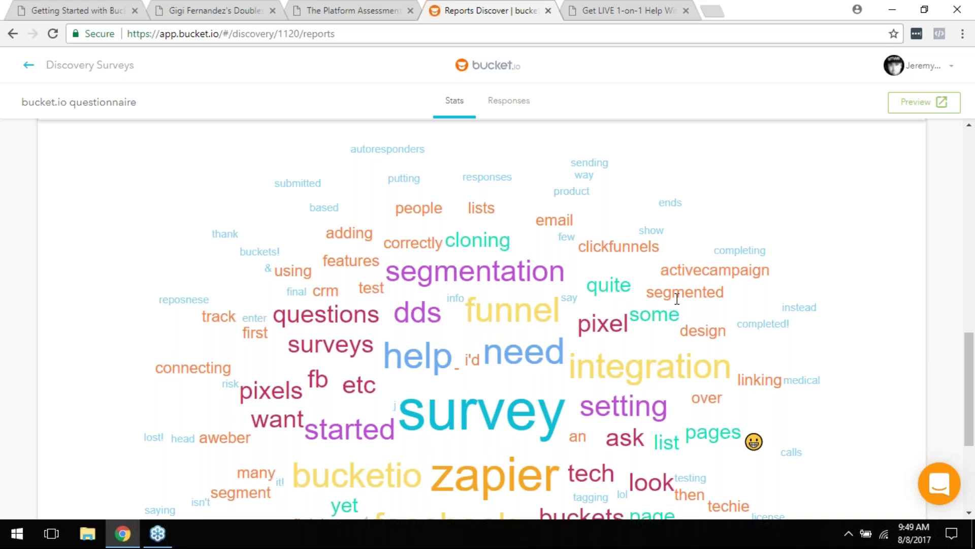
{"action": "scroll", "coordinate": [677, 299], "scroll_direction": "down", "scroll_amount": 1}
{"action": "scroll", "coordinate": [711, 284], "scroll_direction": "up", "scroll_amount": 2}
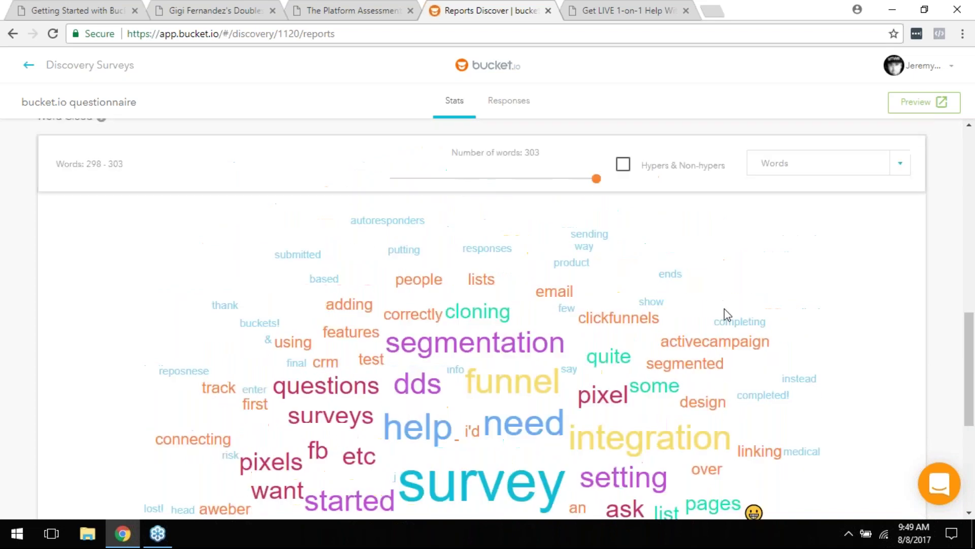
{"action": "scroll", "coordinate": [686, 338], "scroll_direction": "up", "scroll_amount": 12}
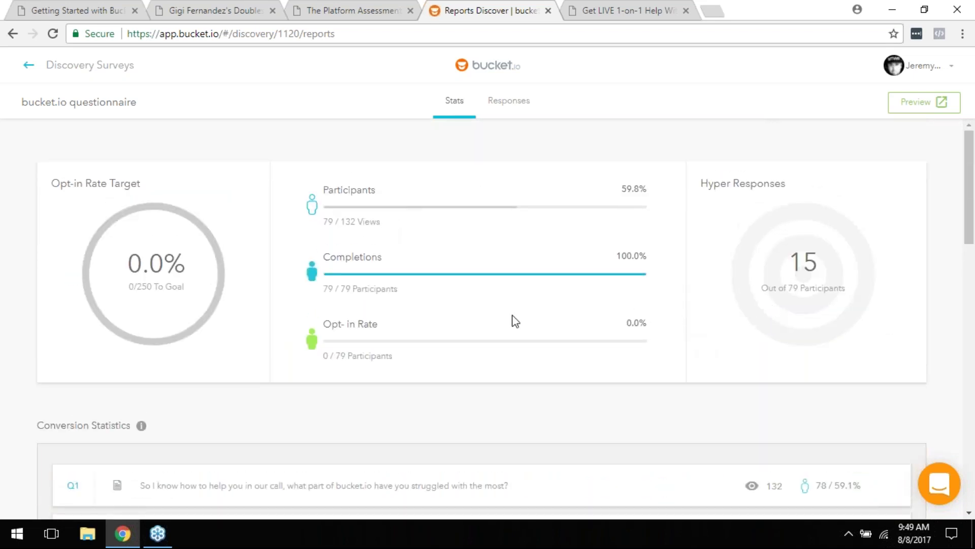
Step: Scroll through the Stats report reviewing 15 hyper responses and 0 of 250 opt-in goal
{"action": "scroll", "coordinate": [514, 324], "scroll_direction": "down", "scroll_amount": 7}
{"action": "scroll", "coordinate": [514, 324], "scroll_direction": "down", "scroll_amount": 8}
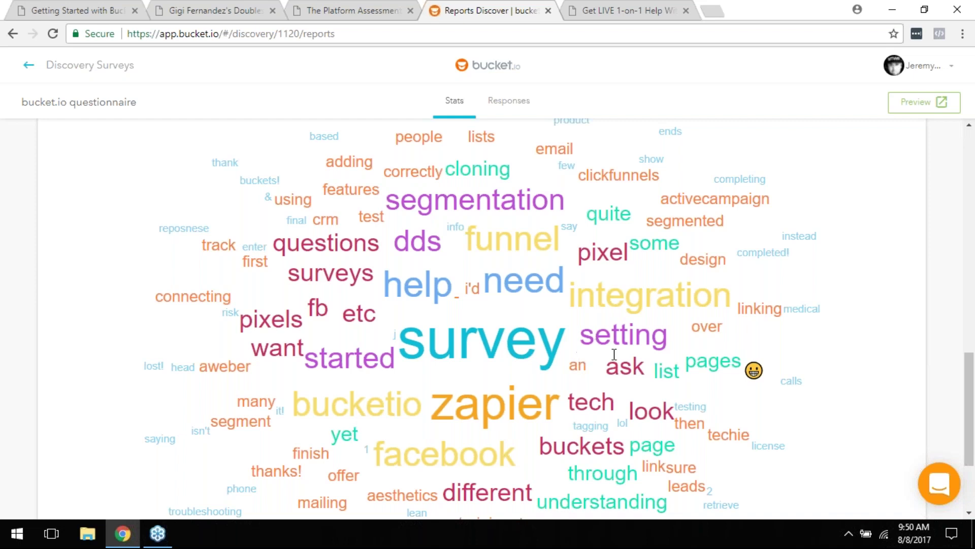
{"action": "scroll", "coordinate": [615, 354], "scroll_direction": "down", "scroll_amount": 2}
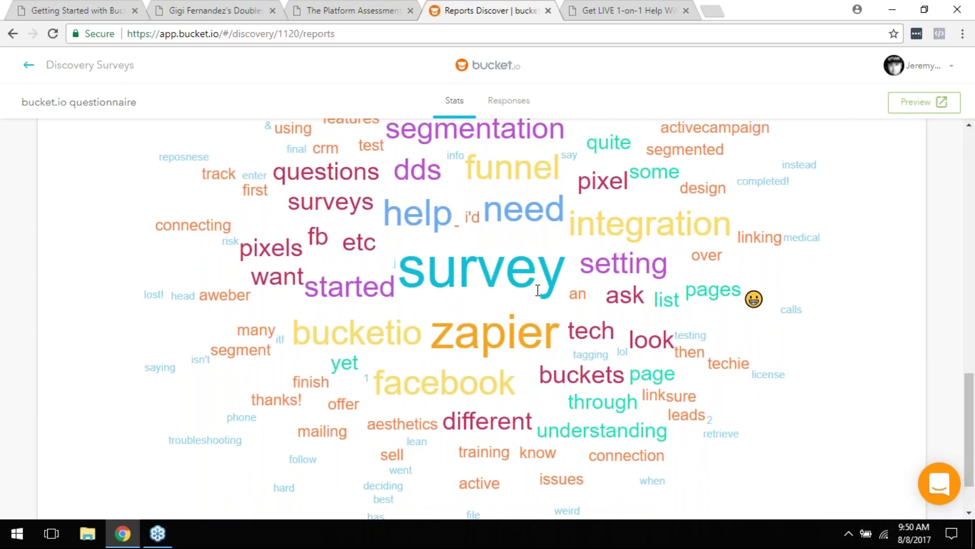
{"action": "scroll", "coordinate": [538, 290], "scroll_direction": "down", "scroll_amount": 1}
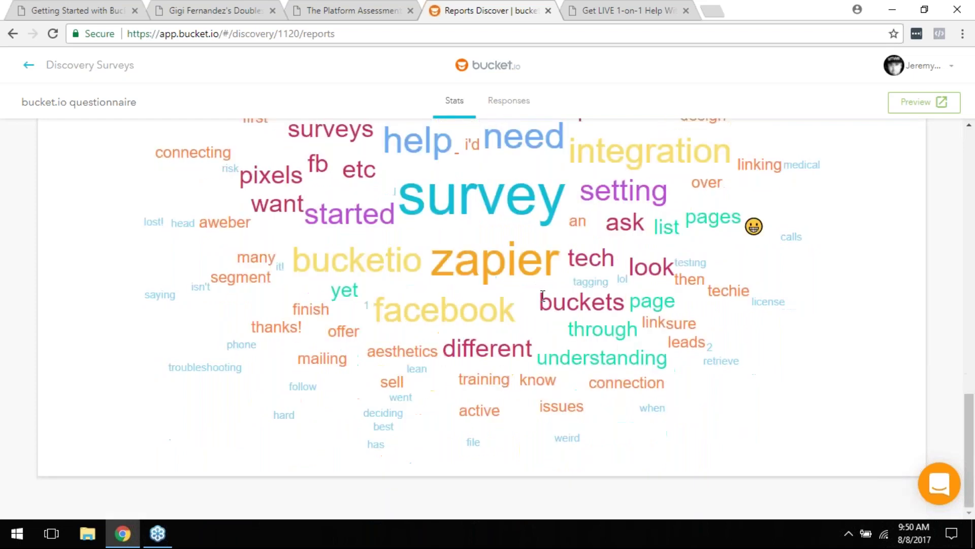
{"action": "scroll", "coordinate": [538, 291], "scroll_direction": "up", "scroll_amount": 8}
{"action": "scroll", "coordinate": [541, 298], "scroll_direction": "up", "scroll_amount": 9}
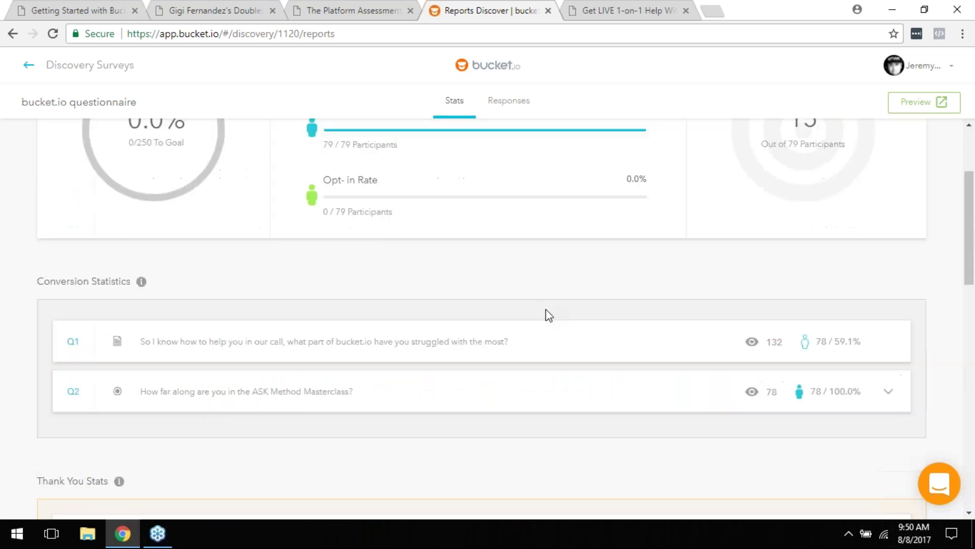
{"action": "scroll", "coordinate": [559, 350], "scroll_direction": "down", "scroll_amount": 15}
{"action": "scroll", "coordinate": [558, 353], "scroll_direction": "up", "scroll_amount": 10}
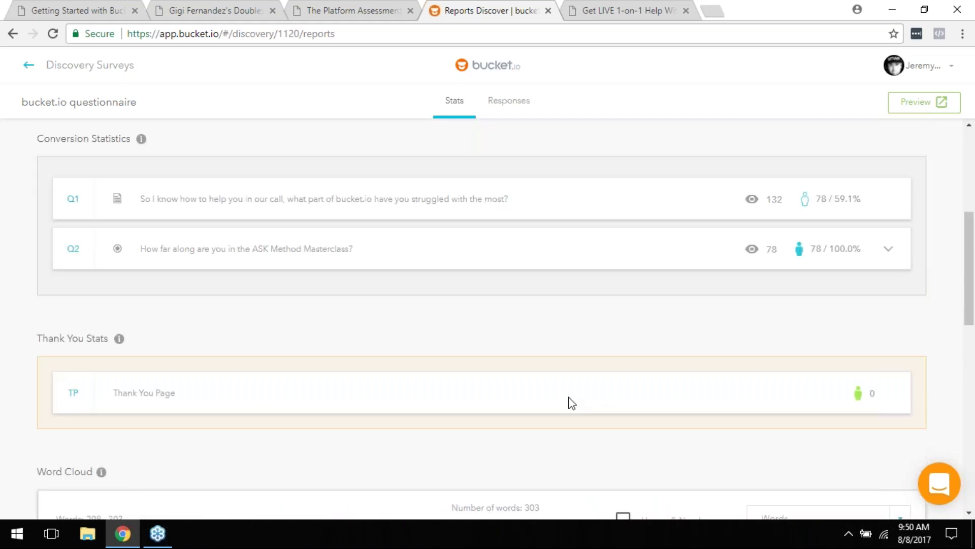
{"action": "scroll", "coordinate": [566, 399], "scroll_direction": "up", "scroll_amount": 4}
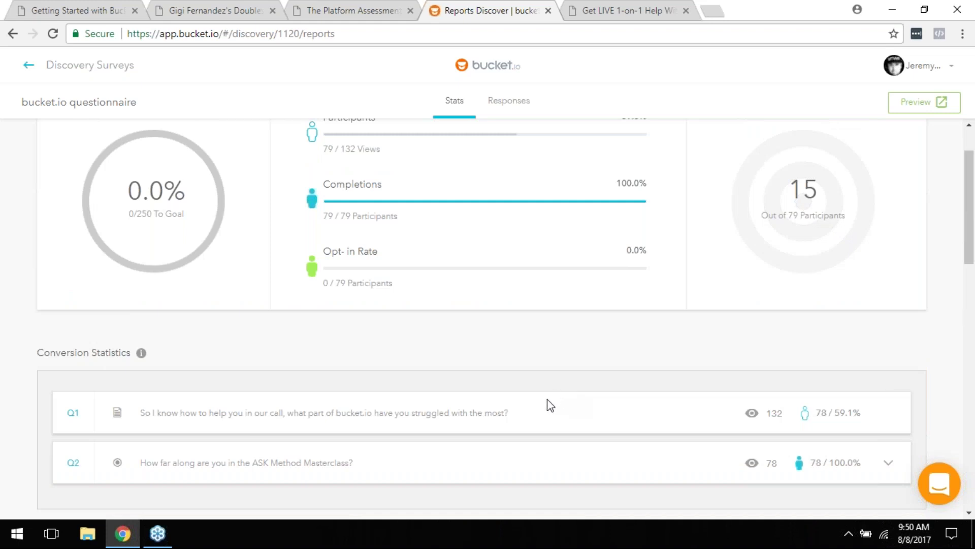
{"action": "scroll", "coordinate": [505, 268], "scroll_direction": "up", "scroll_amount": 2}
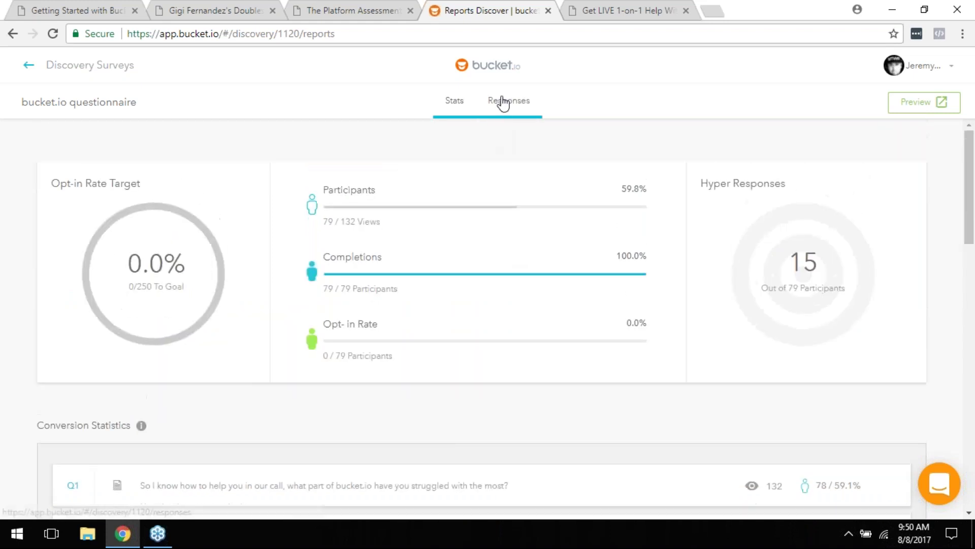
{"action": "left_click", "coordinate": [501, 101]}
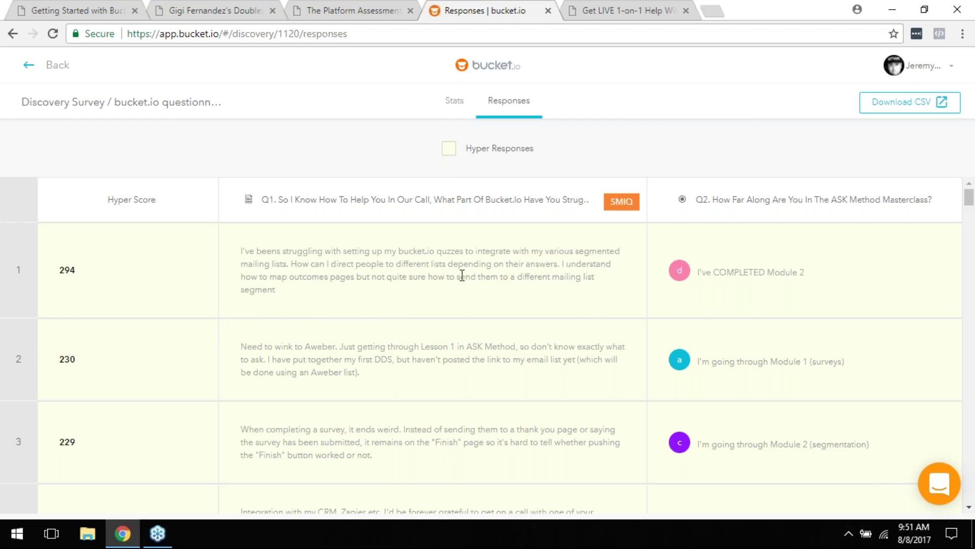
{"action": "scroll", "coordinate": [435, 288], "scroll_direction": "down", "scroll_amount": 7}
{"action": "scroll", "coordinate": [435, 287], "scroll_direction": "down", "scroll_amount": 20}
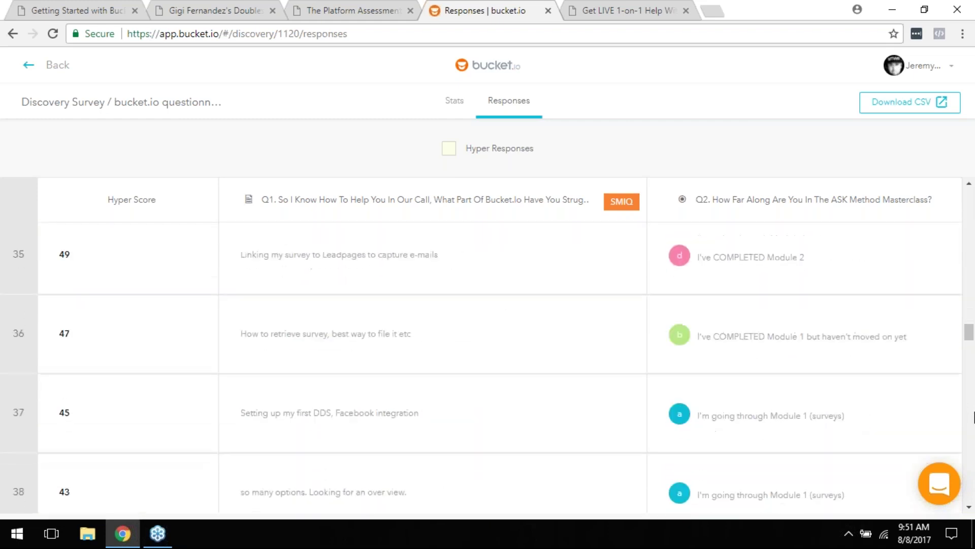
{"action": "scroll", "coordinate": [973, 412], "scroll_direction": "down", "scroll_amount": 20}
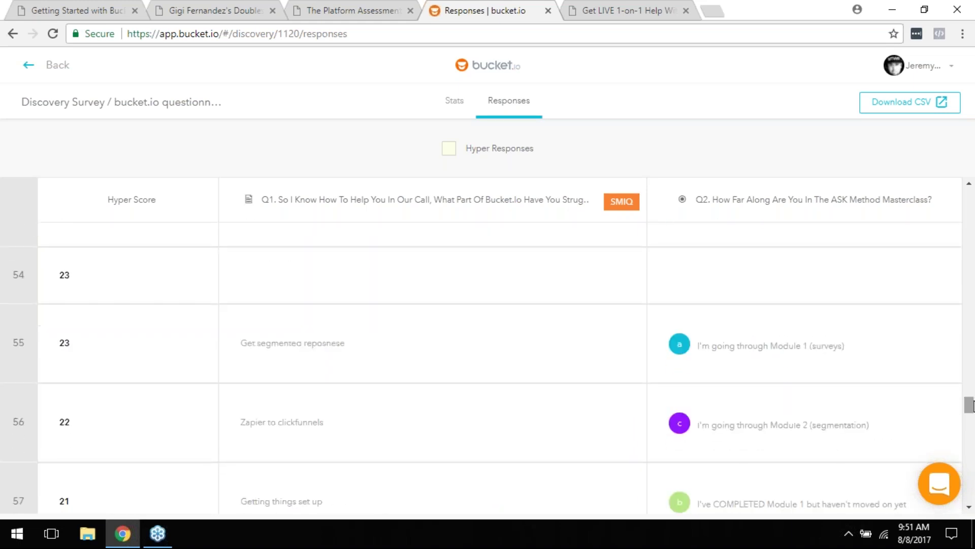
{"action": "scroll", "coordinate": [218, 354], "scroll_direction": "down", "scroll_amount": 18}
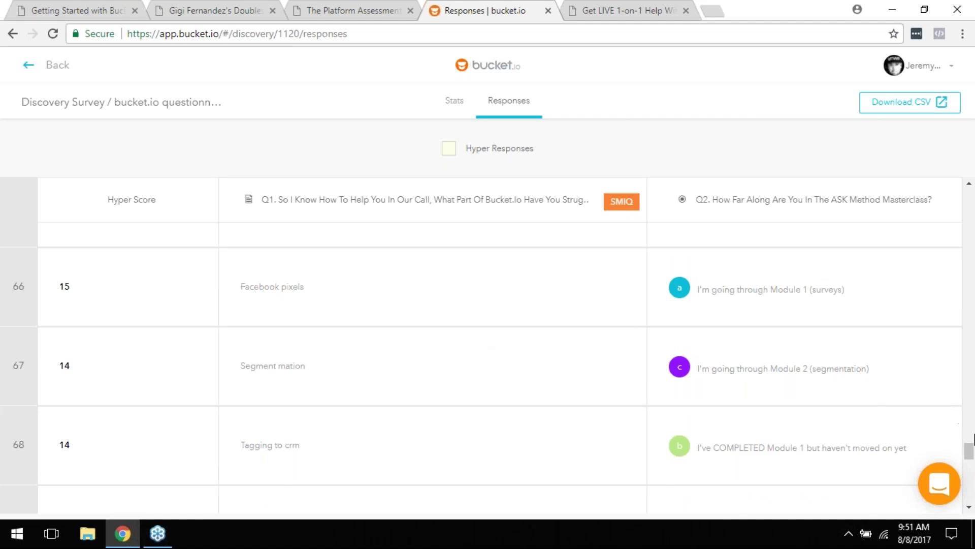
{"action": "left_click_drag", "start_coordinate": [969, 463], "coordinate": [969, 208]}
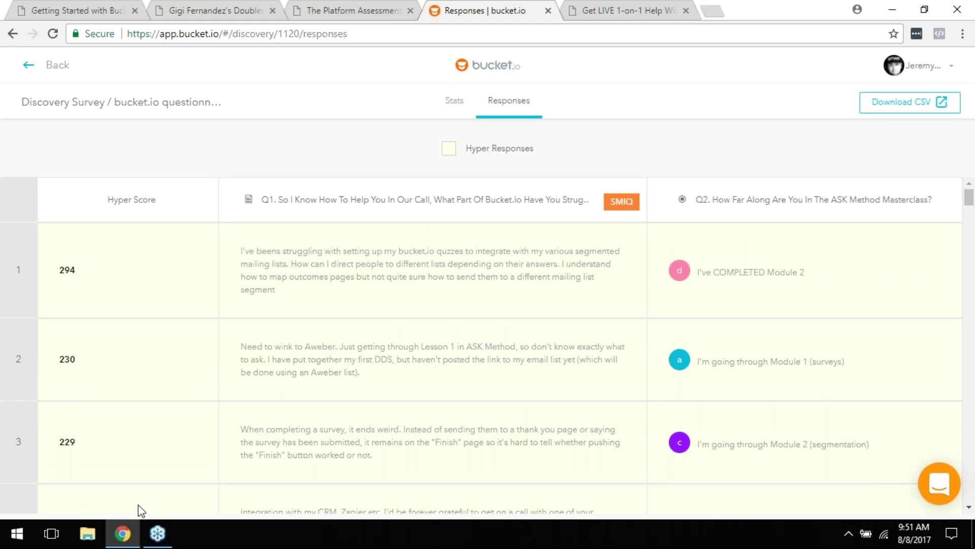
Step: Scroll through the questionnaire's Responses table to review the individual answers
{"action": "scroll", "coordinate": [912, 407], "scroll_direction": "down", "scroll_amount": 1}
{"action": "scroll", "coordinate": [913, 407], "scroll_direction": "down", "scroll_amount": 15}
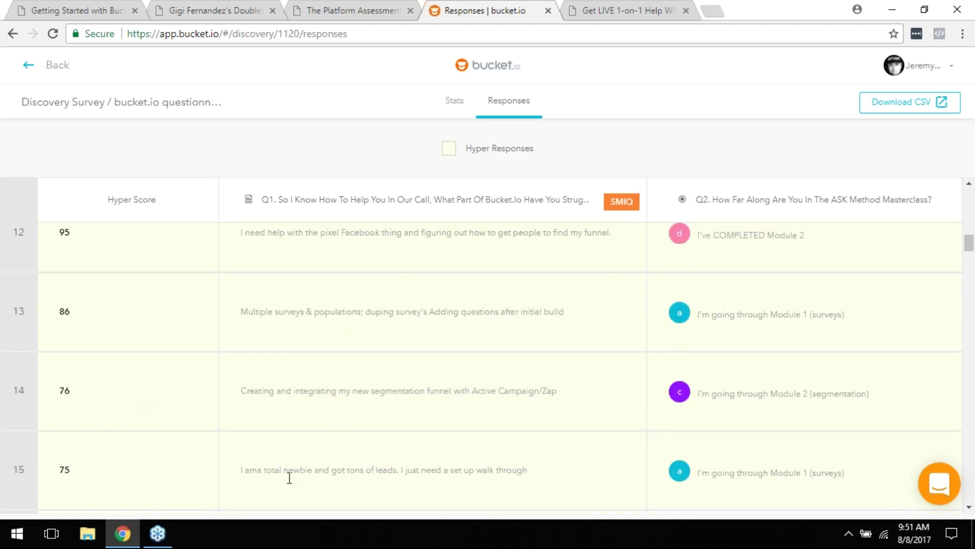
{"action": "scroll", "coordinate": [367, 354], "scroll_direction": "up", "scroll_amount": 5}
{"action": "scroll", "coordinate": [374, 351], "scroll_direction": "down", "scroll_amount": 19}
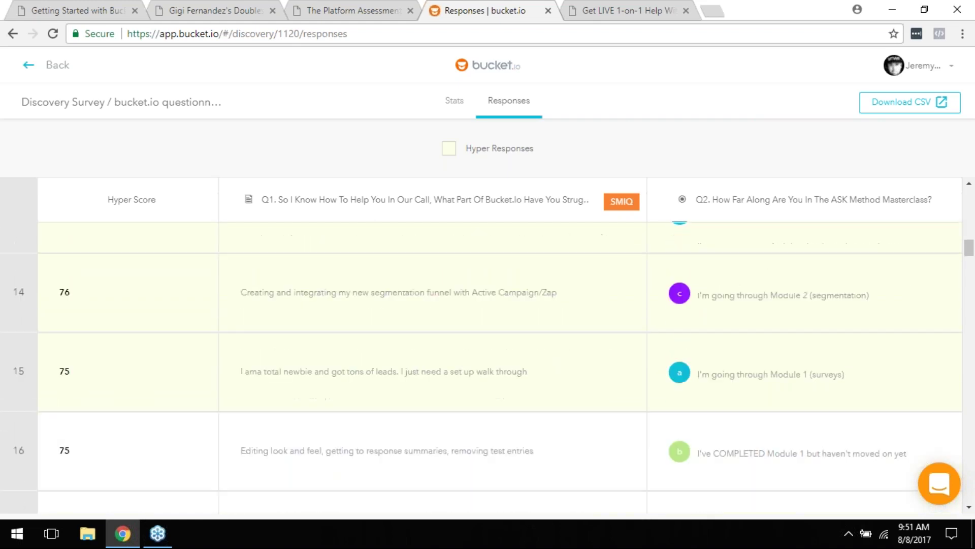
{"action": "scroll", "coordinate": [374, 382], "scroll_direction": "down", "scroll_amount": 20}
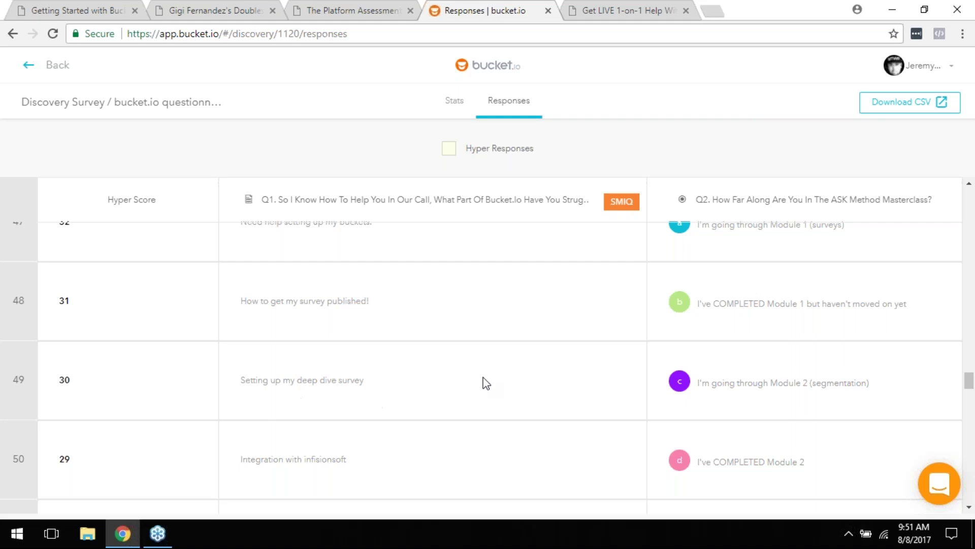
{"action": "scroll", "coordinate": [353, 417], "scroll_direction": "up", "scroll_amount": 3}
{"action": "scroll", "coordinate": [354, 417], "scroll_direction": "up", "scroll_amount": 20}
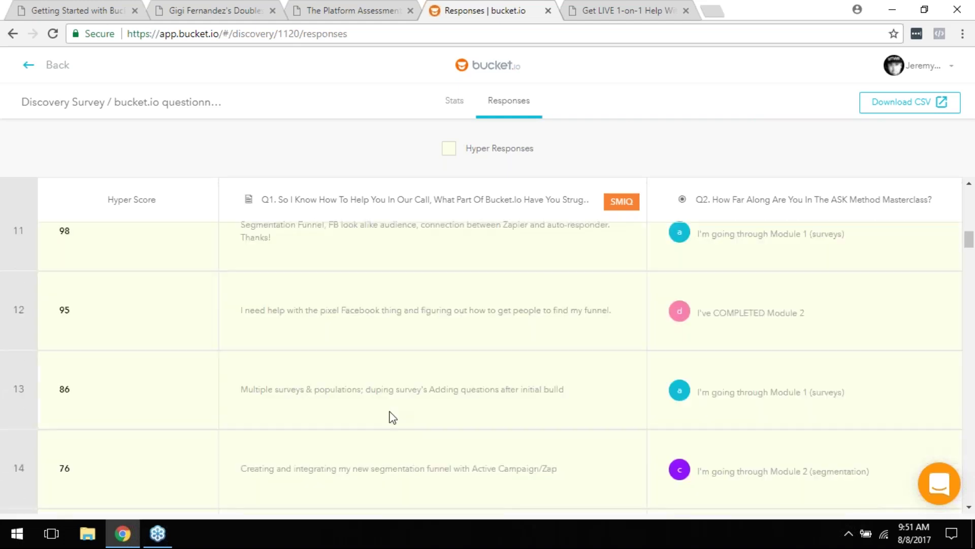
{"action": "scroll", "coordinate": [381, 411], "scroll_direction": "up", "scroll_amount": 5}
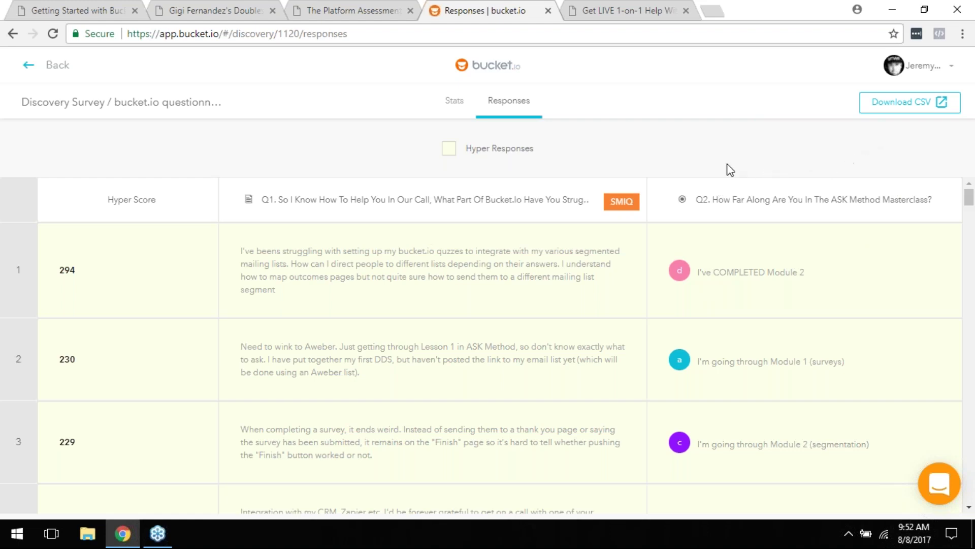
Step: Return to the Stats page and show the PDF guide's Segmentation Funnel Build slide, page 9
{"action": "left_click", "coordinate": [59, 74]}
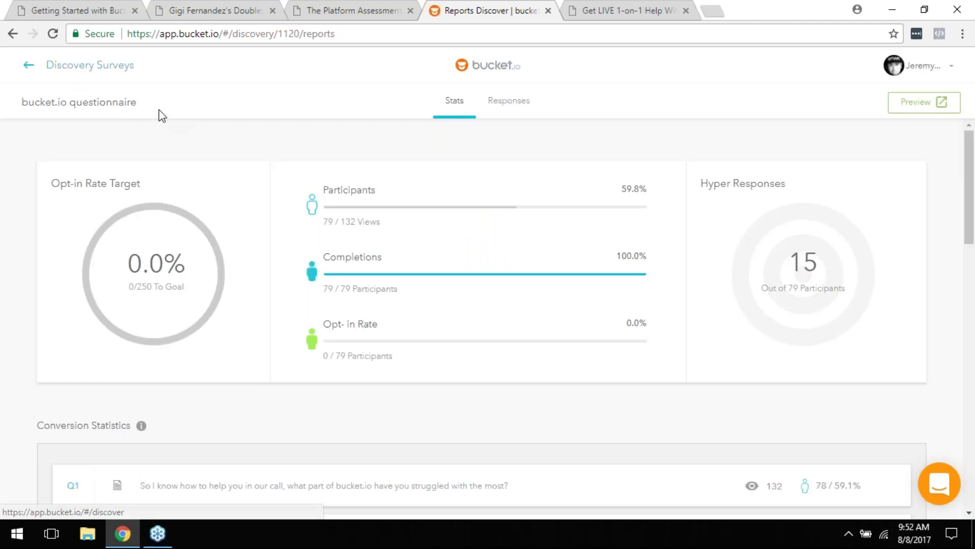
{"action": "left_click", "coordinate": [129, 6]}
{"action": "scroll", "coordinate": [555, 361], "scroll_direction": "down", "scroll_amount": 5}
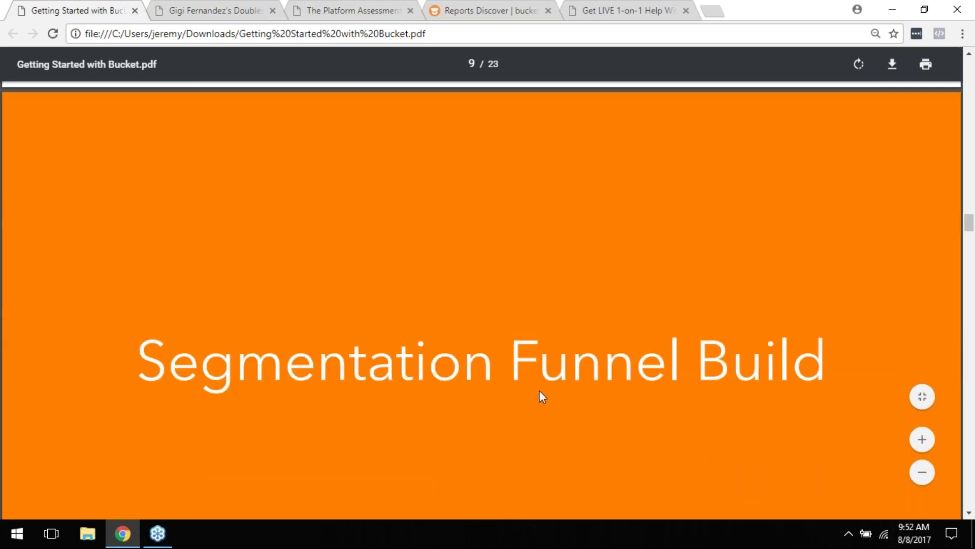
{"action": "scroll", "coordinate": [538, 399], "scroll_direction": "down", "scroll_amount": 1}
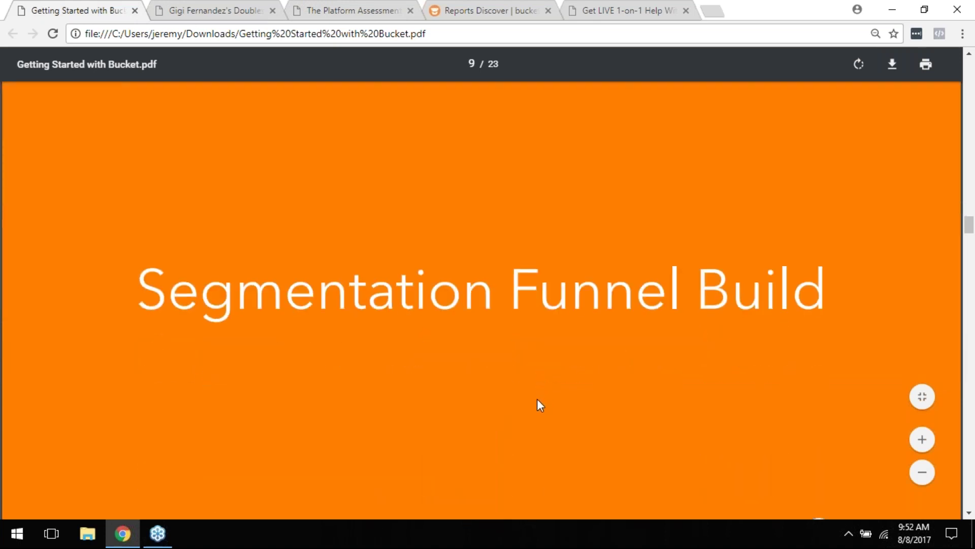
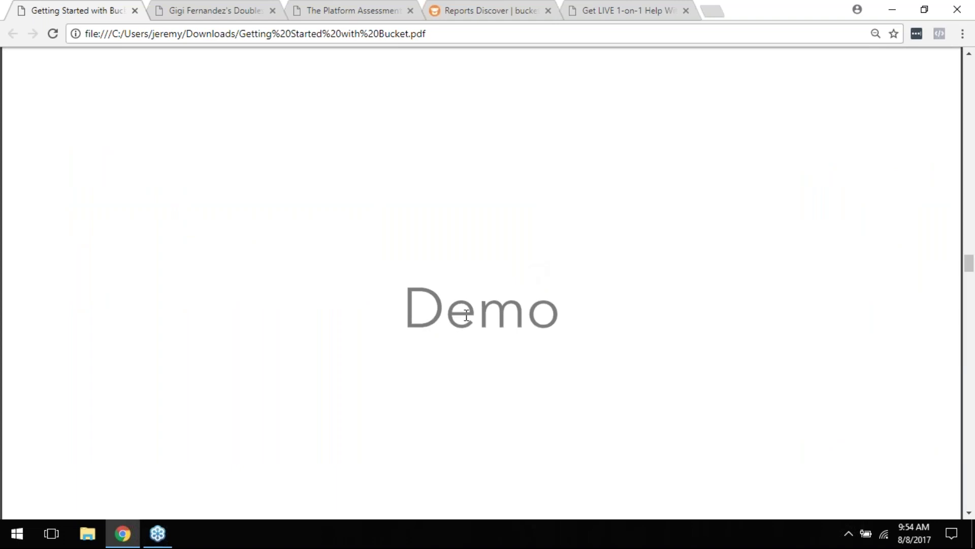
Step: Switch from the PDF slides to the tennis doubles survey at 'Are you a man or a woman?'
{"action": "left_click", "coordinate": [202, 7]}
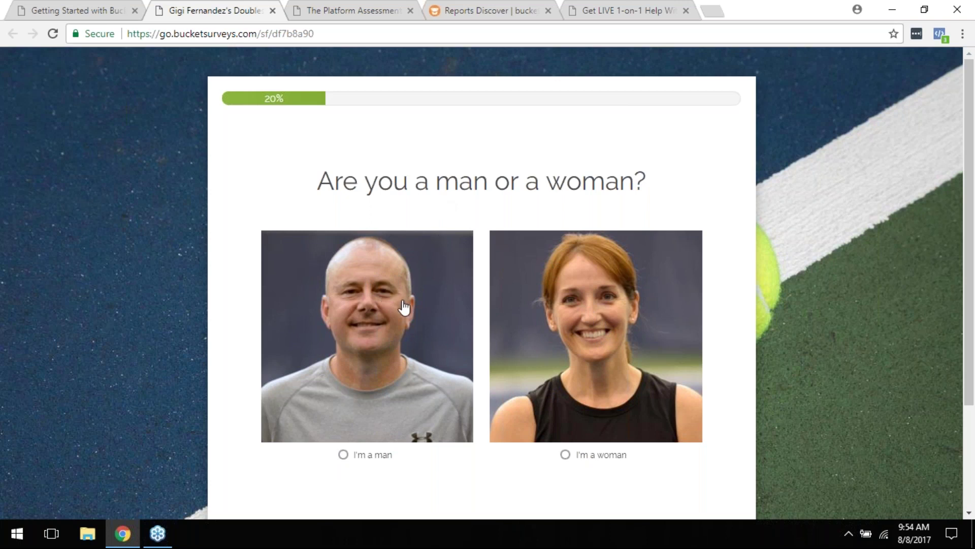
Step: Recover from the 401 error page by reloading the survey from its start
{"action": "scroll", "coordinate": [403, 283], "scroll_direction": "down", "scroll_amount": 2}
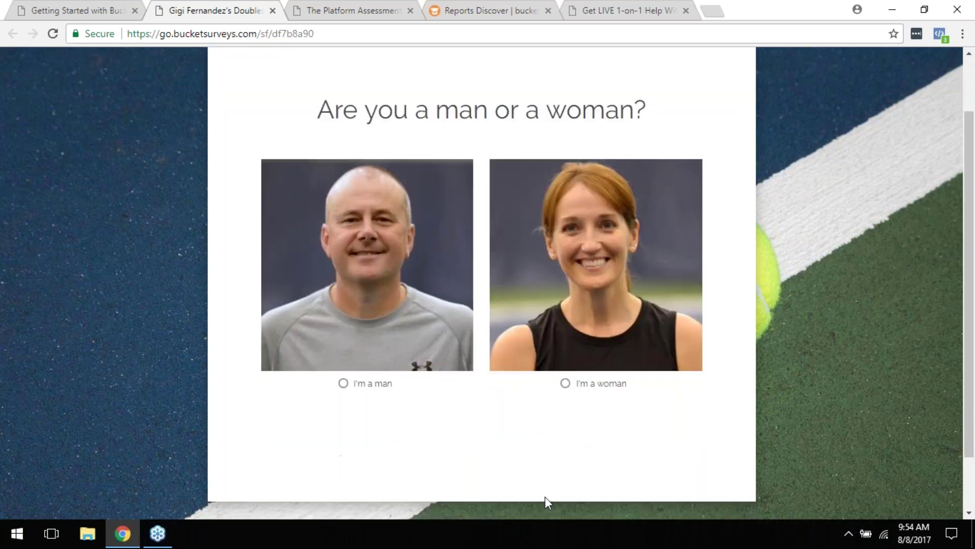
{"action": "left_click", "coordinate": [361, 391]}
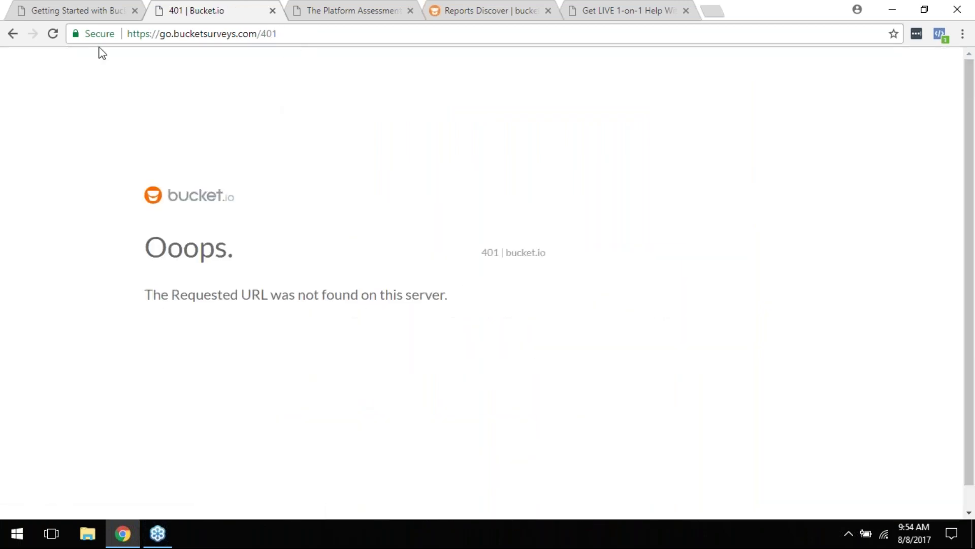
{"action": "left_click", "coordinate": [13, 34]}
{"action": "left_click", "coordinate": [230, 33]}
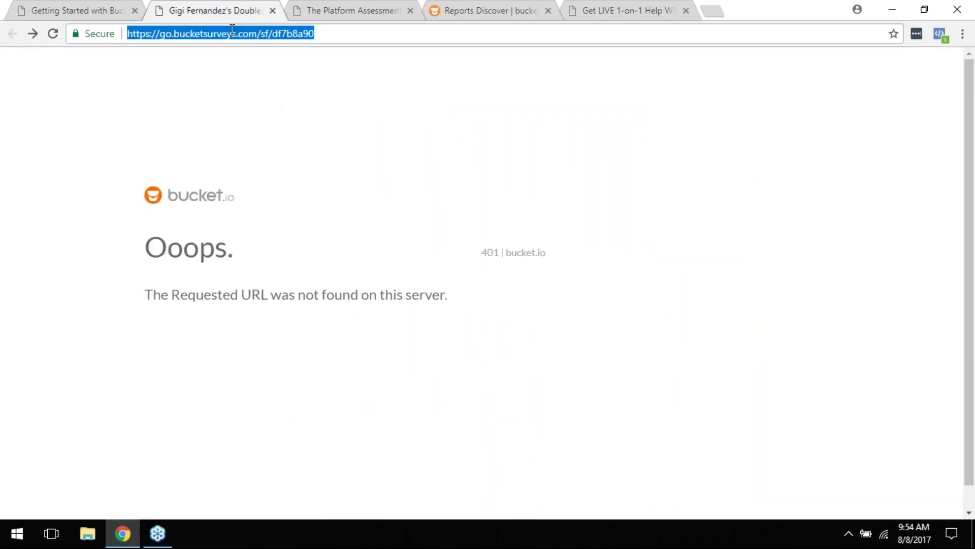
{"action": "key", "text": "Return"}
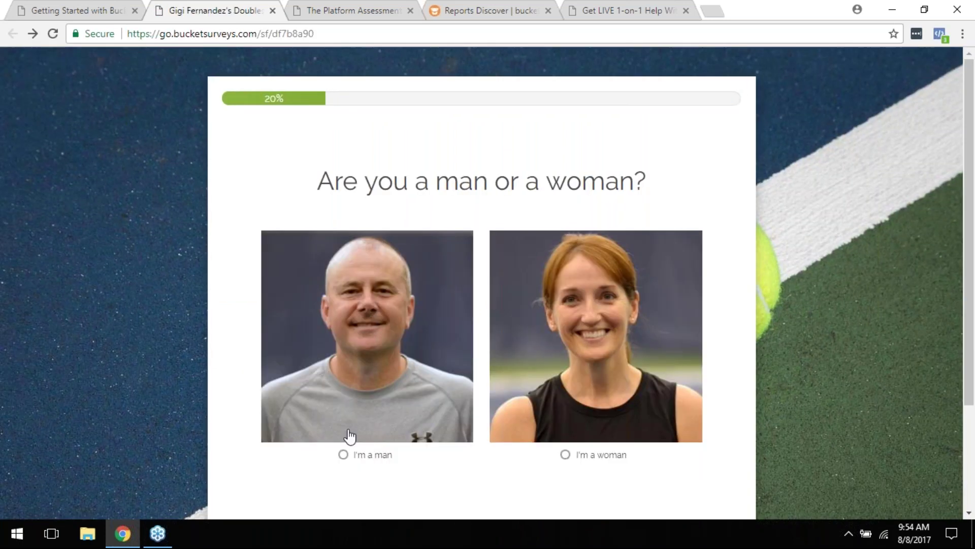
Step: Answer I'm a man, In my 30s, and 3.0 or below for the NTRP rating
{"action": "left_click", "coordinate": [349, 435]}
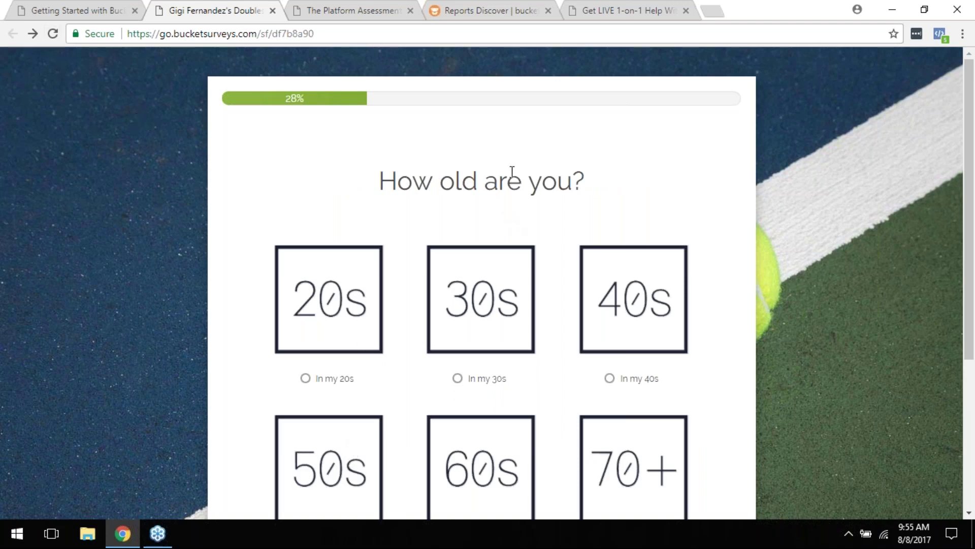
{"action": "scroll", "coordinate": [587, 212], "scroll_direction": "down", "scroll_amount": 3}
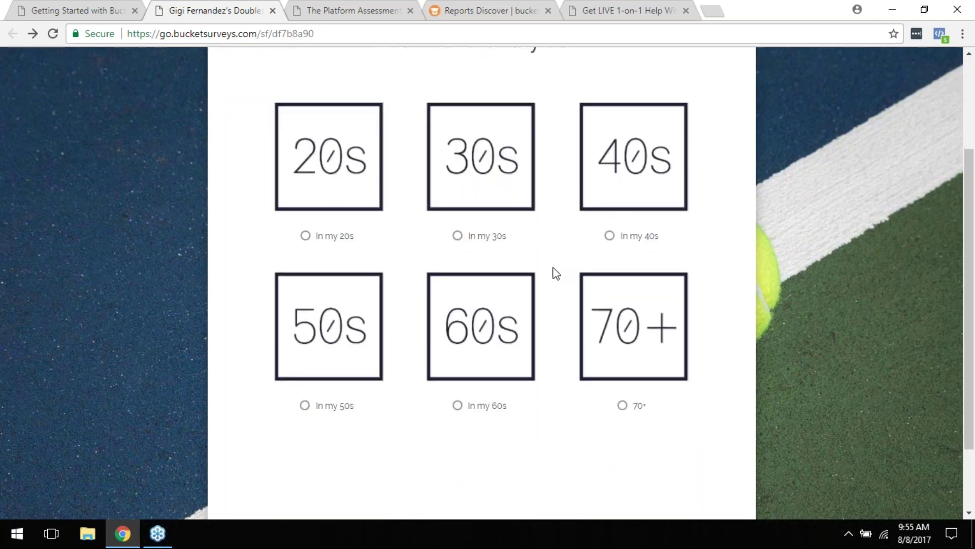
{"action": "left_click", "coordinate": [460, 238]}
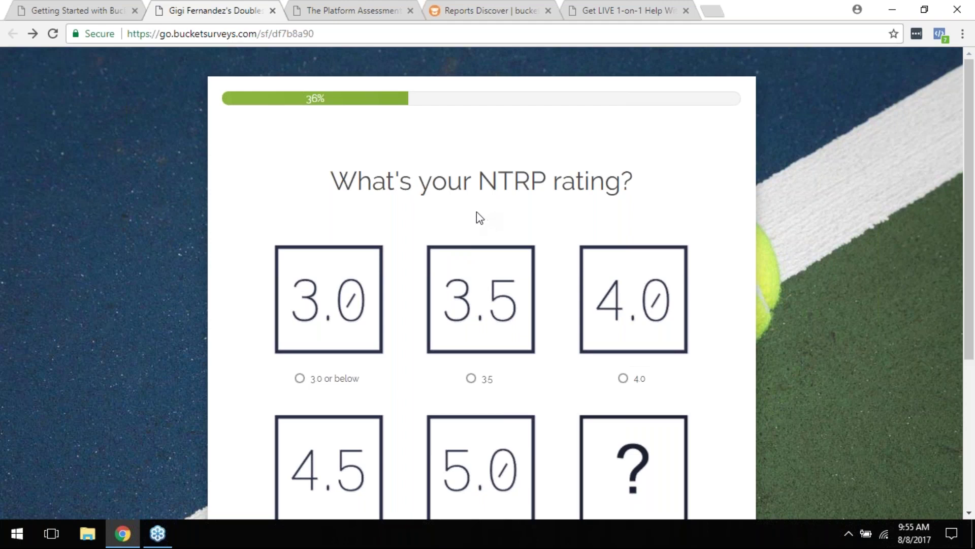
{"action": "scroll", "coordinate": [485, 228], "scroll_direction": "down", "scroll_amount": 2}
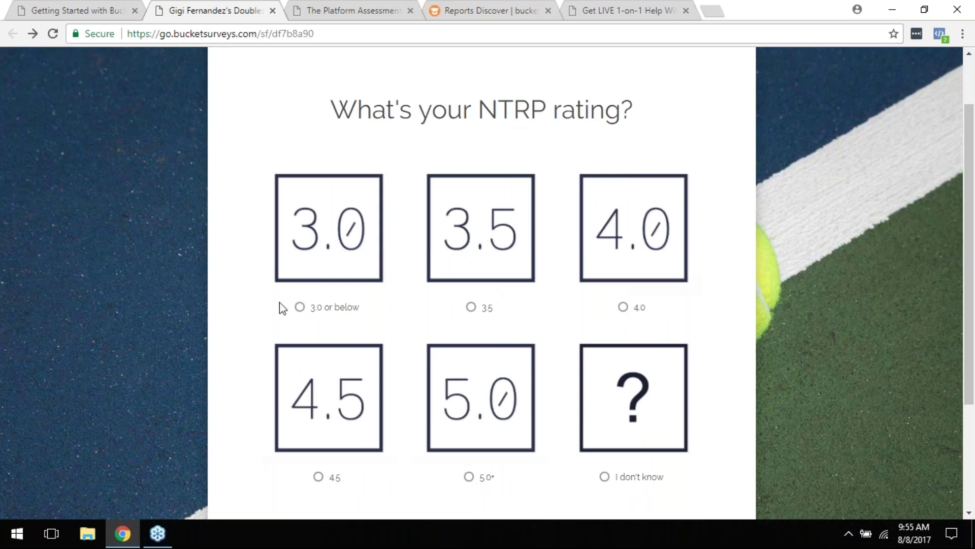
{"action": "left_click", "coordinate": [299, 308]}
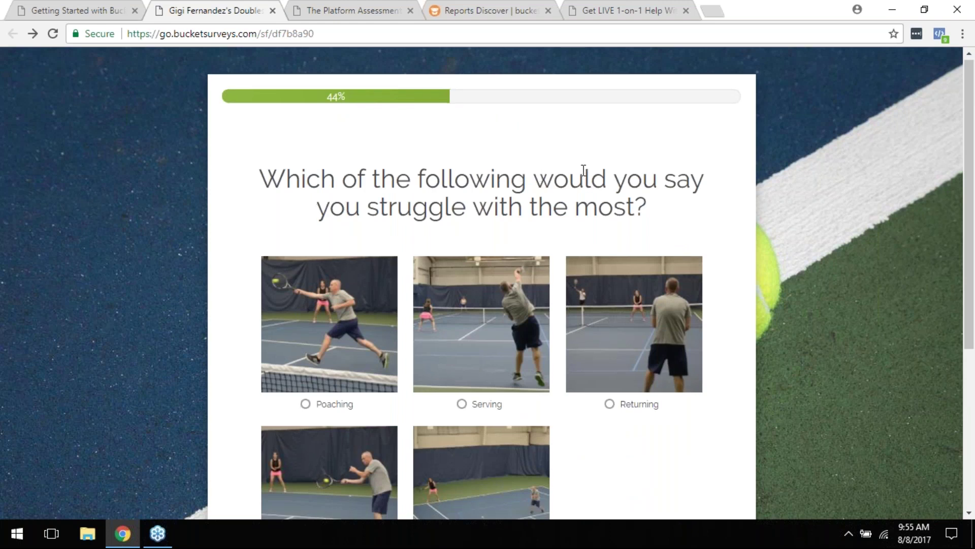
Step: Choose Serving as the biggest struggle, the middle serve option, and Yes to trying something new
{"action": "scroll", "coordinate": [572, 172], "scroll_direction": "down", "scroll_amount": 1}
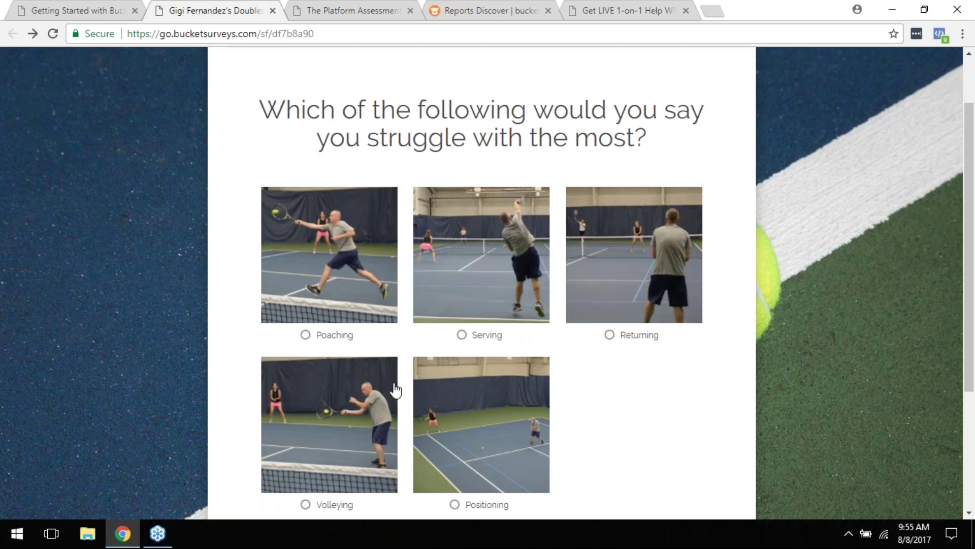
{"action": "scroll", "coordinate": [393, 395], "scroll_direction": "down", "scroll_amount": 1}
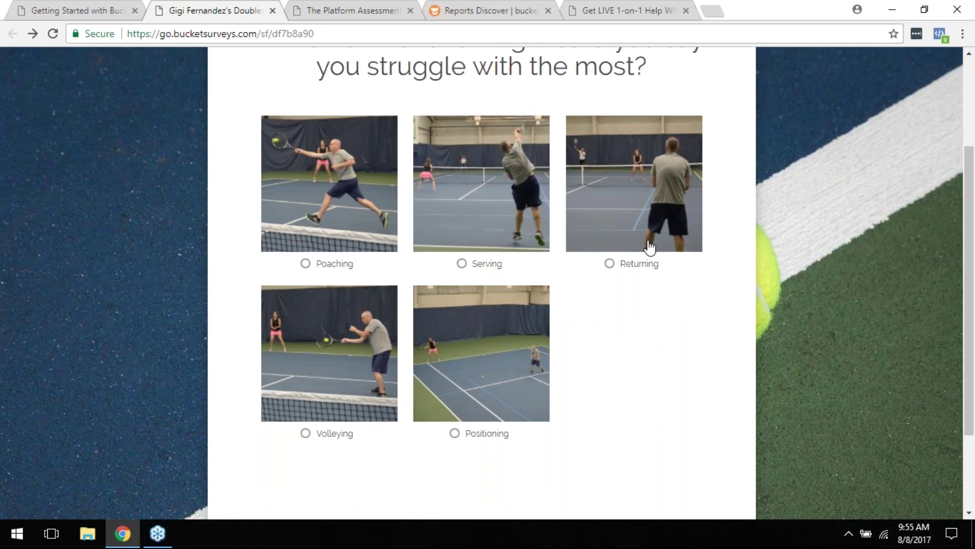
{"action": "left_click", "coordinate": [462, 265]}
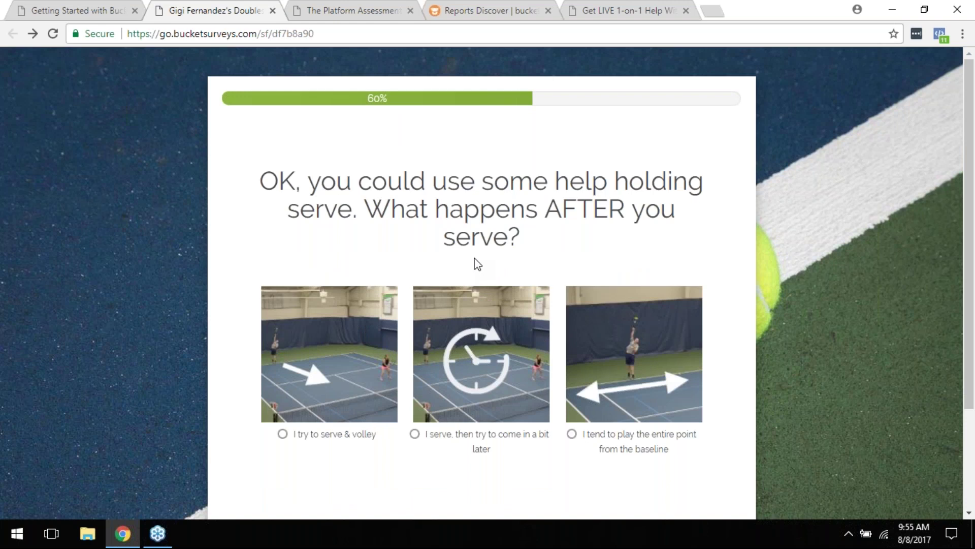
{"action": "scroll", "coordinate": [475, 267], "scroll_direction": "down", "scroll_amount": 1}
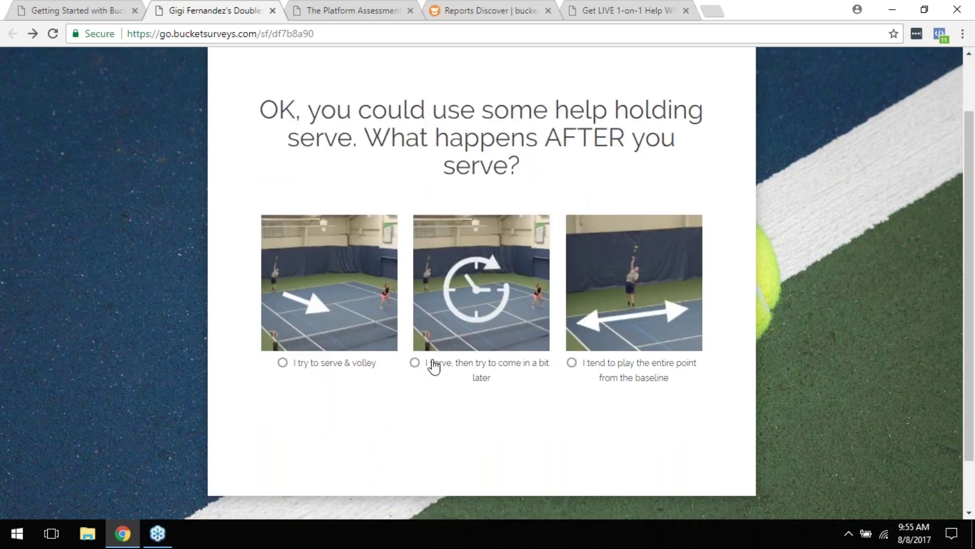
{"action": "left_click", "coordinate": [461, 371]}
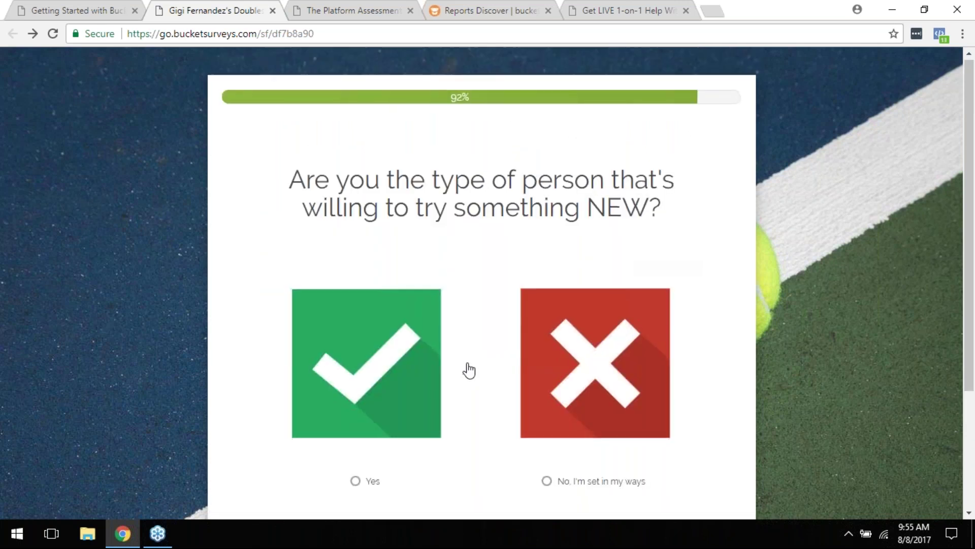
{"action": "scroll", "coordinate": [466, 368], "scroll_direction": "down", "scroll_amount": 2}
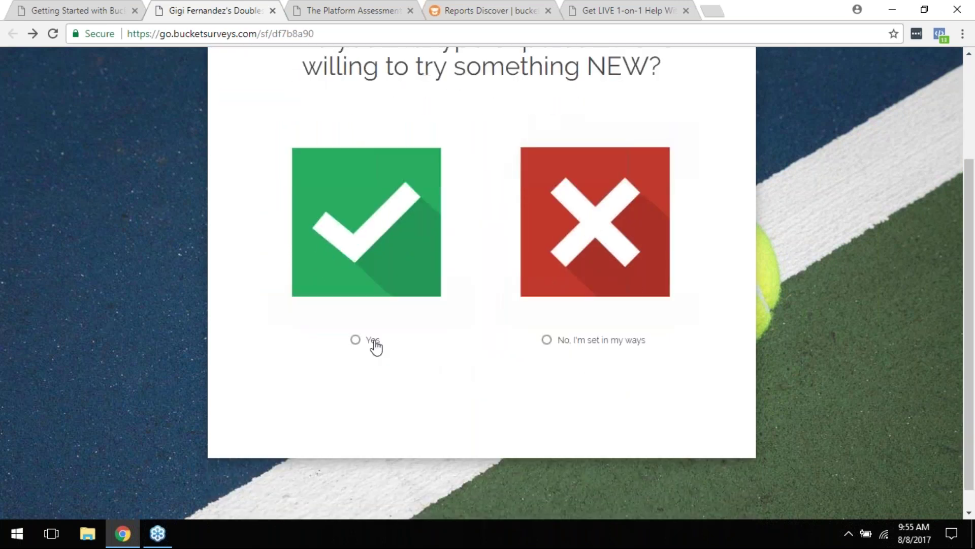
{"action": "left_click", "coordinate": [374, 341]}
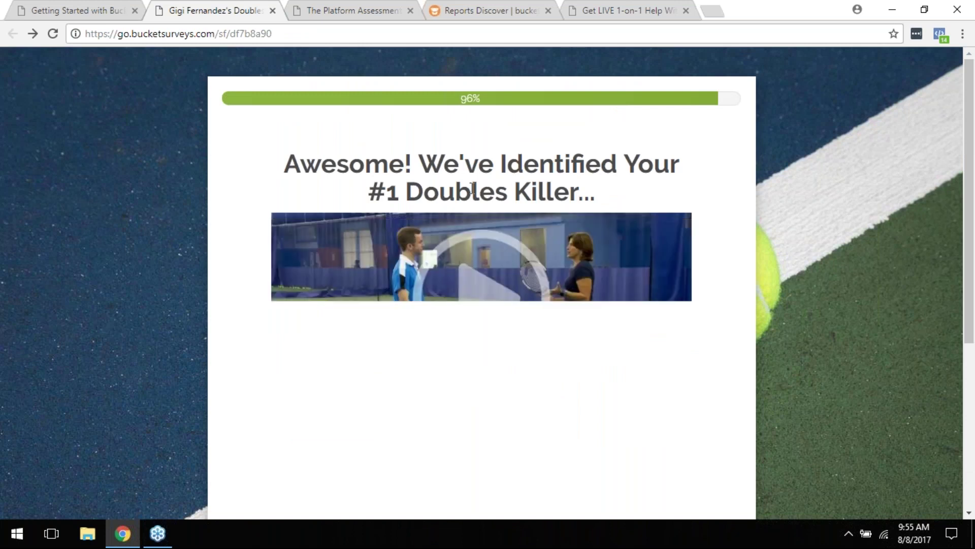
Step: Look over the results page's video and Email sign-up, then bring up The Platform Assessment quiz
{"action": "scroll", "coordinate": [536, 205], "scroll_direction": "down", "scroll_amount": 3}
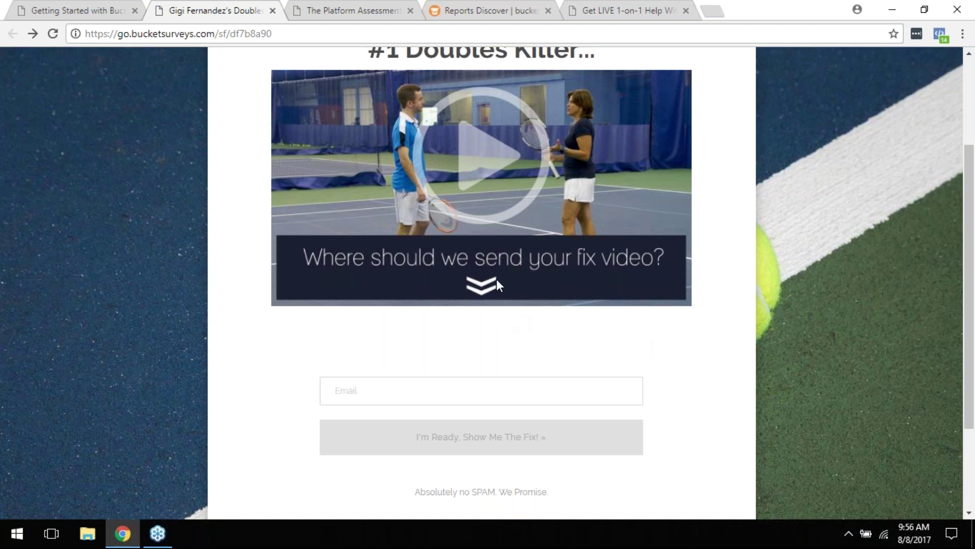
{"action": "scroll", "coordinate": [525, 275], "scroll_direction": "up", "scroll_amount": 1}
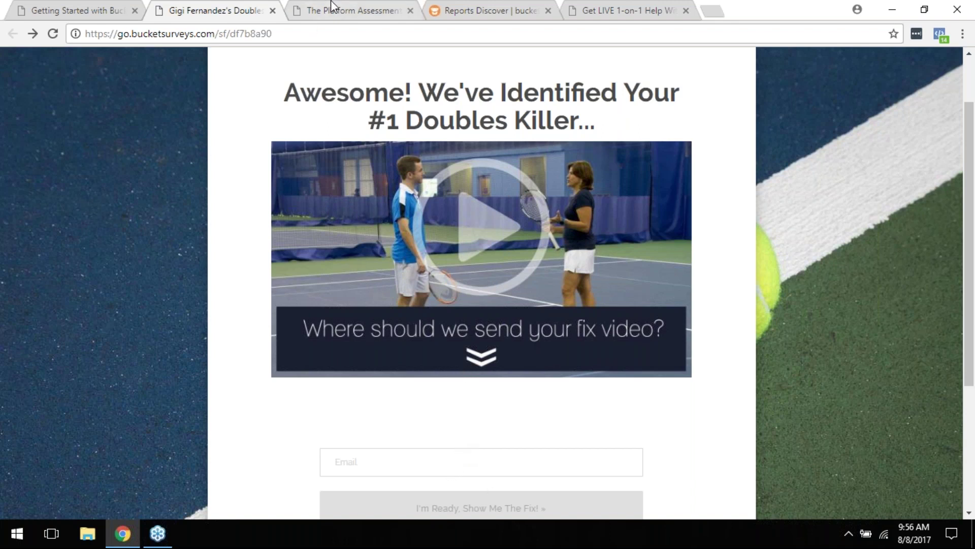
{"action": "left_click", "coordinate": [356, 6]}
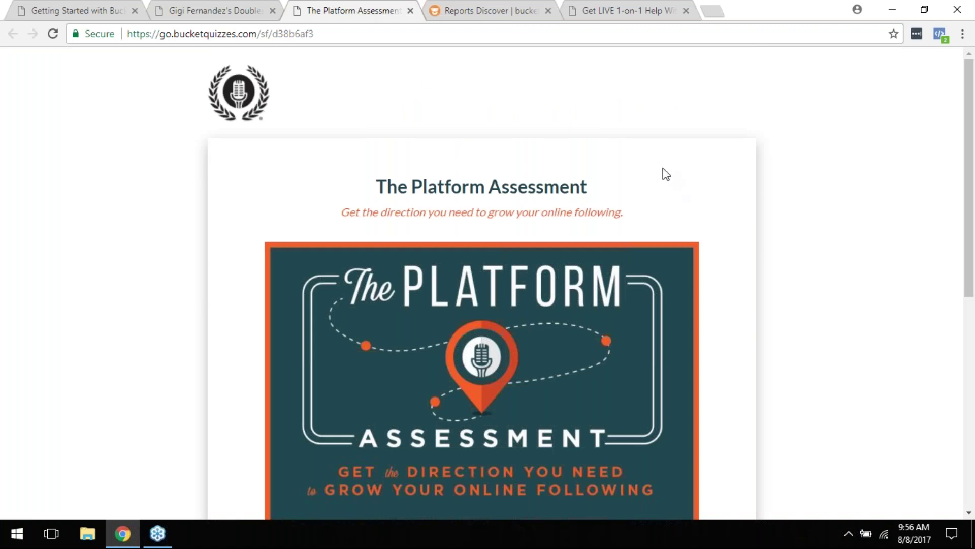
{"action": "scroll", "coordinate": [645, 129], "scroll_direction": "down", "scroll_amount": 4}
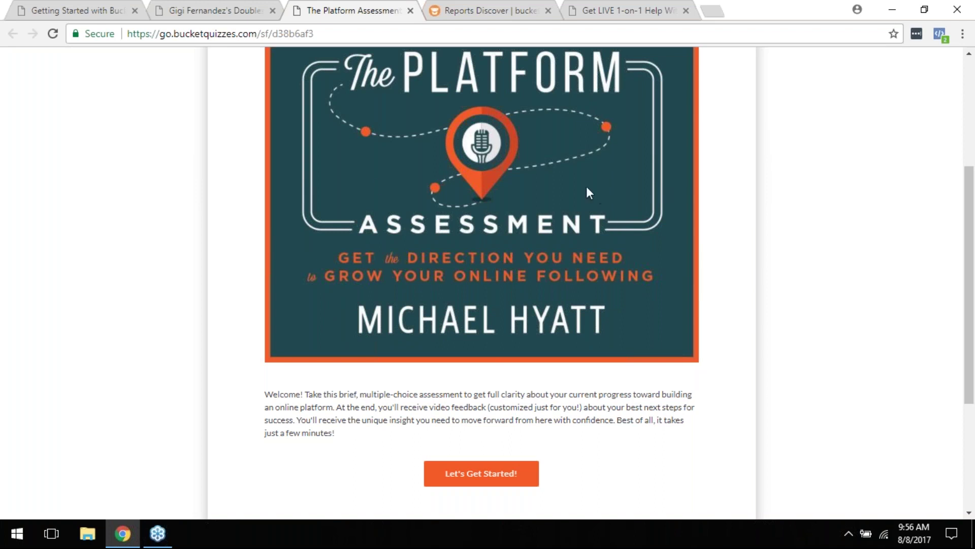
{"action": "scroll", "coordinate": [391, 183], "scroll_direction": "up", "scroll_amount": 4}
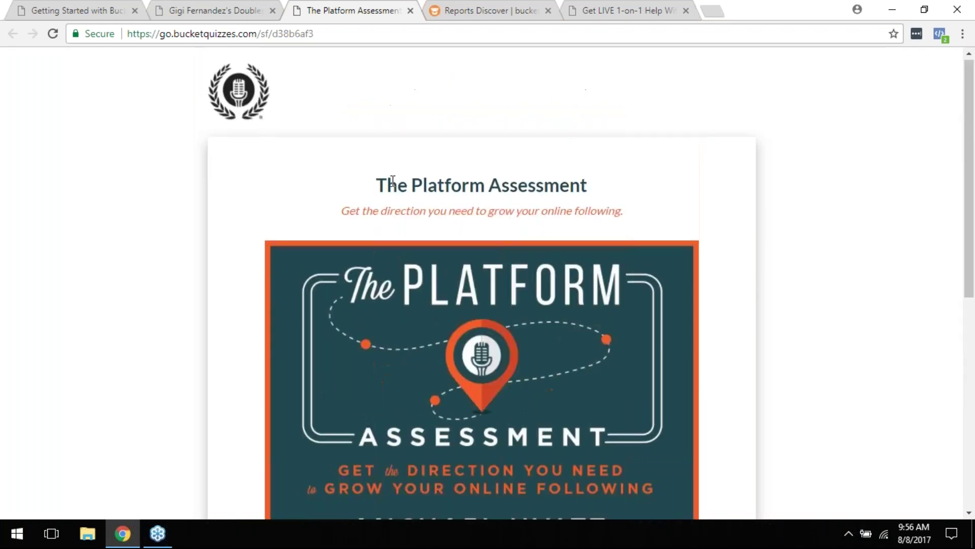
{"action": "scroll", "coordinate": [393, 180], "scroll_direction": "down", "scroll_amount": 5}
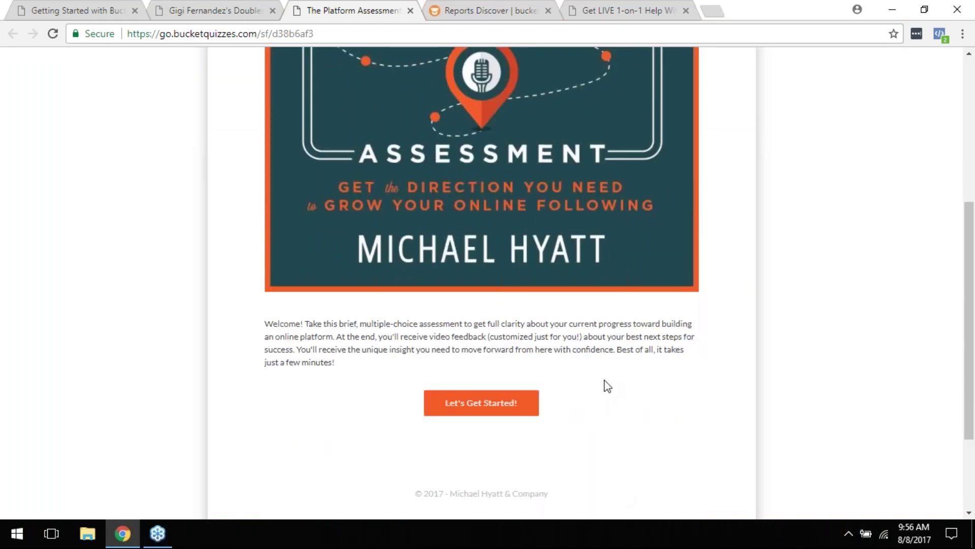
{"action": "scroll", "coordinate": [607, 386], "scroll_direction": "up", "scroll_amount": 4}
{"action": "scroll", "coordinate": [618, 361], "scroll_direction": "down", "scroll_amount": 5}
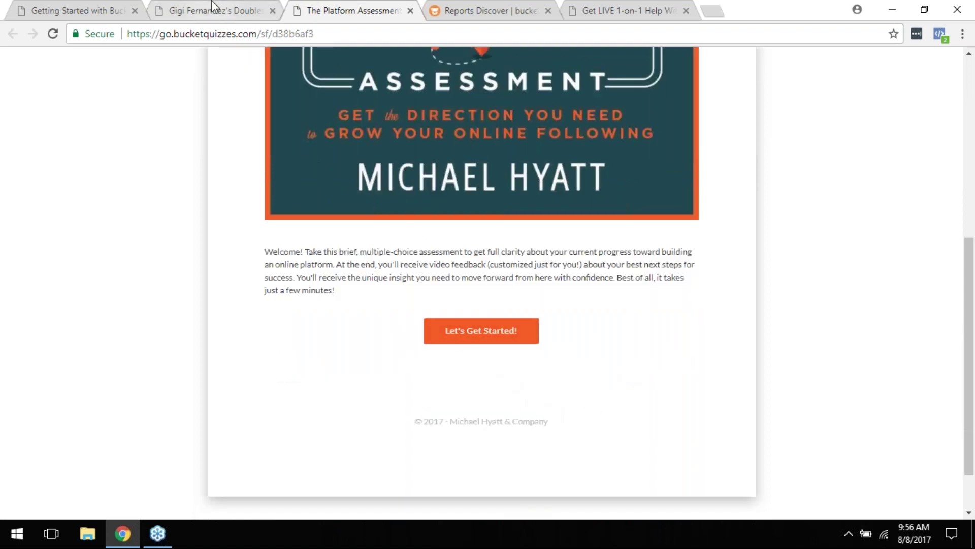
{"action": "key", "text": "ctrl+shift+Tab"}
{"action": "left_click", "coordinate": [313, 6]}
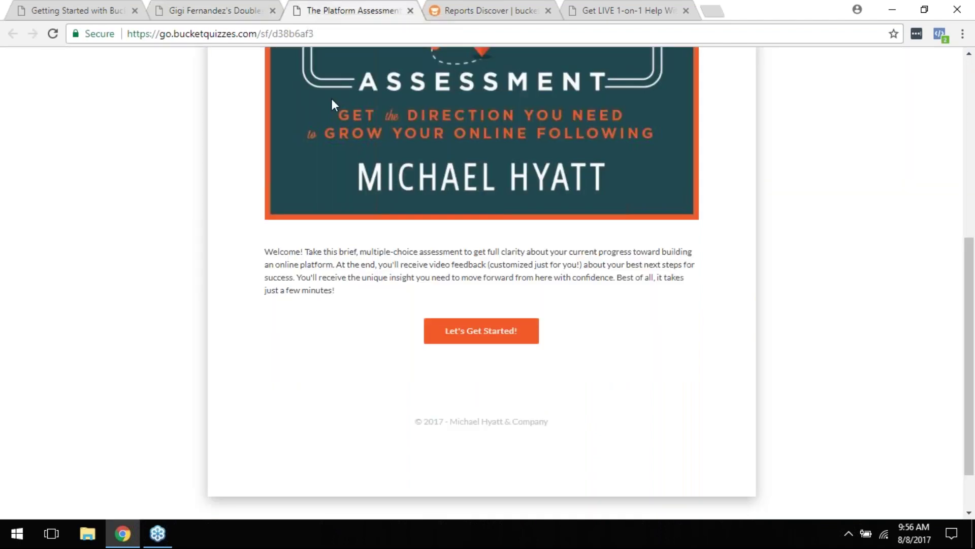
{"action": "scroll", "coordinate": [632, 338], "scroll_direction": "up", "scroll_amount": 5}
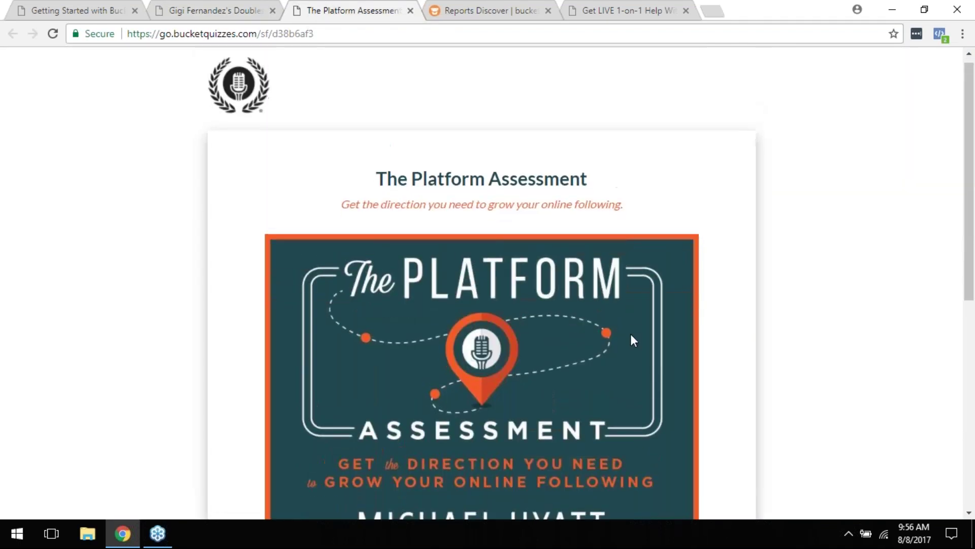
{"action": "scroll", "coordinate": [631, 336], "scroll_direction": "down", "scroll_amount": 5}
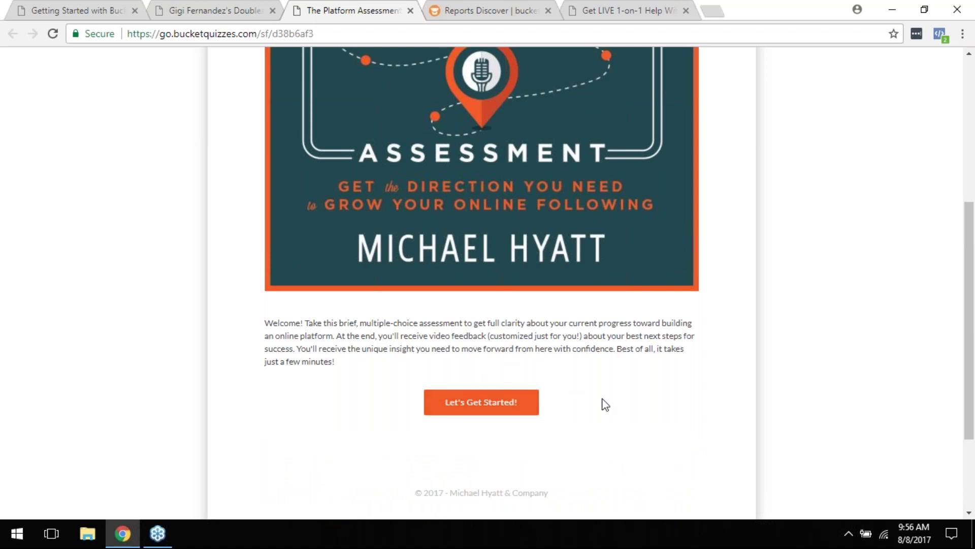
{"action": "scroll", "coordinate": [606, 404], "scroll_direction": "up", "scroll_amount": 5}
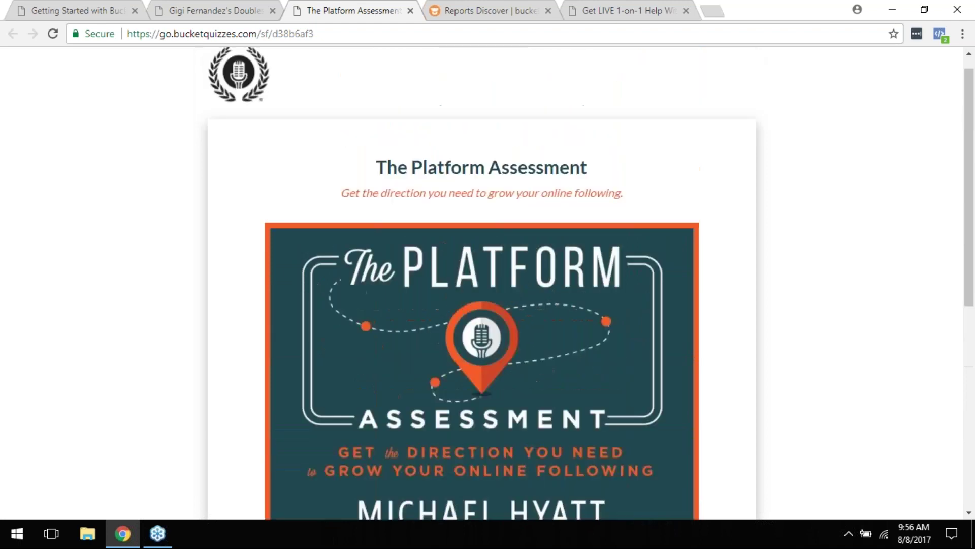
{"action": "scroll", "coordinate": [602, 399], "scroll_direction": "down", "scroll_amount": 4}
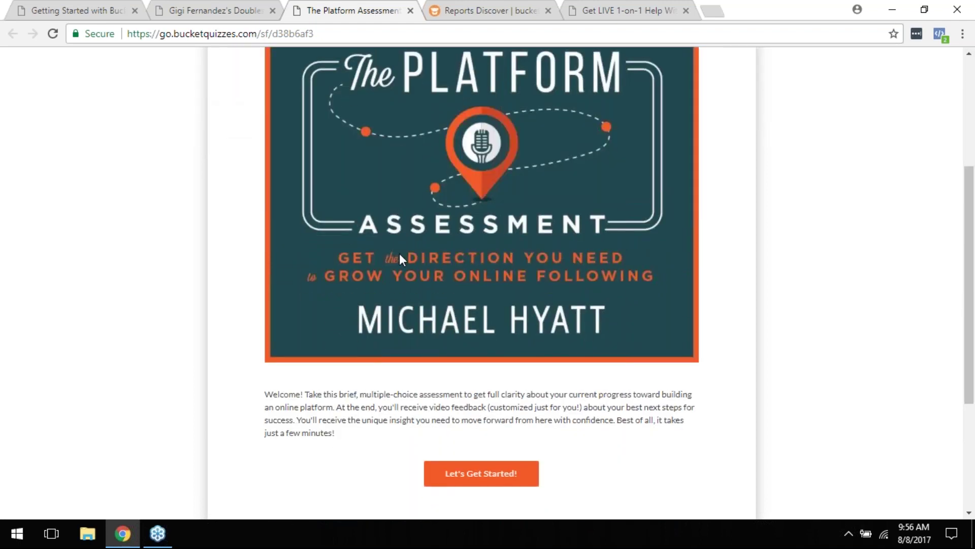
Step: Start The Platform Assessment quiz, choosing the first answer to the message question and advancing
{"action": "left_click", "coordinate": [486, 482]}
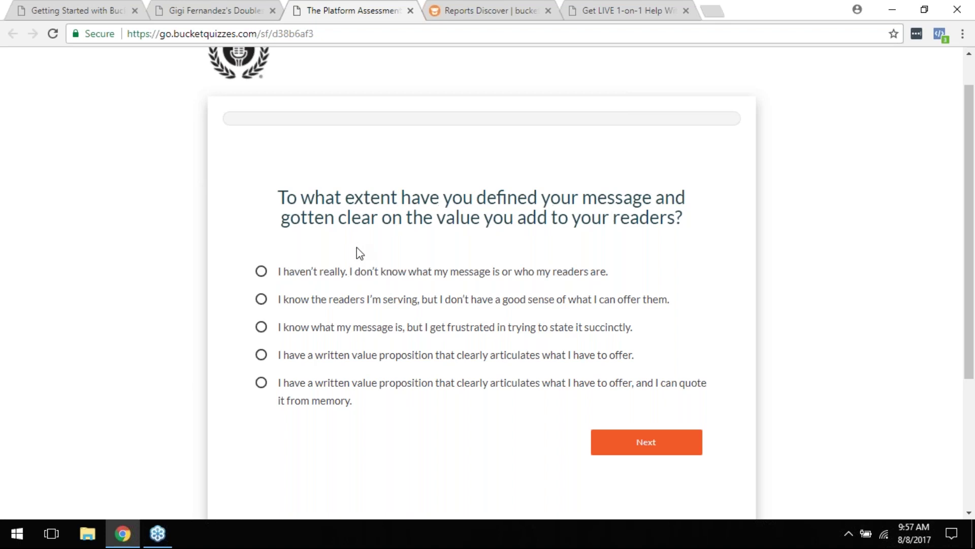
{"action": "left_click", "coordinate": [373, 274]}
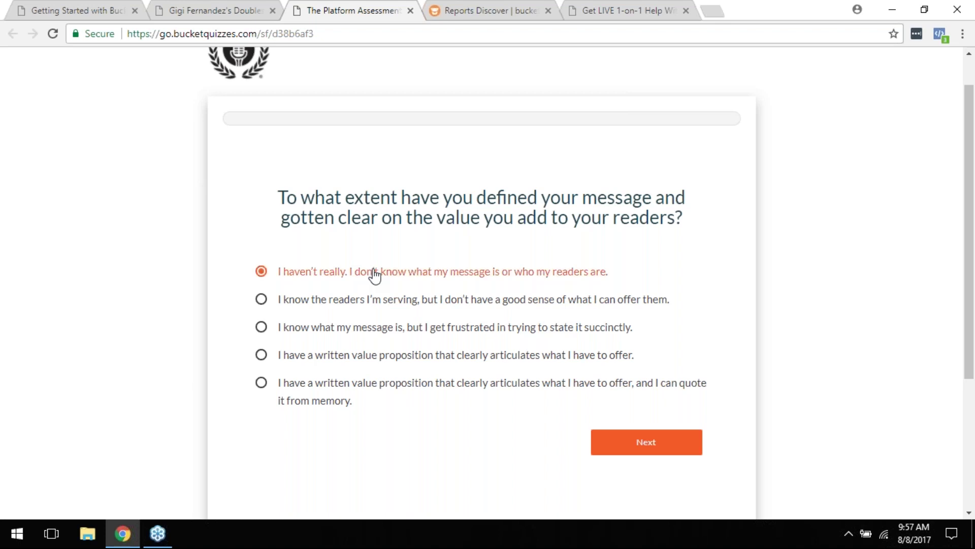
{"action": "left_click", "coordinate": [635, 446]}
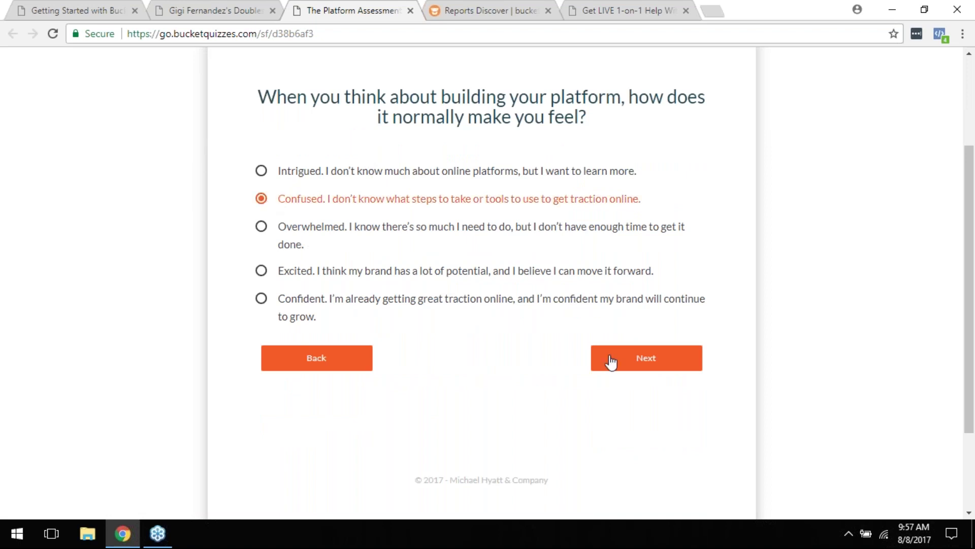
{"action": "left_click", "coordinate": [636, 363]}
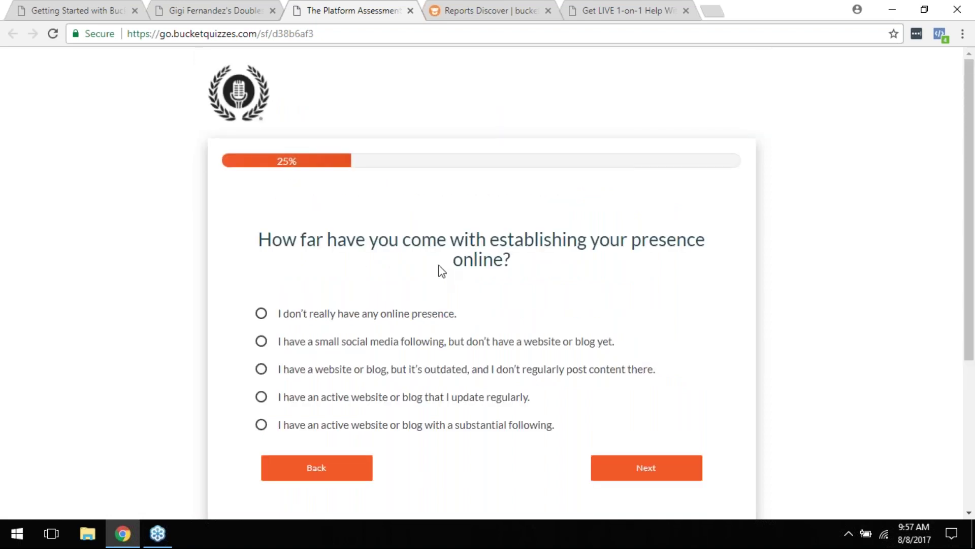
Step: Show the bucket.io questionnaire's Discover stats: 79/132 participants, 100% completions, 15 hyper responses
{"action": "scroll", "coordinate": [437, 267], "scroll_direction": "down", "scroll_amount": 1}
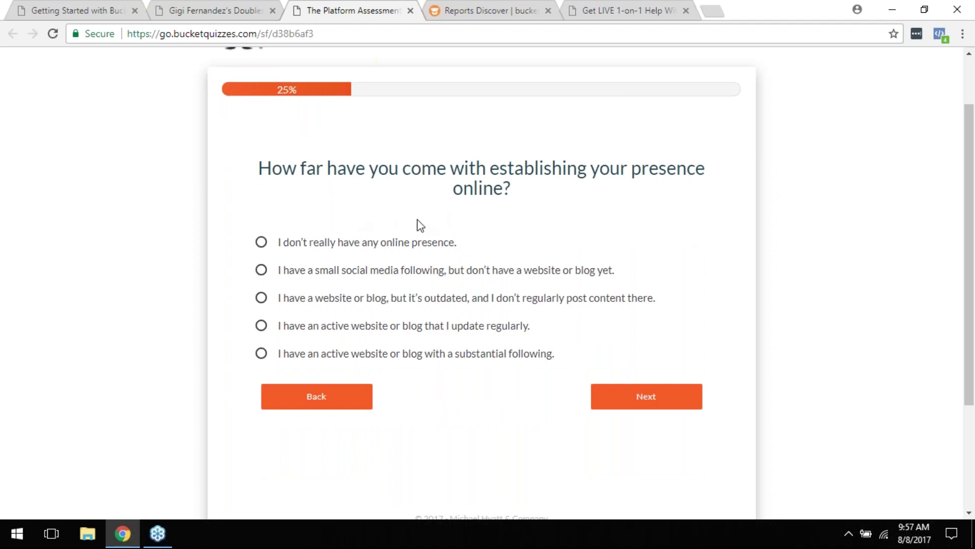
{"action": "scroll", "coordinate": [420, 225], "scroll_direction": "up", "scroll_amount": 1}
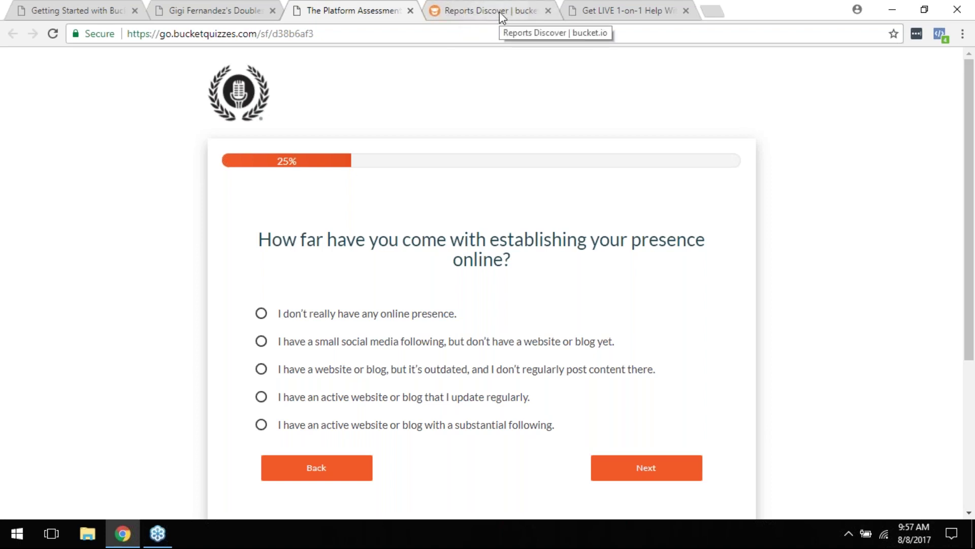
{"action": "left_click", "coordinate": [501, 17]}
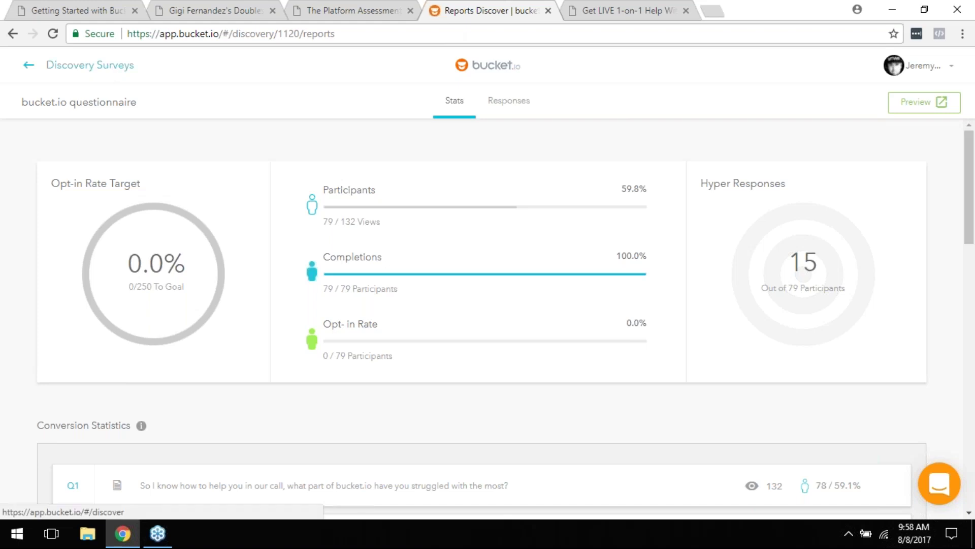
{"action": "left_click", "coordinate": [107, 69]}
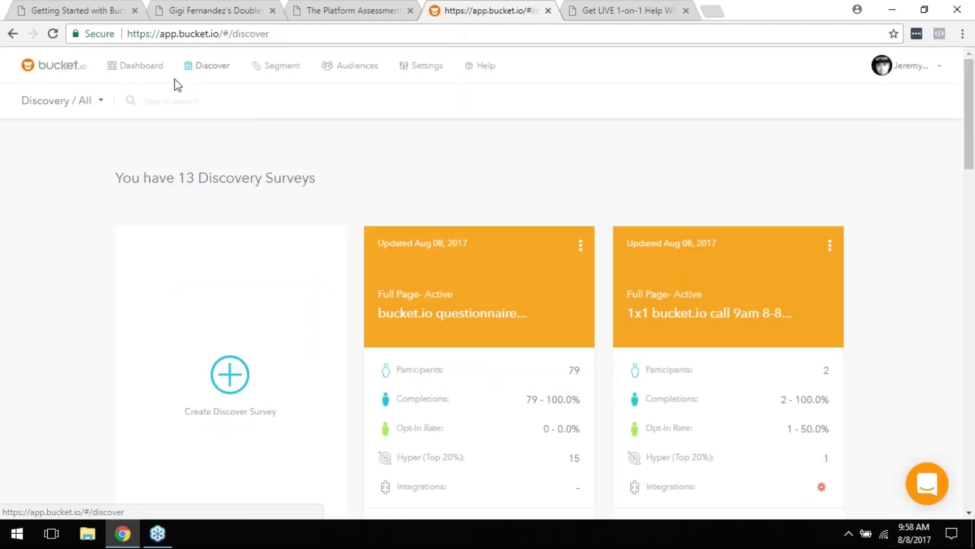
Step: Browse the segmentation funnel types in the Create Segmentation Funnel creator, then close it unused
{"action": "left_click", "coordinate": [275, 71]}
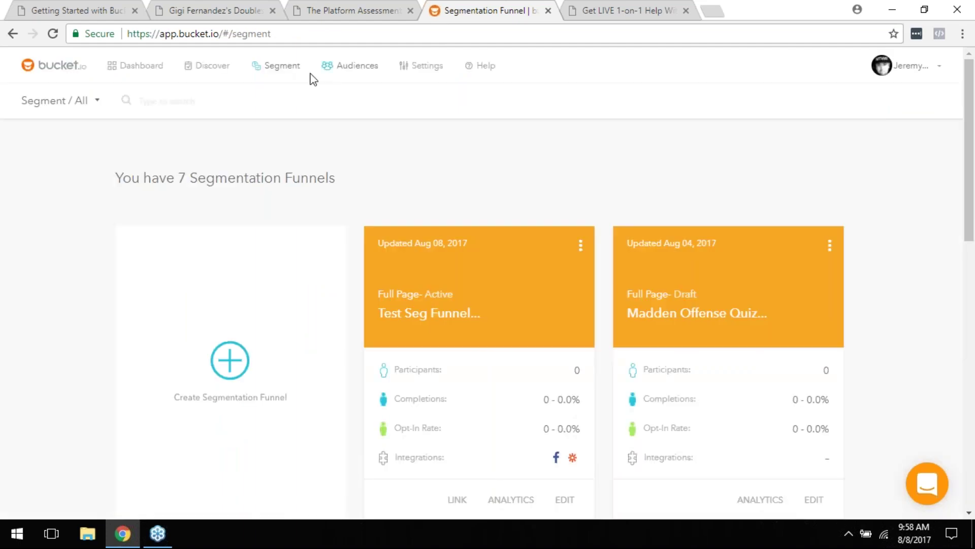
{"action": "scroll", "coordinate": [347, 343], "scroll_direction": "down", "scroll_amount": 2}
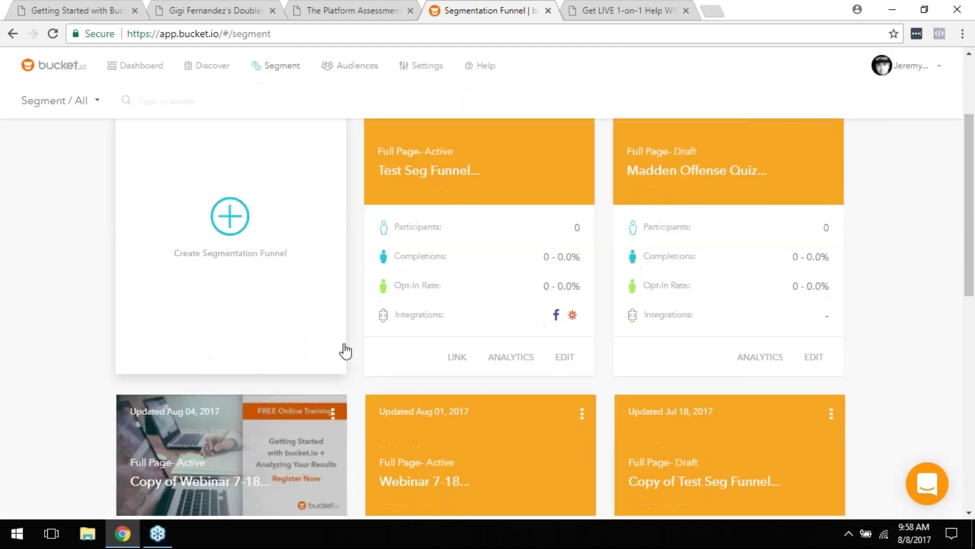
{"action": "scroll", "coordinate": [239, 268], "scroll_direction": "up", "scroll_amount": 1}
{"action": "left_click", "coordinate": [230, 288]}
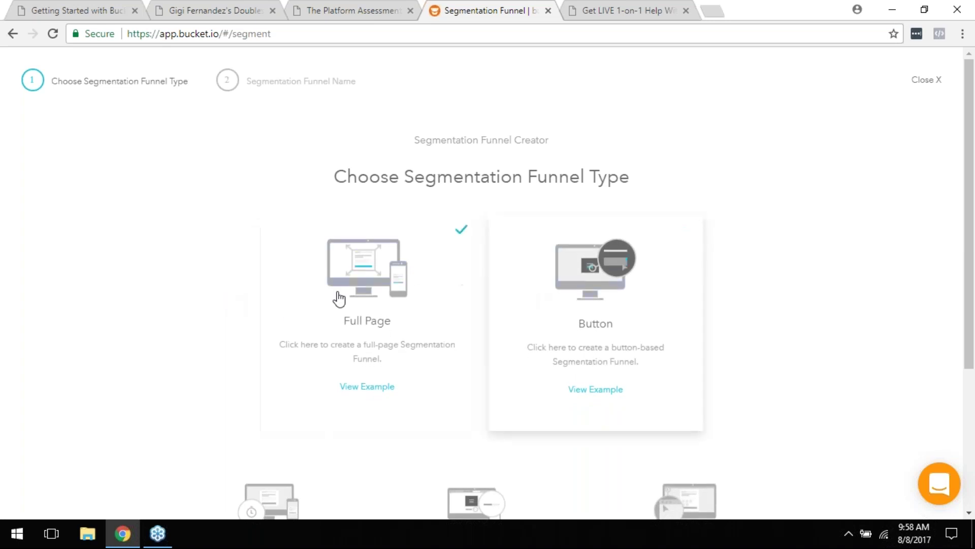
{"action": "scroll", "coordinate": [340, 290], "scroll_direction": "down", "scroll_amount": 3}
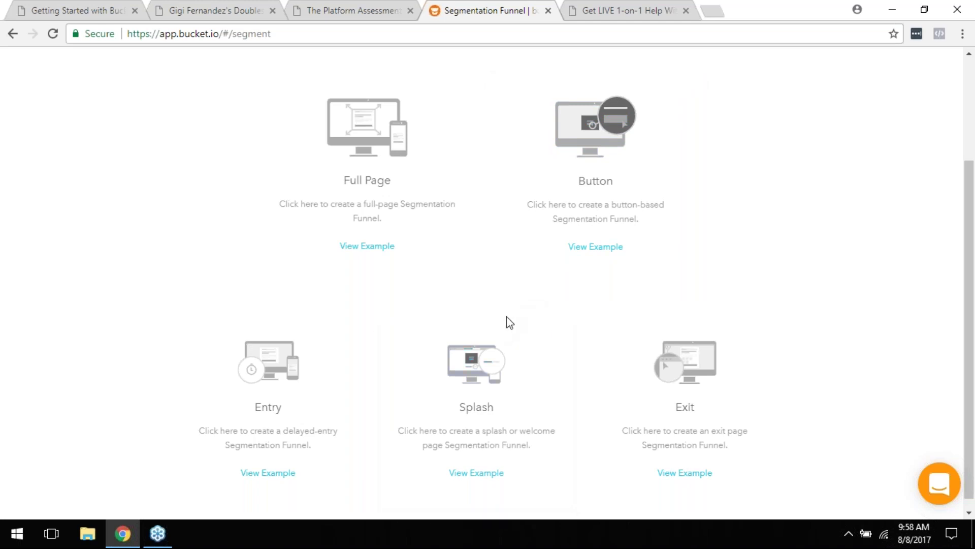
{"action": "scroll", "coordinate": [508, 322], "scroll_direction": "up", "scroll_amount": 3}
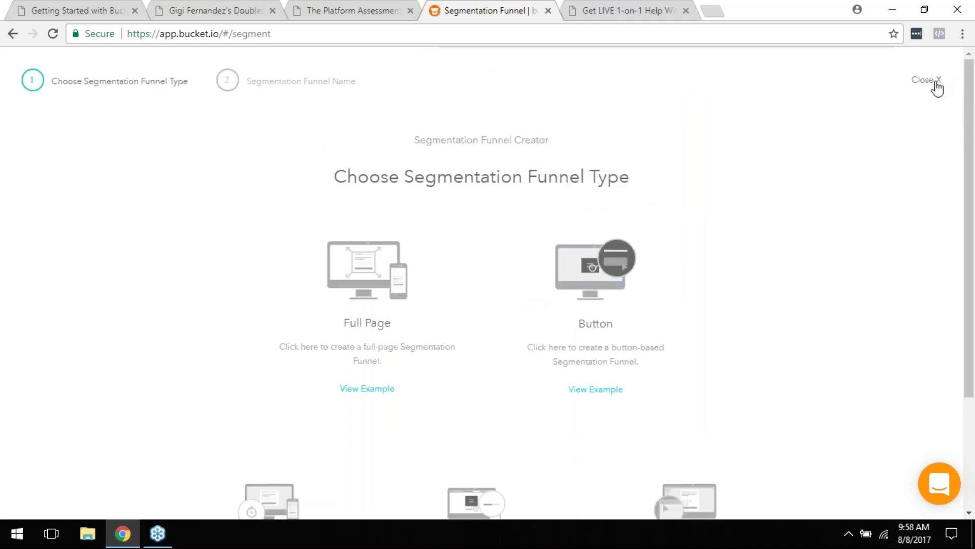
{"action": "left_click", "coordinate": [937, 83]}
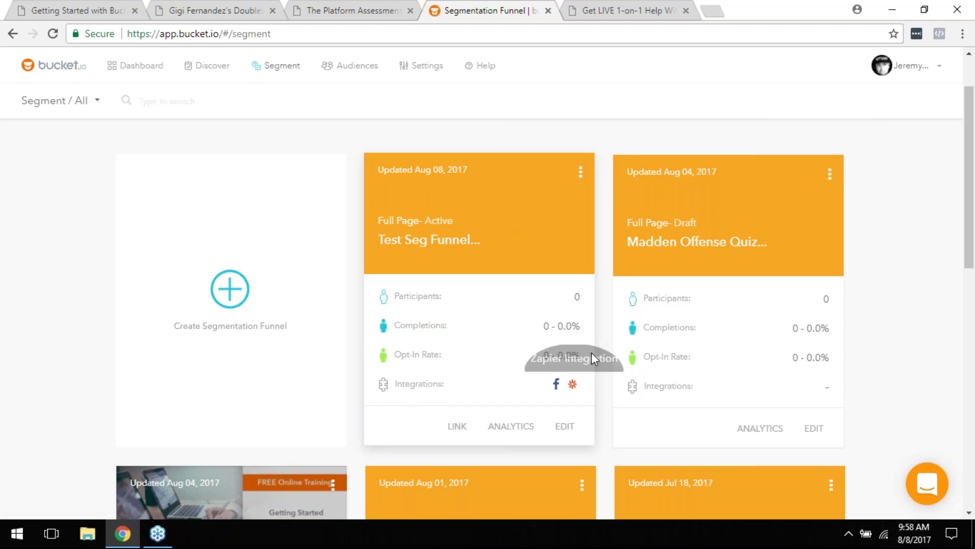
Step: Edit the Test Seg Funnel, scroll its Build sections, and open its Welcome Page editor
{"action": "left_click", "coordinate": [565, 427]}
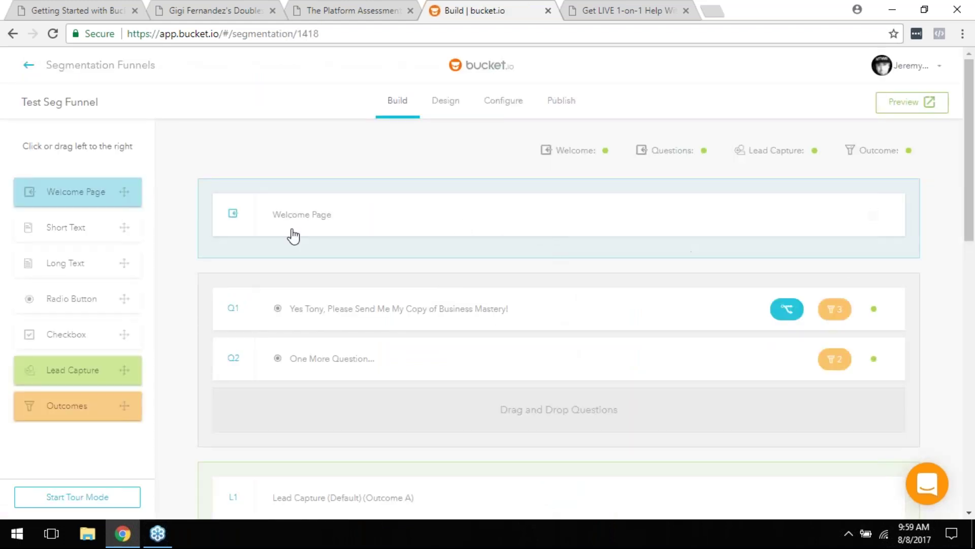
{"action": "scroll", "coordinate": [347, 245], "scroll_direction": "down", "scroll_amount": 3}
{"action": "scroll", "coordinate": [346, 245], "scroll_direction": "down", "scroll_amount": 10}
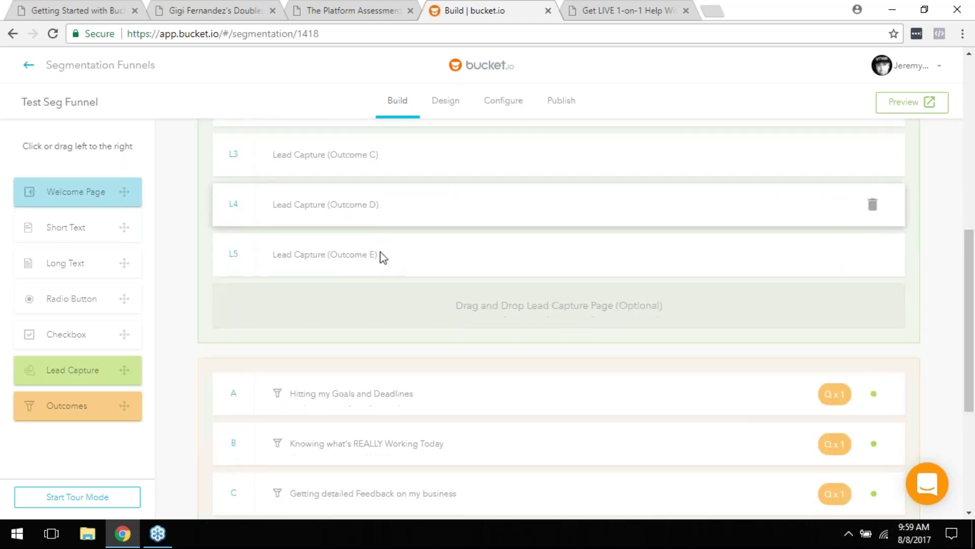
{"action": "scroll", "coordinate": [496, 327], "scroll_direction": "up", "scroll_amount": 12}
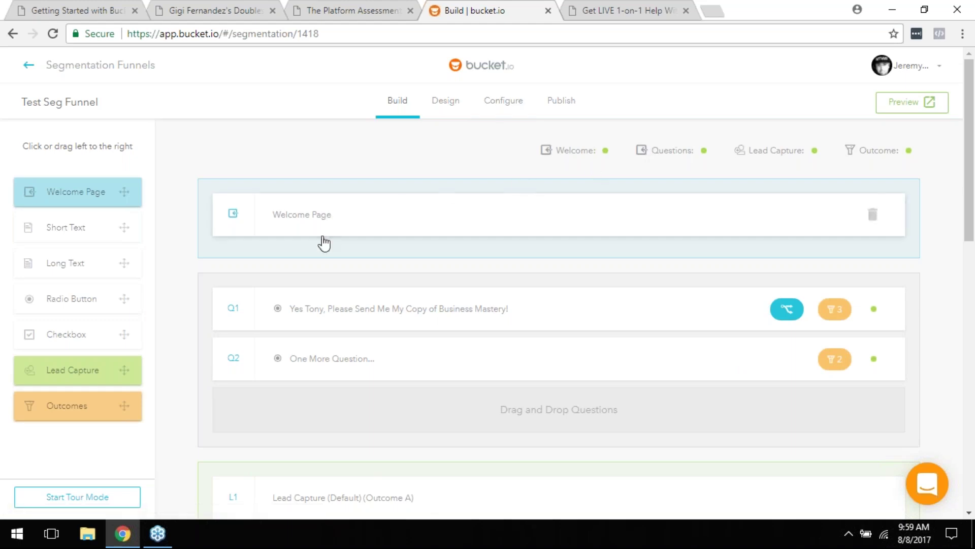
{"action": "left_click", "coordinate": [361, 217]}
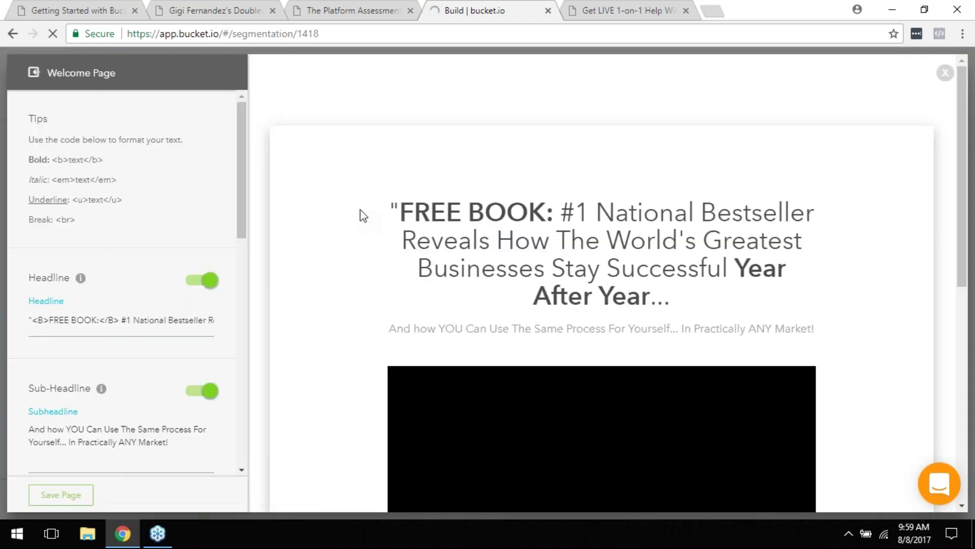
Step: Review the 'FREE BOOK: #1 National Bestseller' welcome page and its Video Embed, then save it
{"action": "scroll", "coordinate": [543, 303], "scroll_direction": "down", "scroll_amount": 8}
{"action": "scroll", "coordinate": [543, 304], "scroll_direction": "up", "scroll_amount": 4}
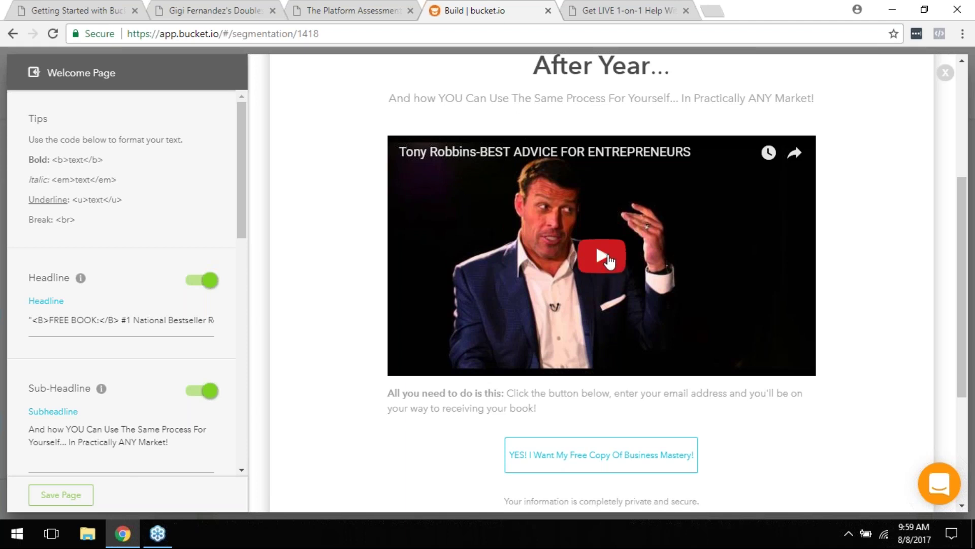
{"action": "left_click_drag", "start_coordinate": [243, 179], "coordinate": [258, 268]}
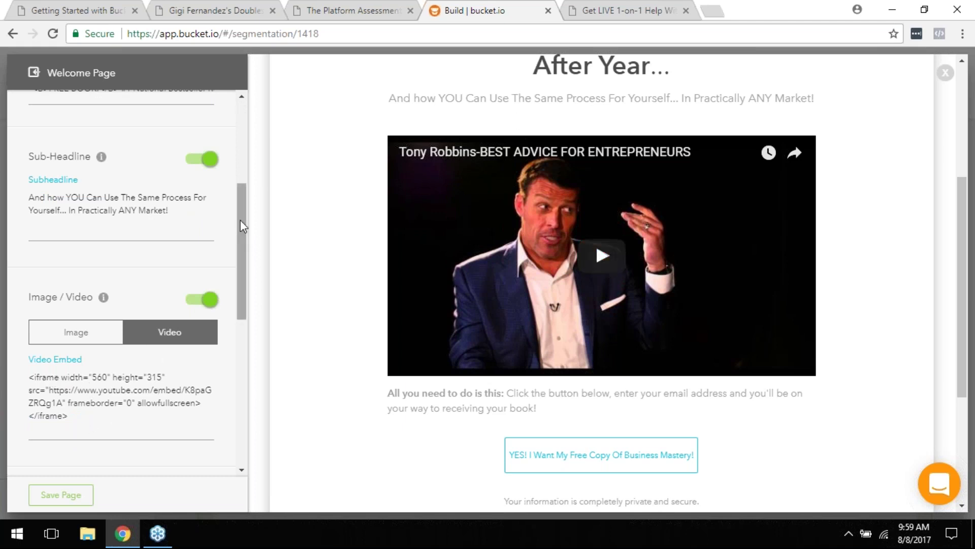
{"action": "left_click", "coordinate": [71, 496]}
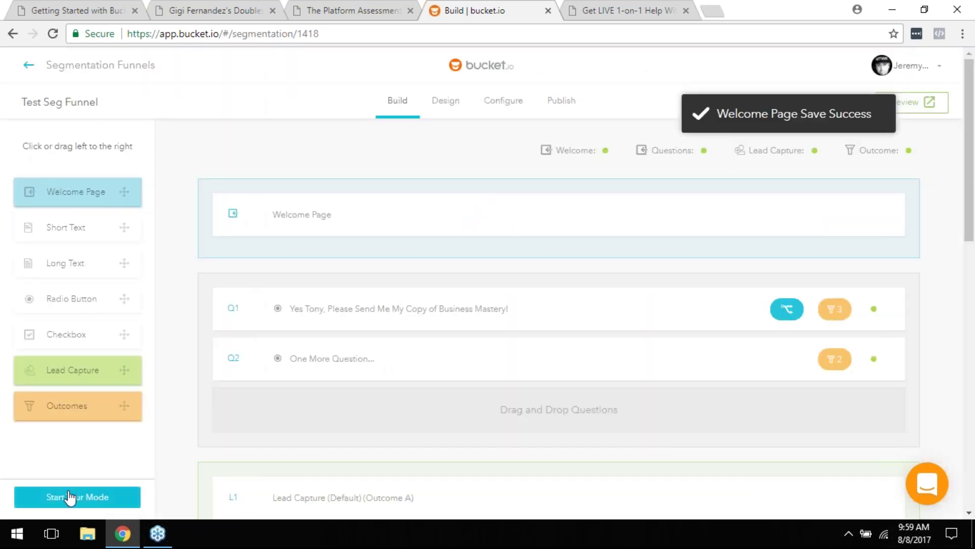
Step: Save outcome C, 'Getting detailed Feedback on my business', and go to its outcome page
{"action": "scroll", "coordinate": [573, 255], "scroll_direction": "down", "scroll_amount": 1}
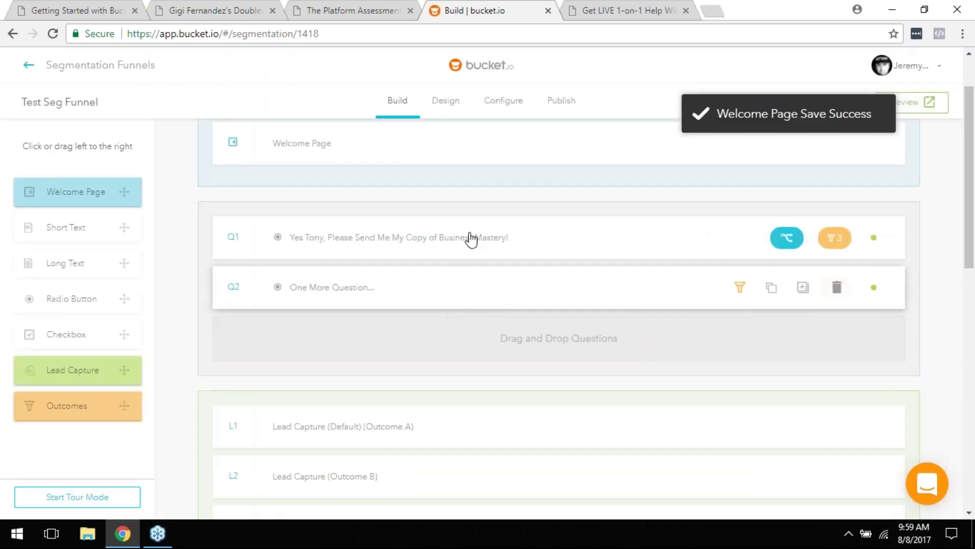
{"action": "scroll", "coordinate": [475, 266], "scroll_direction": "down", "scroll_amount": 10}
{"action": "scroll", "coordinate": [433, 336], "scroll_direction": "up", "scroll_amount": 2}
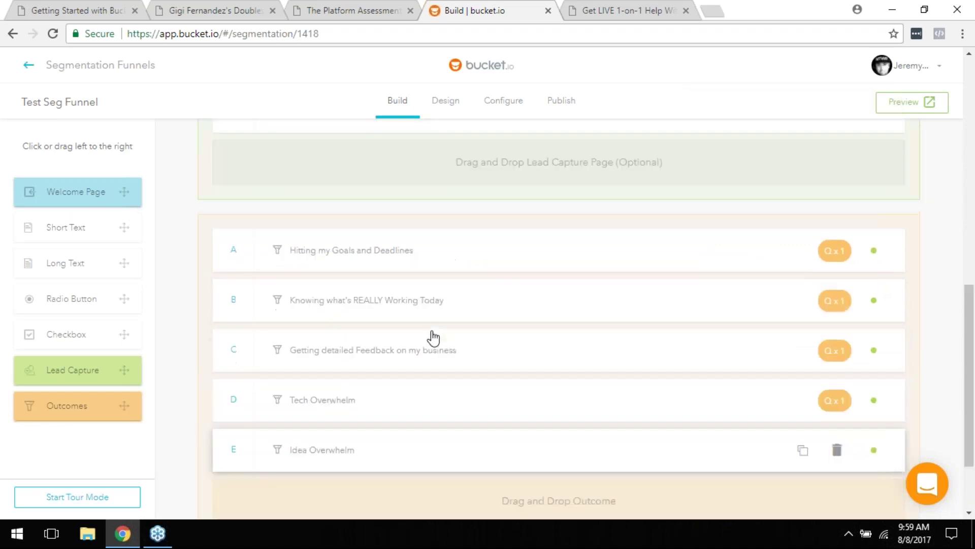
{"action": "scroll", "coordinate": [434, 336], "scroll_direction": "up", "scroll_amount": 1}
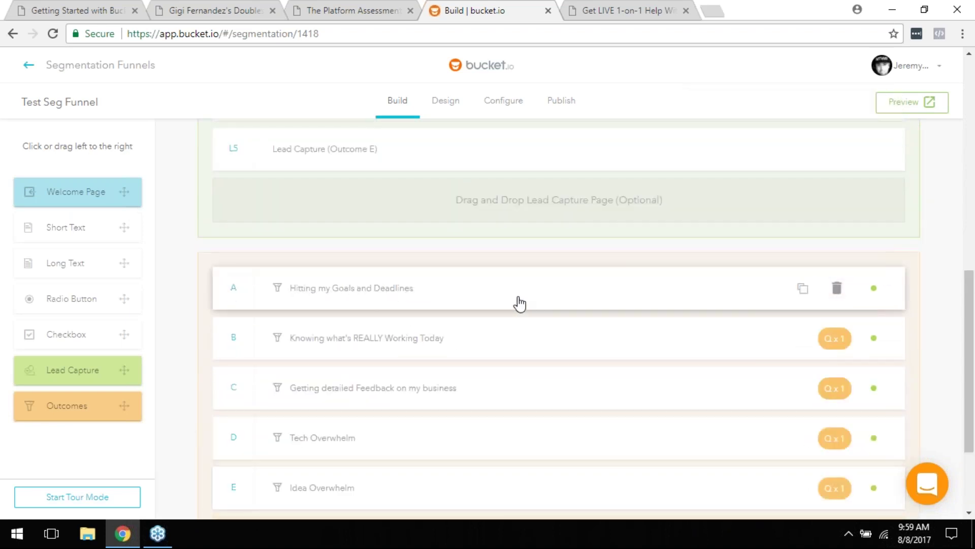
{"action": "scroll", "coordinate": [519, 303], "scroll_direction": "down", "scroll_amount": 3}
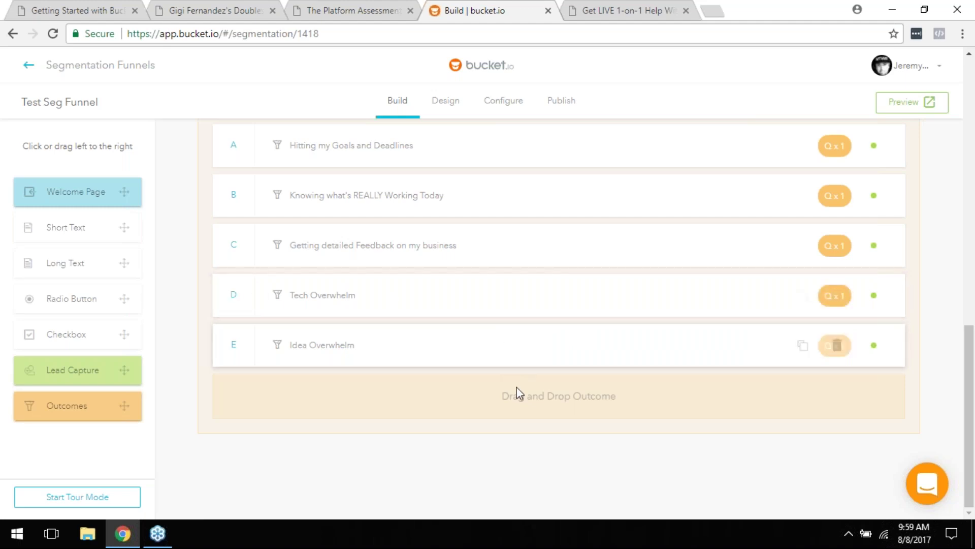
{"action": "scroll", "coordinate": [534, 373], "scroll_direction": "up", "scroll_amount": 2}
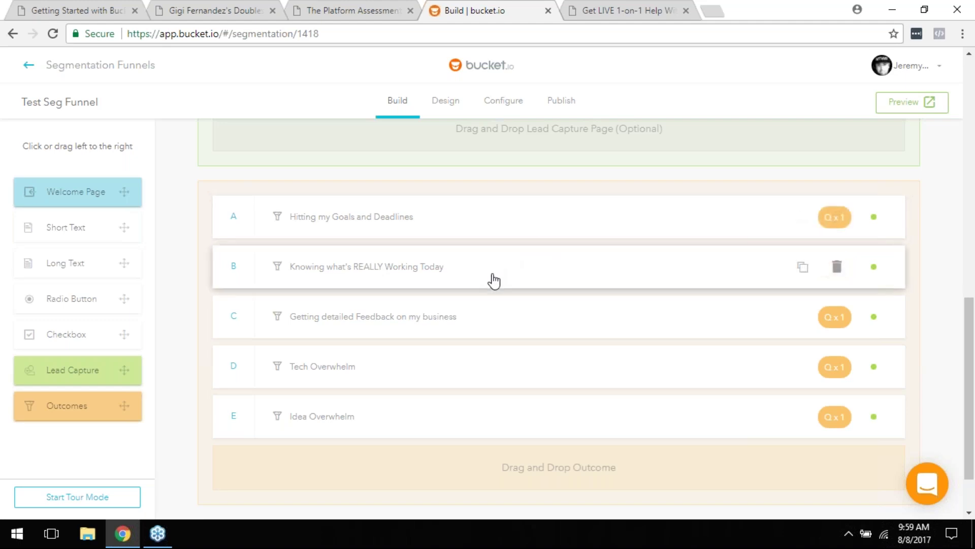
{"action": "left_click", "coordinate": [504, 323]}
{"action": "scroll", "coordinate": [457, 346], "scroll_direction": "down", "scroll_amount": 3}
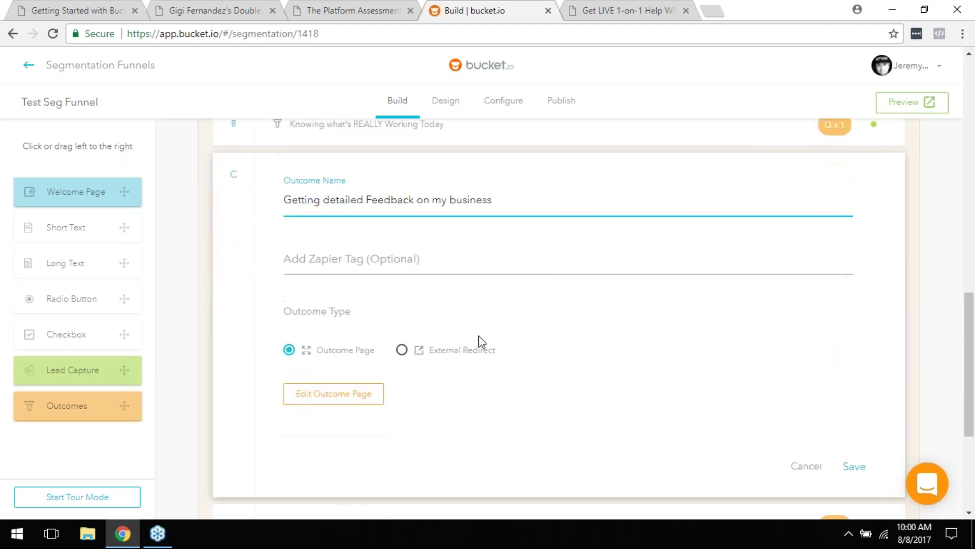
{"action": "left_click", "coordinate": [335, 397]}
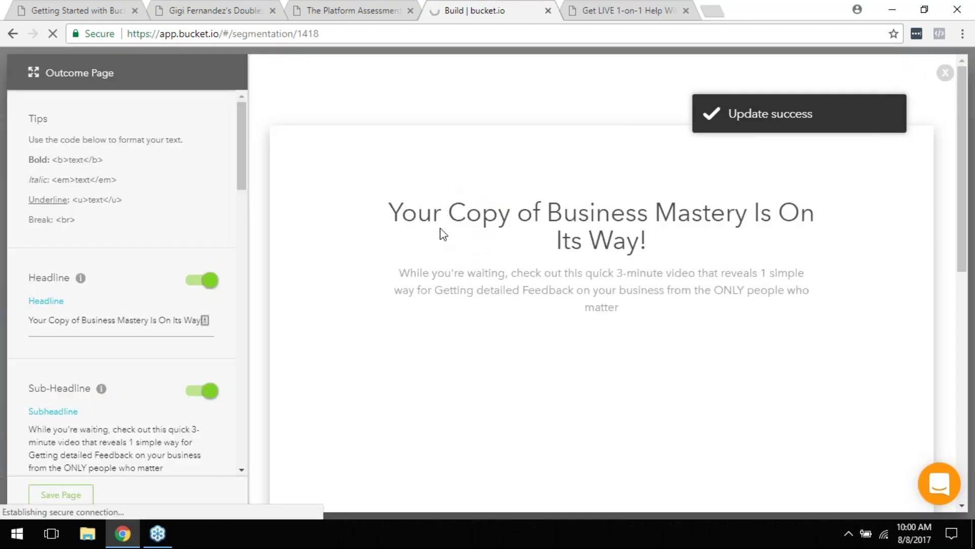
Step: Review outcome C's page preview and save it, returning to the funnel builder
{"action": "scroll", "coordinate": [528, 290], "scroll_direction": "down", "scroll_amount": 10}
{"action": "scroll", "coordinate": [528, 290], "scroll_direction": "up", "scroll_amount": 7}
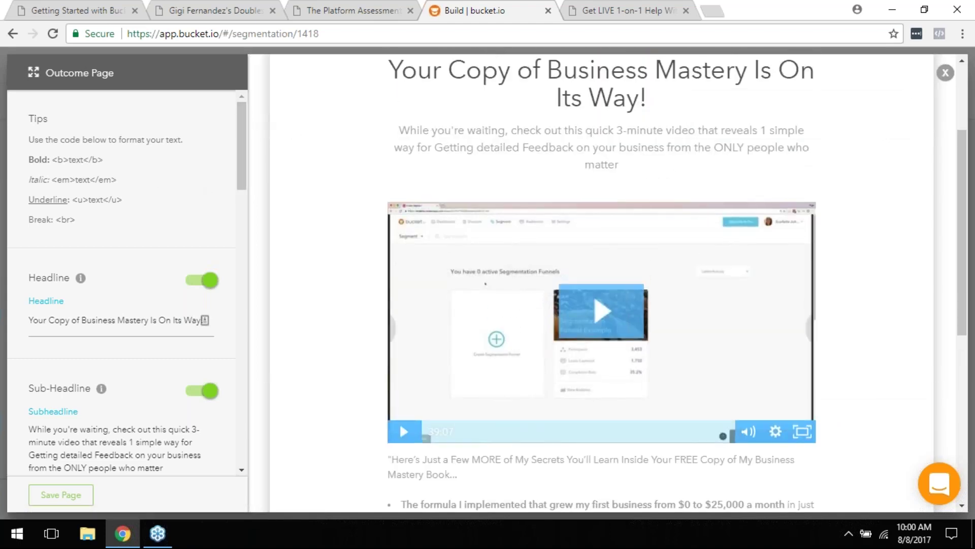
{"action": "left_click", "coordinate": [61, 494]}
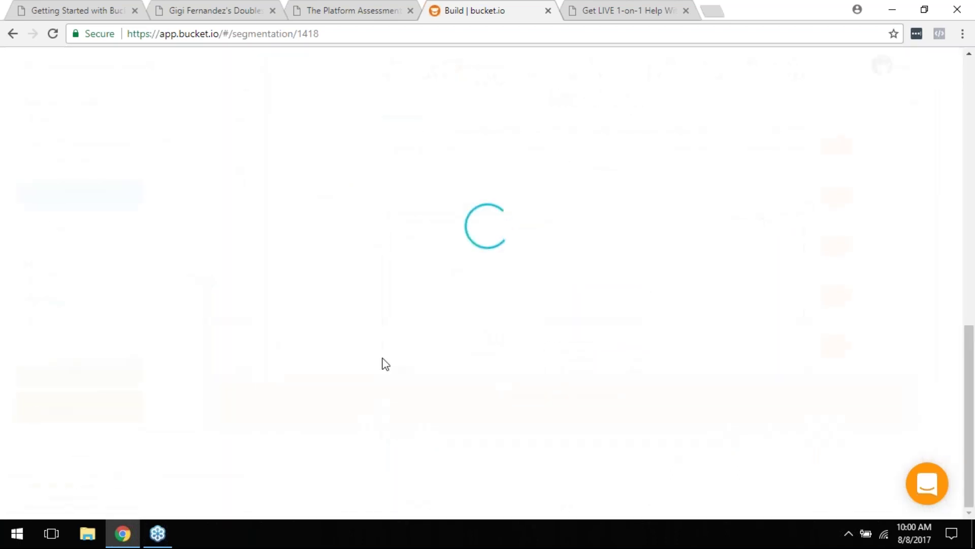
{"action": "scroll", "coordinate": [505, 284], "scroll_direction": "up", "scroll_amount": 5}
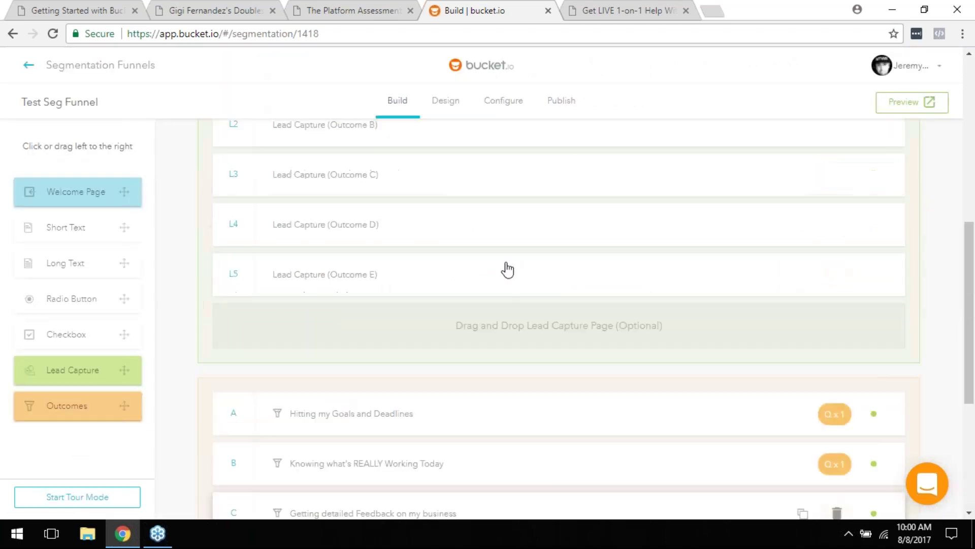
{"action": "scroll", "coordinate": [343, 273], "scroll_direction": "up", "scroll_amount": 8}
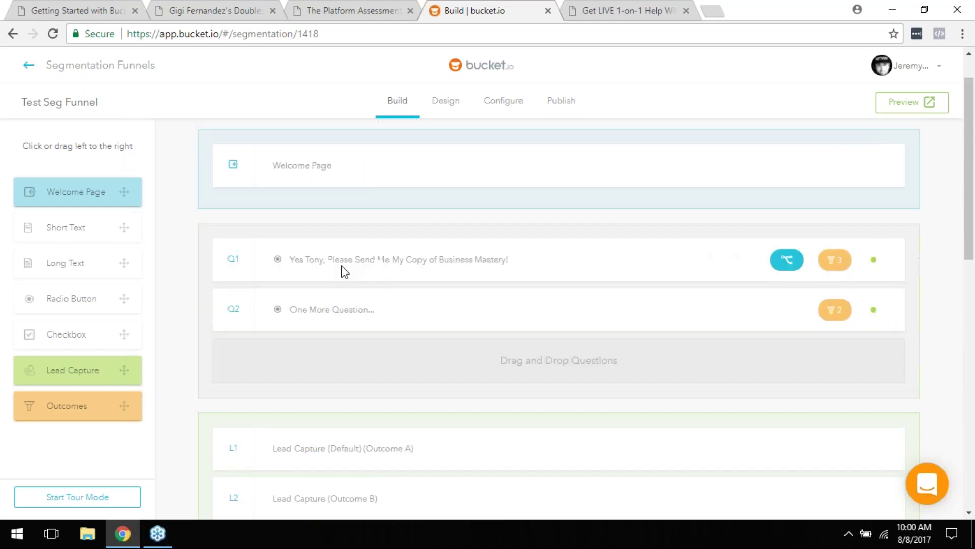
{"action": "left_click", "coordinate": [439, 269]}
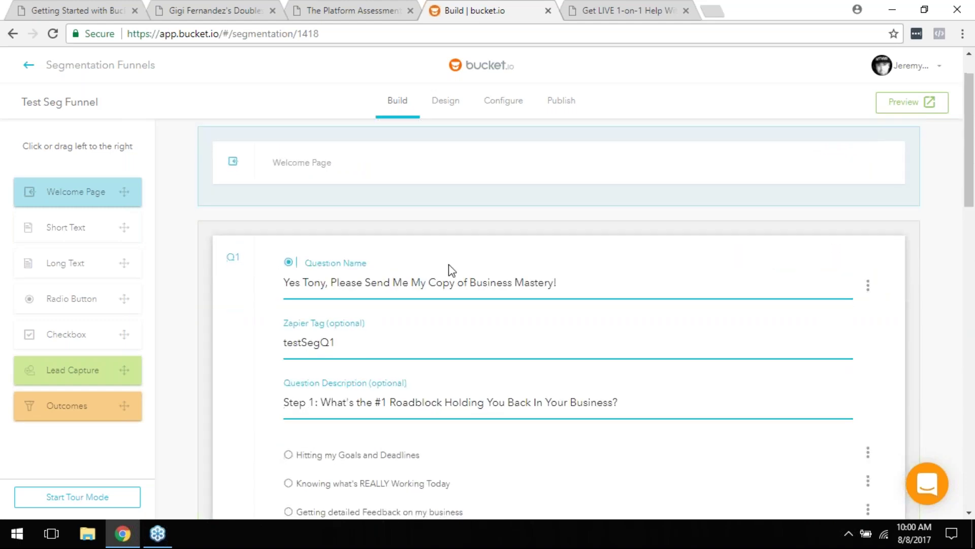
{"action": "scroll", "coordinate": [452, 295], "scroll_direction": "down", "scroll_amount": 4}
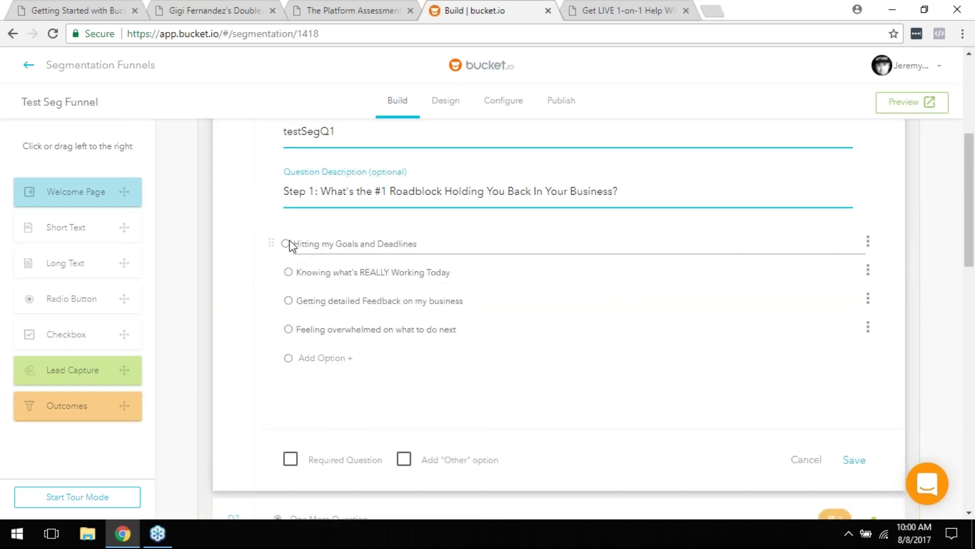
{"action": "scroll", "coordinate": [316, 251], "scroll_direction": "up", "scroll_amount": 3}
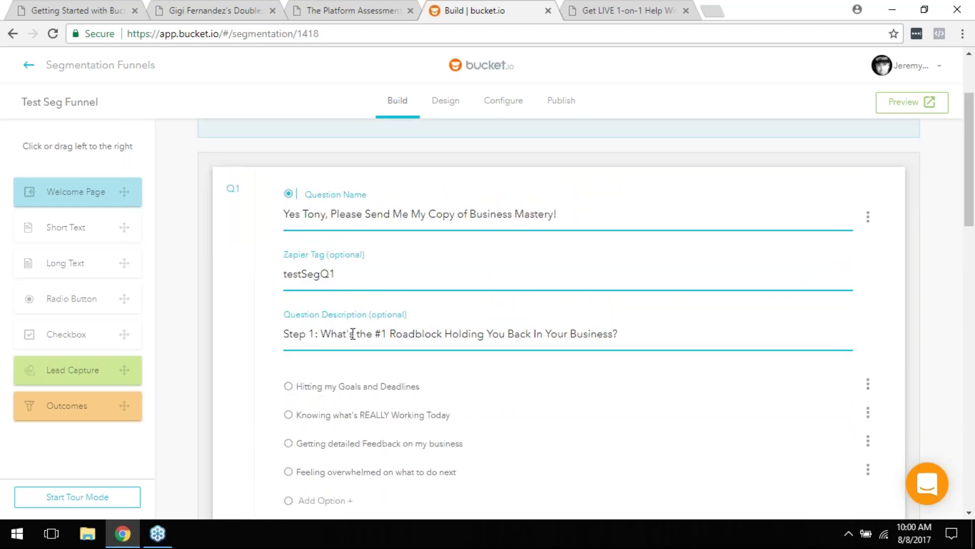
{"action": "scroll", "coordinate": [665, 341], "scroll_direction": "down", "scroll_amount": 3}
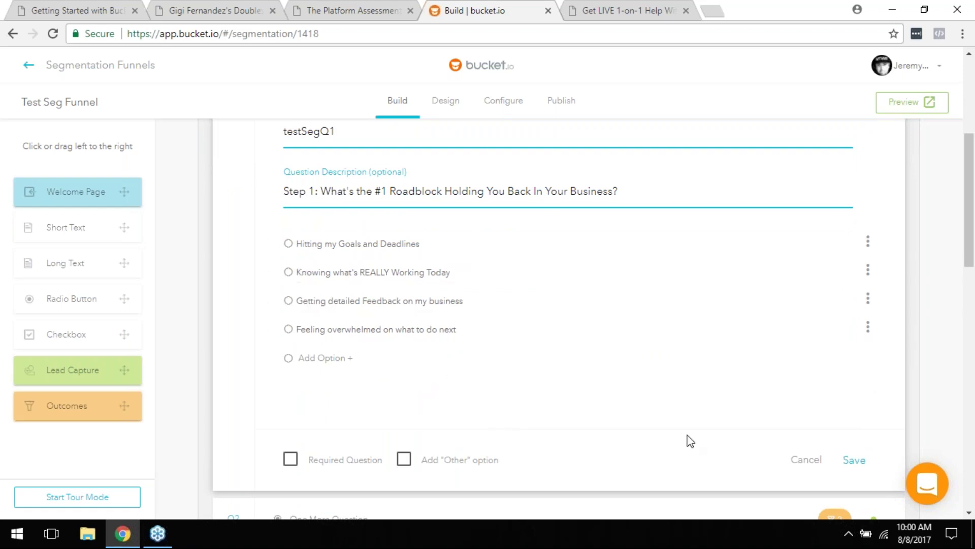
{"action": "left_click", "coordinate": [806, 461]}
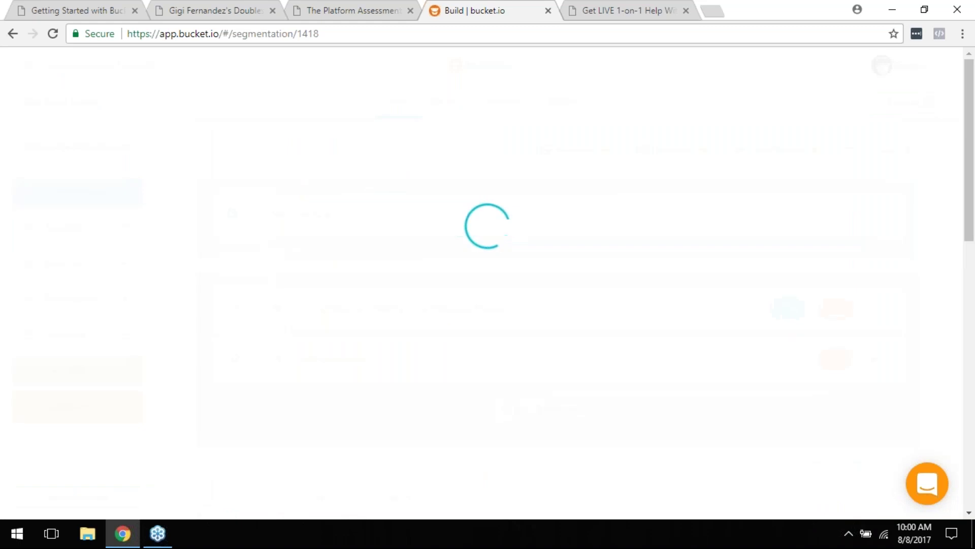
{"action": "mouse_move", "coordinate": [833, 312]}
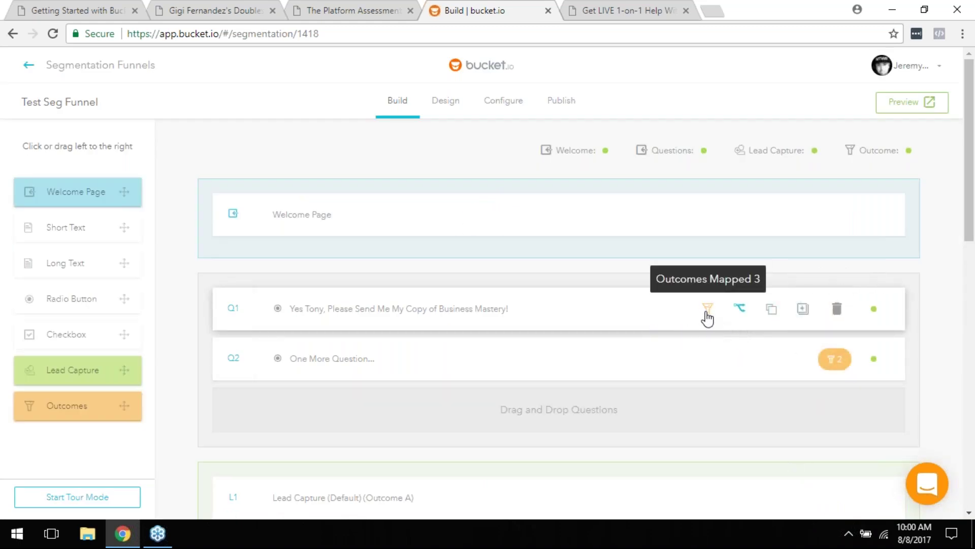
{"action": "left_click", "coordinate": [708, 308]}
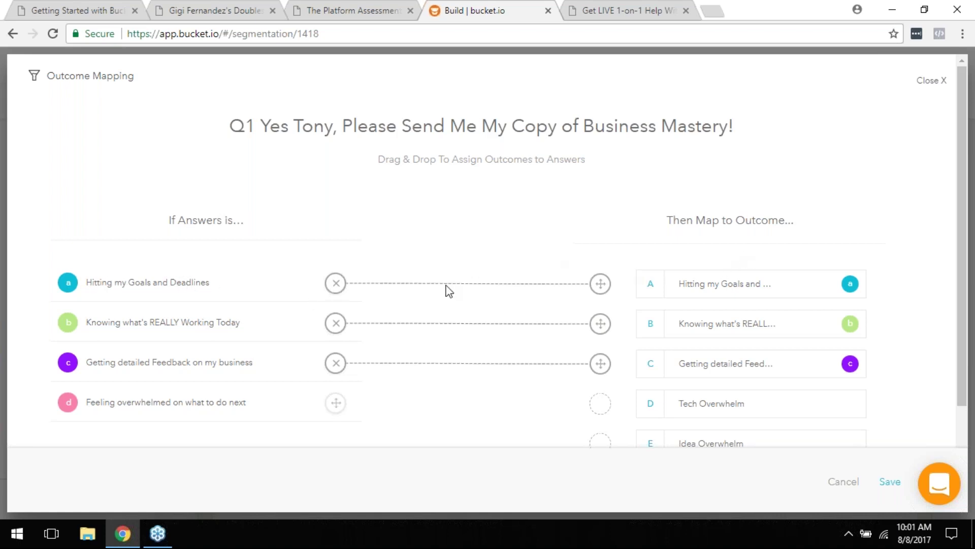
{"action": "left_click", "coordinate": [336, 283]}
{"action": "left_click_drag", "start_coordinate": [335, 283], "coordinate": [601, 289]}
{"action": "scroll", "coordinate": [704, 393], "scroll_direction": "down", "scroll_amount": 1}
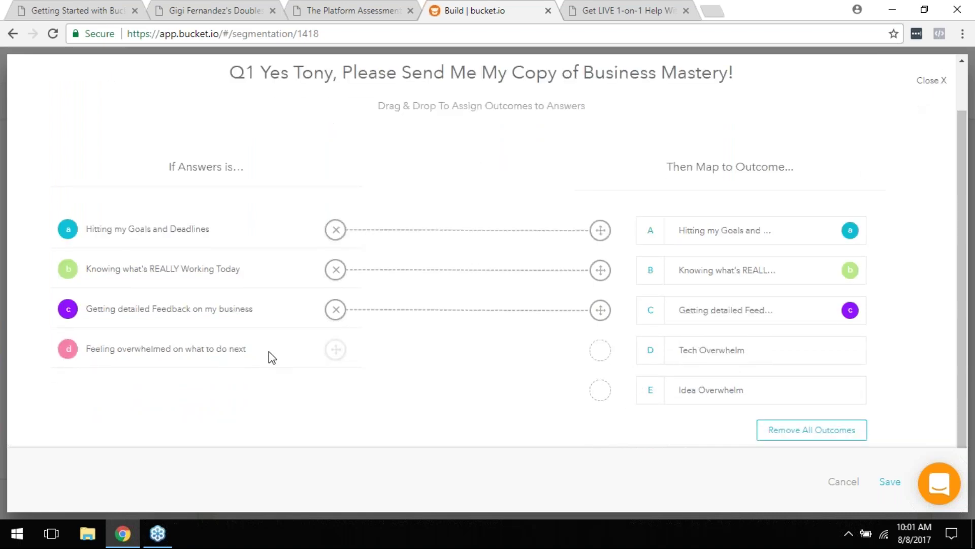
{"action": "left_click", "coordinate": [929, 82]}
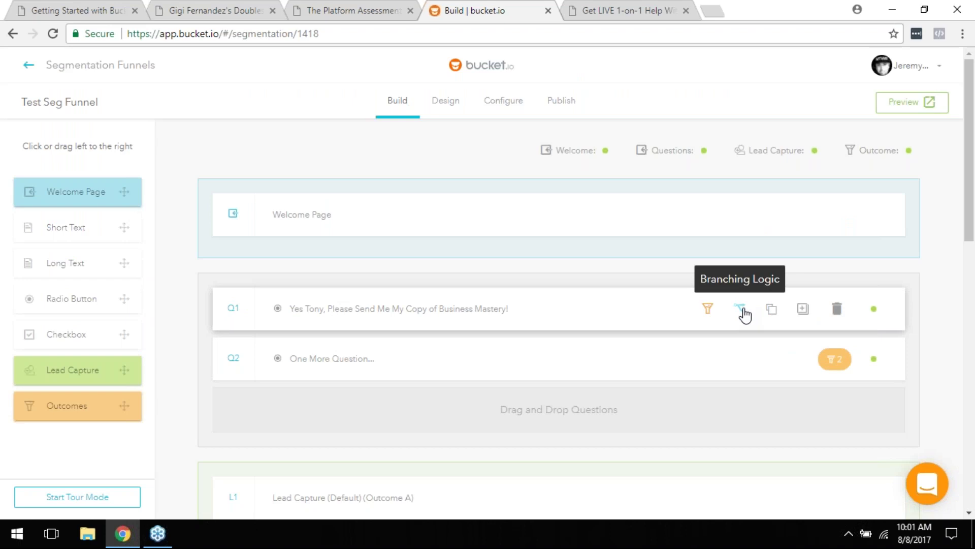
Step: Show Q1's branching logic: answers a–c go to the end, d to Q2 One More Question
{"action": "left_click", "coordinate": [740, 310]}
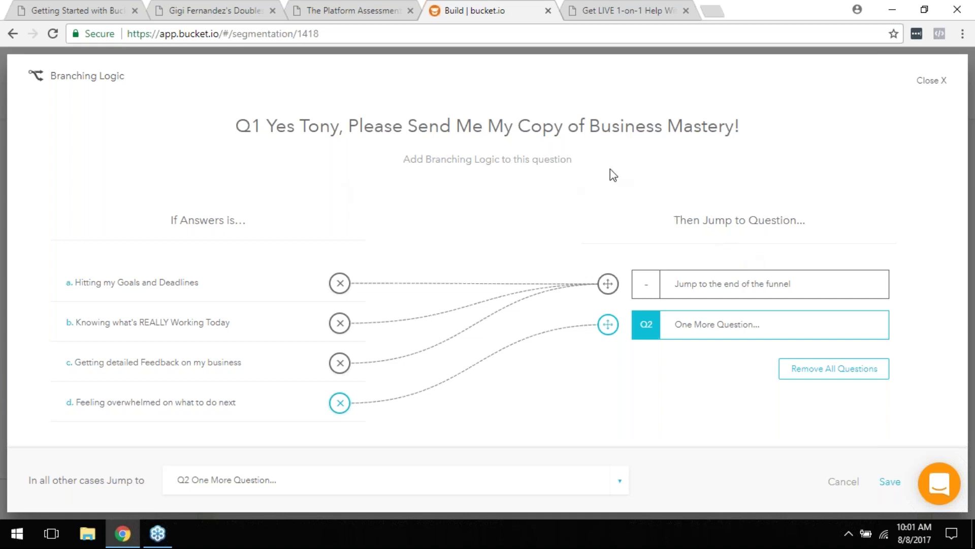
{"action": "left_click", "coordinate": [933, 82]}
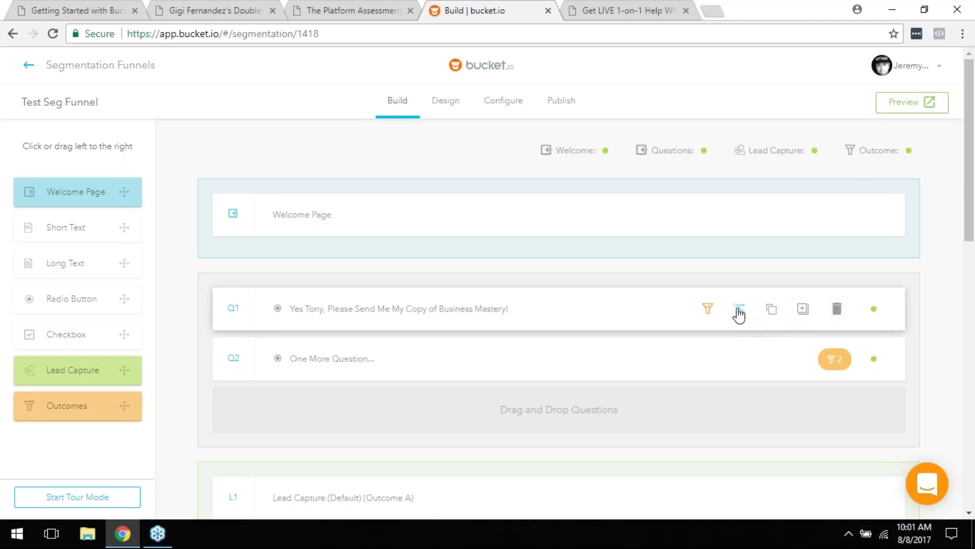
{"action": "left_click", "coordinate": [740, 310]}
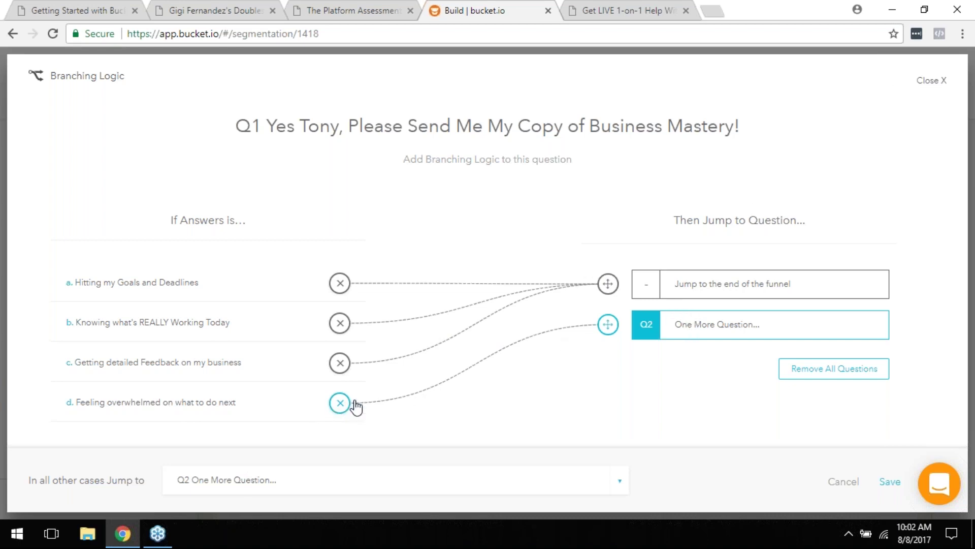
Step: Close Q1's branching logic and view question Q2's editor, cancelling without changes
{"action": "left_click", "coordinate": [931, 82]}
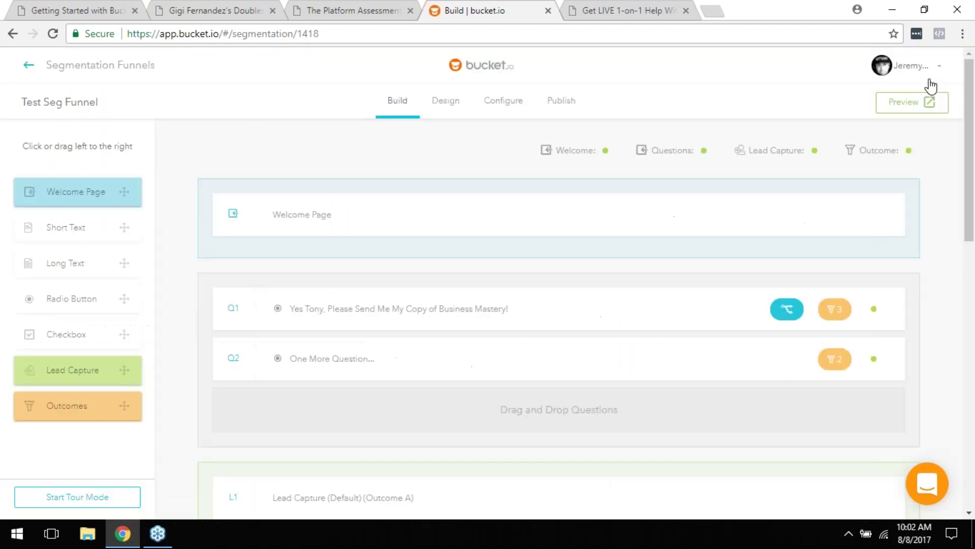
{"action": "left_click", "coordinate": [335, 367]}
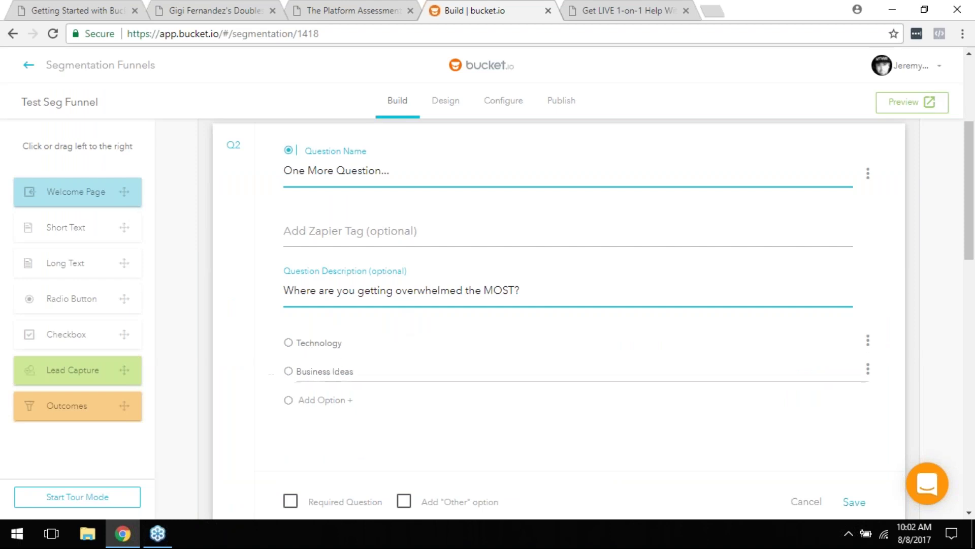
{"action": "scroll", "coordinate": [809, 406], "scroll_direction": "down", "scroll_amount": 3}
{"action": "left_click", "coordinate": [810, 365]}
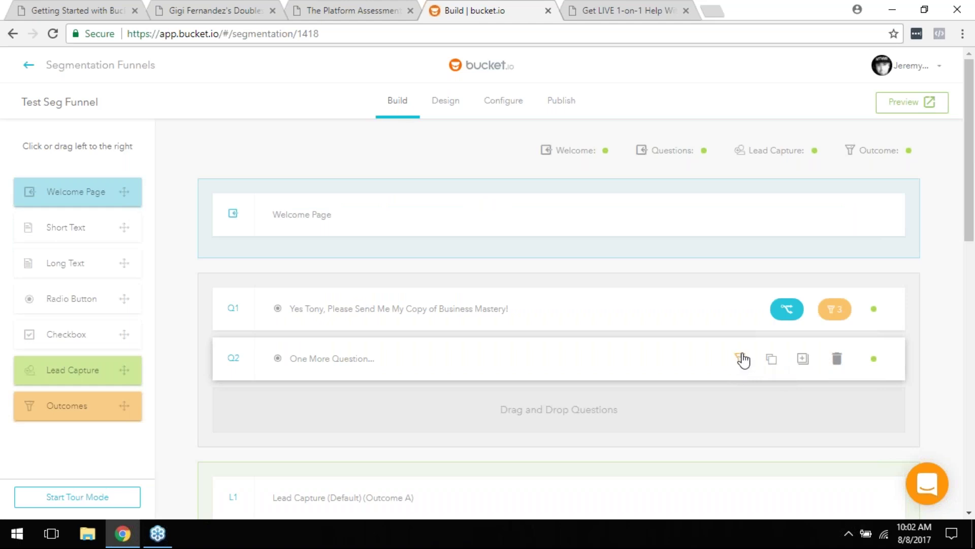
Step: Review Q2's outcome mapping (Technology→Tech Overwhelm, Business Ideas→Idea Overwhelm) and close it
{"action": "left_click", "coordinate": [743, 360]}
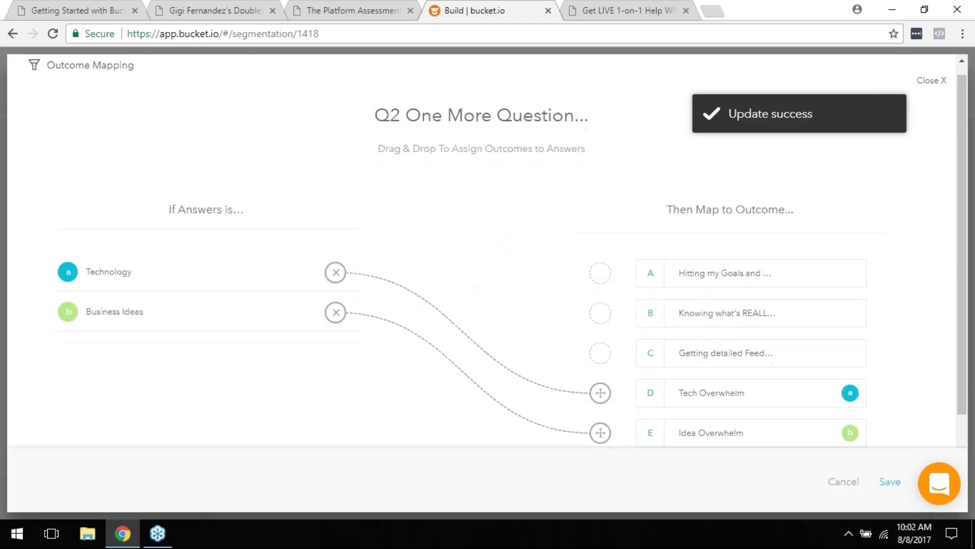
{"action": "scroll", "coordinate": [349, 251], "scroll_direction": "down", "scroll_amount": 1}
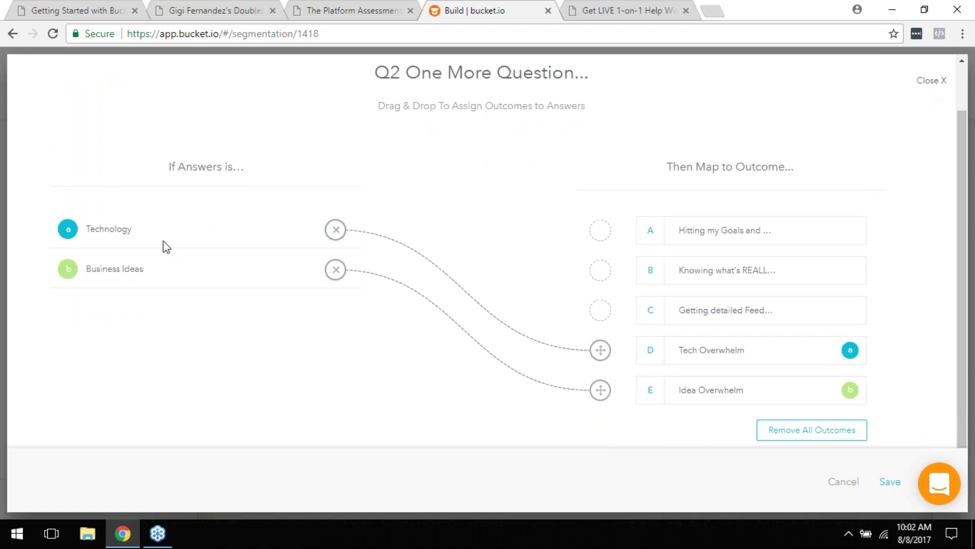
{"action": "left_click", "coordinate": [930, 81]}
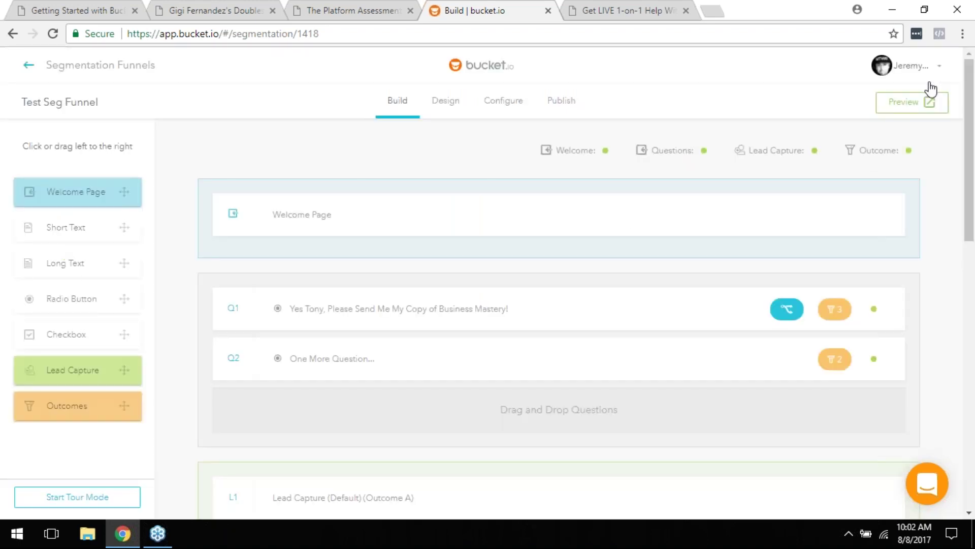
Step: Scroll to the Lead Capture rows L1–L5 and open the L1 (Outcome A) page in the editor
{"action": "scroll", "coordinate": [535, 386], "scroll_direction": "down", "scroll_amount": 5}
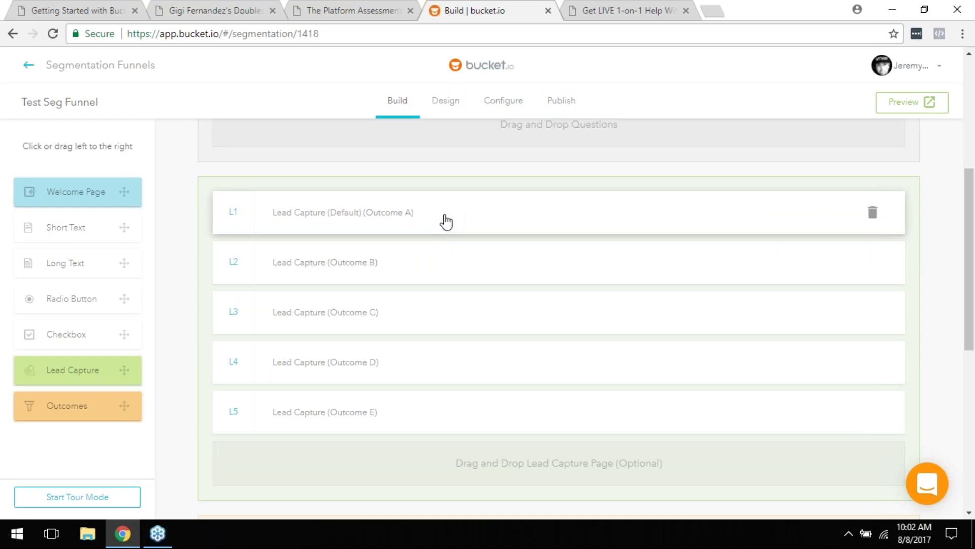
{"action": "scroll", "coordinate": [529, 316], "scroll_direction": "down", "scroll_amount": 5}
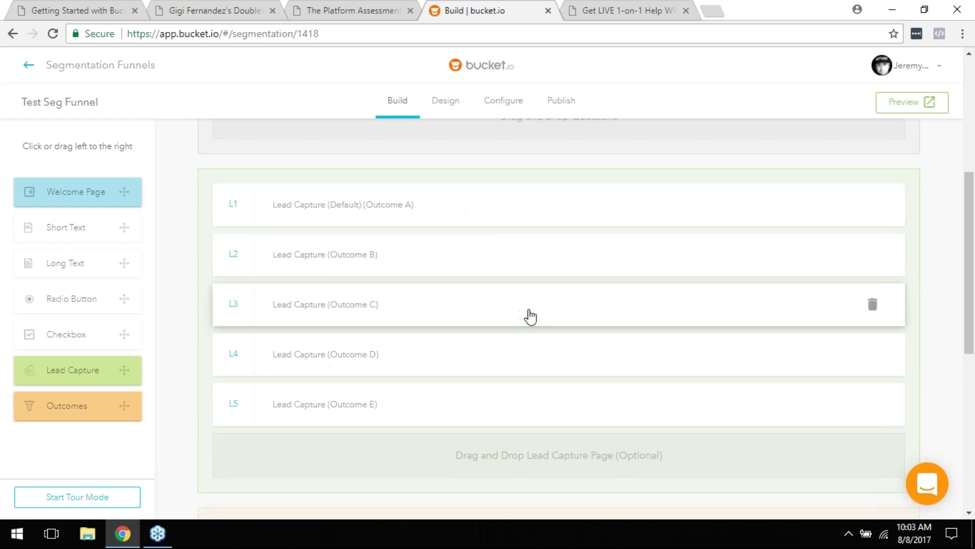
{"action": "scroll", "coordinate": [440, 224], "scroll_direction": "up", "scroll_amount": 5}
{"action": "scroll", "coordinate": [444, 217], "scroll_direction": "down", "scroll_amount": 2}
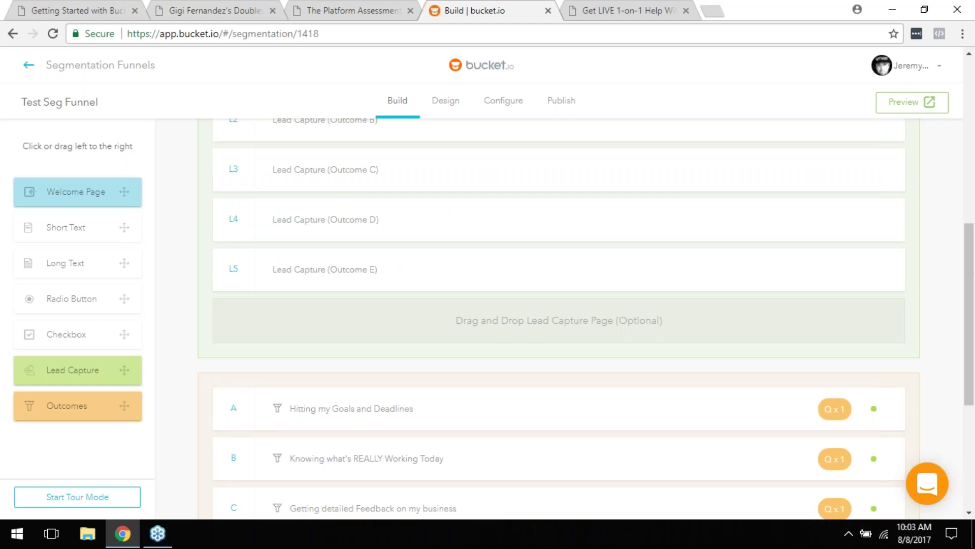
{"action": "scroll", "coordinate": [409, 414], "scroll_direction": "up", "scroll_amount": 2}
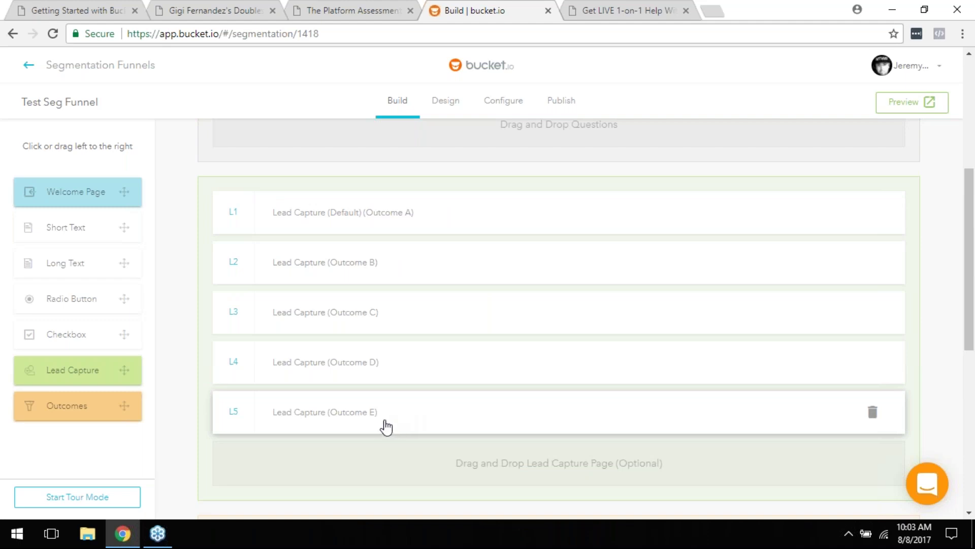
{"action": "left_click", "coordinate": [383, 217]}
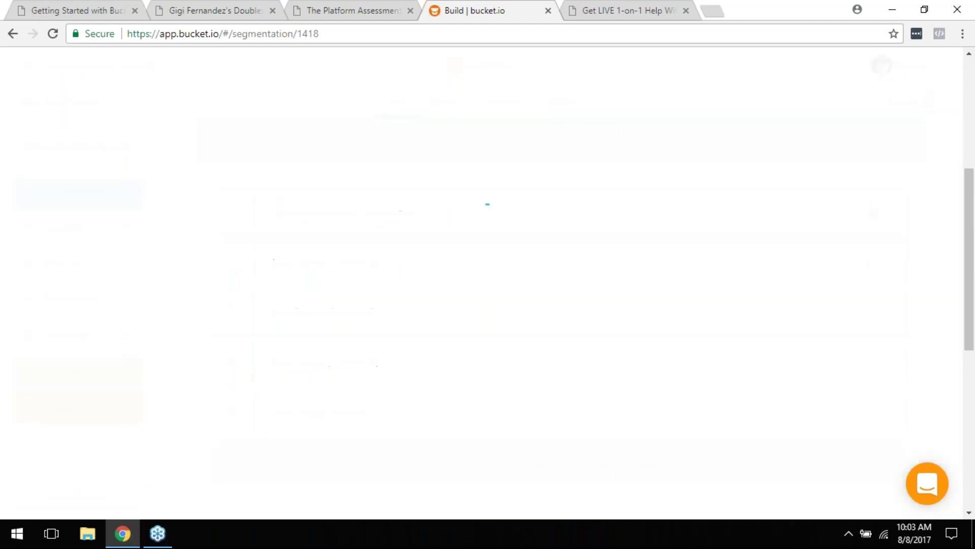
Step: Close the L1 lead capture editor, choosing Discard My Changes
{"action": "scroll", "coordinate": [511, 283], "scroll_direction": "down", "scroll_amount": 4}
{"action": "scroll", "coordinate": [528, 364], "scroll_direction": "up", "scroll_amount": 4}
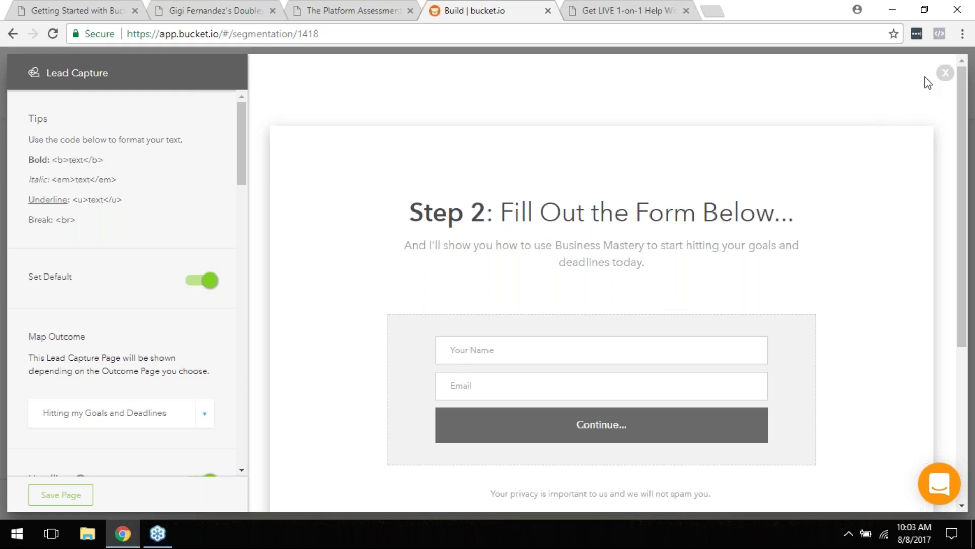
{"action": "left_click", "coordinate": [942, 76]}
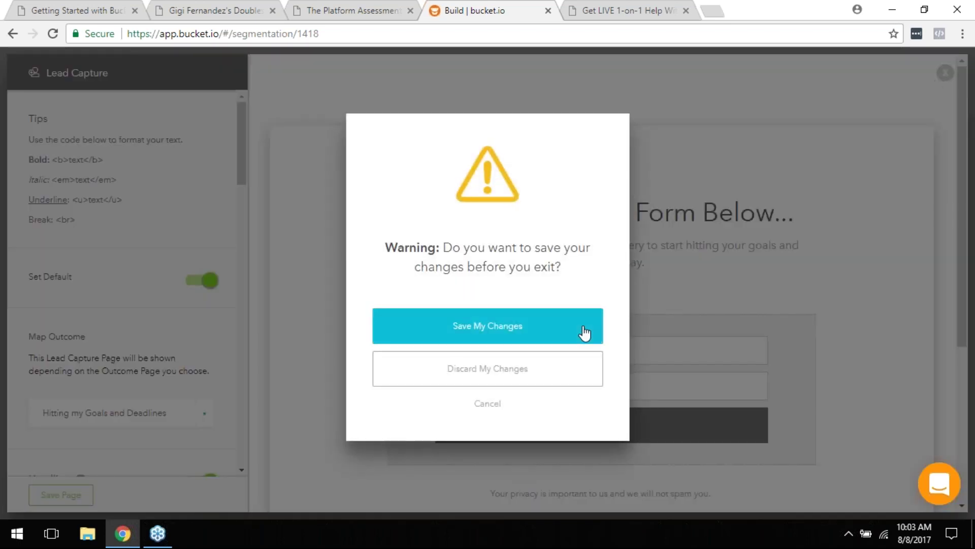
{"action": "left_click", "coordinate": [540, 375]}
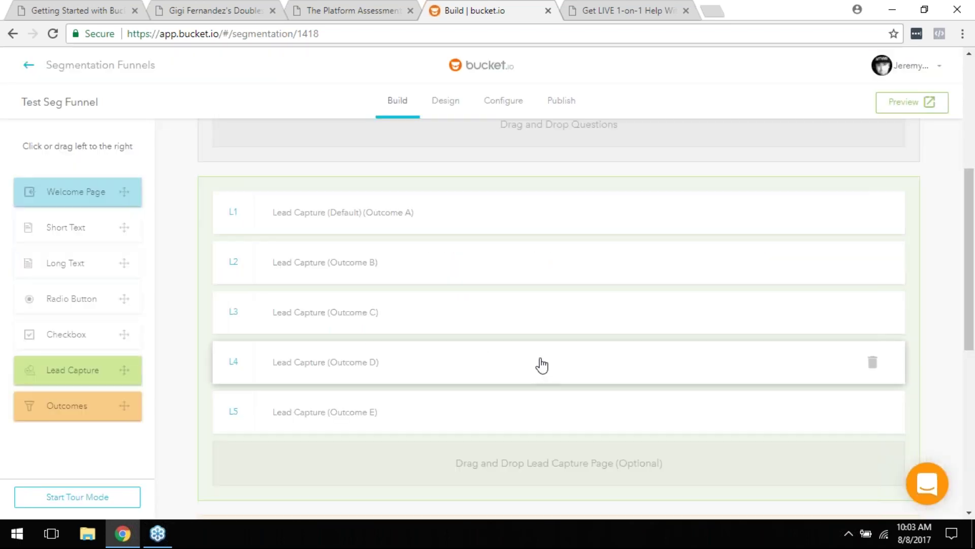
{"action": "scroll", "coordinate": [226, 391], "scroll_direction": "up", "scroll_amount": 5}
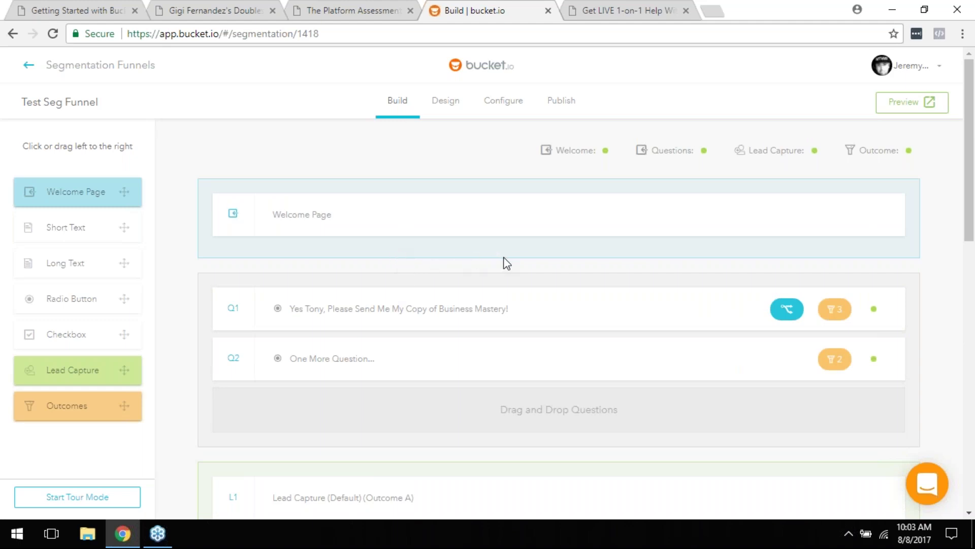
{"action": "scroll", "coordinate": [512, 269], "scroll_direction": "down", "scroll_amount": 3}
{"action": "scroll", "coordinate": [493, 274], "scroll_direction": "down", "scroll_amount": 2}
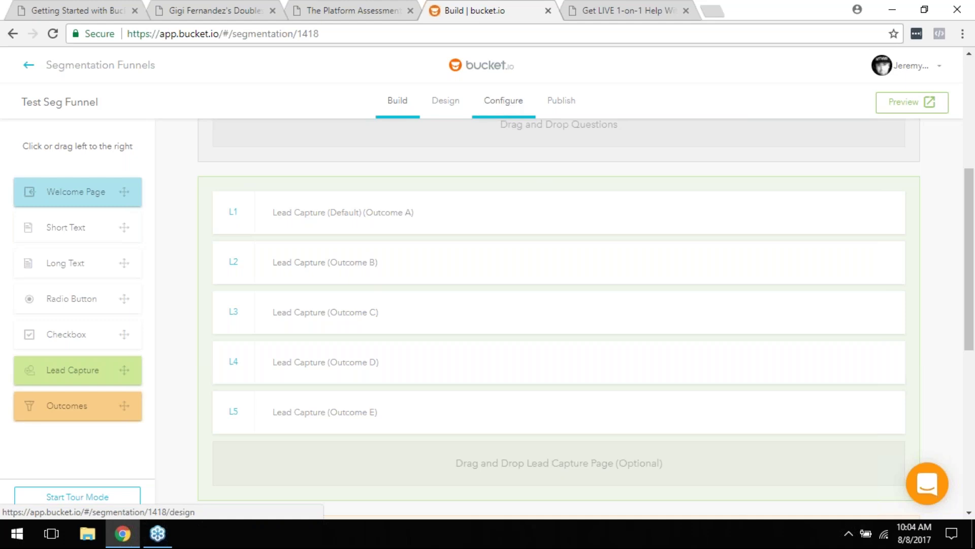
Step: In the Getting Started with Bucket PDF, scroll from page 16 to the orange 1x1 specialist page 17
{"action": "left_click", "coordinate": [84, 10]}
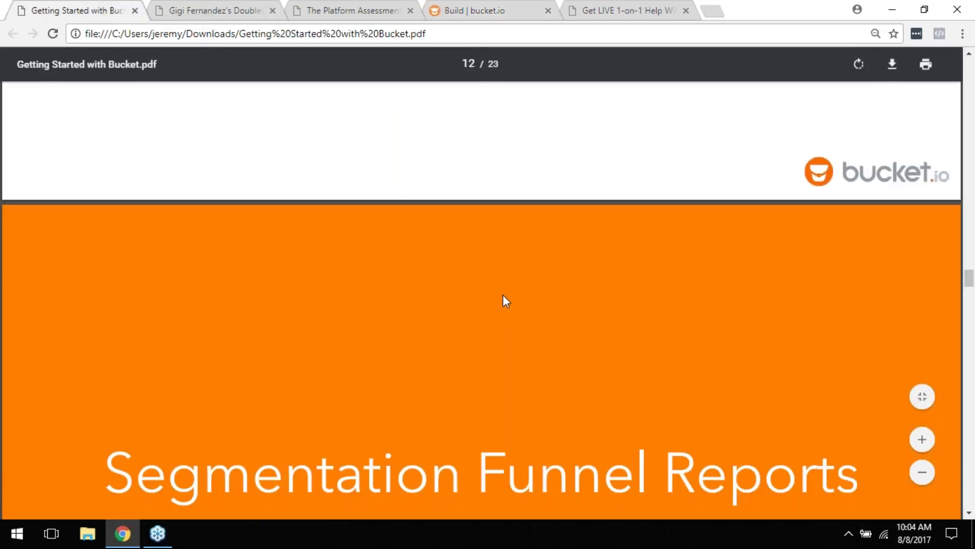
{"action": "scroll", "coordinate": [505, 302], "scroll_direction": "down", "scroll_amount": 8}
{"action": "scroll", "coordinate": [506, 319], "scroll_direction": "down", "scroll_amount": 15}
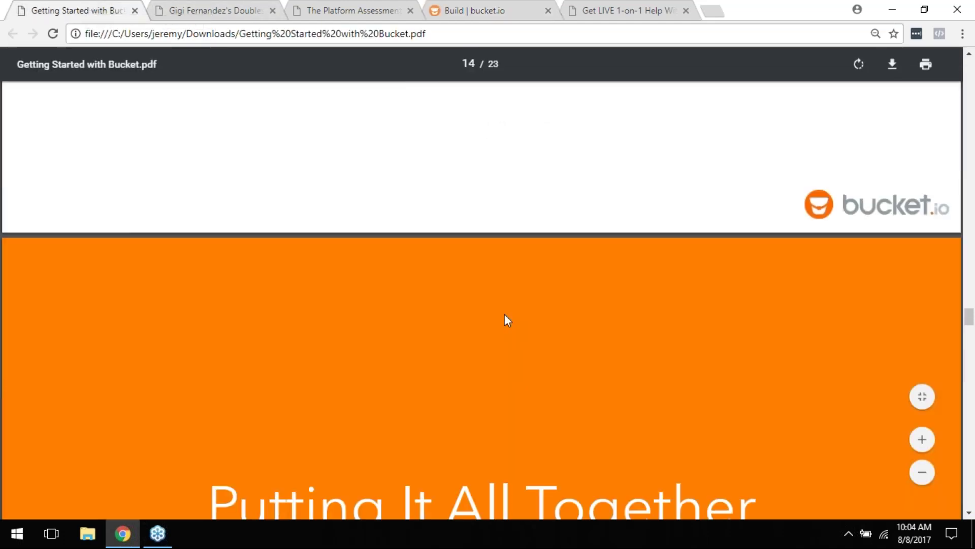
{"action": "scroll", "coordinate": [481, 299], "scroll_direction": "down", "scroll_amount": 8}
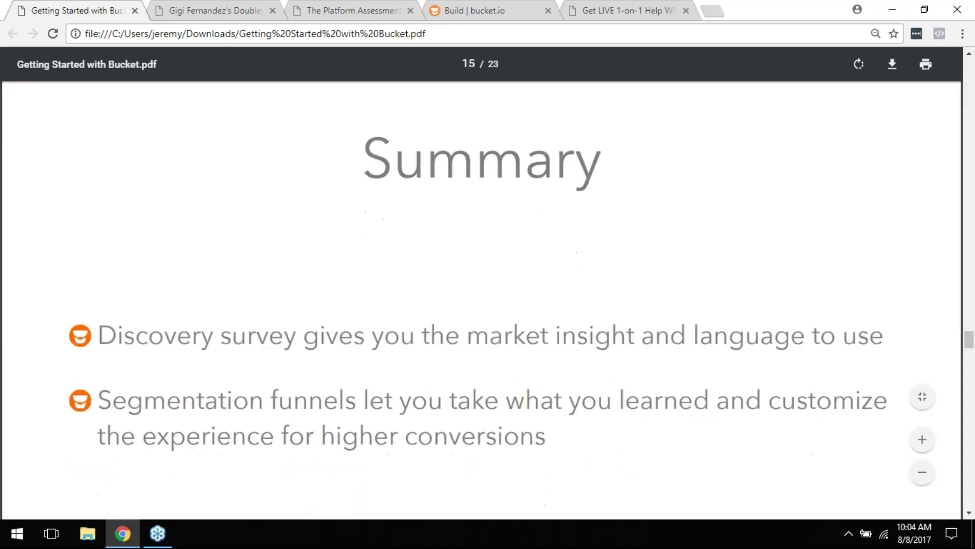
{"action": "scroll", "coordinate": [481, 300], "scroll_direction": "down", "scroll_amount": 8}
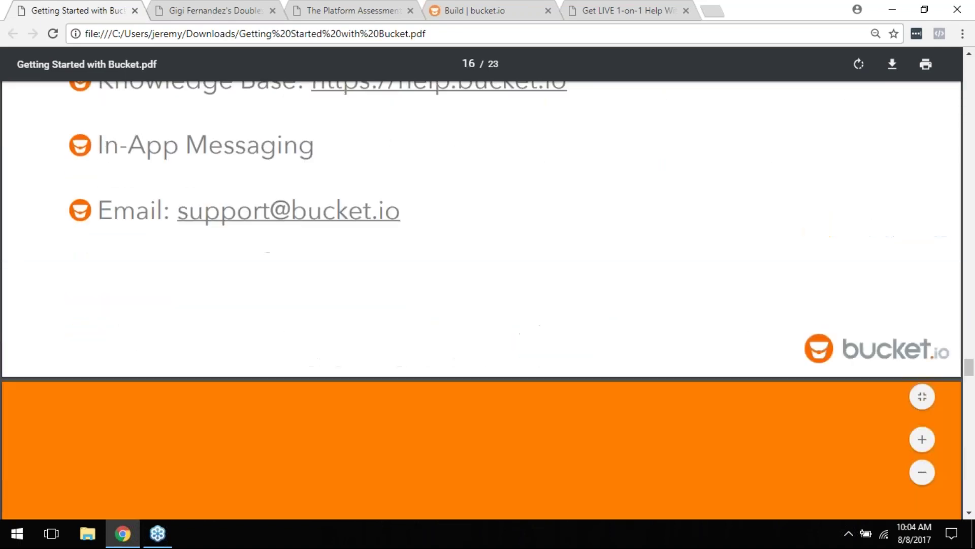
{"action": "scroll", "coordinate": [505, 330], "scroll_direction": "up", "scroll_amount": 4}
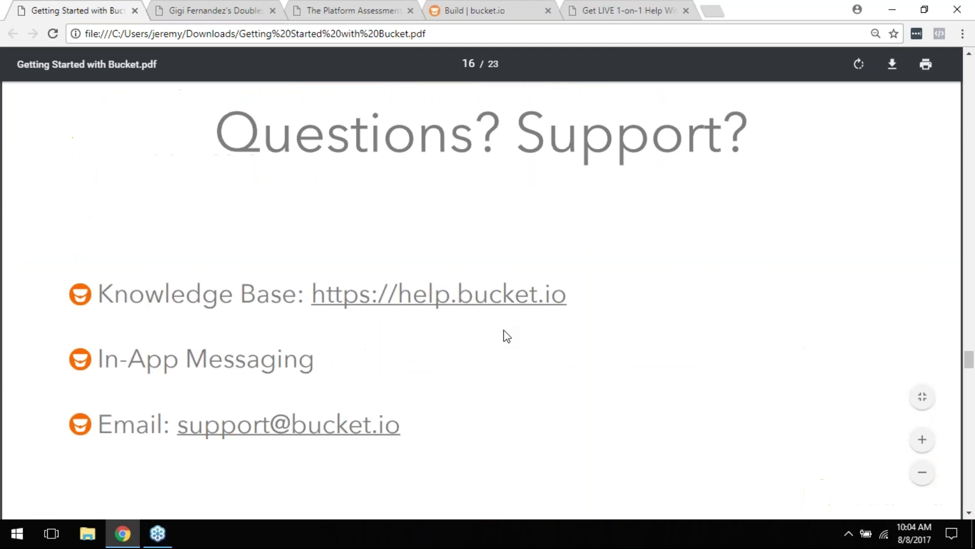
{"action": "scroll", "coordinate": [504, 300], "scroll_direction": "down", "scroll_amount": 9}
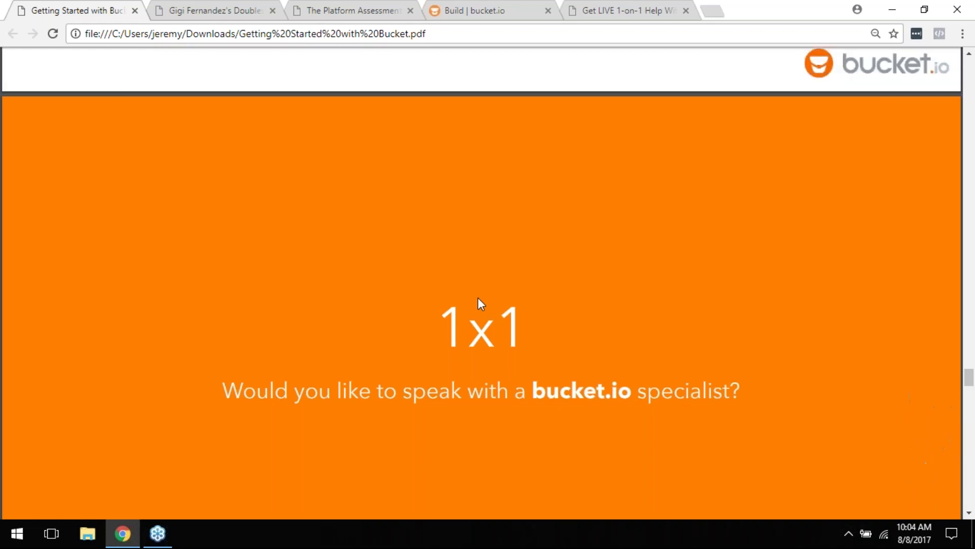
{"action": "scroll", "coordinate": [478, 297], "scroll_direction": "down", "scroll_amount": 1}
{"action": "scroll", "coordinate": [479, 303], "scroll_direction": "down", "scroll_amount": 1}
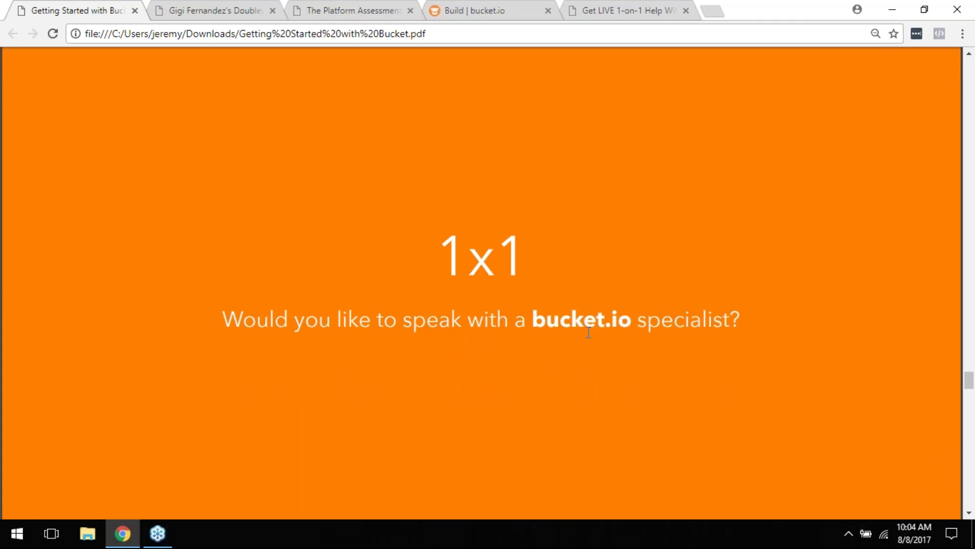
Step: Scroll down to the 'Your FREE 1x1 Call' slide and read when the call is the ideal next step
{"action": "scroll", "coordinate": [589, 333], "scroll_direction": "down", "scroll_amount": 7}
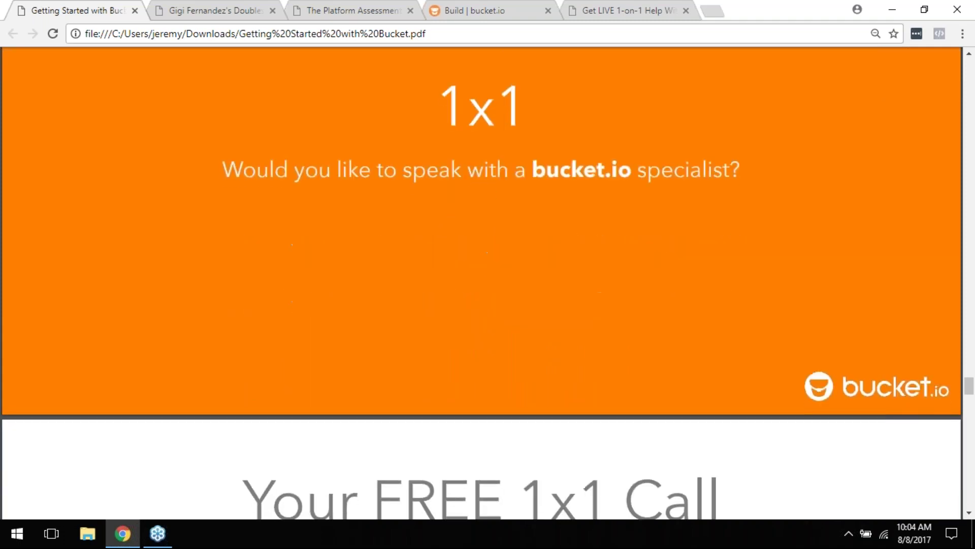
{"action": "scroll", "coordinate": [587, 338], "scroll_direction": "down", "scroll_amount": 3}
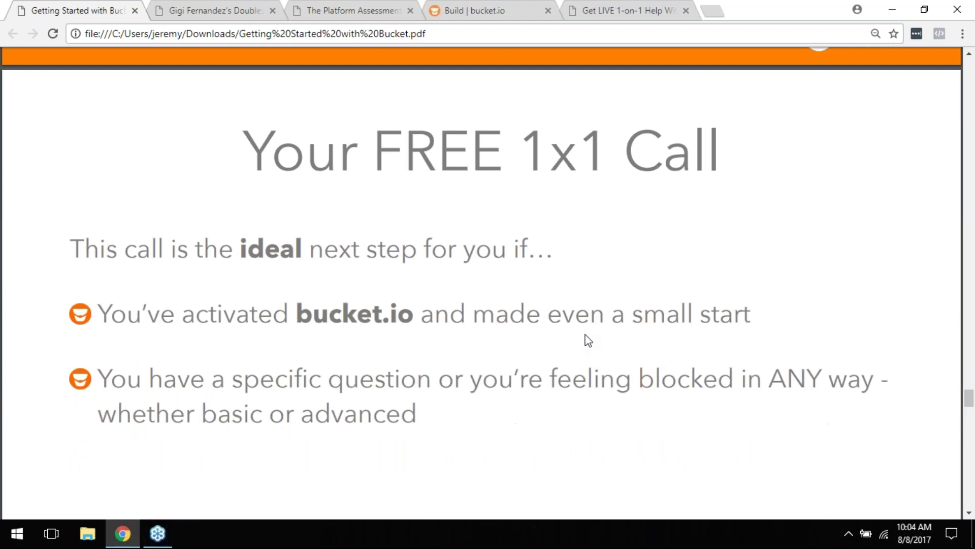
{"action": "scroll", "coordinate": [577, 335], "scroll_direction": "down", "scroll_amount": 2}
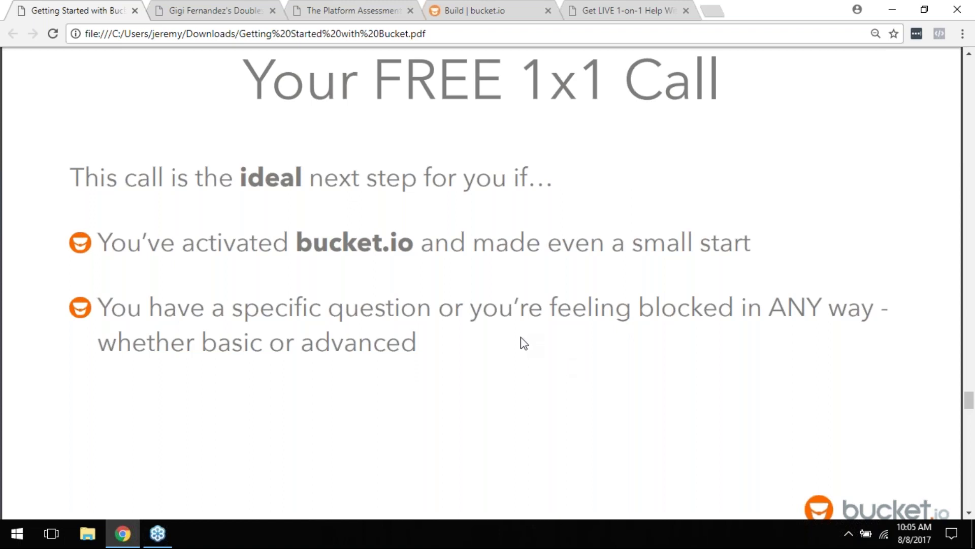
{"action": "scroll", "coordinate": [524, 345], "scroll_direction": "down", "scroll_amount": 5}
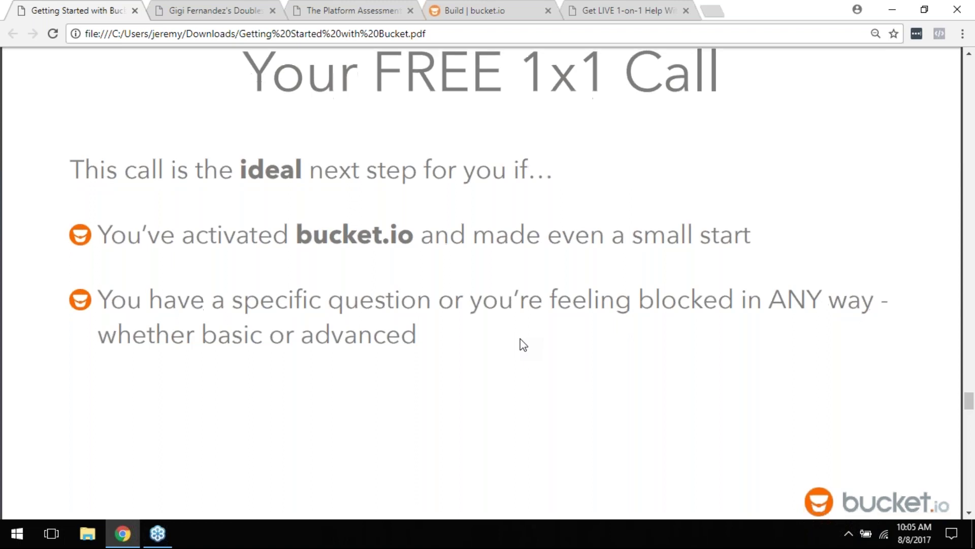
{"action": "scroll", "coordinate": [481, 283], "scroll_direction": "down", "scroll_amount": 4}
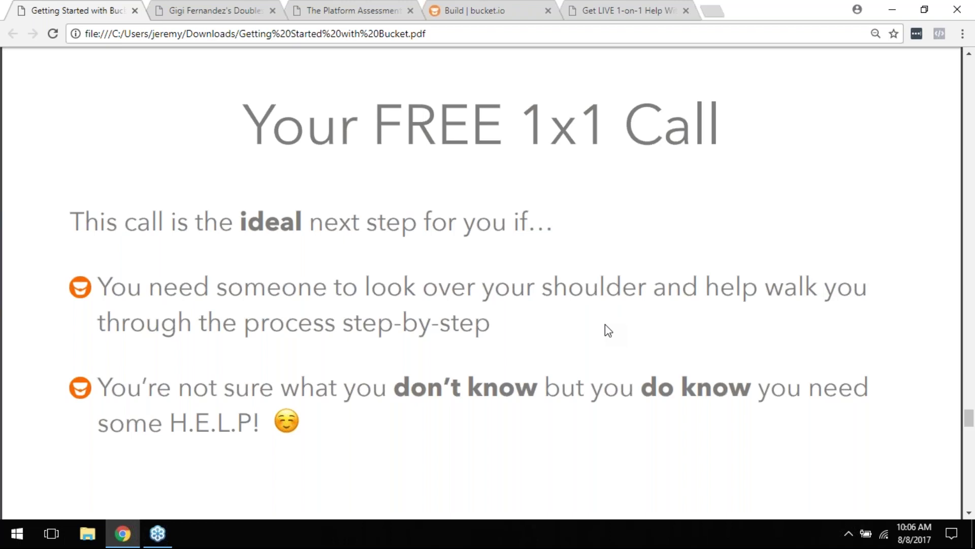
Step: Scroll past the 'We're here to help you!' page to the 'What others say…' testimonials slide
{"action": "scroll", "coordinate": [612, 336], "scroll_direction": "down", "scroll_amount": 7}
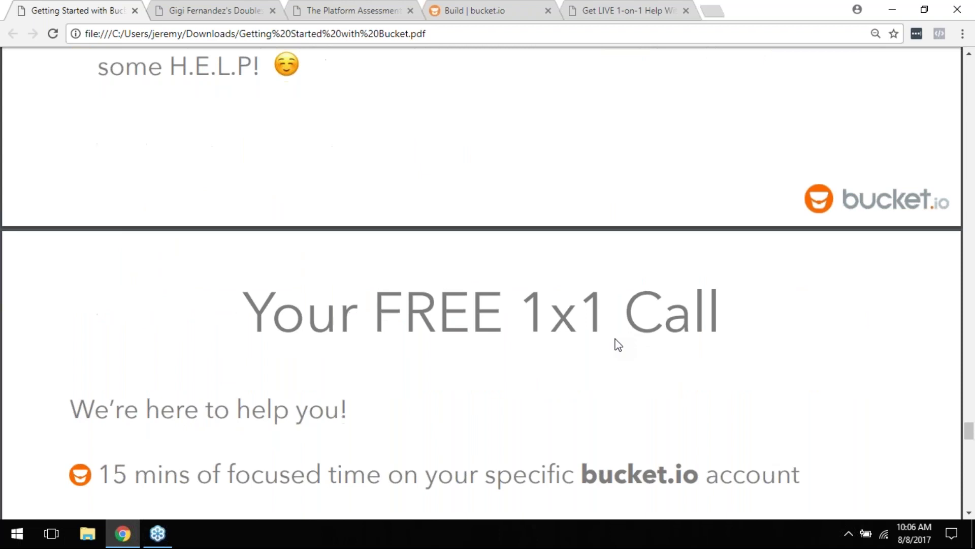
{"action": "scroll", "coordinate": [618, 345], "scroll_direction": "down", "scroll_amount": 3}
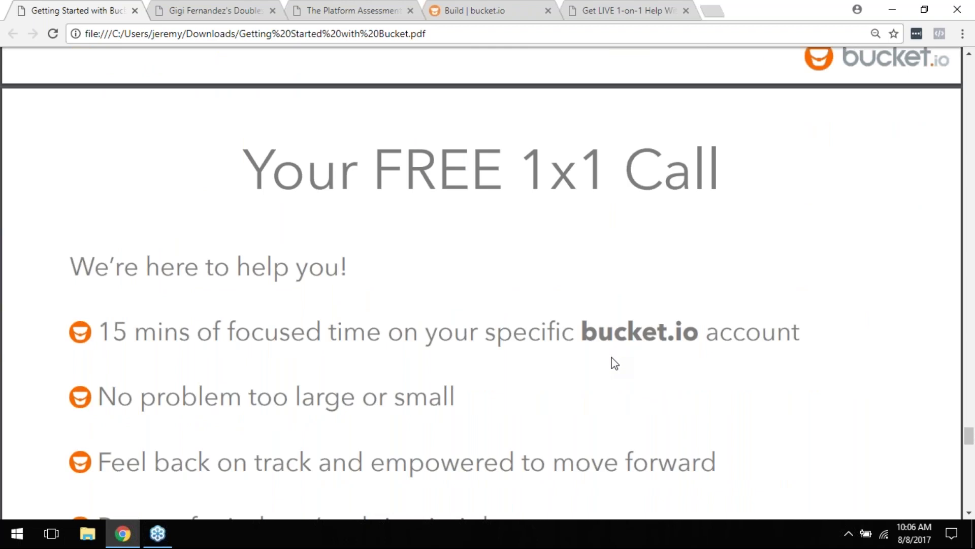
{"action": "scroll", "coordinate": [614, 364], "scroll_direction": "down", "scroll_amount": 1}
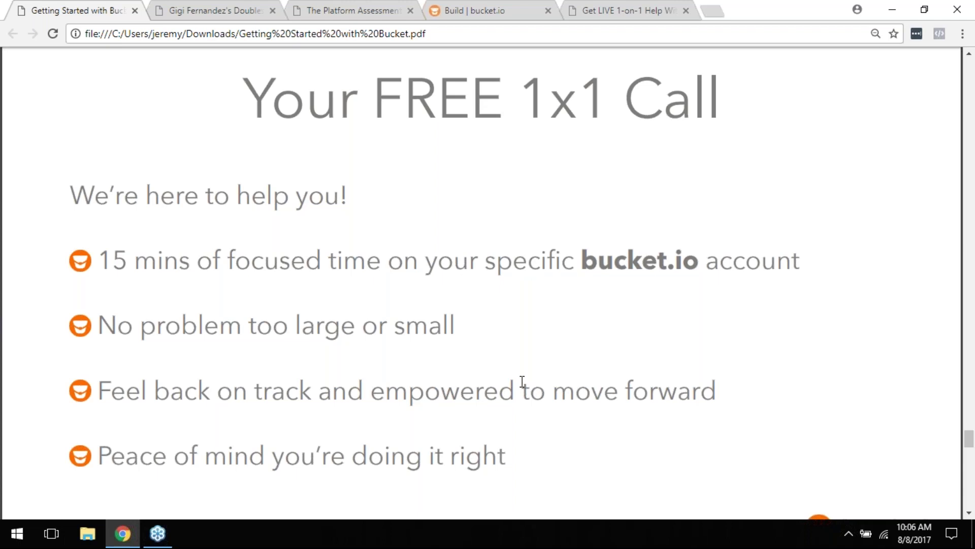
{"action": "scroll", "coordinate": [522, 381], "scroll_direction": "down", "scroll_amount": 5}
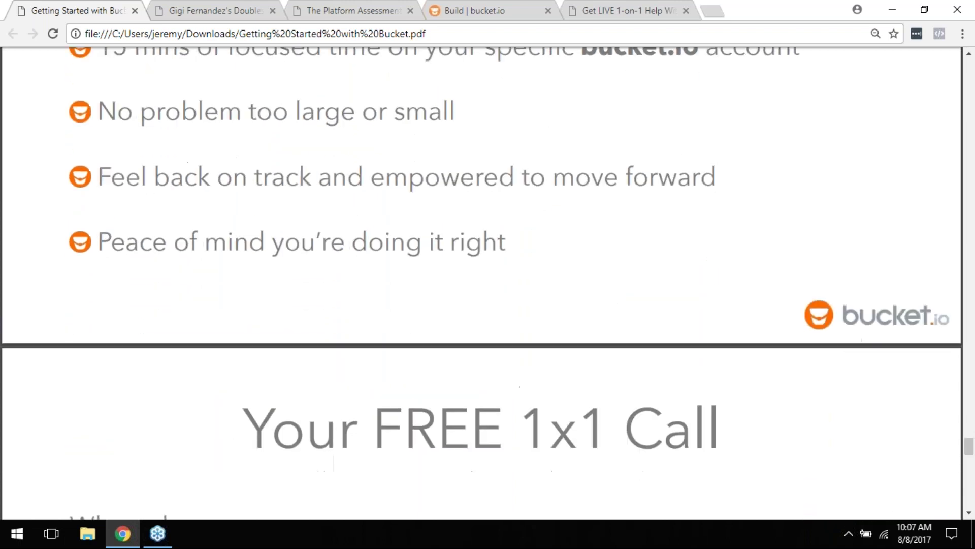
{"action": "scroll", "coordinate": [481, 282], "scroll_direction": "down", "scroll_amount": 3}
{"action": "scroll", "coordinate": [440, 269], "scroll_direction": "down", "scroll_amount": 4}
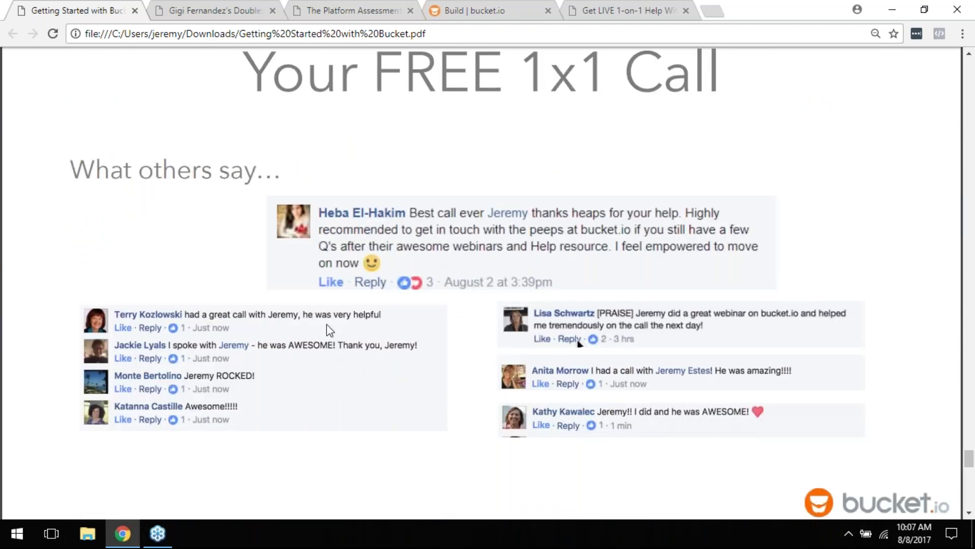
{"action": "mouse_move", "coordinate": [133, 539]}
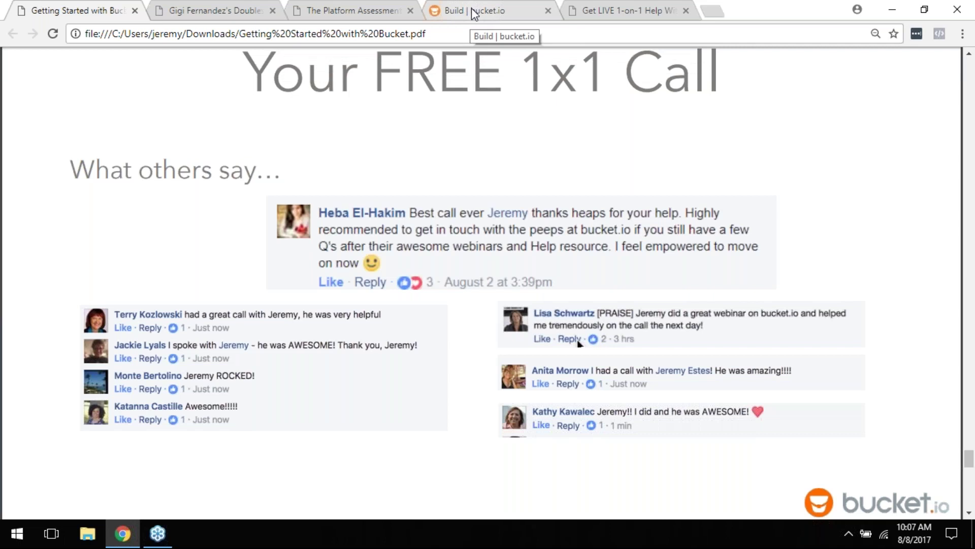
Step: Back in bucket.io, leave the funnel builder and open the Discover page listing 13 Discovery Surveys
{"action": "left_click", "coordinate": [474, 12]}
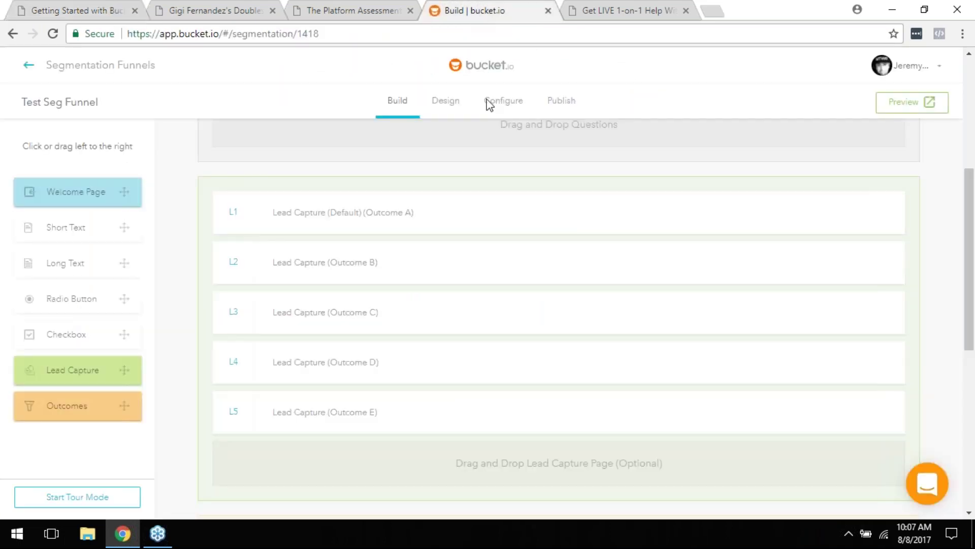
{"action": "left_click", "coordinate": [27, 68]}
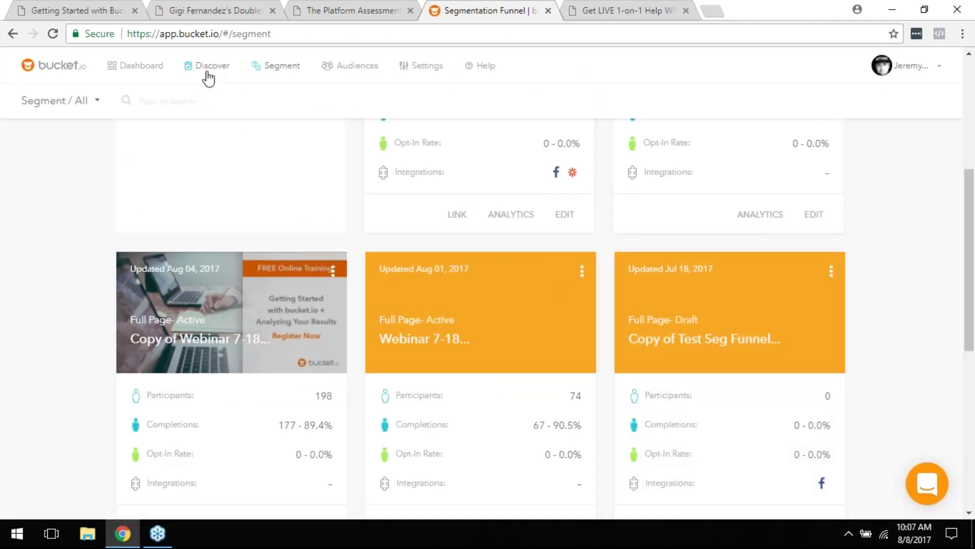
{"action": "left_click", "coordinate": [213, 72]}
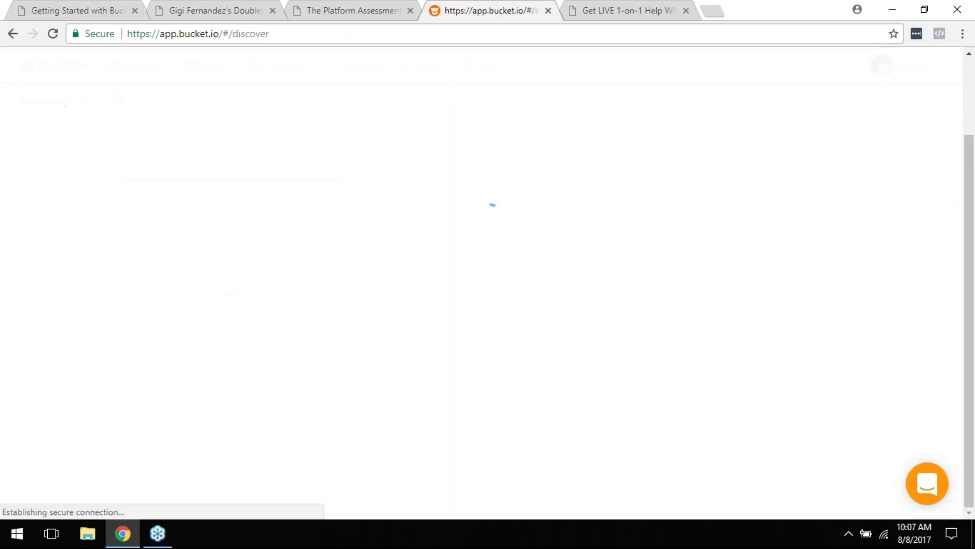
{"action": "scroll", "coordinate": [455, 146], "scroll_direction": "down", "scroll_amount": 1}
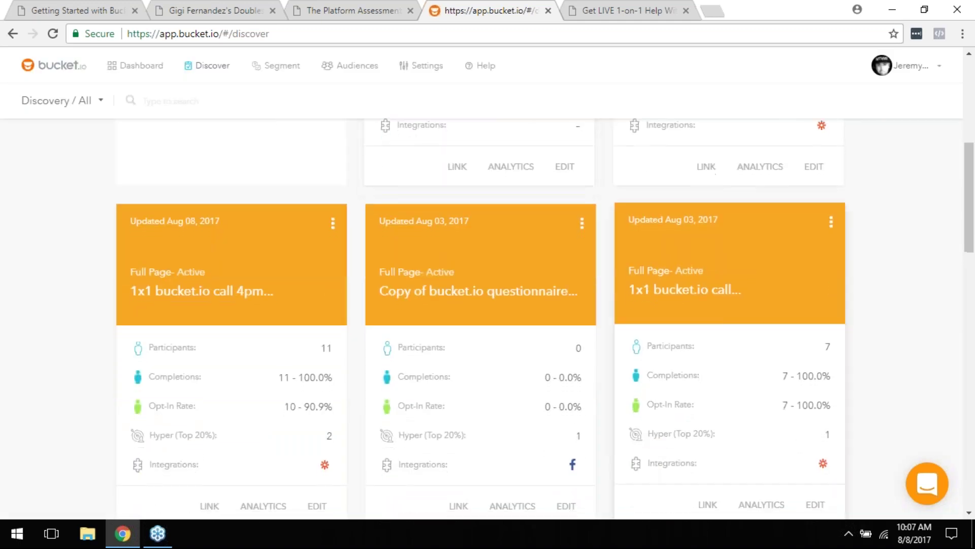
{"action": "scroll", "coordinate": [629, 387], "scroll_direction": "down", "scroll_amount": 1}
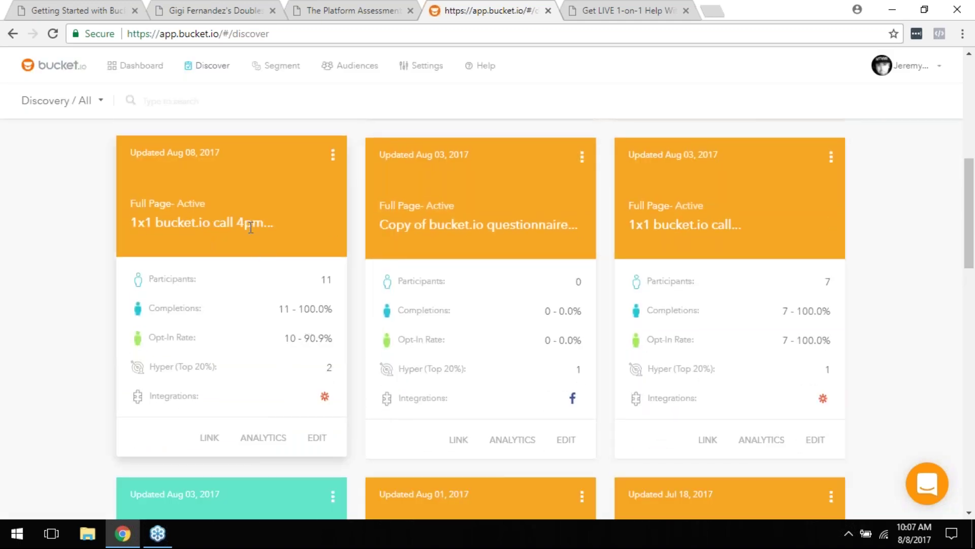
{"action": "scroll", "coordinate": [272, 239], "scroll_direction": "down", "scroll_amount": 1}
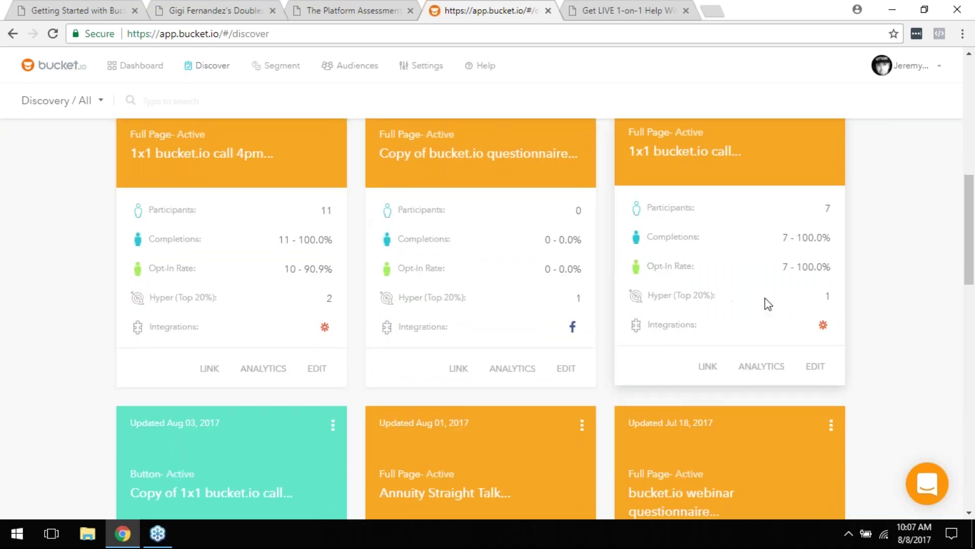
Step: Browse the survey cards and open the LINK of the '1x1 bucket.io call 9am' survey
{"action": "scroll", "coordinate": [598, 409], "scroll_direction": "up", "scroll_amount": 1}
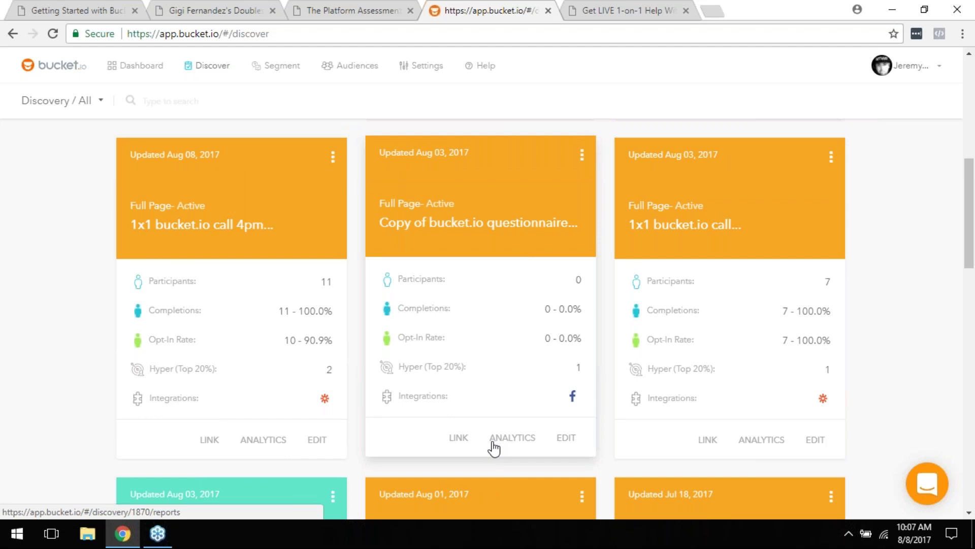
{"action": "scroll", "coordinate": [493, 448], "scroll_direction": "up", "scroll_amount": 1}
{"action": "scroll", "coordinate": [493, 448], "scroll_direction": "up", "scroll_amount": 5}
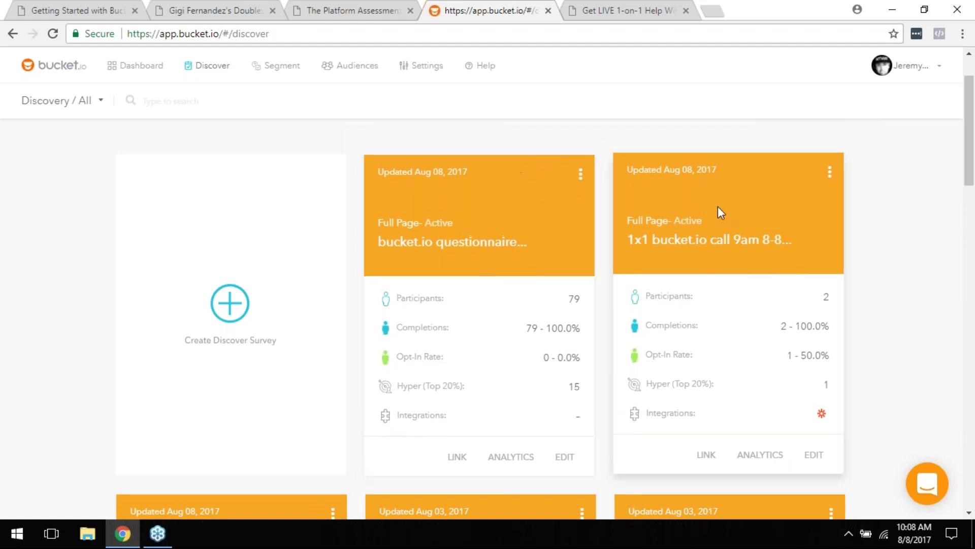
{"action": "scroll", "coordinate": [508, 261], "scroll_direction": "down", "scroll_amount": 3}
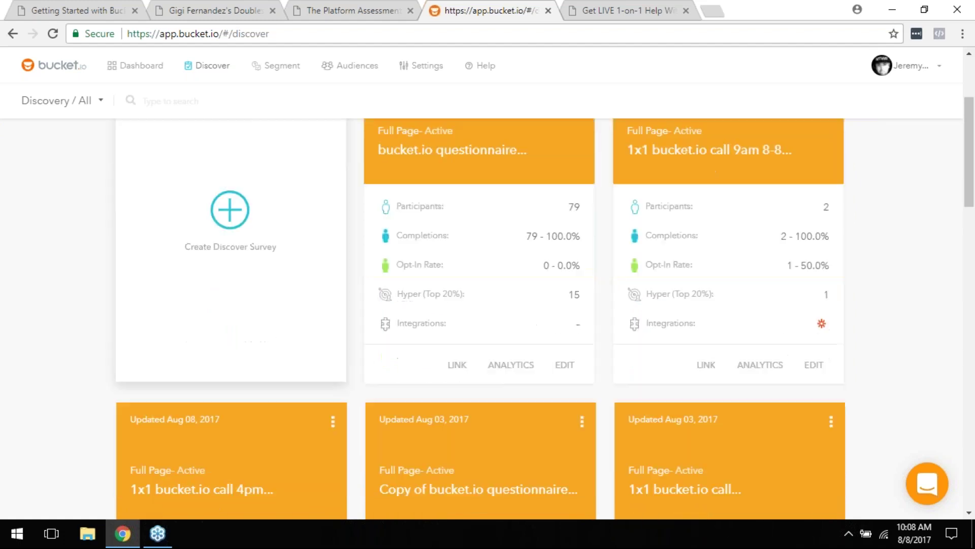
{"action": "scroll", "coordinate": [617, 355], "scroll_direction": "up", "scroll_amount": 4}
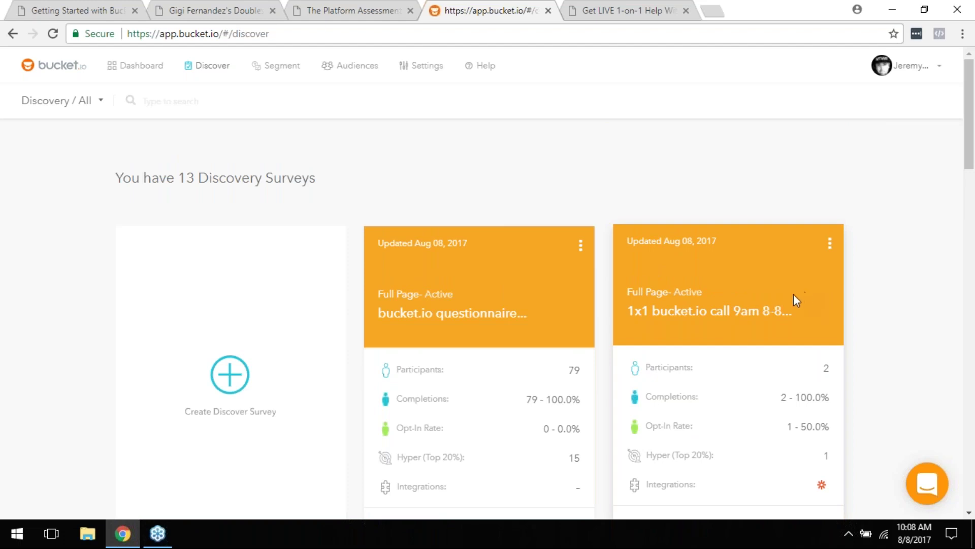
{"action": "scroll", "coordinate": [784, 330], "scroll_direction": "down", "scroll_amount": 3}
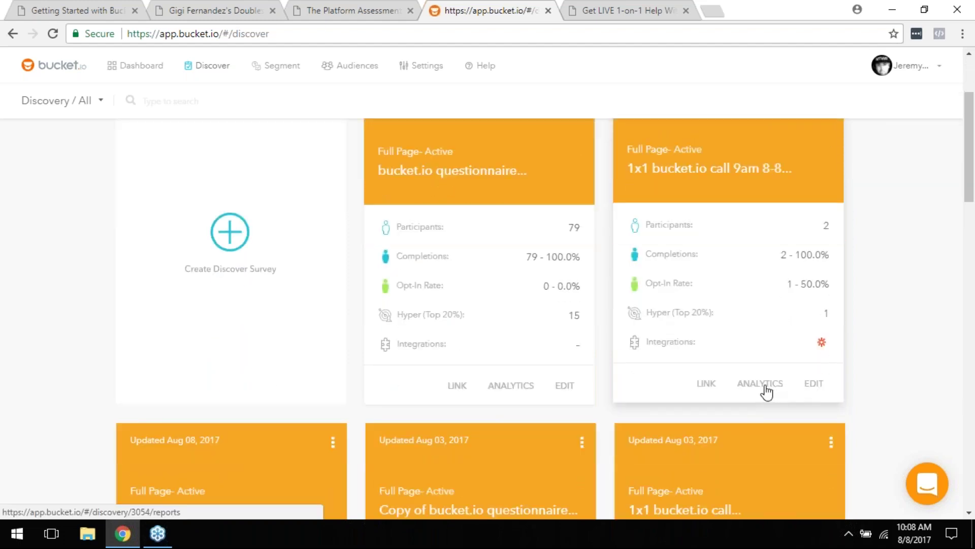
{"action": "left_click", "coordinate": [717, 385]}
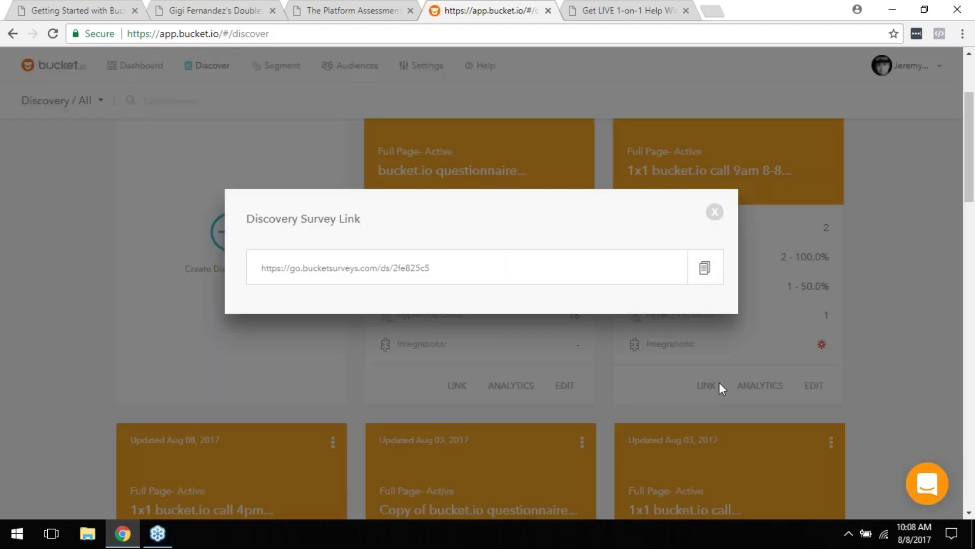
Step: Copy the 9am call survey's go.bucketsurveys.com link, then close the Discovery Survey Link dialog
{"action": "left_click", "coordinate": [704, 270]}
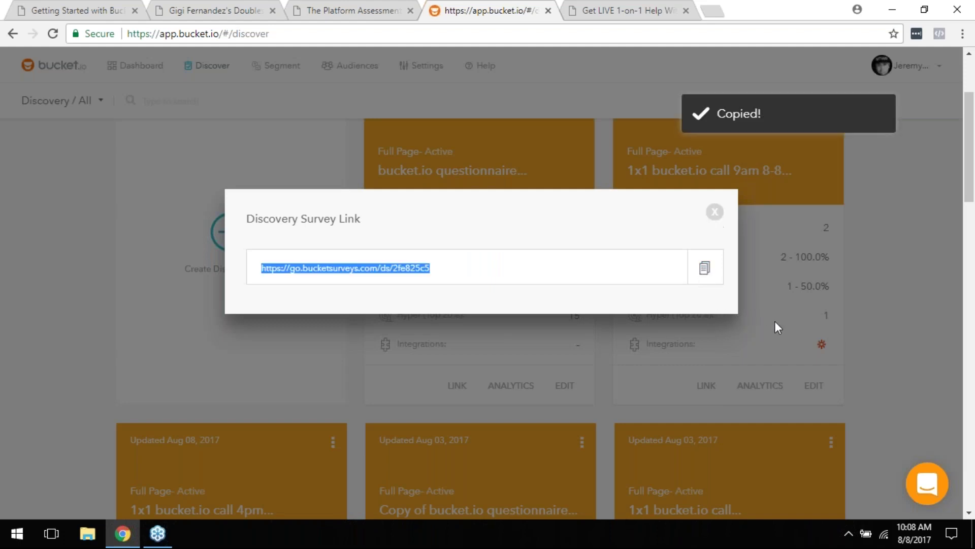
{"action": "left_click", "coordinate": [964, 94]}
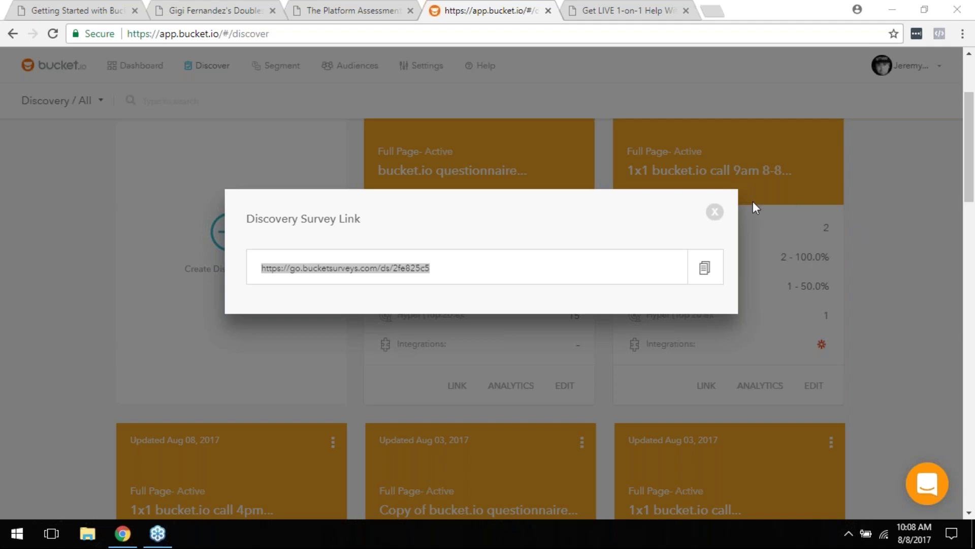
{"action": "left_click", "coordinate": [715, 212]}
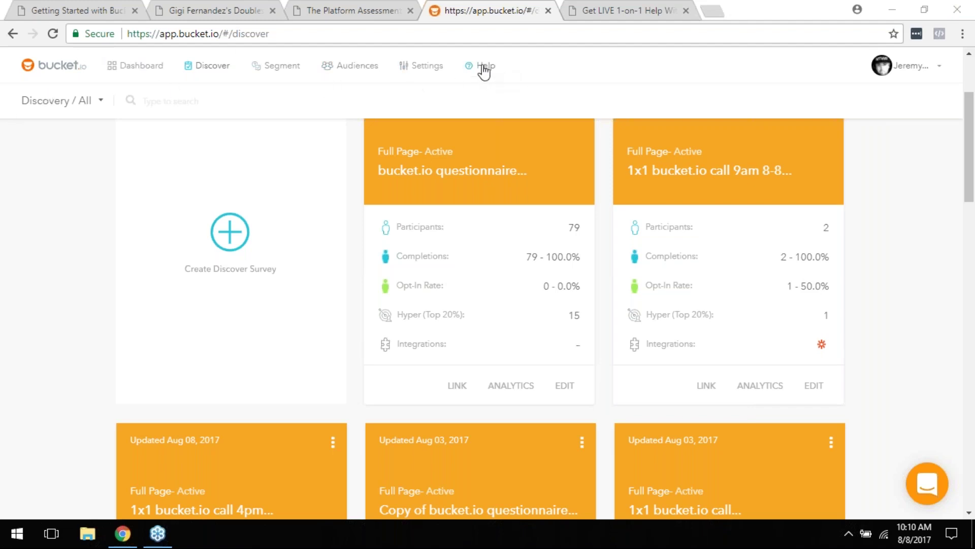
Step: Go to the bucket.io Help Desk and open its Discovery Surveys collection of 2 articles
{"action": "left_click", "coordinate": [481, 66]}
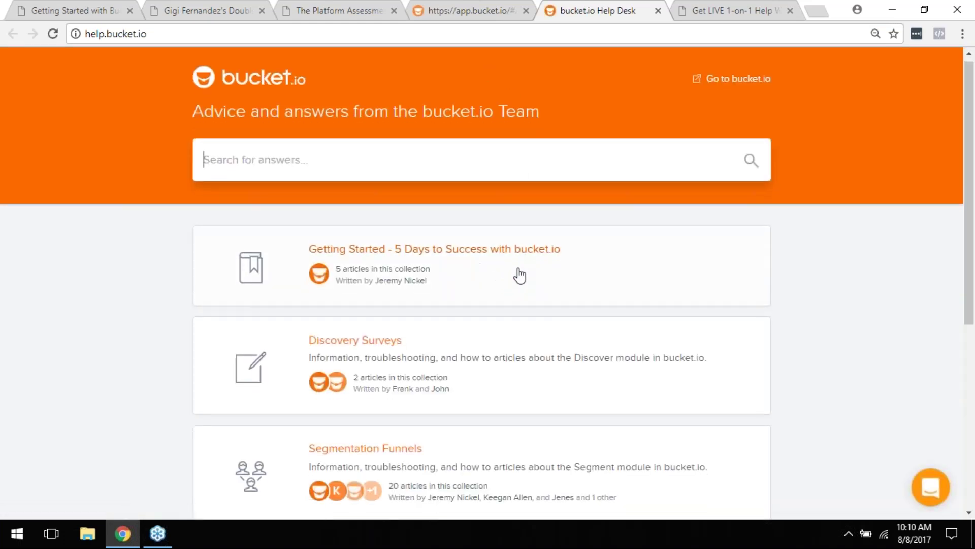
{"action": "scroll", "coordinate": [515, 270], "scroll_direction": "down", "scroll_amount": 3}
{"action": "scroll", "coordinate": [492, 243], "scroll_direction": "down", "scroll_amount": 3}
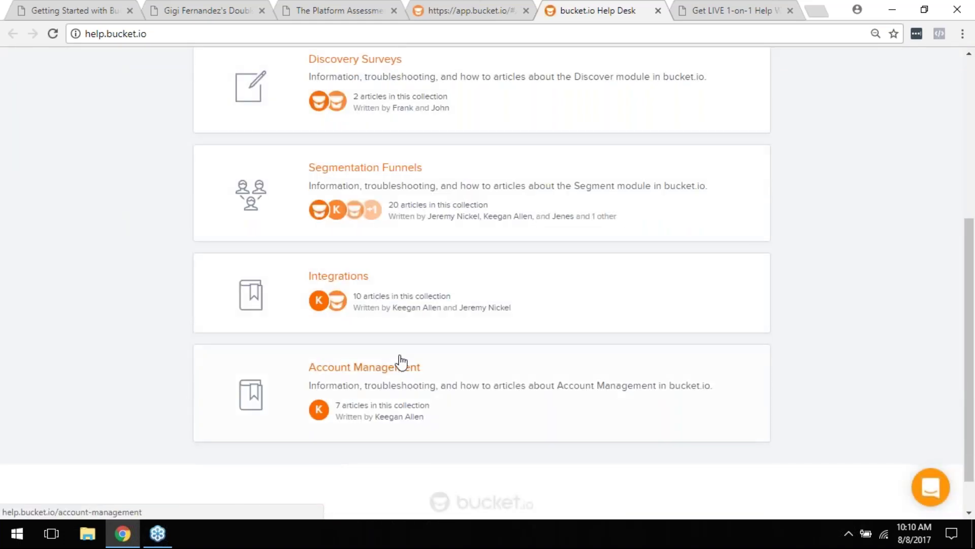
{"action": "scroll", "coordinate": [519, 249], "scroll_direction": "up", "scroll_amount": 3}
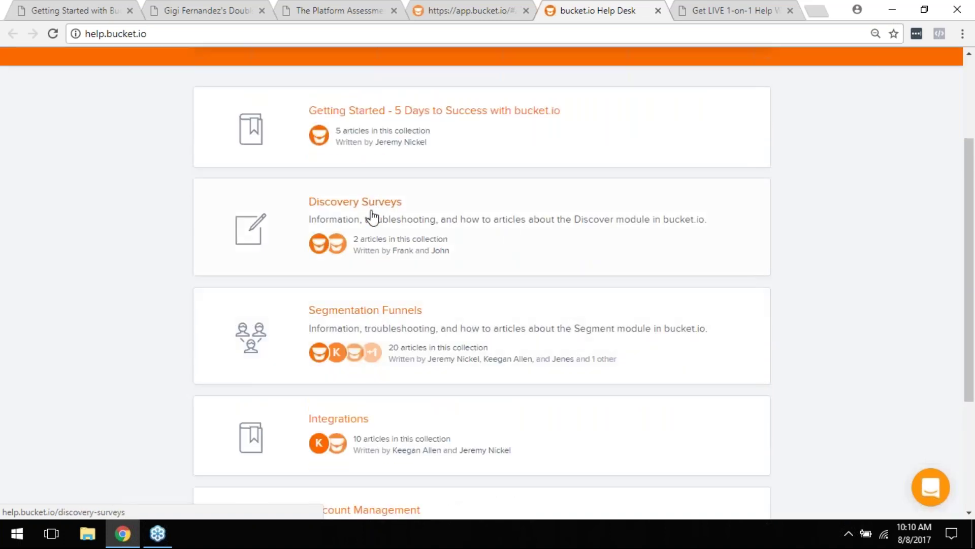
{"action": "left_click", "coordinate": [376, 209]}
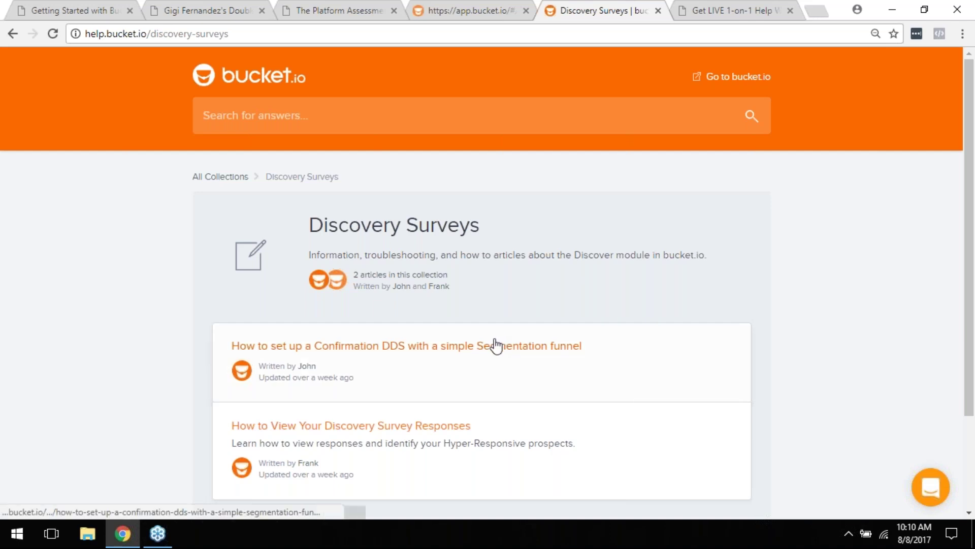
{"action": "scroll", "coordinate": [496, 344], "scroll_direction": "down", "scroll_amount": 3}
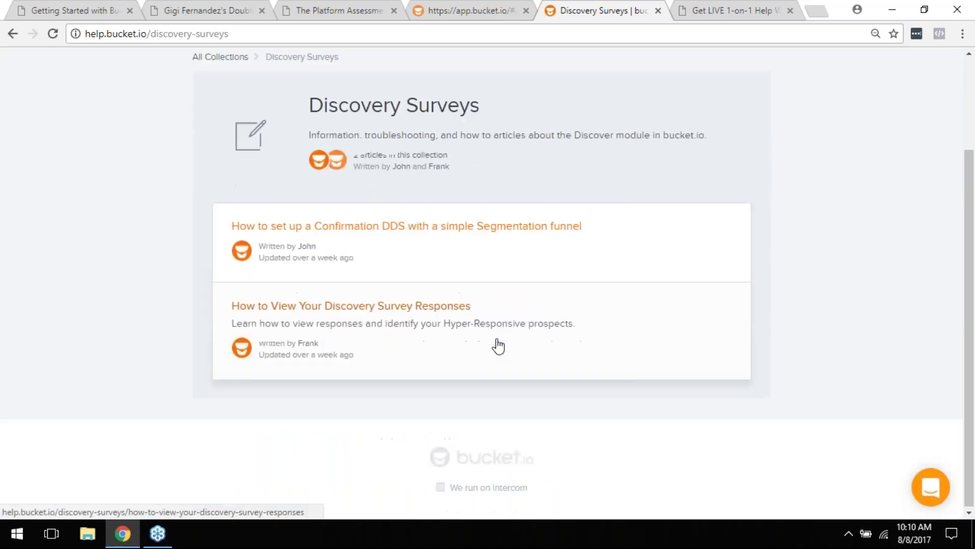
Step: Open and read the 'How to View Your Discovery Survey Responses' article
{"action": "left_click", "coordinate": [436, 307]}
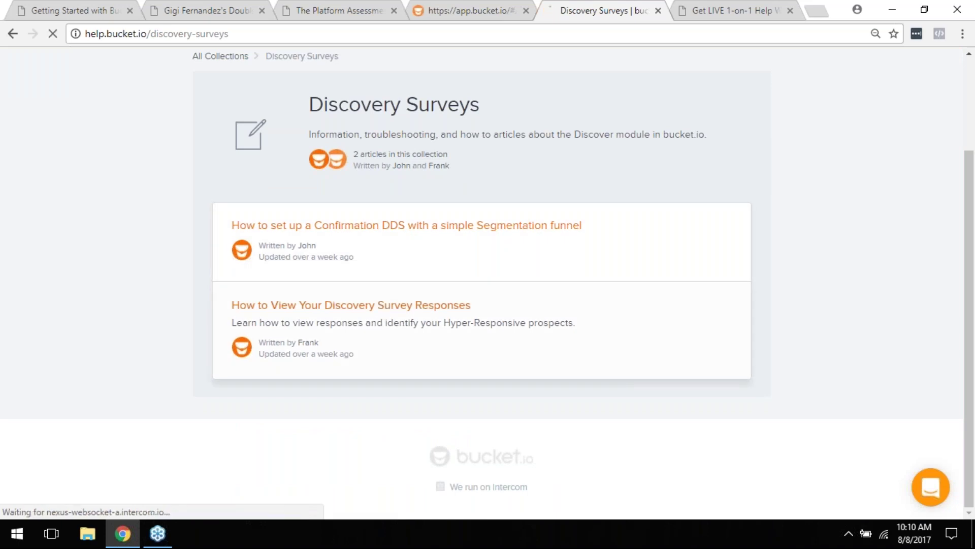
{"action": "scroll", "coordinate": [412, 285], "scroll_direction": "down", "scroll_amount": 4}
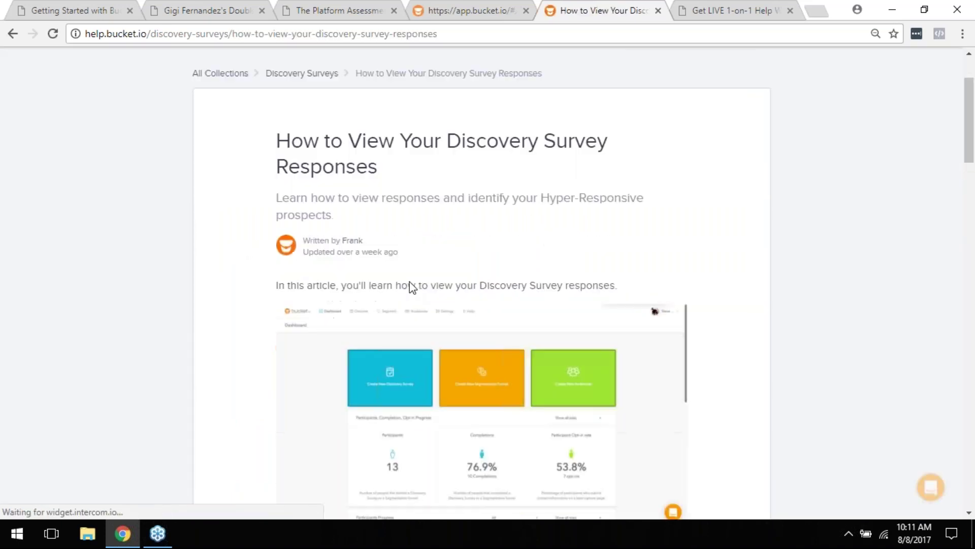
{"action": "scroll", "coordinate": [417, 290], "scroll_direction": "down", "scroll_amount": 20}
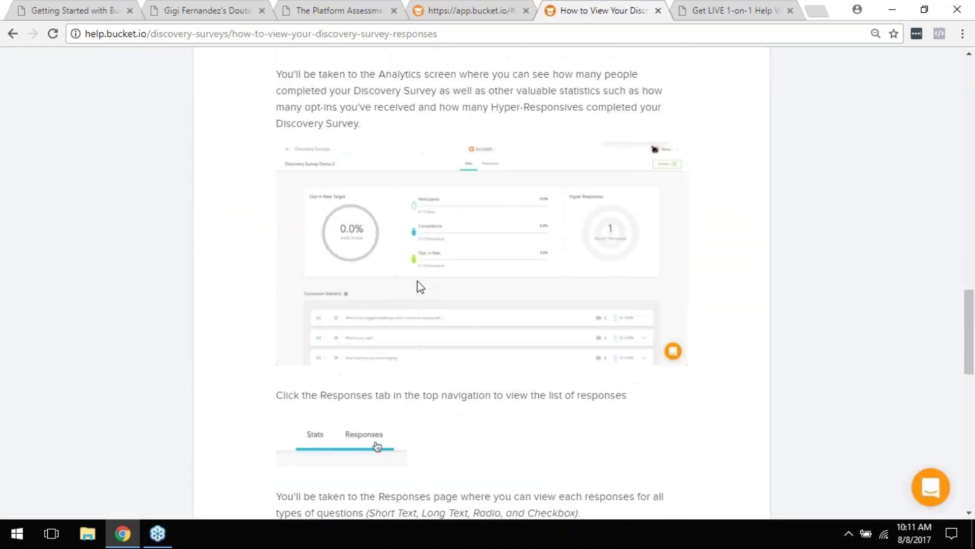
{"action": "scroll", "coordinate": [414, 291], "scroll_direction": "down", "scroll_amount": 13}
{"action": "scroll", "coordinate": [411, 287], "scroll_direction": "up", "scroll_amount": 20}
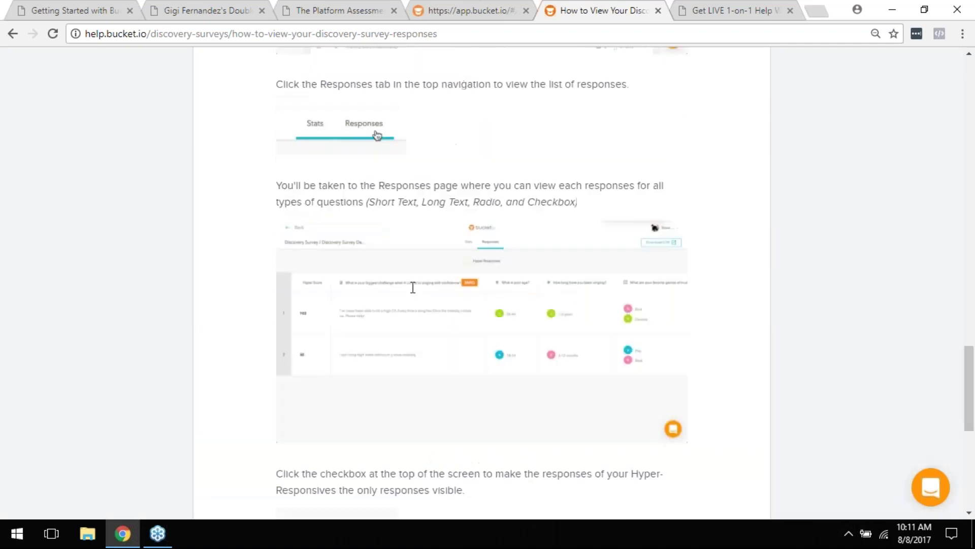
{"action": "scroll", "coordinate": [412, 286], "scroll_direction": "up", "scroll_amount": 15}
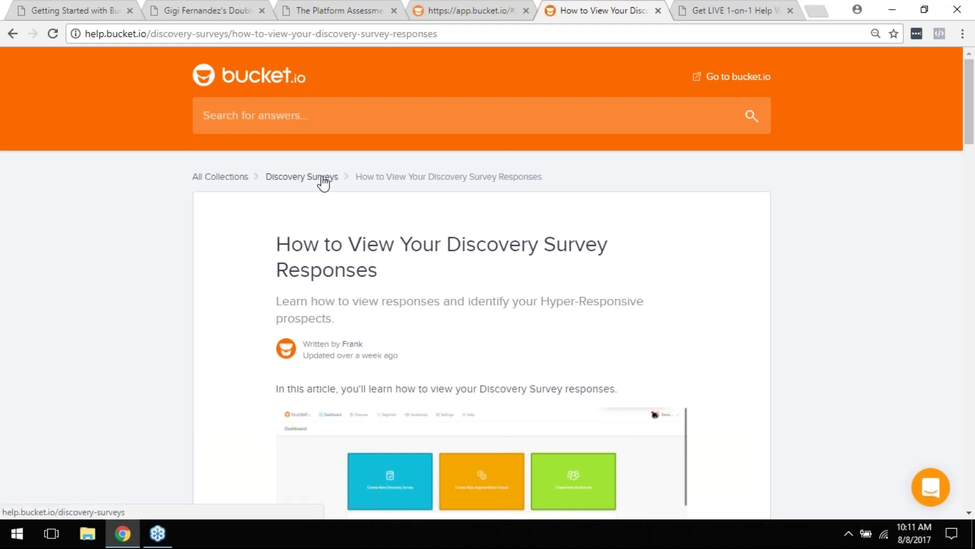
{"action": "scroll", "coordinate": [513, 322], "scroll_direction": "down", "scroll_amount": 10}
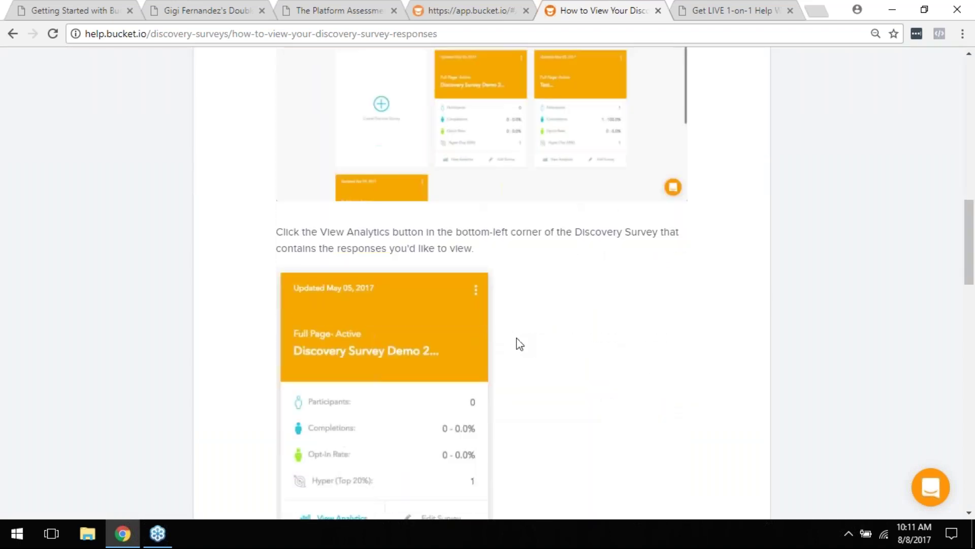
{"action": "scroll", "coordinate": [516, 325], "scroll_direction": "up", "scroll_amount": 10}
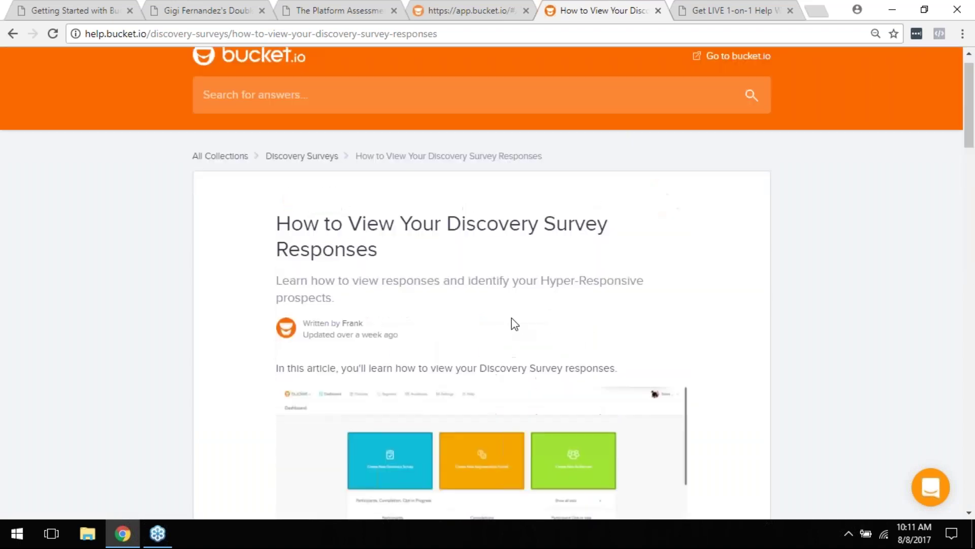
Step: Use the breadcrumbs to return to Discovery Surveys, then to All Collections
{"action": "left_click", "coordinate": [324, 178]}
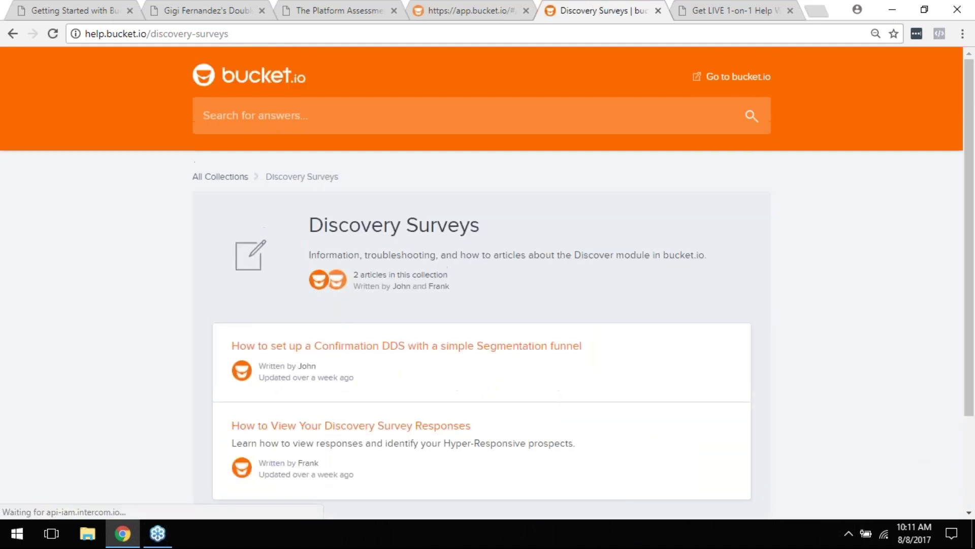
{"action": "scroll", "coordinate": [430, 274], "scroll_direction": "down", "scroll_amount": 3}
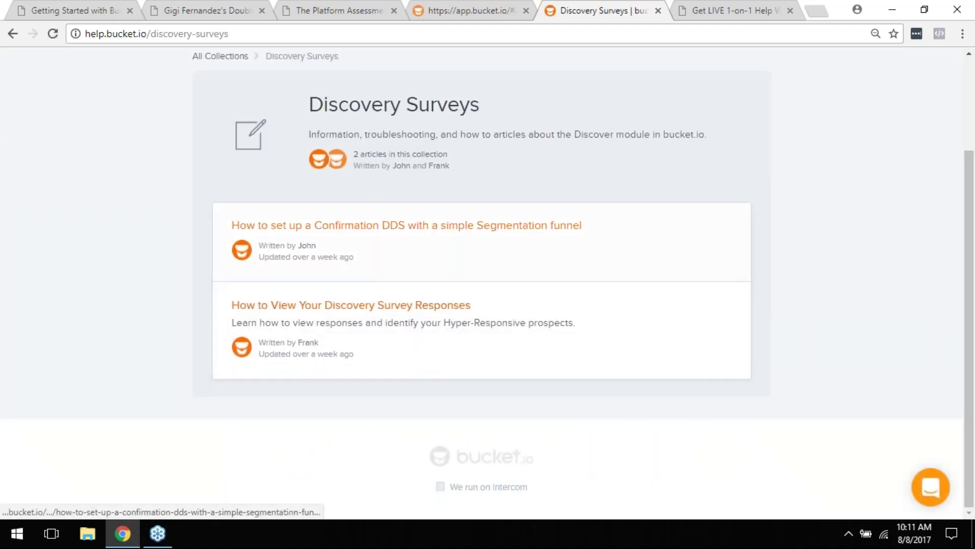
{"action": "scroll", "coordinate": [253, 161], "scroll_direction": "up", "scroll_amount": 3}
{"action": "left_click", "coordinate": [236, 178]}
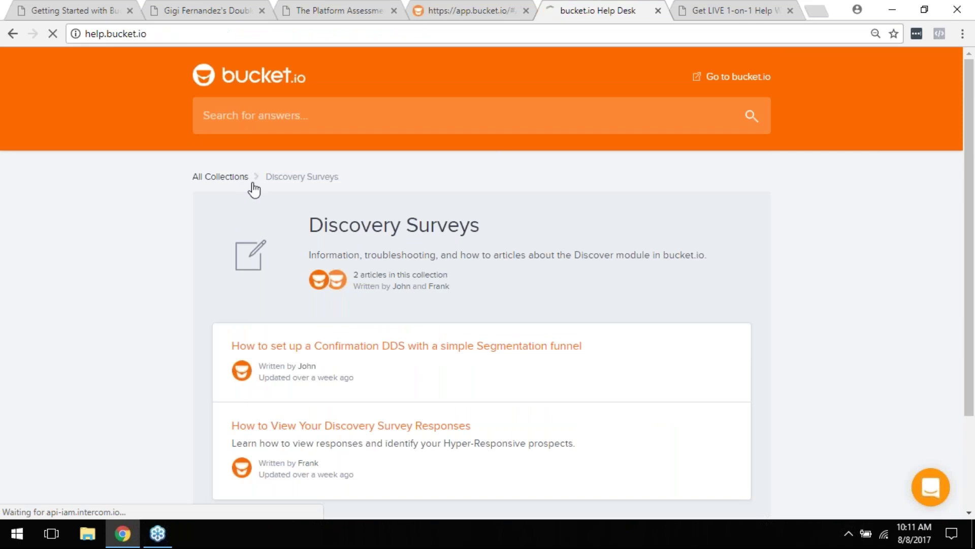
{"action": "scroll", "coordinate": [395, 336], "scroll_direction": "down", "scroll_amount": 4}
{"action": "left_click", "coordinate": [409, 238]}
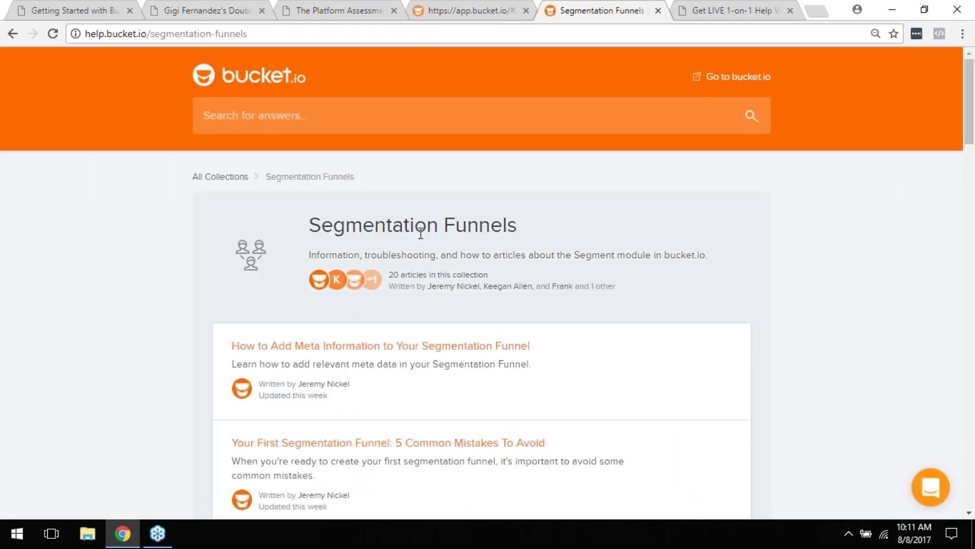
{"action": "left_click", "coordinate": [236, 177]}
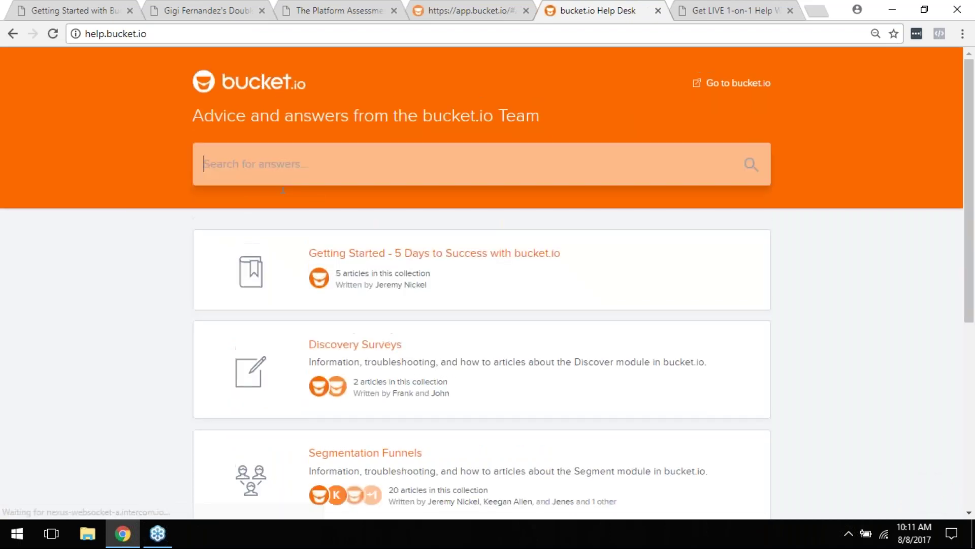
{"action": "scroll", "coordinate": [325, 279], "scroll_direction": "down", "scroll_amount": 4}
{"action": "left_click", "coordinate": [354, 349]}
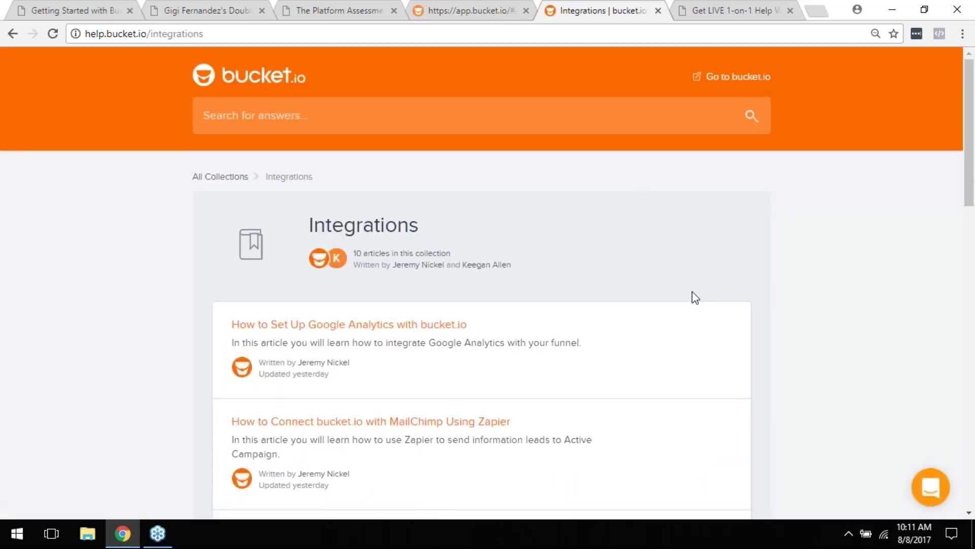
{"action": "scroll", "coordinate": [695, 298], "scroll_direction": "down", "scroll_amount": 1}
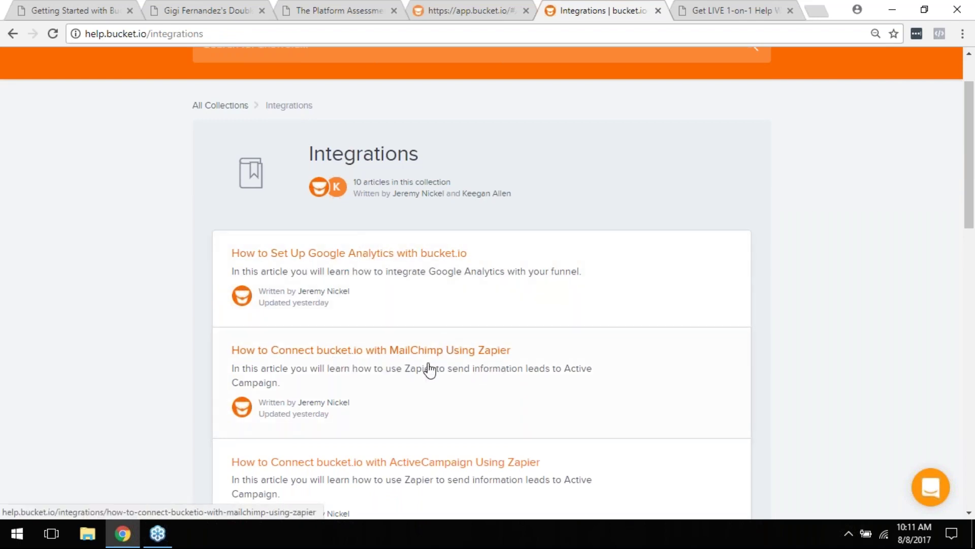
{"action": "scroll", "coordinate": [438, 336], "scroll_direction": "down", "scroll_amount": 1}
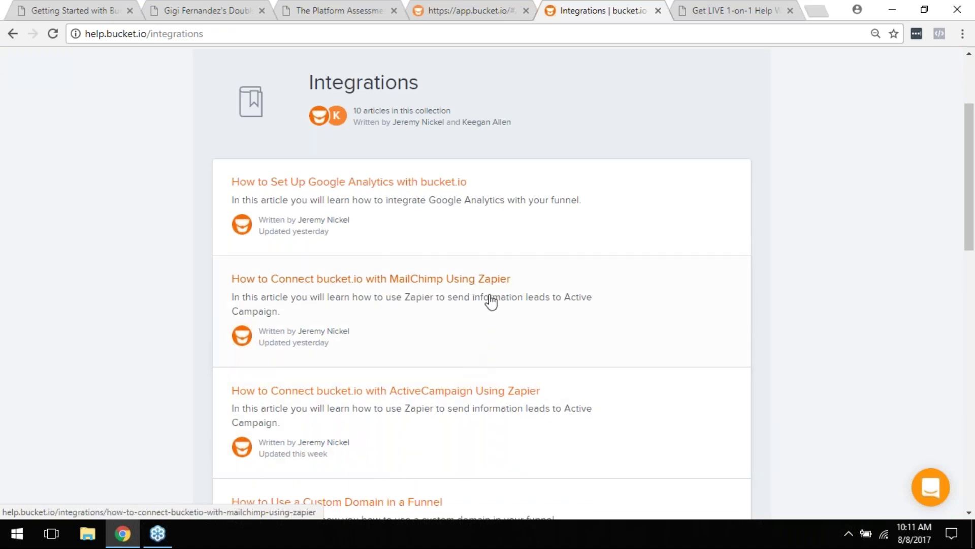
{"action": "scroll", "coordinate": [497, 285], "scroll_direction": "up", "scroll_amount": 2}
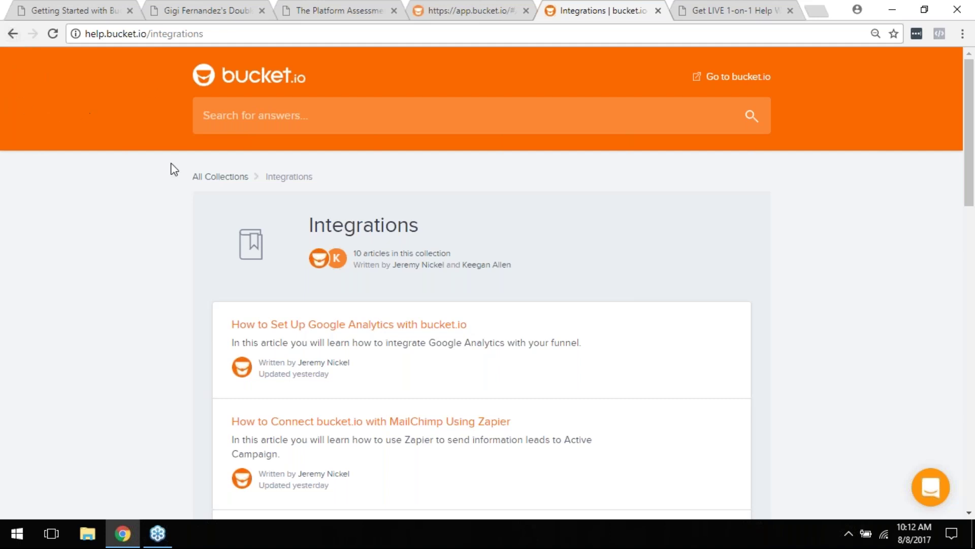
{"action": "left_click", "coordinate": [13, 34]}
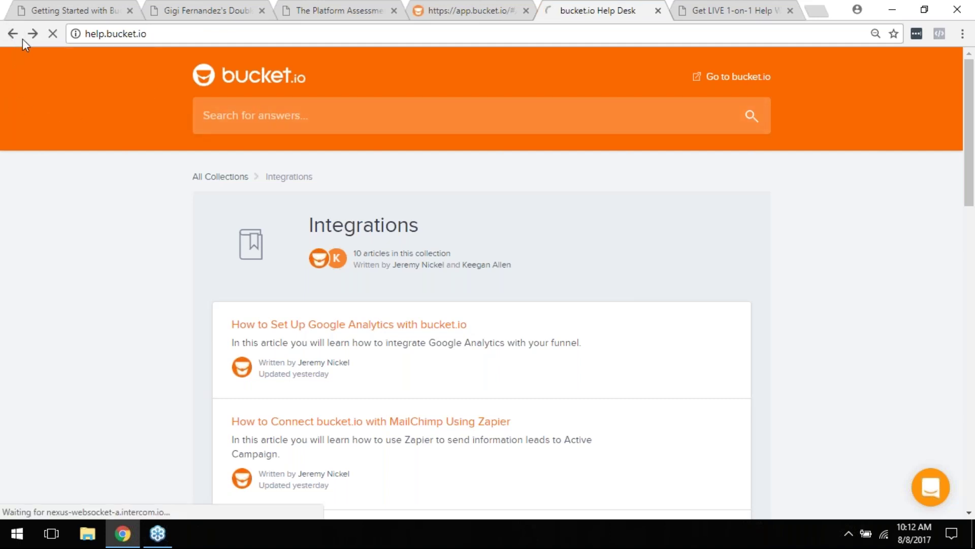
Step: Skim the Help Desk home page, then go back to the Segmentation Funnels collection of 20 articles
{"action": "scroll", "coordinate": [515, 300], "scroll_direction": "down", "scroll_amount": 5}
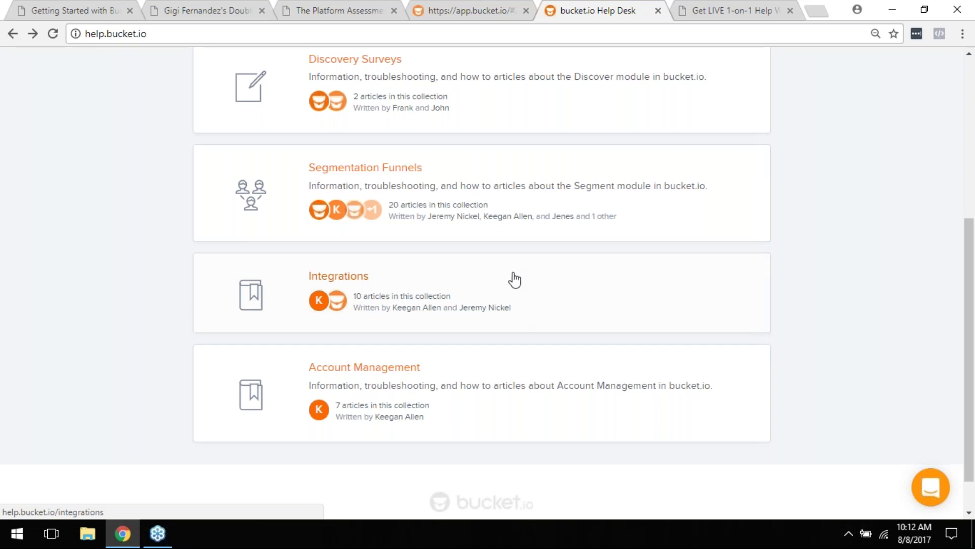
{"action": "scroll", "coordinate": [553, 292], "scroll_direction": "up", "scroll_amount": 6}
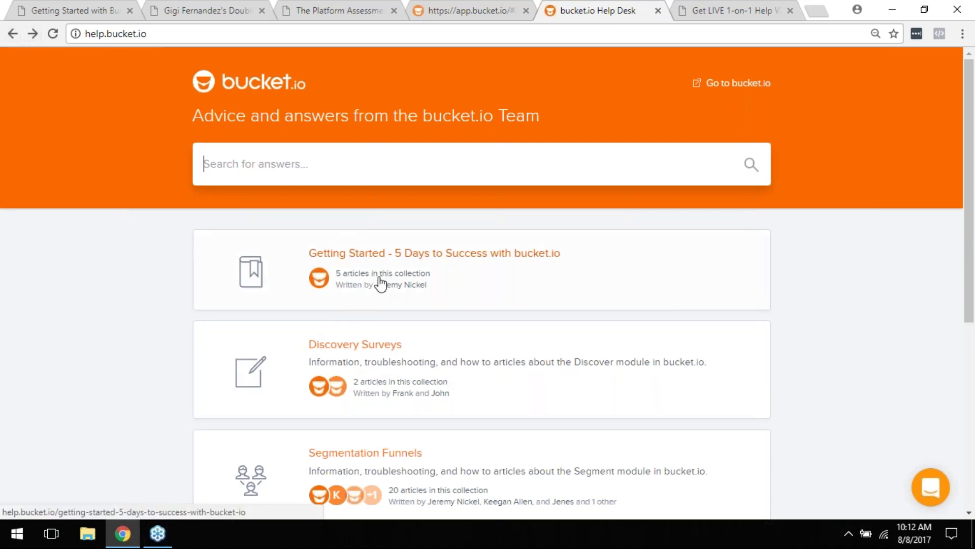
{"action": "left_click", "coordinate": [4, 39]}
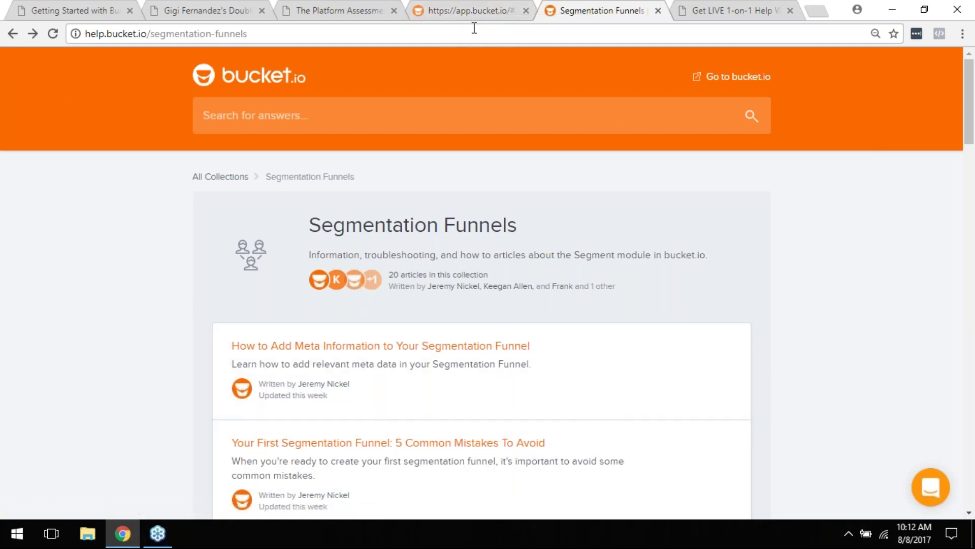
{"action": "left_click", "coordinate": [932, 497]}
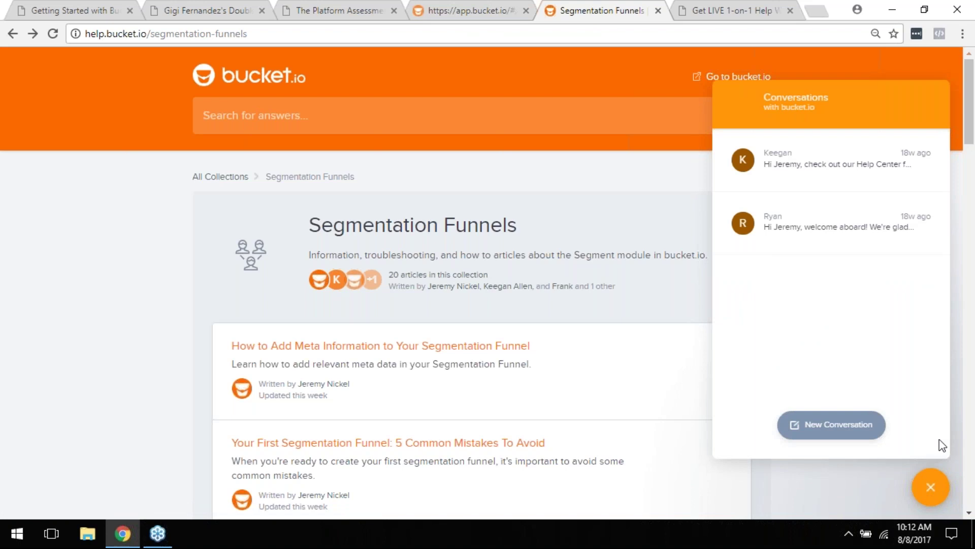
{"action": "left_click", "coordinate": [853, 424]}
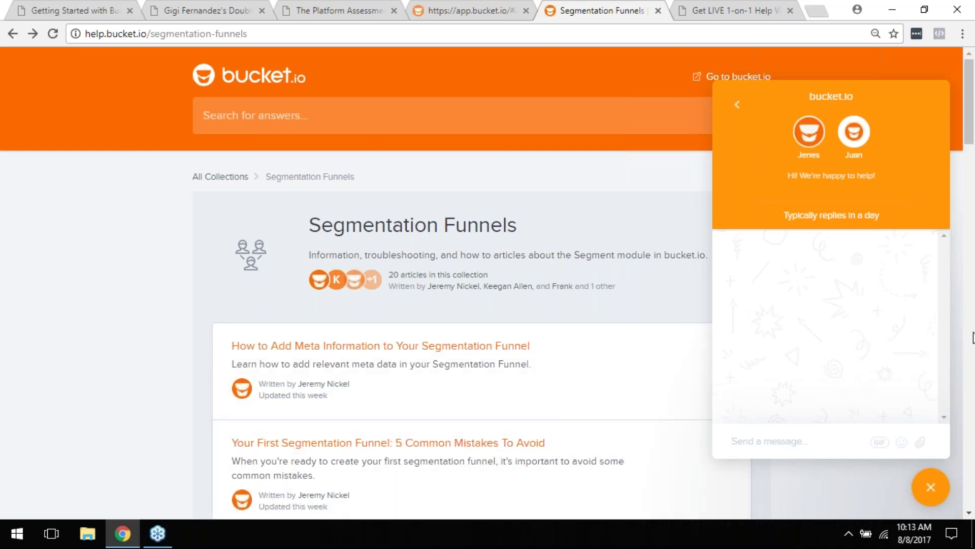
{"action": "left_click", "coordinate": [930, 487]}
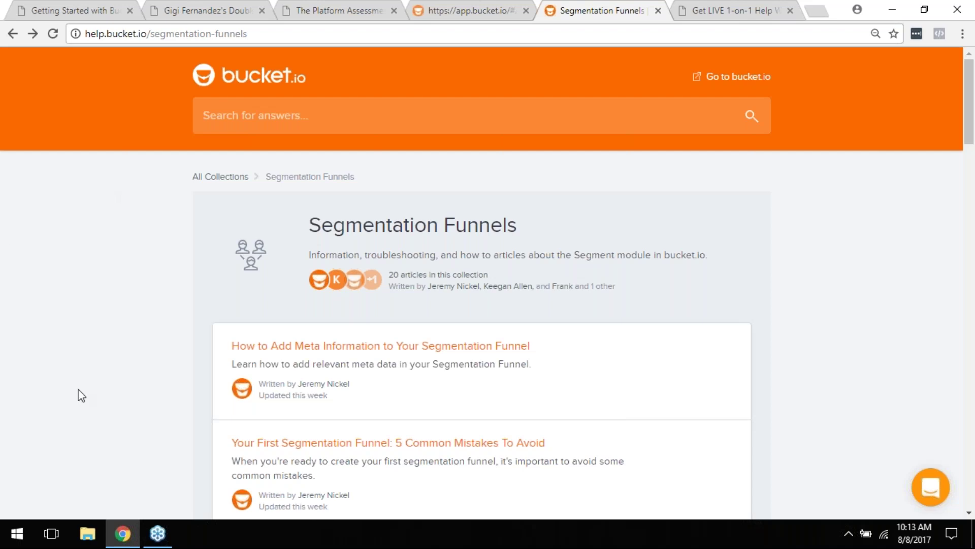
Step: View page 16 'Questions? Support?' of Getting Started with Bucket.pdf, then return to the Discover survey list
{"action": "left_click", "coordinate": [73, 14]}
{"action": "scroll", "coordinate": [443, 279], "scroll_direction": "up", "scroll_amount": 15}
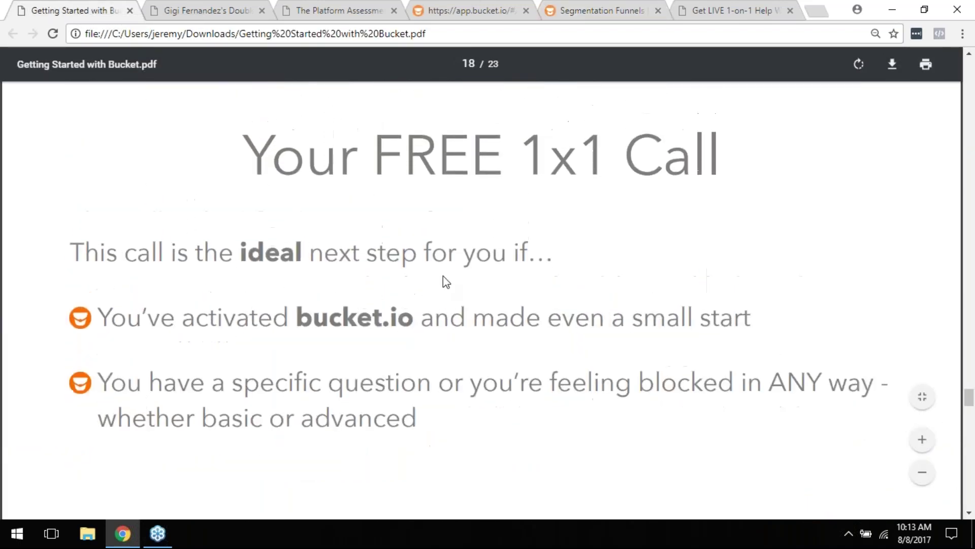
{"action": "scroll", "coordinate": [435, 282], "scroll_direction": "down", "scroll_amount": 3}
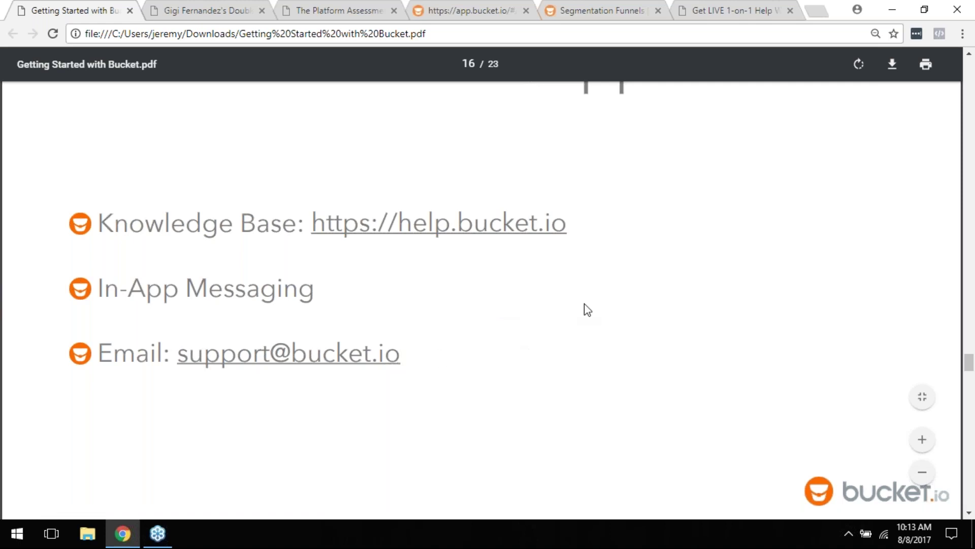
{"action": "scroll", "coordinate": [585, 309], "scroll_direction": "down", "scroll_amount": 5}
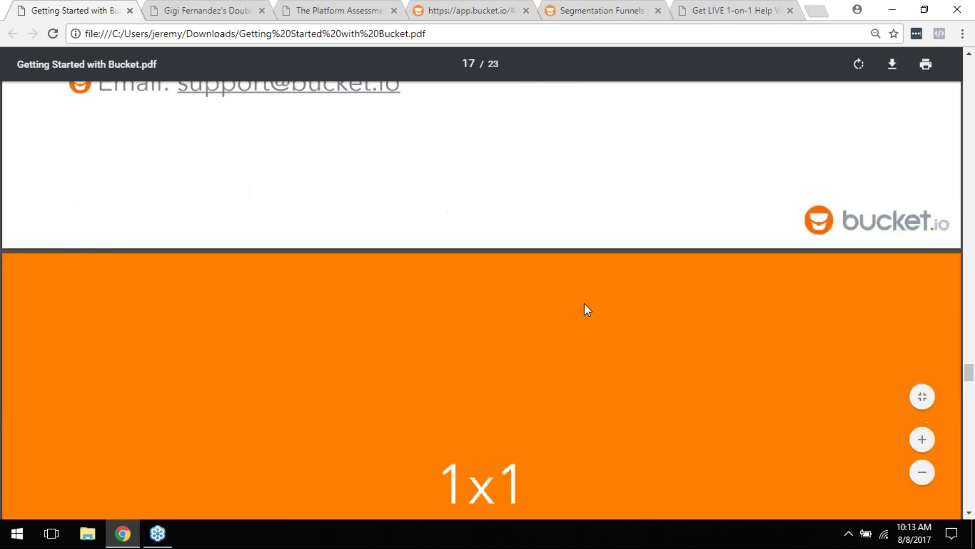
{"action": "scroll", "coordinate": [586, 309], "scroll_direction": "up", "scroll_amount": 7}
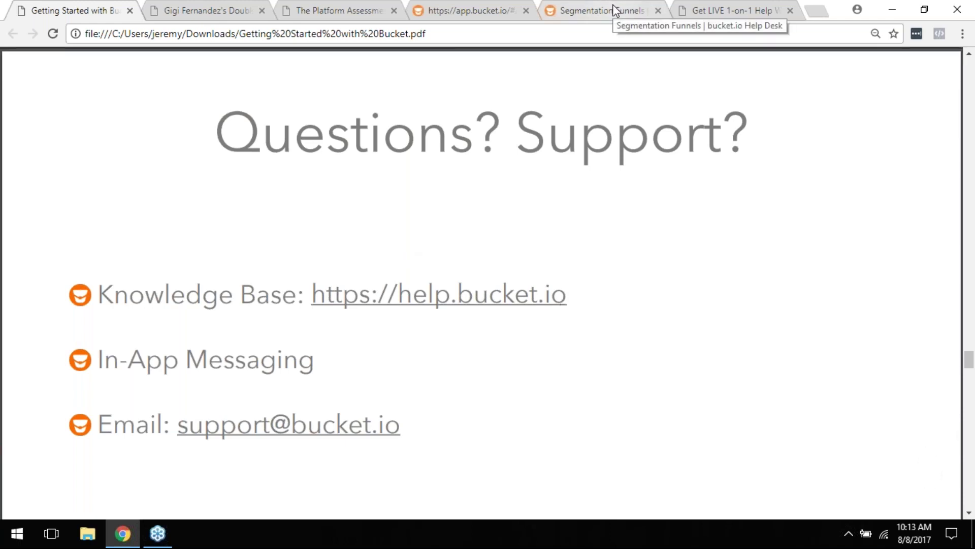
{"action": "left_click", "coordinate": [466, 9]}
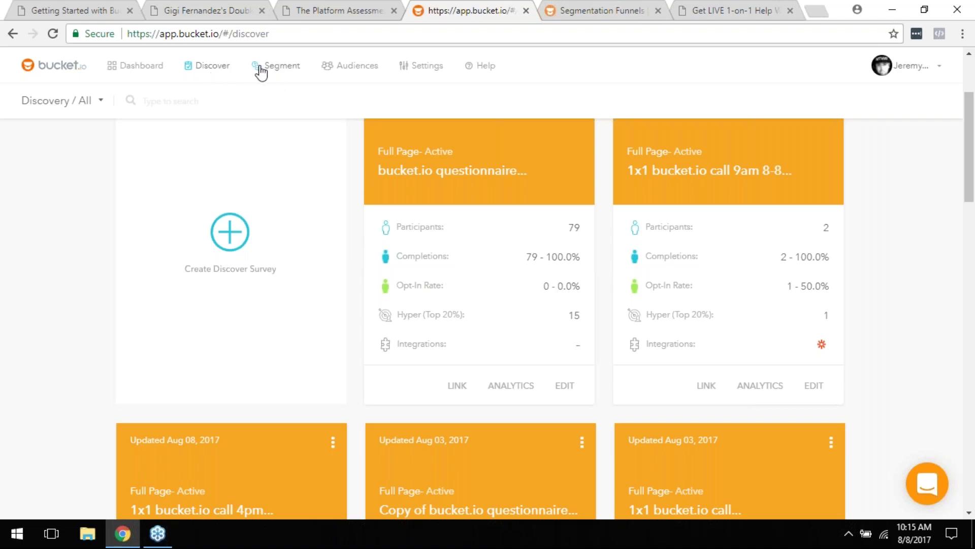
Step: Open Test Seg Funnel in the builder from the Segment funnels list and review its pages
{"action": "left_click", "coordinate": [279, 71]}
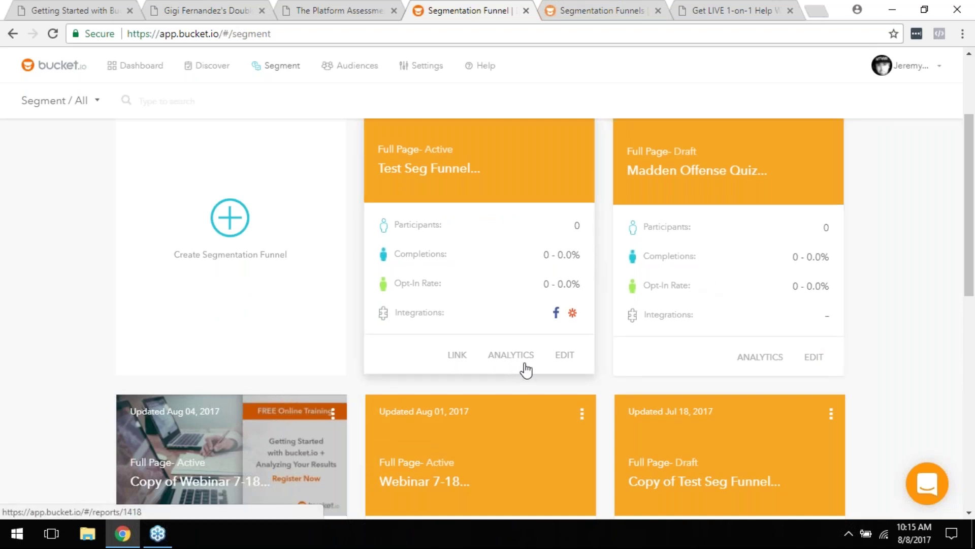
{"action": "left_click", "coordinate": [562, 358]}
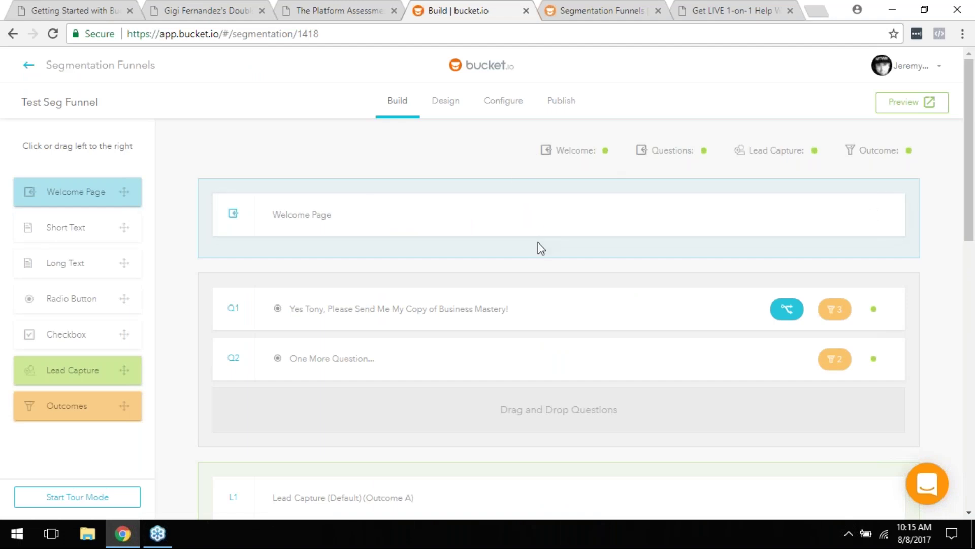
{"action": "scroll", "coordinate": [486, 276], "scroll_direction": "down", "scroll_amount": 2}
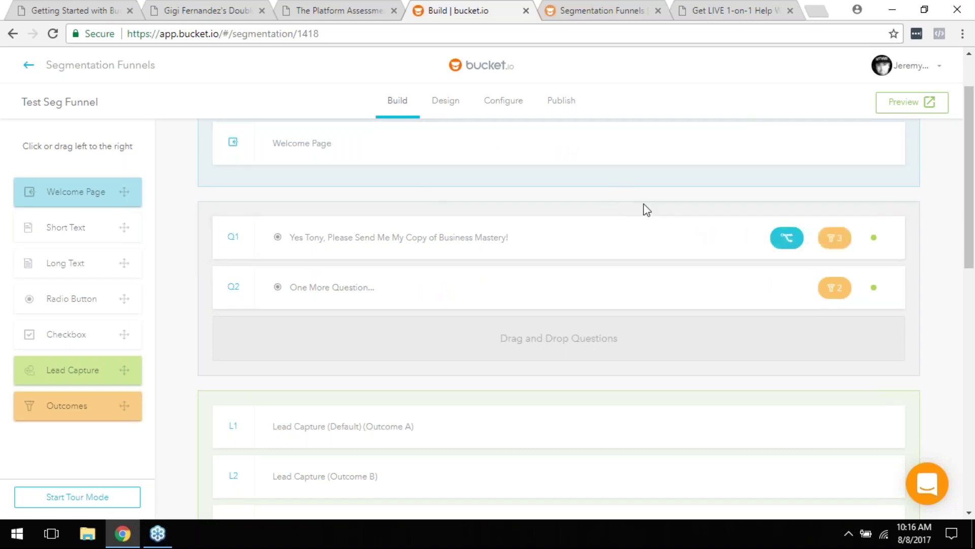
{"action": "mouse_move", "coordinate": [649, 227]}
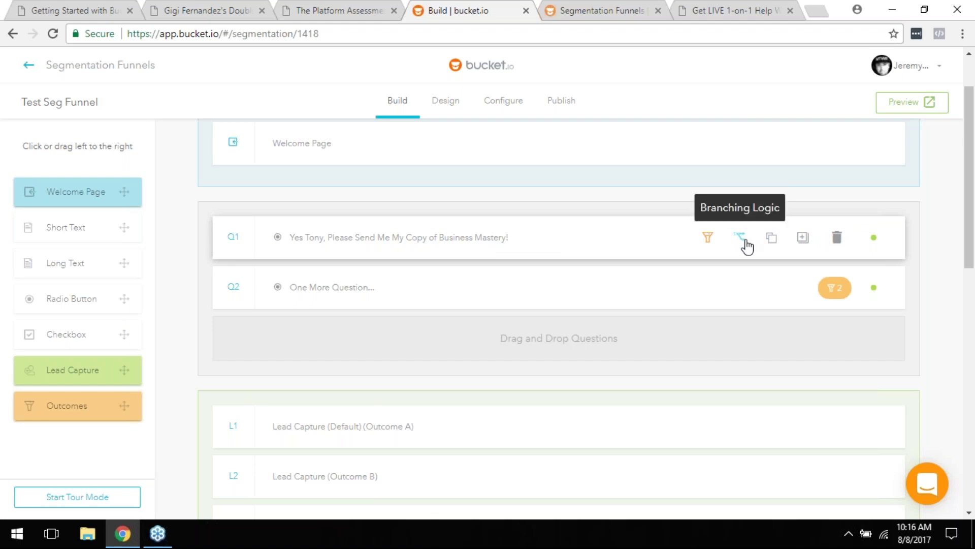
{"action": "left_click", "coordinate": [361, 235]}
{"action": "scroll", "coordinate": [392, 244], "scroll_direction": "down", "scroll_amount": 5}
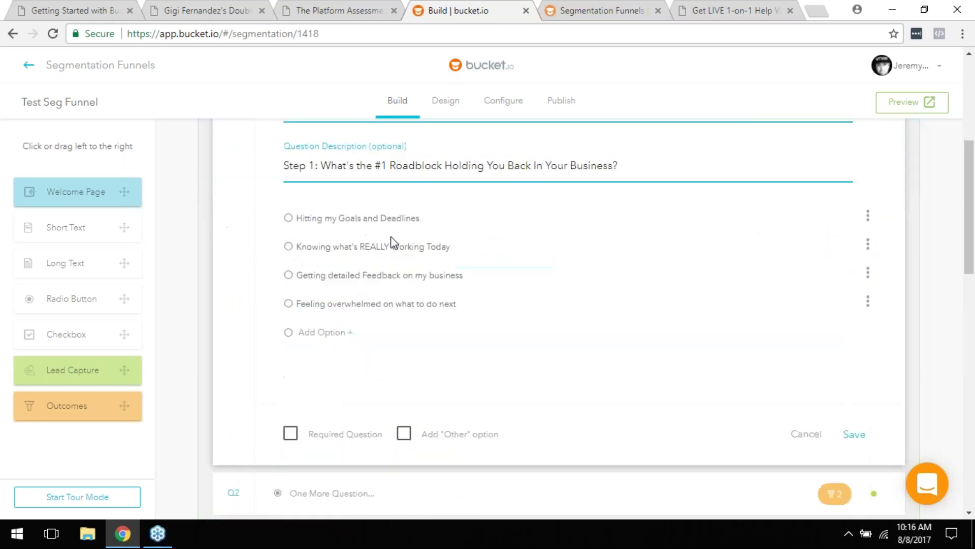
{"action": "scroll", "coordinate": [365, 310], "scroll_direction": "up", "scroll_amount": 2}
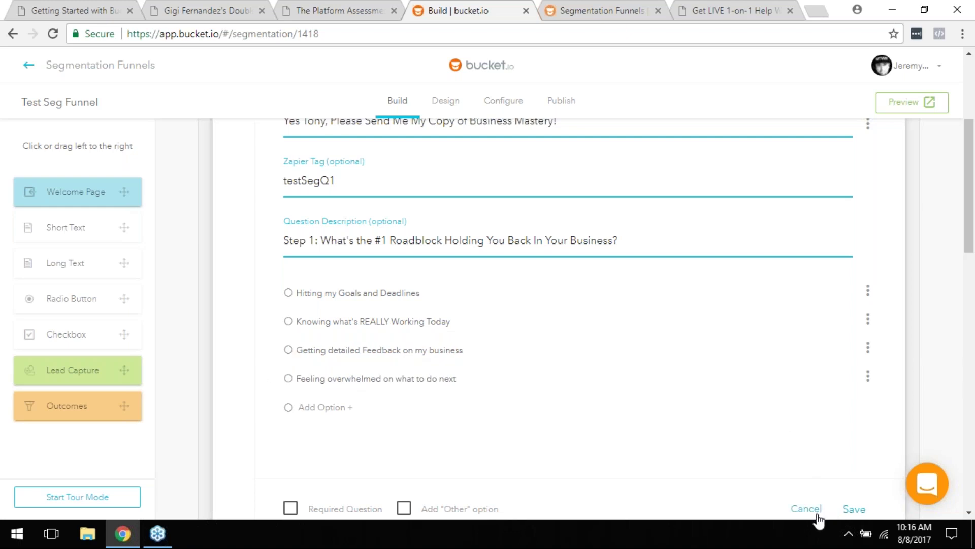
{"action": "left_click", "coordinate": [817, 514]}
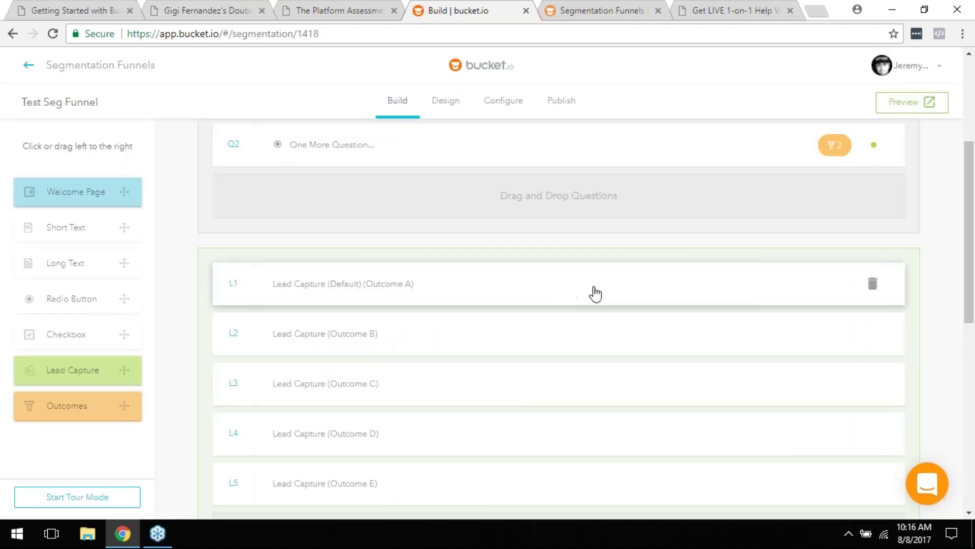
{"action": "scroll", "coordinate": [592, 293], "scroll_direction": "up", "scroll_amount": 1}
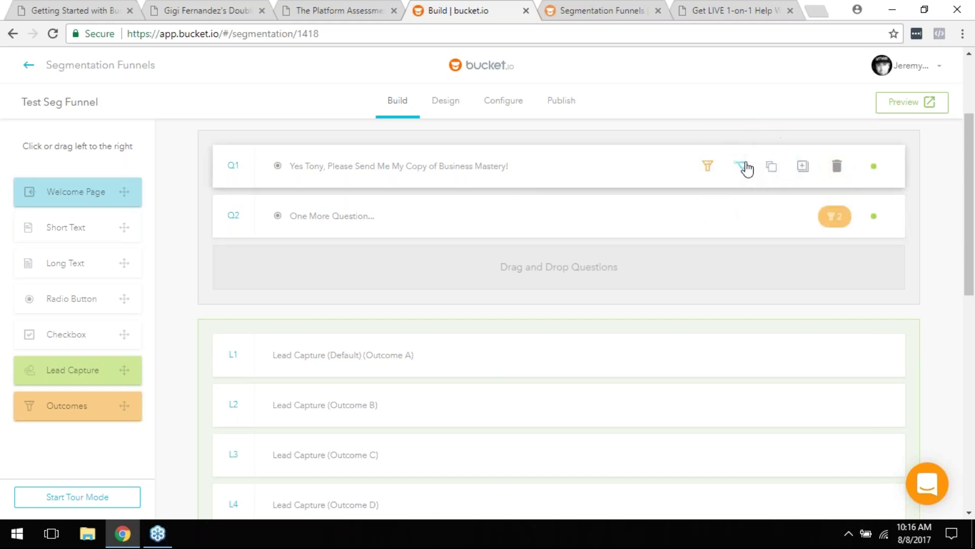
Step: Relink Q1's answer d to Q2 One More Question and save the branching logic
{"action": "left_click", "coordinate": [746, 167]}
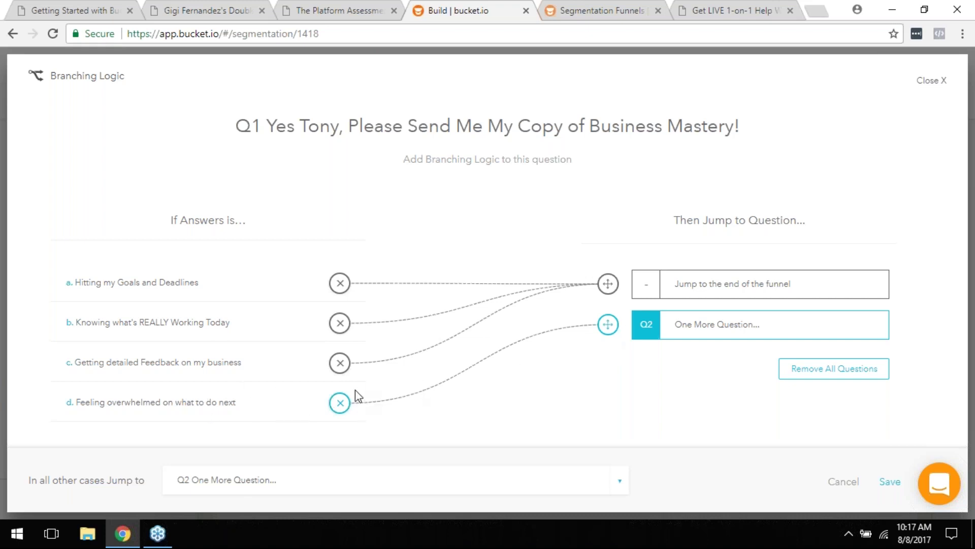
{"action": "left_click", "coordinate": [340, 402]}
{"action": "left_click_drag", "start_coordinate": [341, 402], "coordinate": [618, 335]}
{"action": "left_click", "coordinate": [890, 482]}
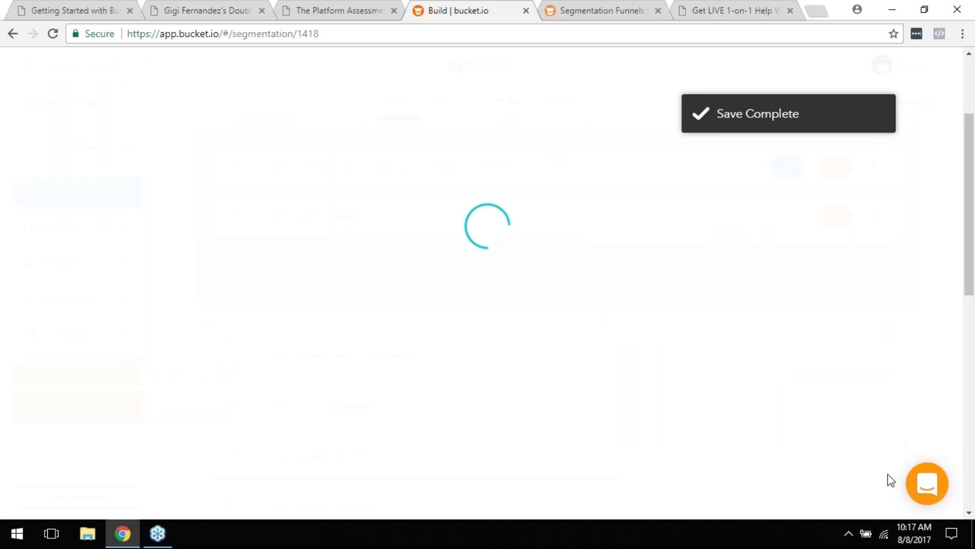
Step: Expand and review question Q2, then go back to the Segmentation Funnels list
{"action": "left_click", "coordinate": [345, 218]}
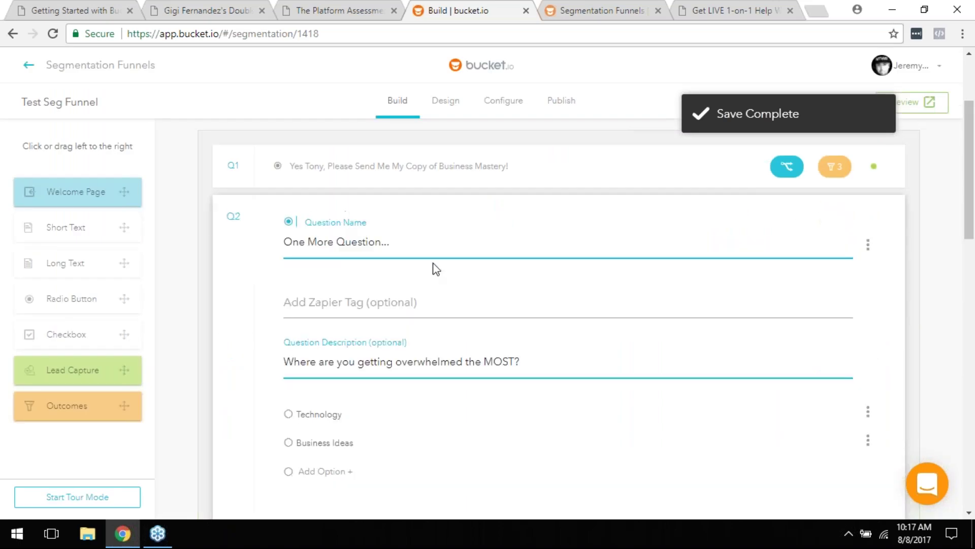
{"action": "scroll", "coordinate": [431, 268], "scroll_direction": "down", "scroll_amount": 3}
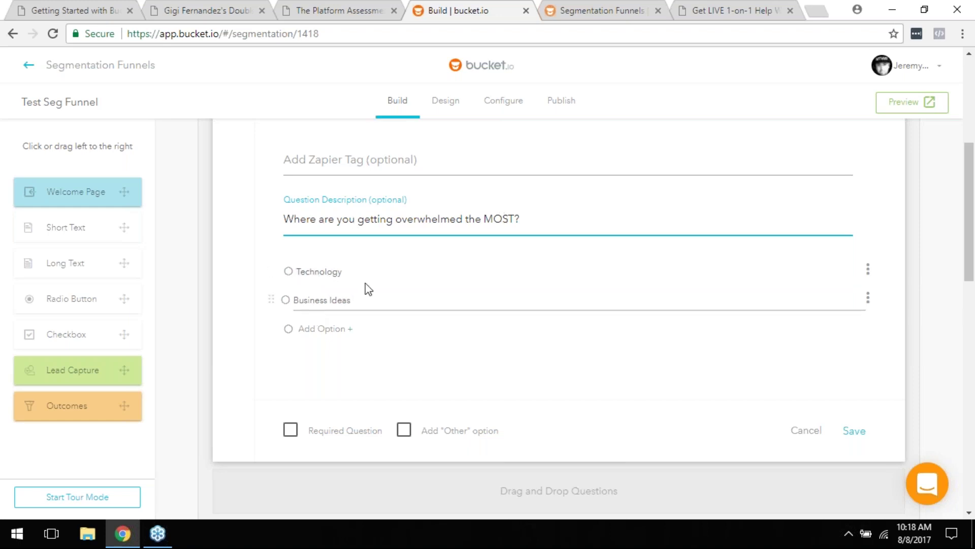
{"action": "scroll", "coordinate": [435, 269], "scroll_direction": "up", "scroll_amount": 5}
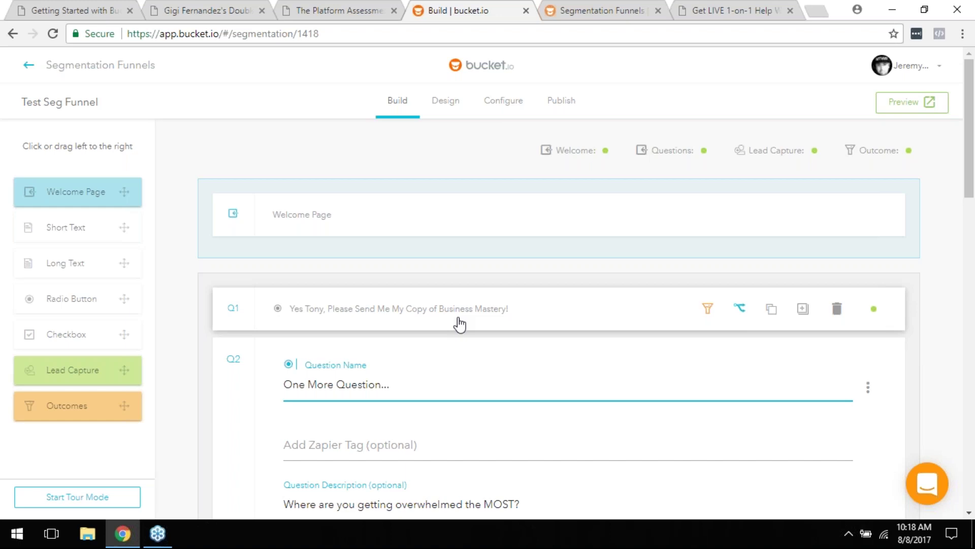
{"action": "scroll", "coordinate": [459, 322], "scroll_direction": "down", "scroll_amount": 1}
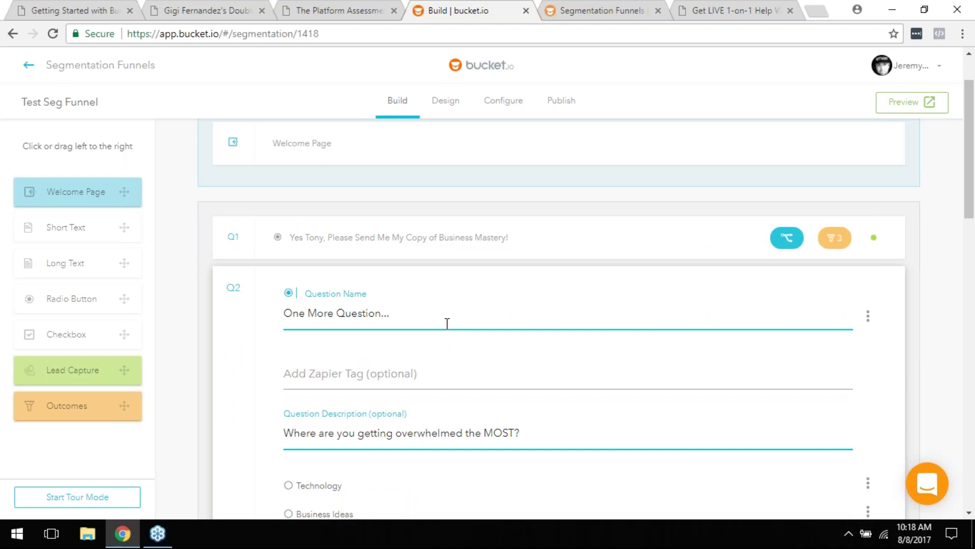
{"action": "mouse_move", "coordinate": [746, 239]}
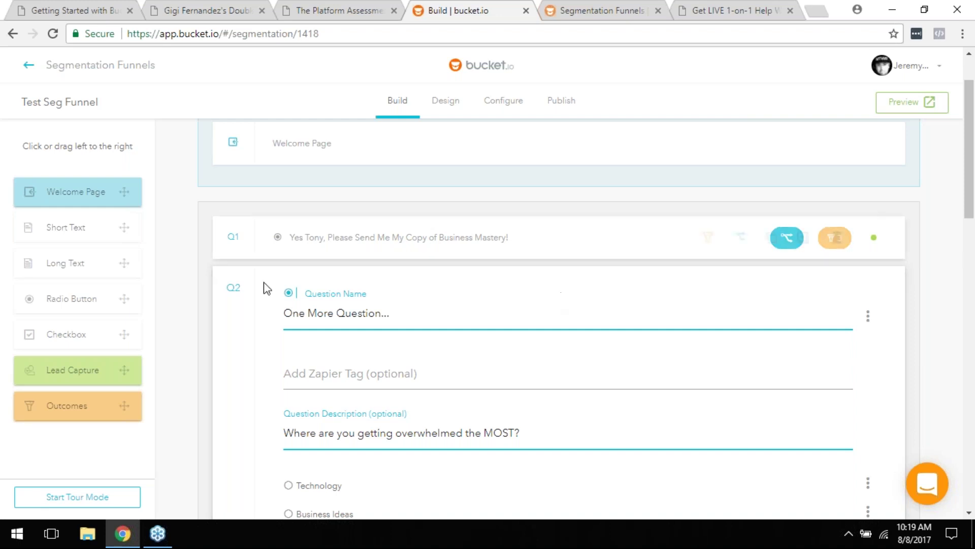
{"action": "left_click", "coordinate": [28, 66]}
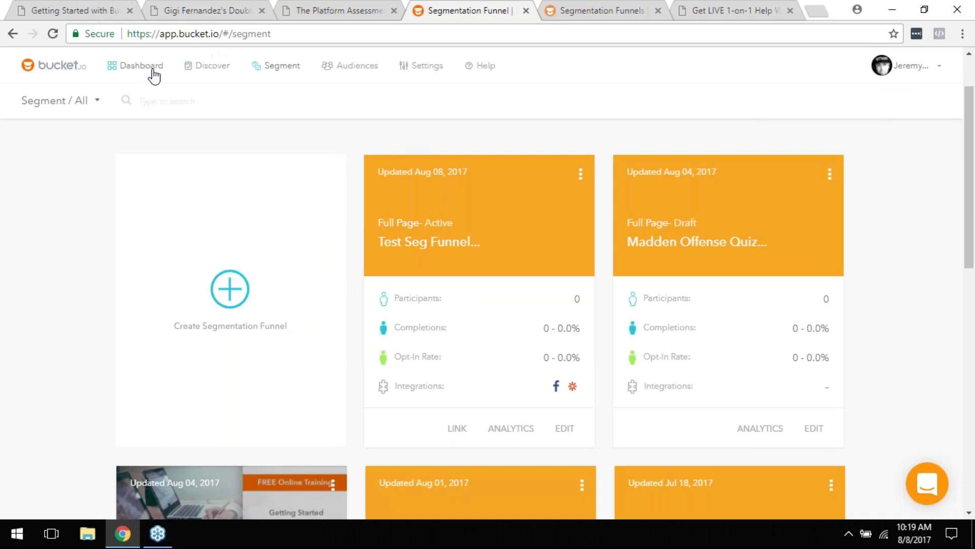
Step: Open the Dashboard showing 545 participants, 95.2% completions and an 11.9% opt-in rate
{"action": "left_click", "coordinate": [151, 69]}
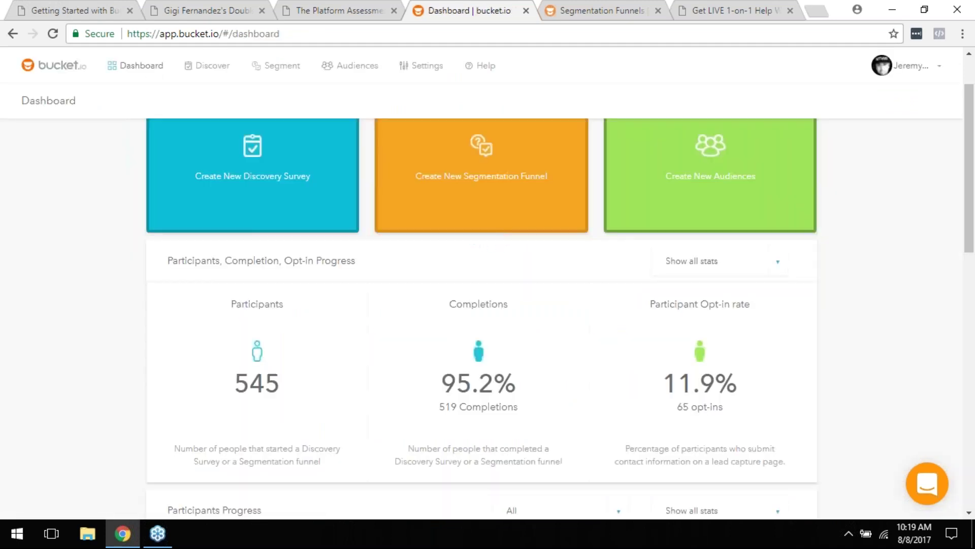
{"action": "scroll", "coordinate": [359, 239], "scroll_direction": "up", "scroll_amount": 2}
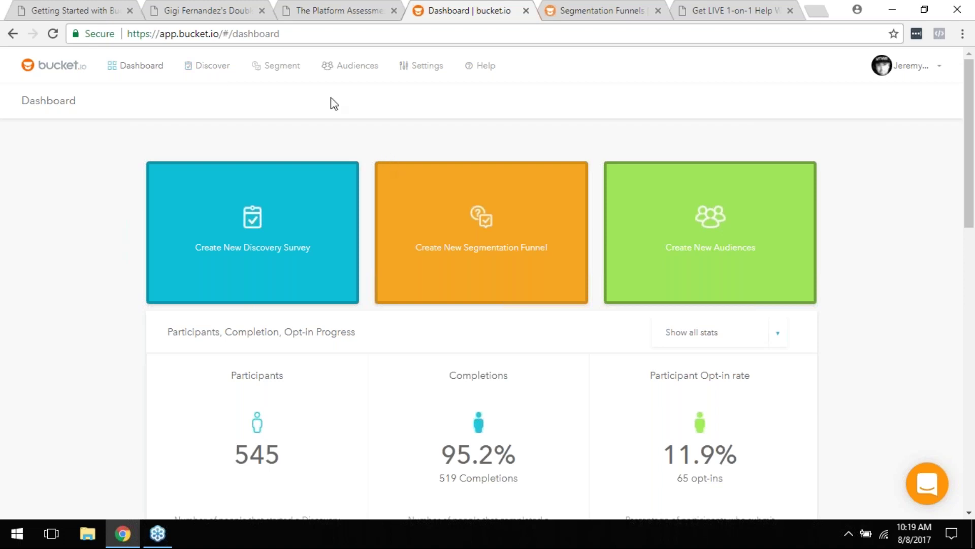
Step: Go to Discover and open ANALYTICS on the bucket.io questionnaire card
{"action": "left_click", "coordinate": [212, 66]}
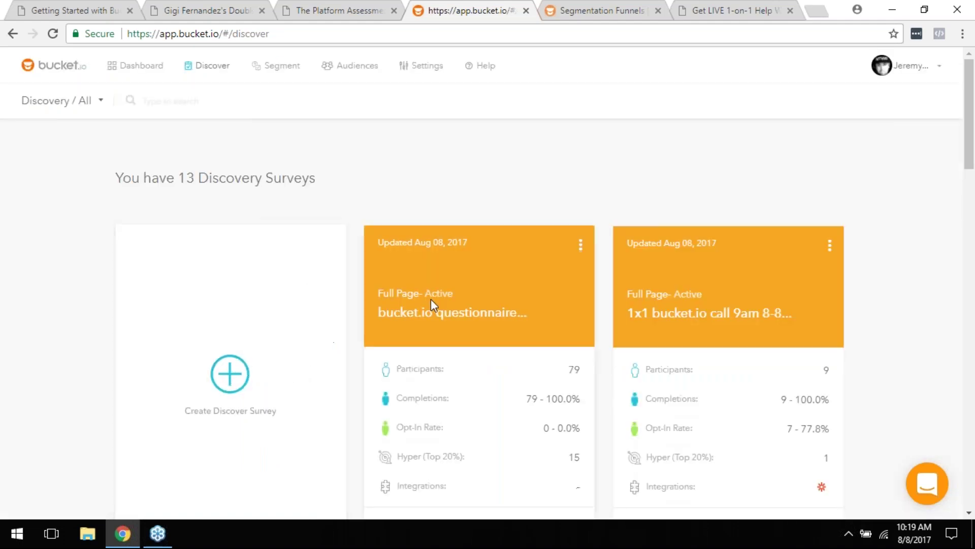
{"action": "scroll", "coordinate": [431, 307], "scroll_direction": "down", "scroll_amount": 4}
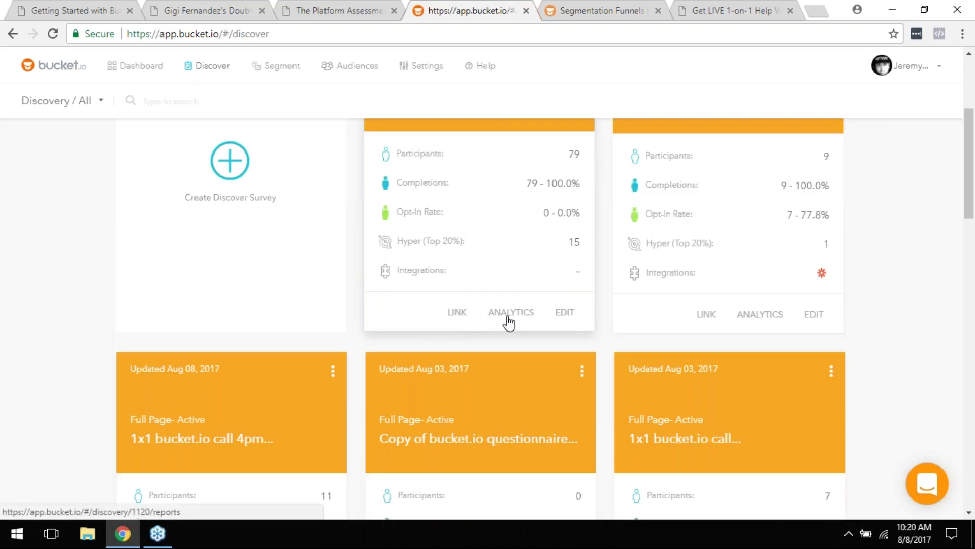
{"action": "left_click", "coordinate": [509, 321]}
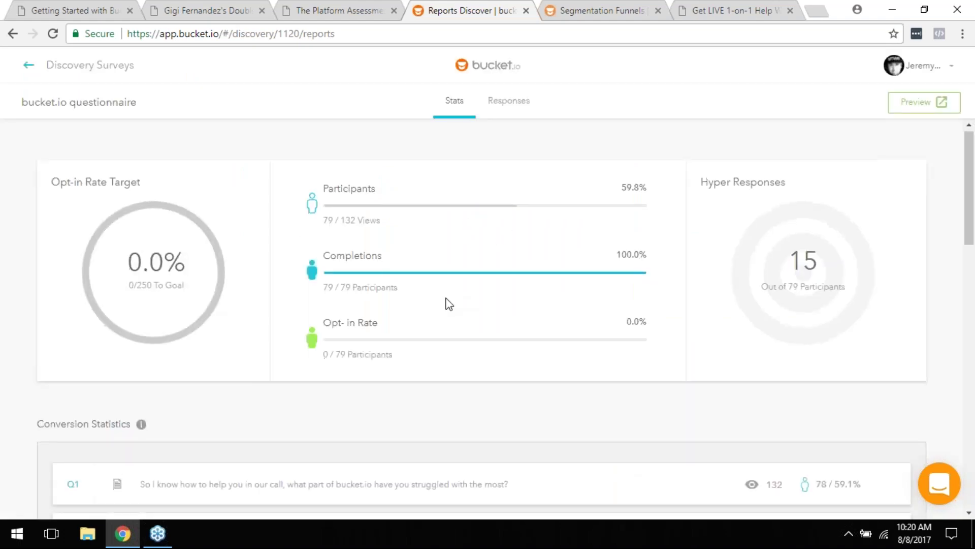
Step: Scroll the questionnaire's Stats page down to the Word Cloud led by 'how' and 'survey'
{"action": "scroll", "coordinate": [449, 310], "scroll_direction": "down", "scroll_amount": 15}
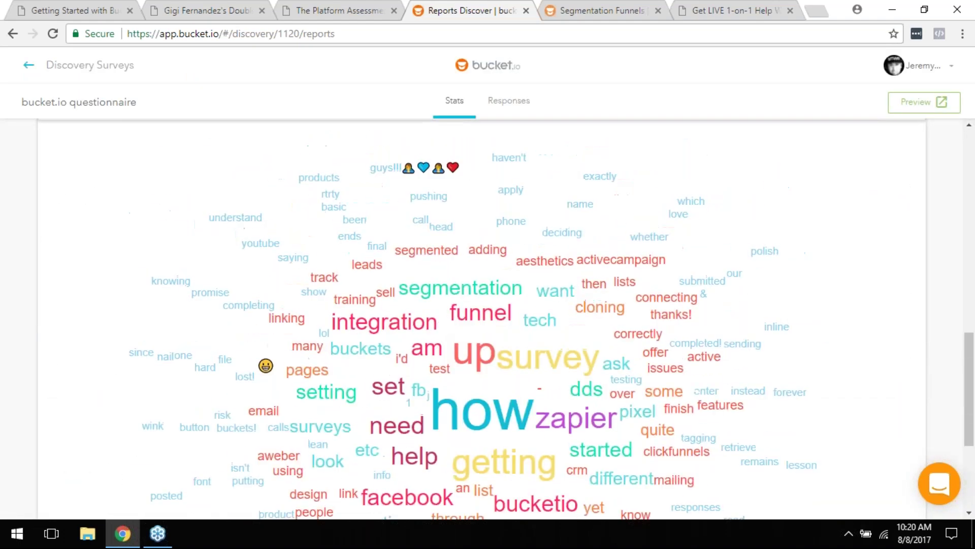
{"action": "scroll", "coordinate": [447, 318], "scroll_direction": "up", "scroll_amount": 3}
{"action": "scroll", "coordinate": [456, 300], "scroll_direction": "down", "scroll_amount": 3}
Step: Return to the list of 13 Discovery Surveys and clear a stray text selection
{"action": "left_click", "coordinate": [108, 69]}
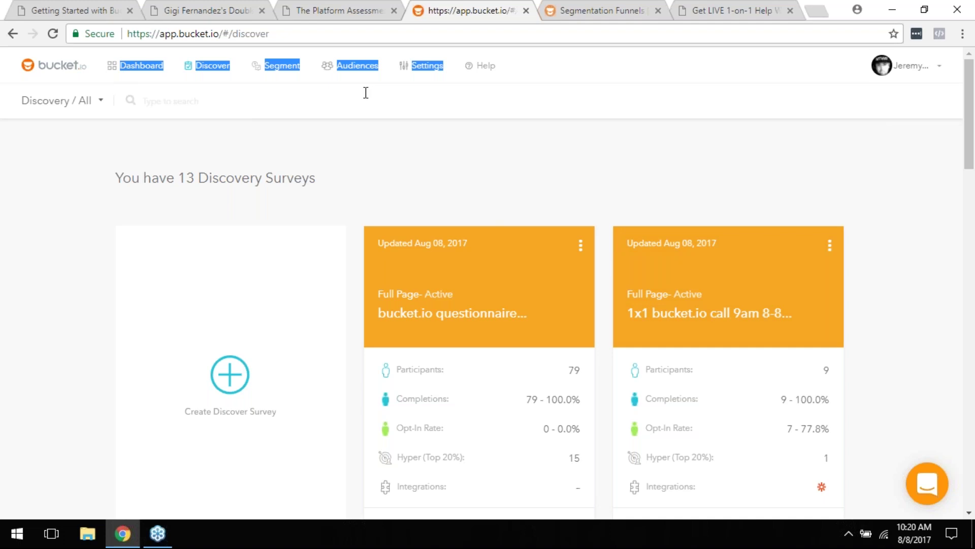
{"action": "triple_click", "coordinate": [340, 127]}
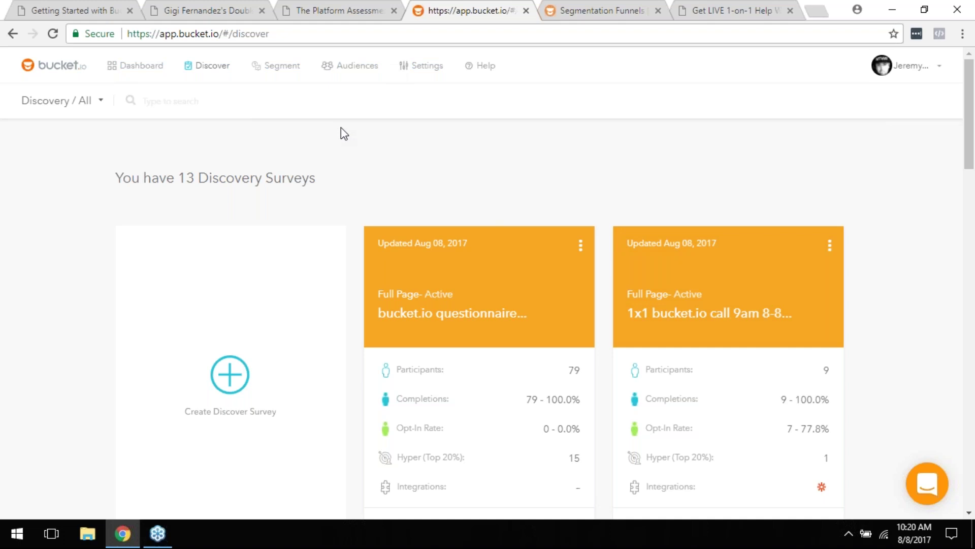
{"action": "left_click", "coordinate": [260, 101]}
Step: Browse the Help Desk's All Collections home page, then switch back to the Getting Started PDF
{"action": "left_click", "coordinate": [577, 8]}
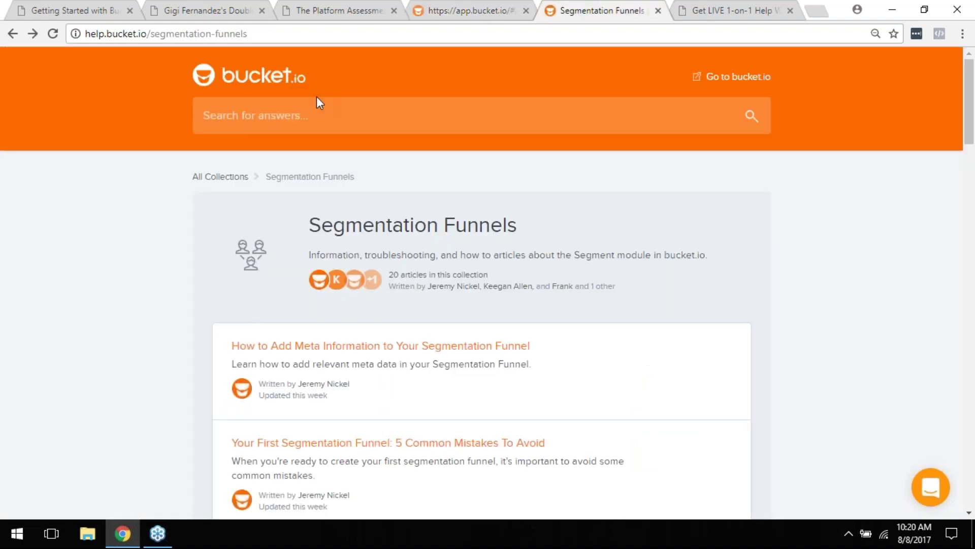
{"action": "left_click", "coordinate": [277, 81]}
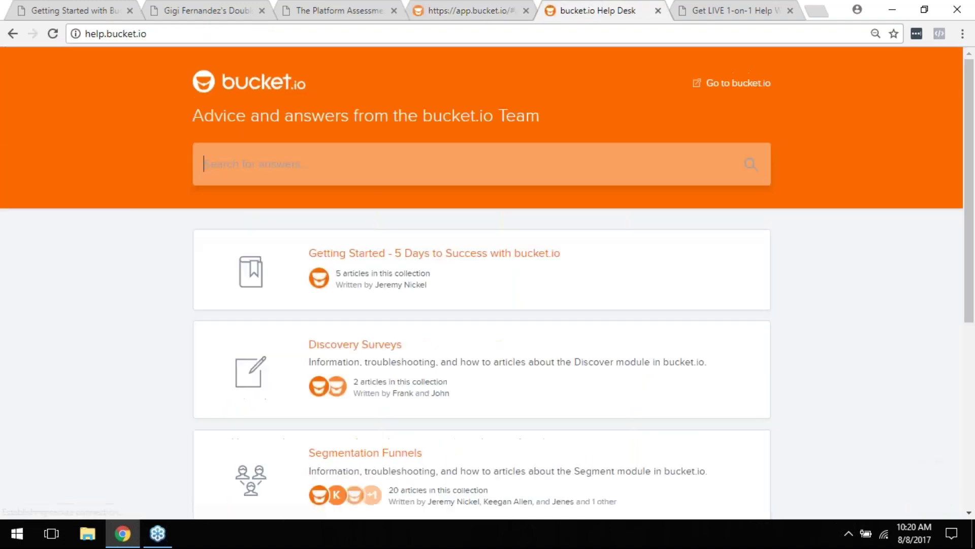
{"action": "scroll", "coordinate": [348, 175], "scroll_direction": "down", "scroll_amount": 6}
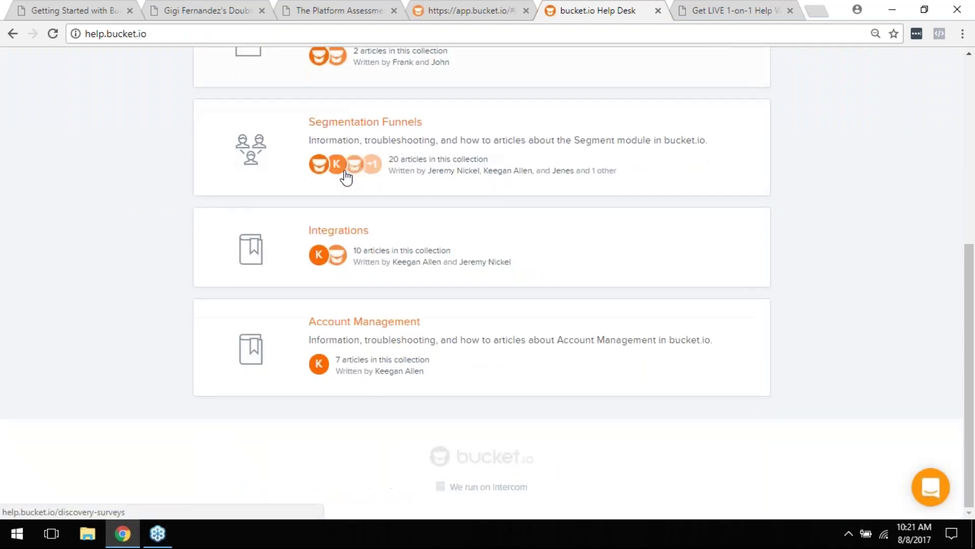
{"action": "scroll", "coordinate": [315, 309], "scroll_direction": "up", "scroll_amount": 6}
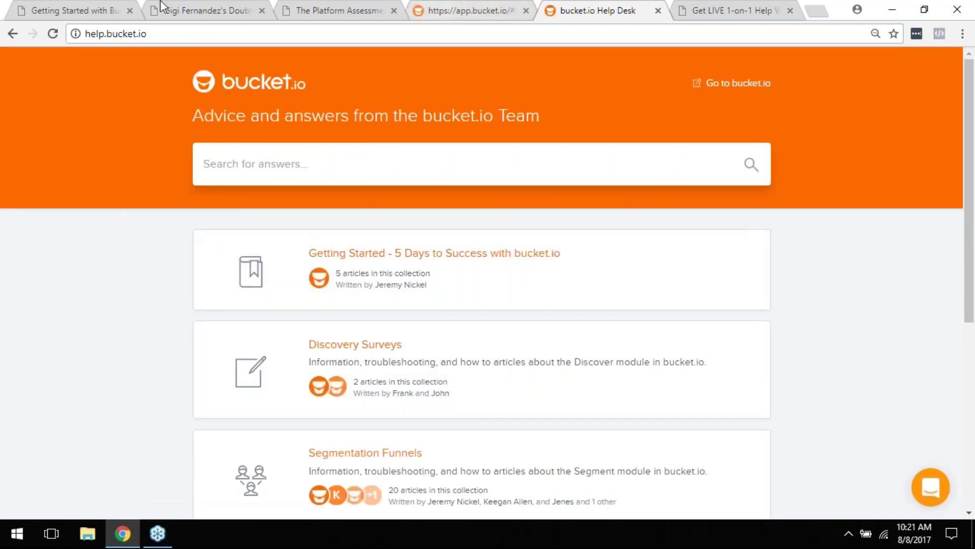
{"action": "left_click", "coordinate": [81, 7]}
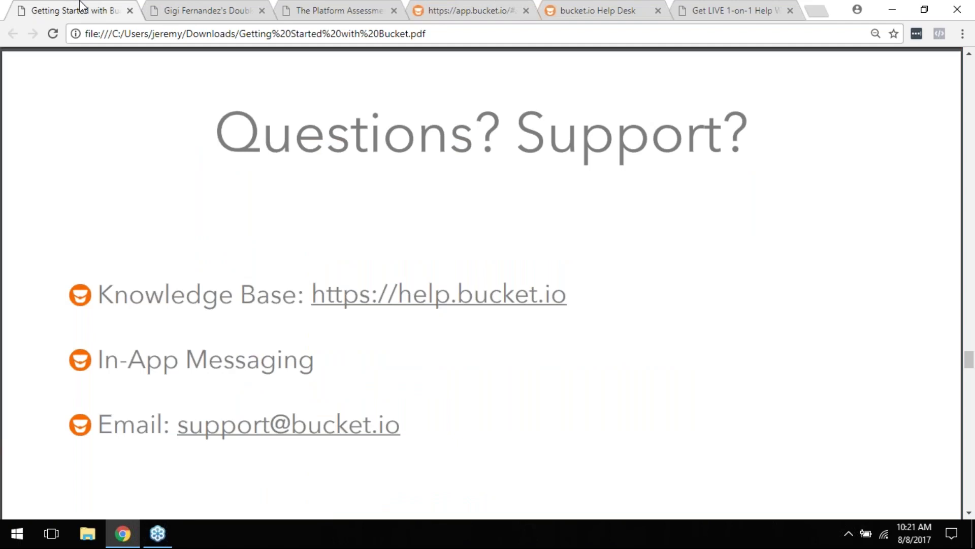
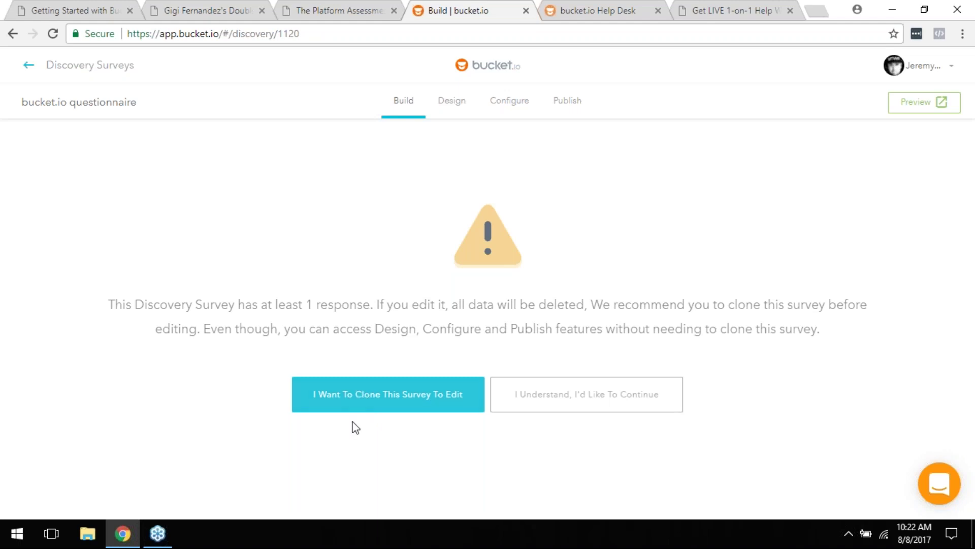
Step: Clone the bucket.io questionnaire with 79 participants into a 'Copy of bucket.io questionnaire' draft
{"action": "left_click", "coordinate": [352, 404]}
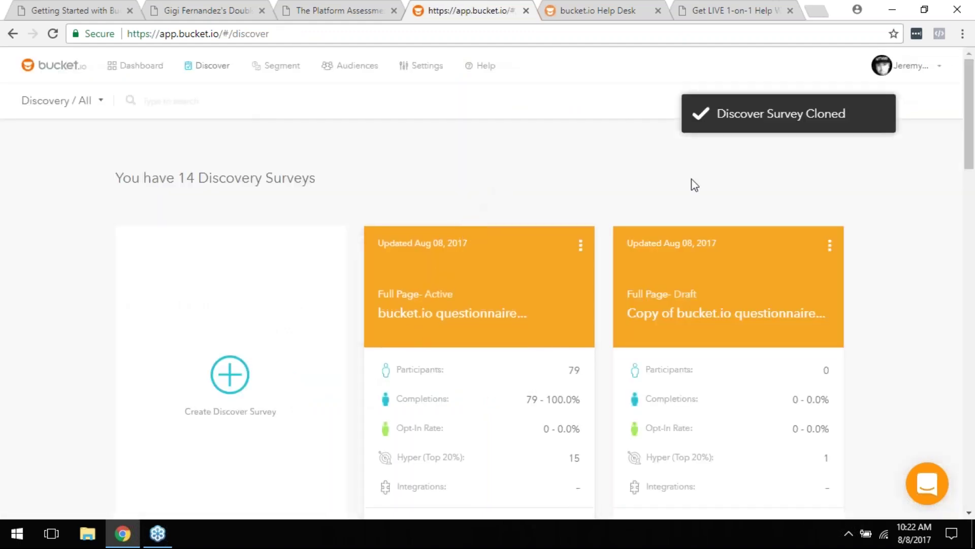
{"action": "scroll", "coordinate": [580, 262], "scroll_direction": "down", "scroll_amount": 3}
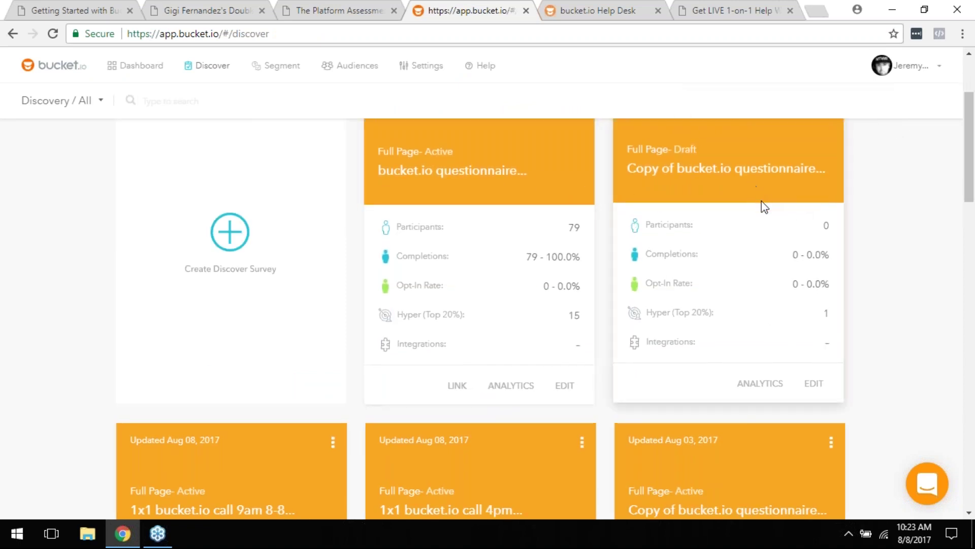
Step: Open the 'Copy of bucket.io questionnaire' draft in the builder, then return to the Discovery Surveys list
{"action": "left_click", "coordinate": [819, 383]}
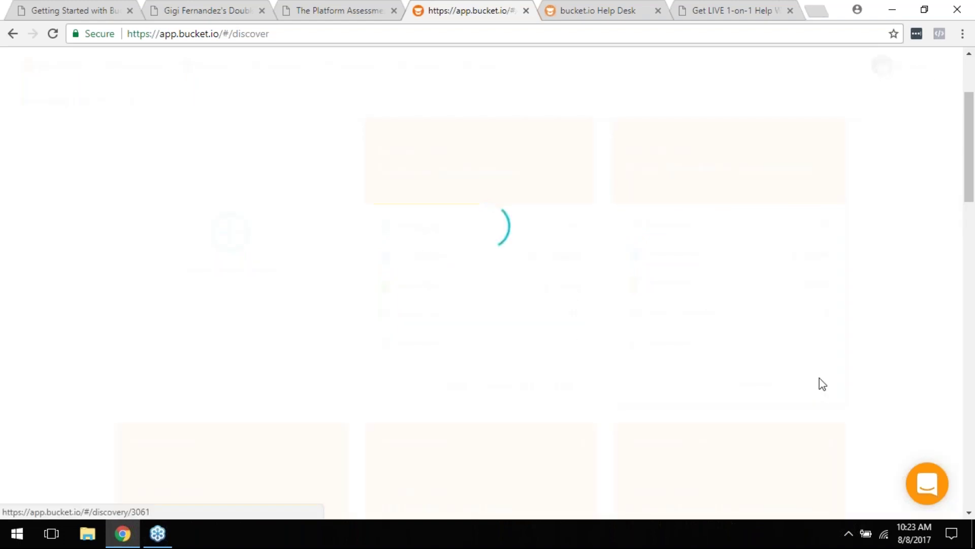
{"action": "scroll", "coordinate": [457, 227], "scroll_direction": "down", "scroll_amount": 4}
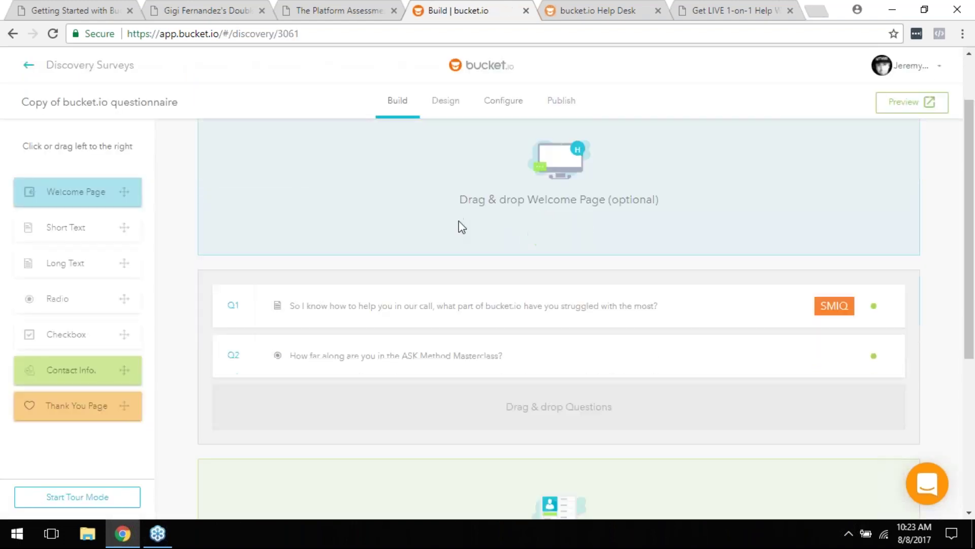
{"action": "scroll", "coordinate": [468, 237], "scroll_direction": "up", "scroll_amount": 4}
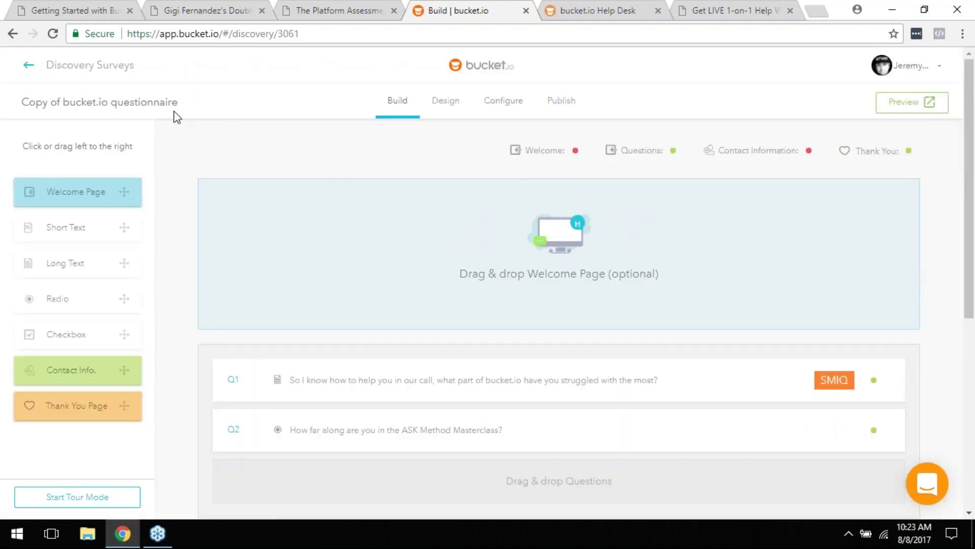
{"action": "left_click", "coordinate": [67, 74]}
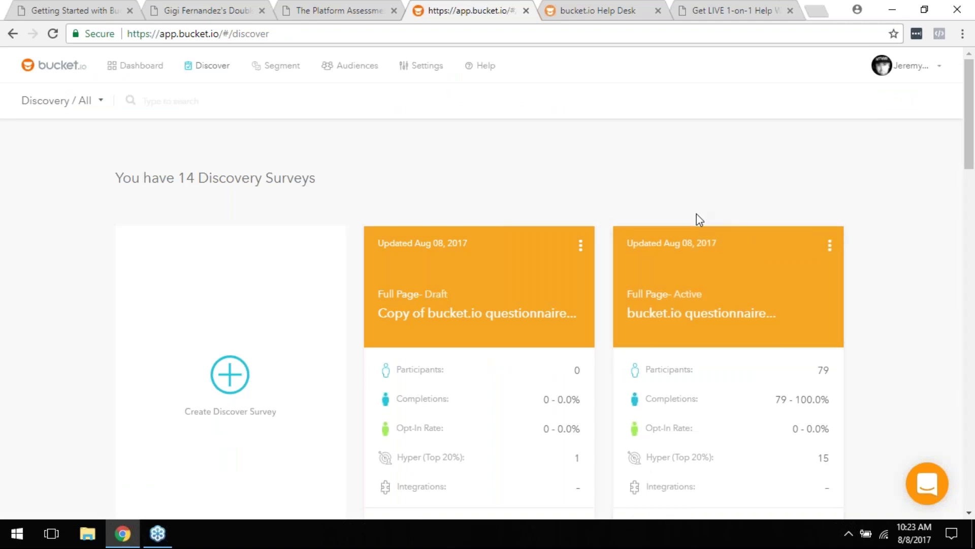
Step: Clone the 'Copy of bucket.io questionnaire' draft, adding 'Copy of Copy of bucket.io questionnaire' as survey 15
{"action": "scroll", "coordinate": [696, 219], "scroll_direction": "down", "scroll_amount": 1}
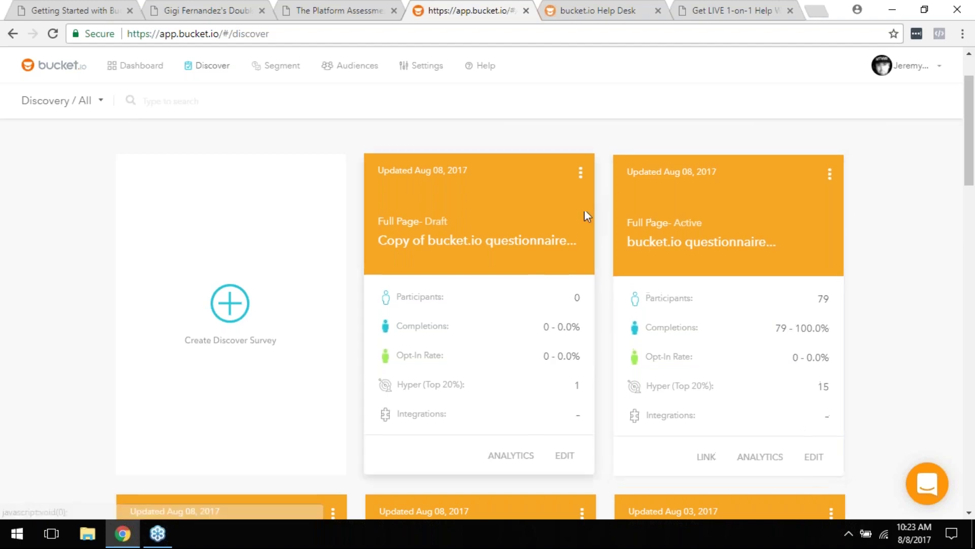
{"action": "left_click", "coordinate": [581, 173]}
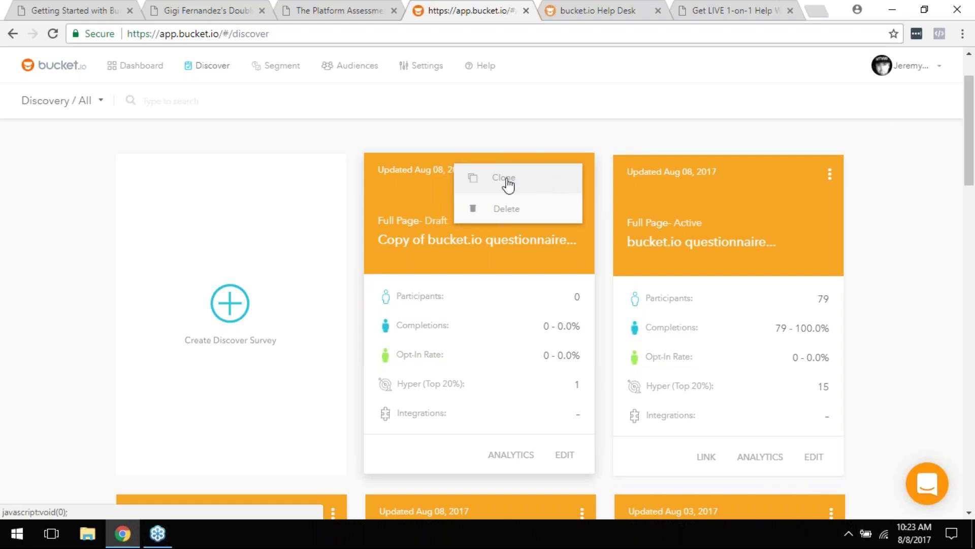
{"action": "left_click", "coordinate": [508, 185]}
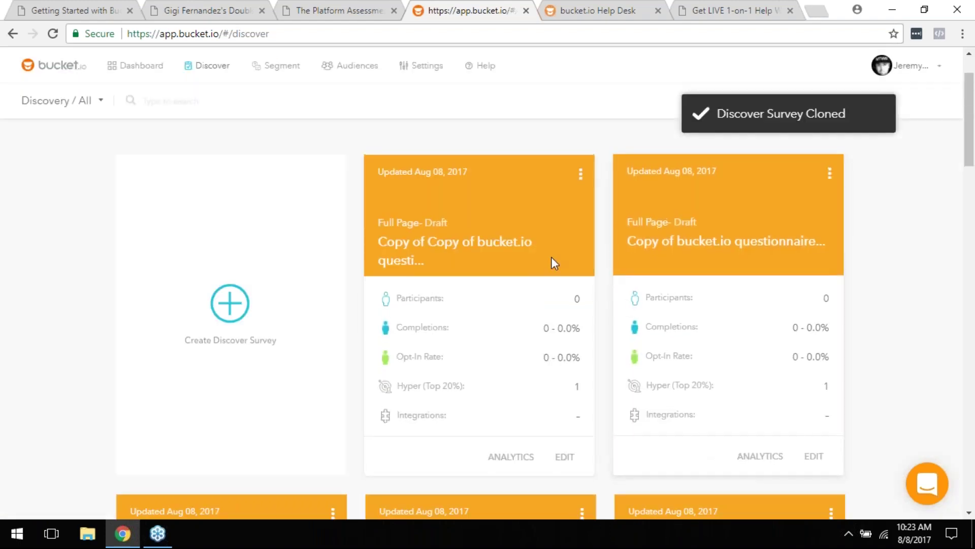
{"action": "scroll", "coordinate": [601, 335], "scroll_direction": "down", "scroll_amount": 4}
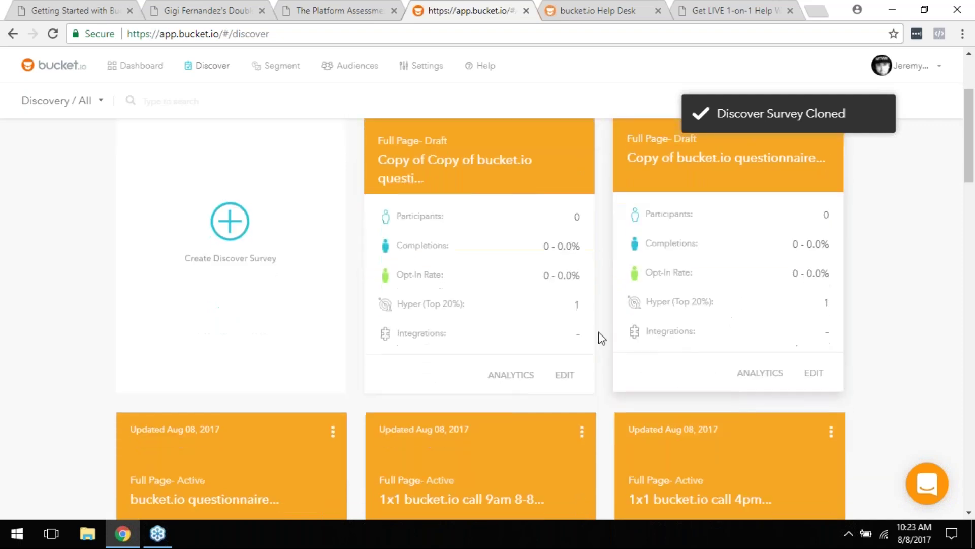
{"action": "scroll", "coordinate": [370, 427], "scroll_direction": "down", "scroll_amount": 4}
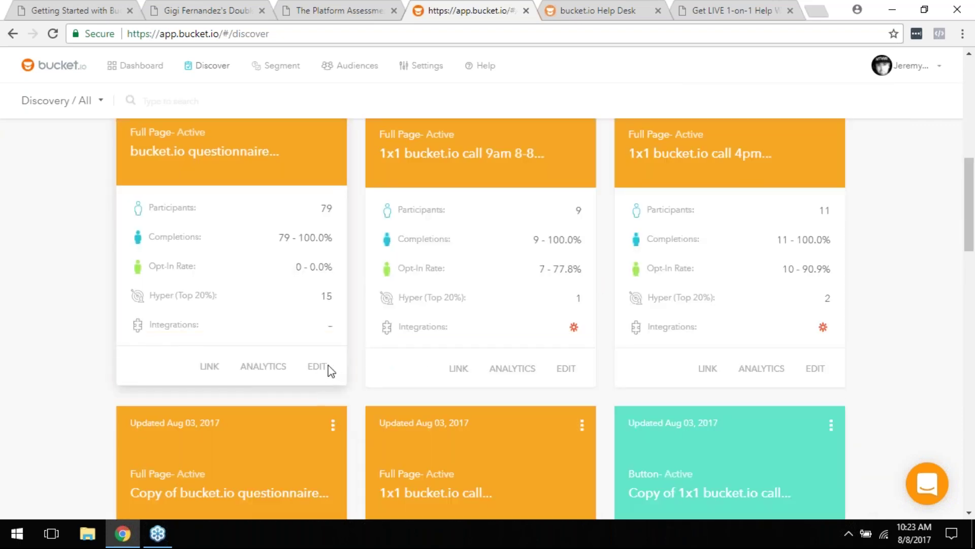
{"action": "scroll", "coordinate": [678, 284], "scroll_direction": "up", "scroll_amount": 8}
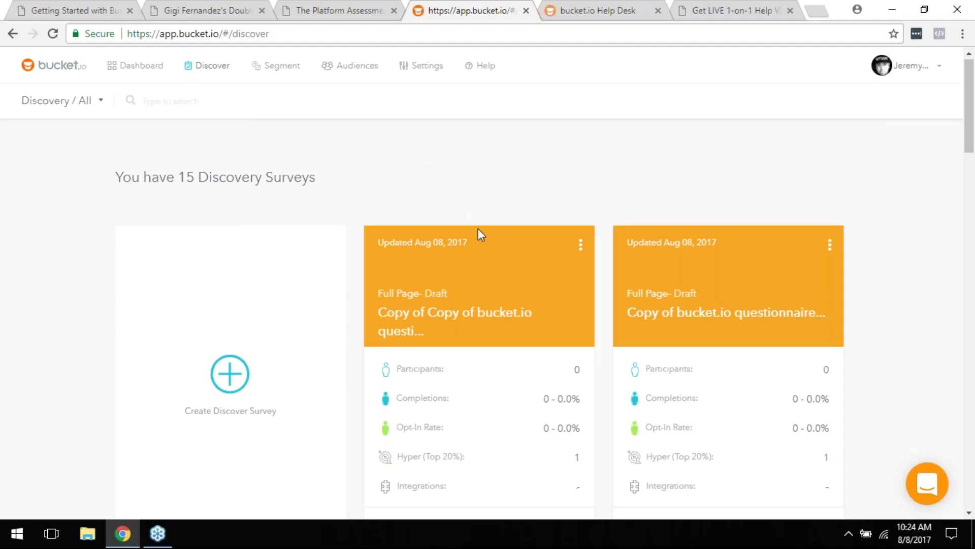
{"action": "scroll", "coordinate": [480, 224], "scroll_direction": "down", "scroll_amount": 3}
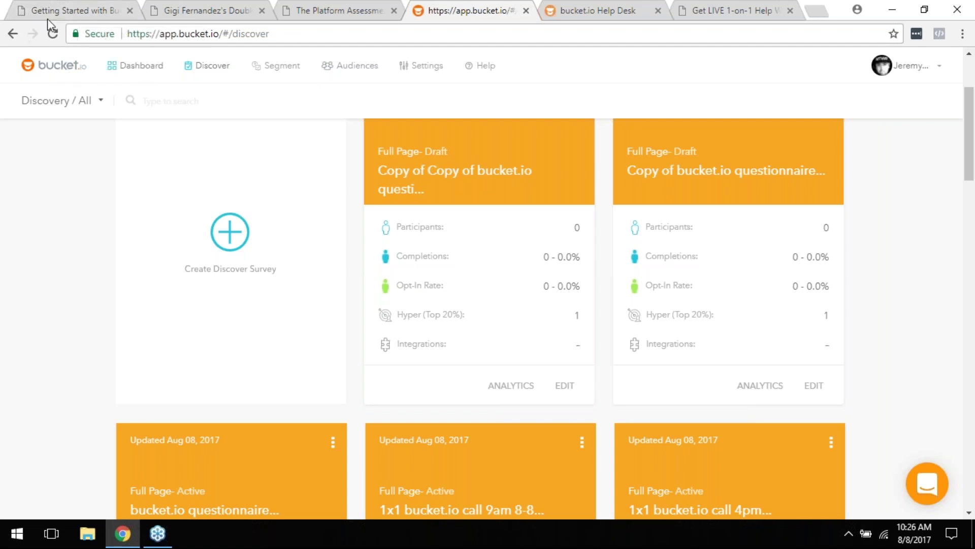
Step: Scroll the Getting Started with Bucket PDF to its final 'Thank You!' page, 23 of 23
{"action": "left_click", "coordinate": [21, 4]}
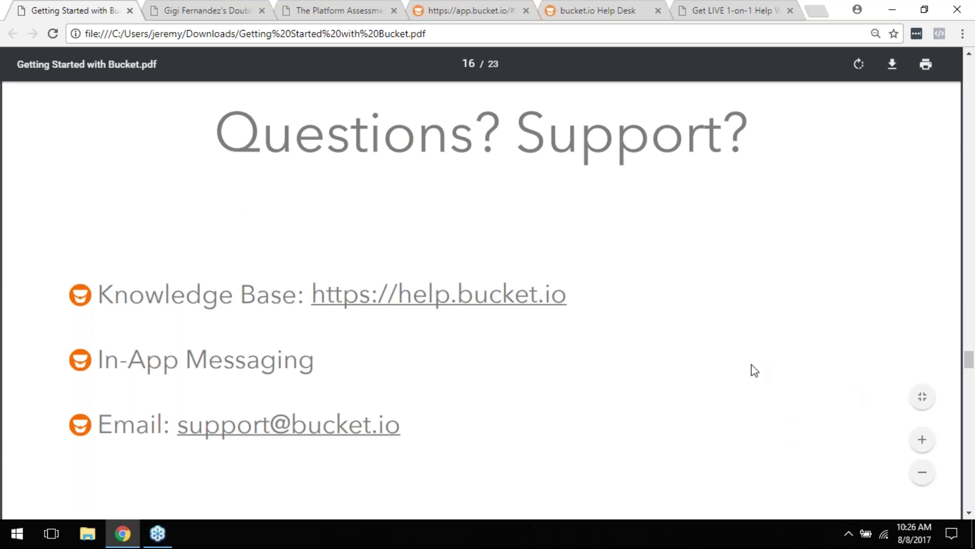
{"action": "scroll", "coordinate": [510, 329], "scroll_direction": "down", "scroll_amount": 1}
{"action": "scroll", "coordinate": [510, 329], "scroll_direction": "down", "scroll_amount": 10}
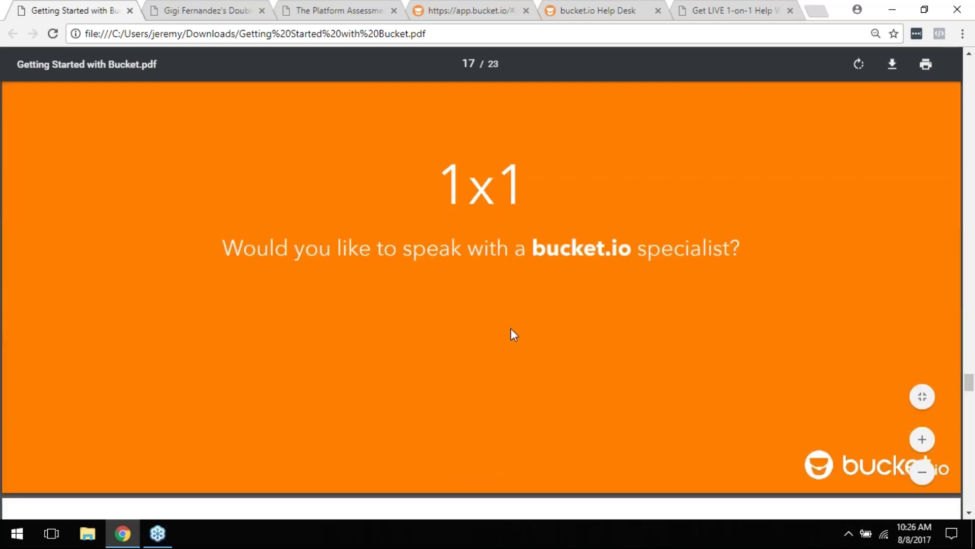
{"action": "scroll", "coordinate": [510, 329], "scroll_direction": "down", "scroll_amount": 5}
{"action": "scroll", "coordinate": [516, 343], "scroll_direction": "down", "scroll_amount": 20}
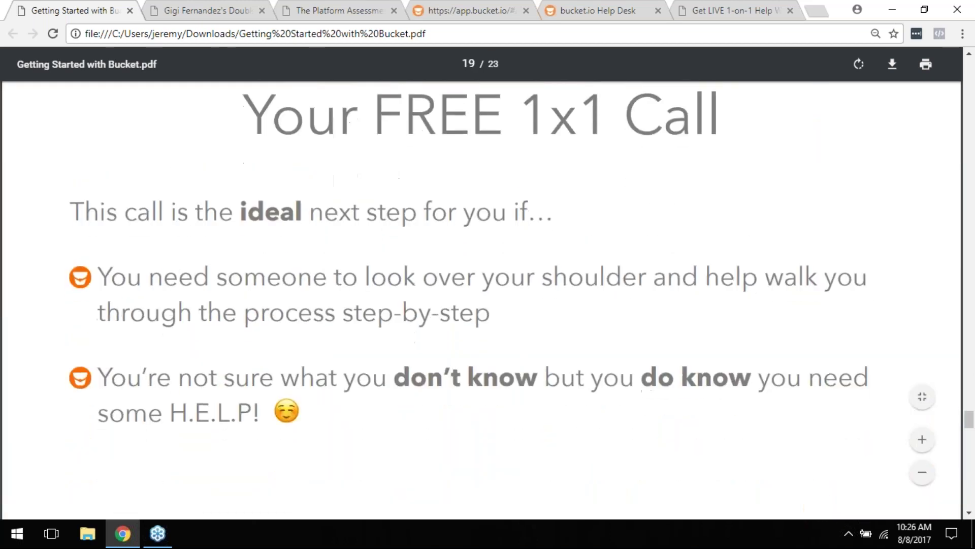
{"action": "scroll", "coordinate": [590, 428], "scroll_direction": "down", "scroll_amount": 6}
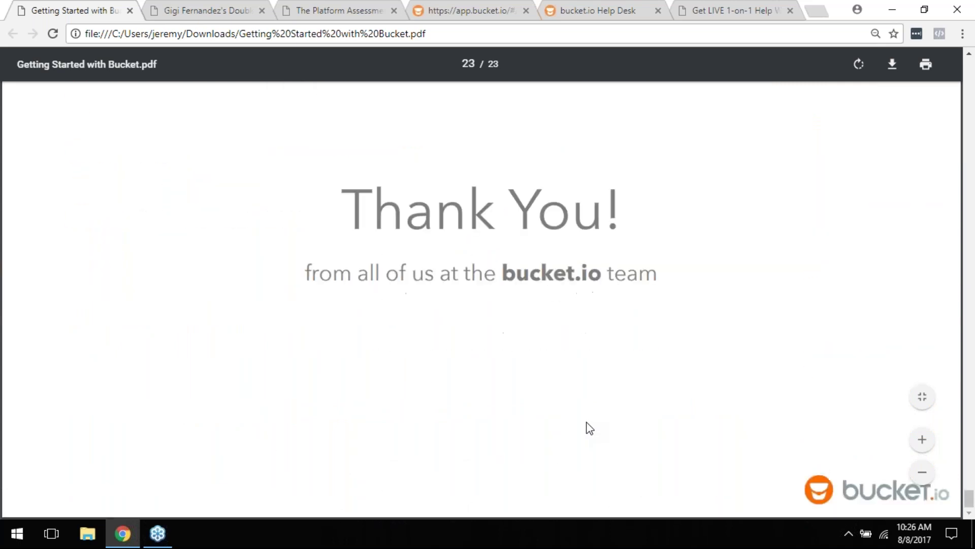
{"action": "scroll", "coordinate": [588, 427], "scroll_direction": "up", "scroll_amount": 8}
{"action": "scroll", "coordinate": [584, 429], "scroll_direction": "up", "scroll_amount": 1}
{"action": "scroll", "coordinate": [584, 428], "scroll_direction": "down", "scroll_amount": 1}
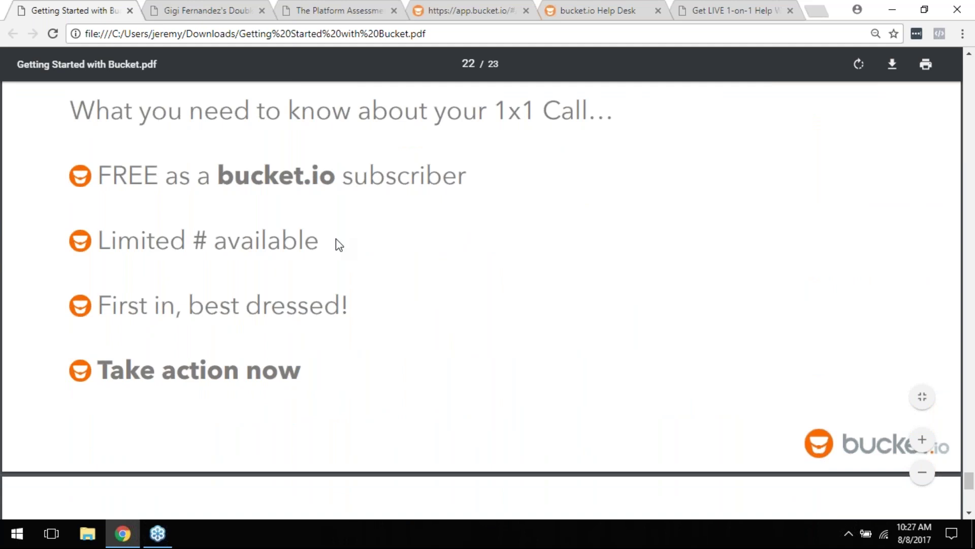
{"action": "scroll", "coordinate": [355, 257], "scroll_direction": "down", "scroll_amount": 6}
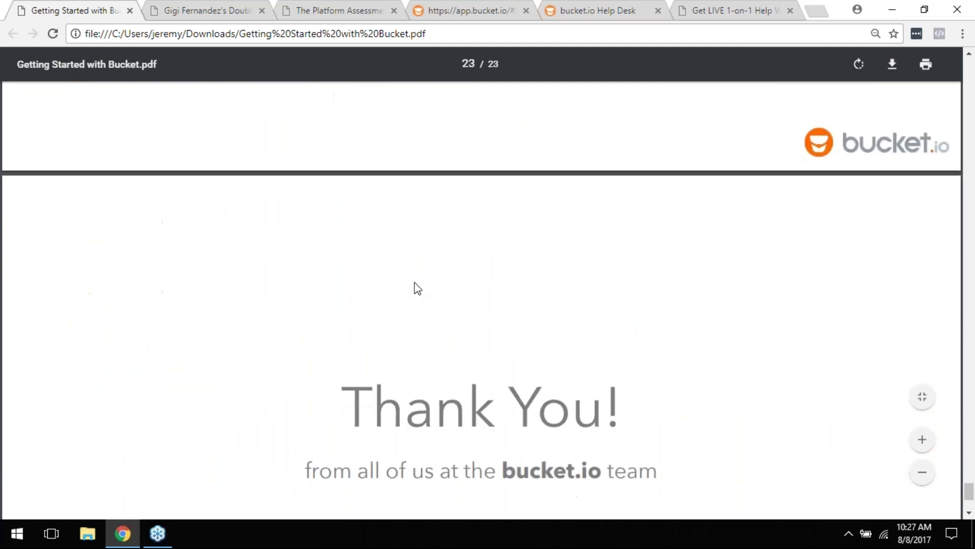
{"action": "scroll", "coordinate": [417, 288], "scroll_direction": "down", "scroll_amount": 4}
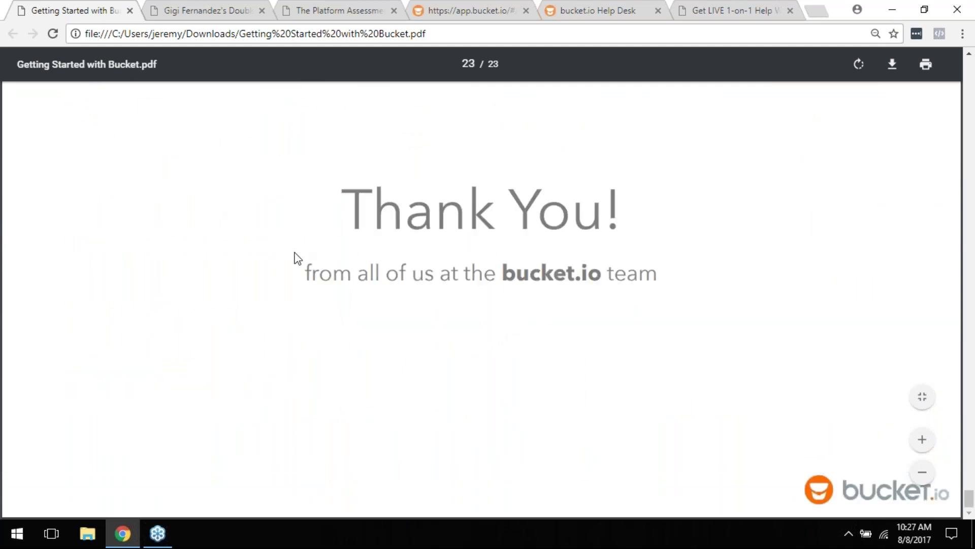